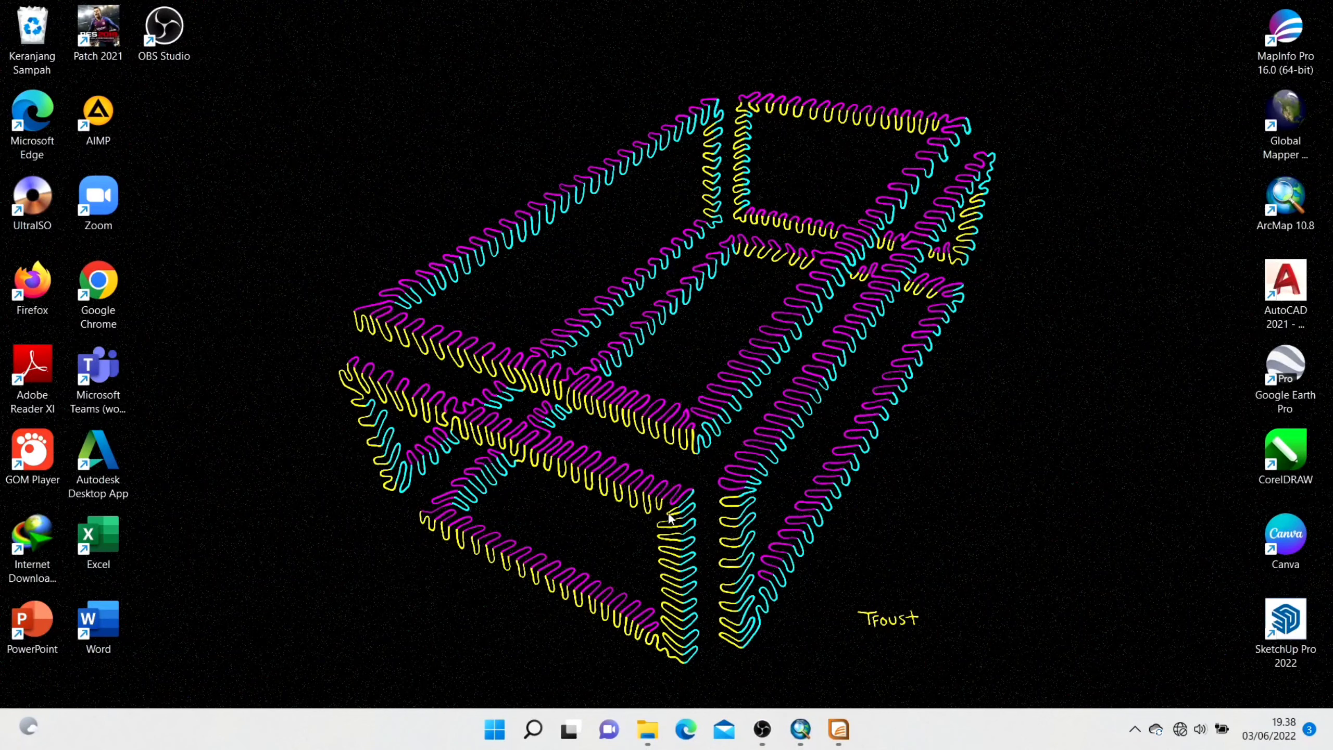
# Switch to ArcMap and open the Feature Class To Shapefile (multiple) tool from the ArcToolbox conversion tools
pyautogui.moveTo(812, 732)
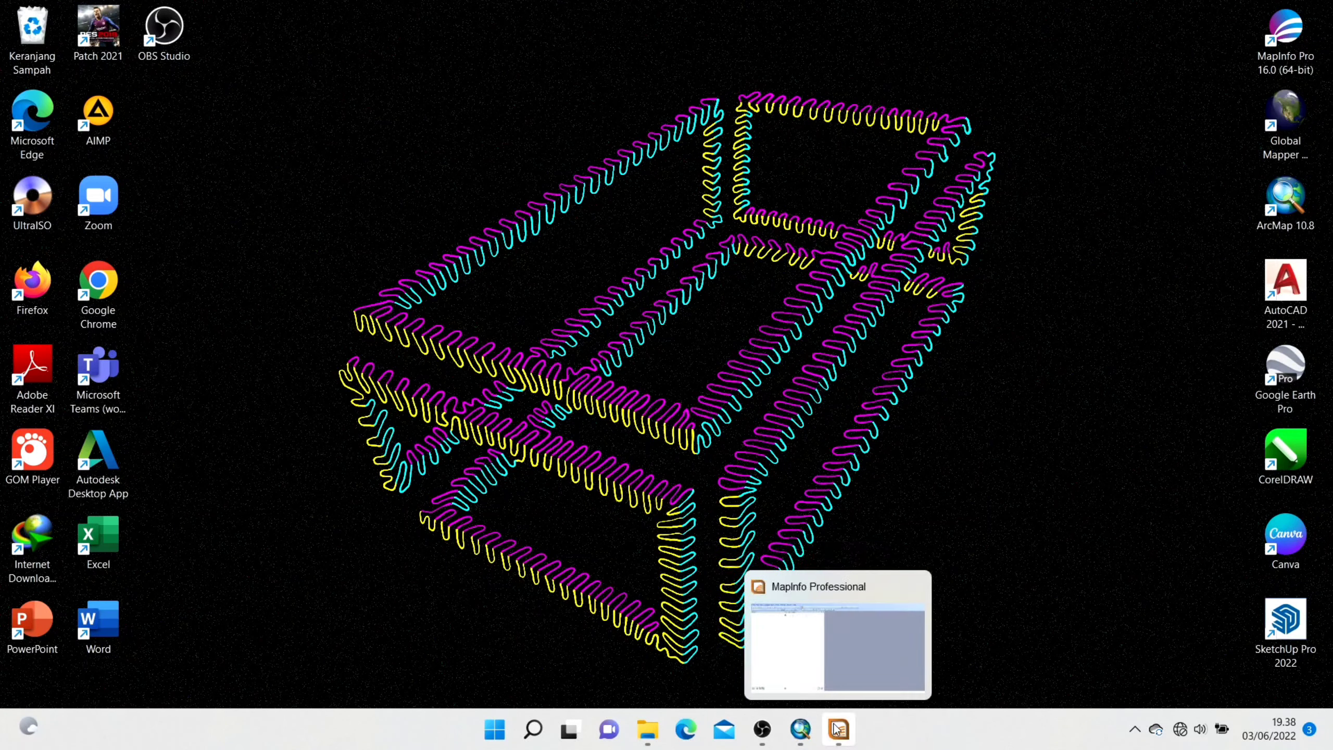
pyautogui.click(801, 731)
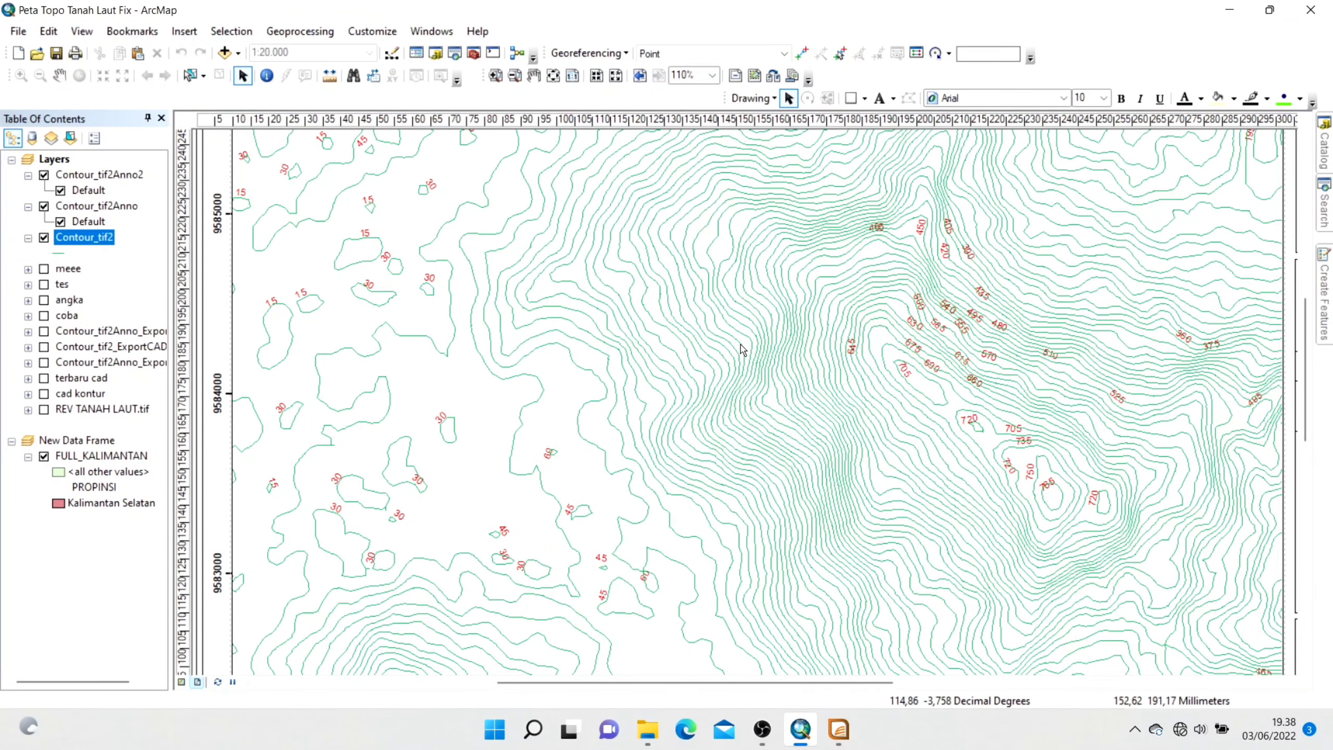
pyautogui.click(839, 730)
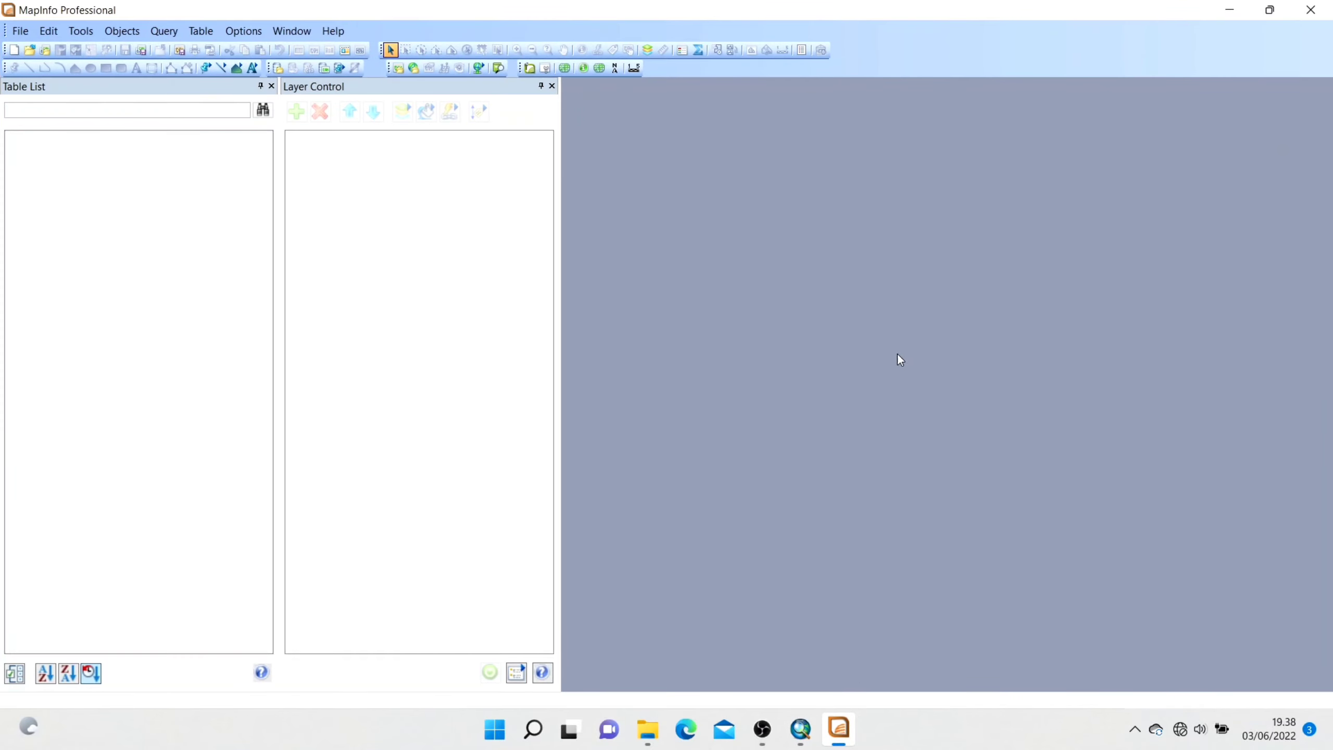
pyautogui.click(1229, 11)
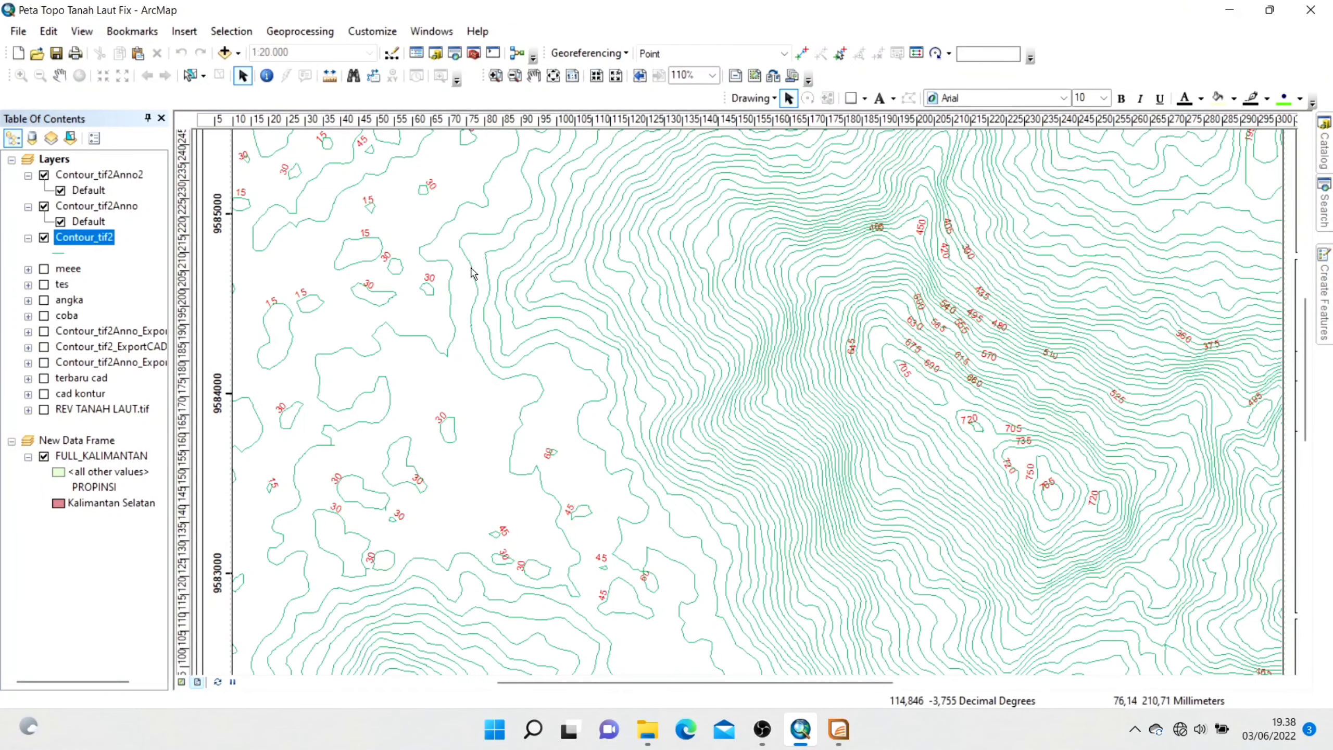
pyautogui.click(476, 53)
pyautogui.doubleClick(1121, 192)
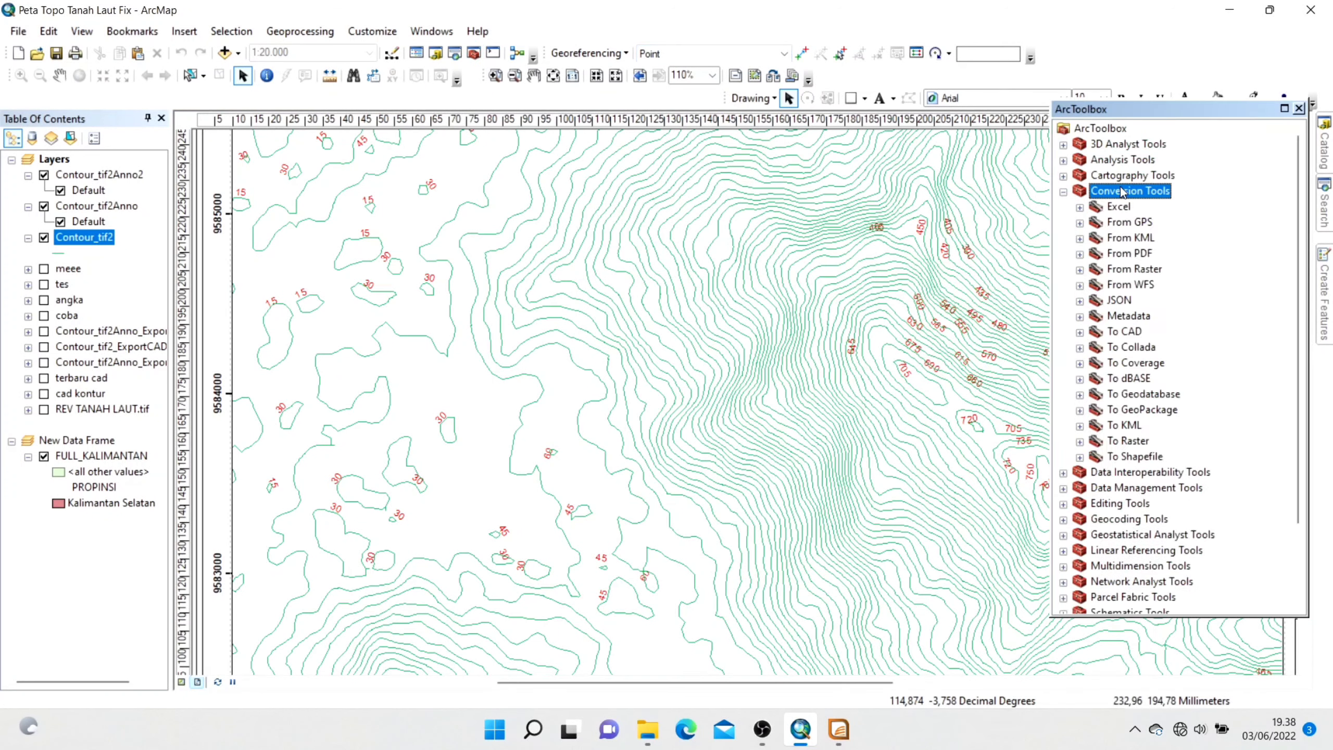
pyautogui.doubleClick(1123, 457)
pyautogui.doubleClick(1123, 468)
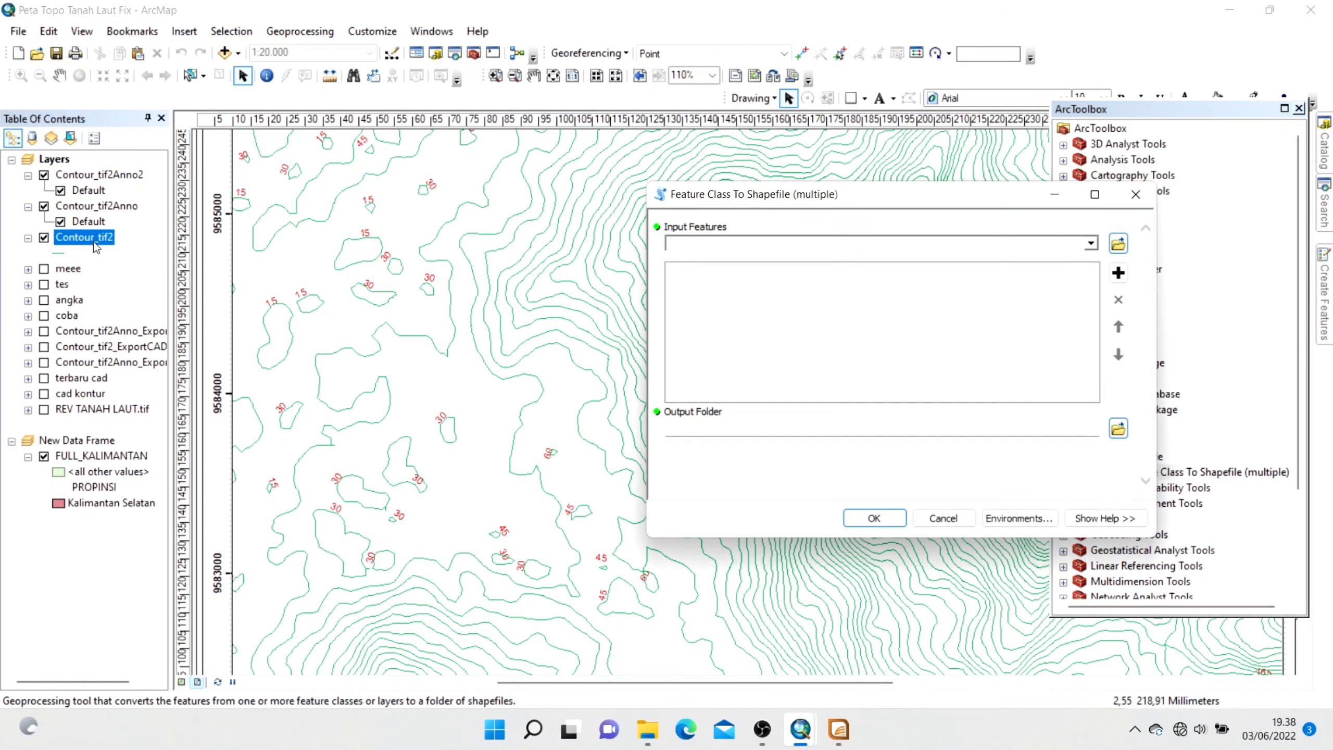
# Convert the Contour_tif2 layer to a shapefile in the output folder C:\Users\user\Videos\Kontur MapInfo
pyautogui.moveTo(96, 247); pyautogui.dragTo(714, 245)
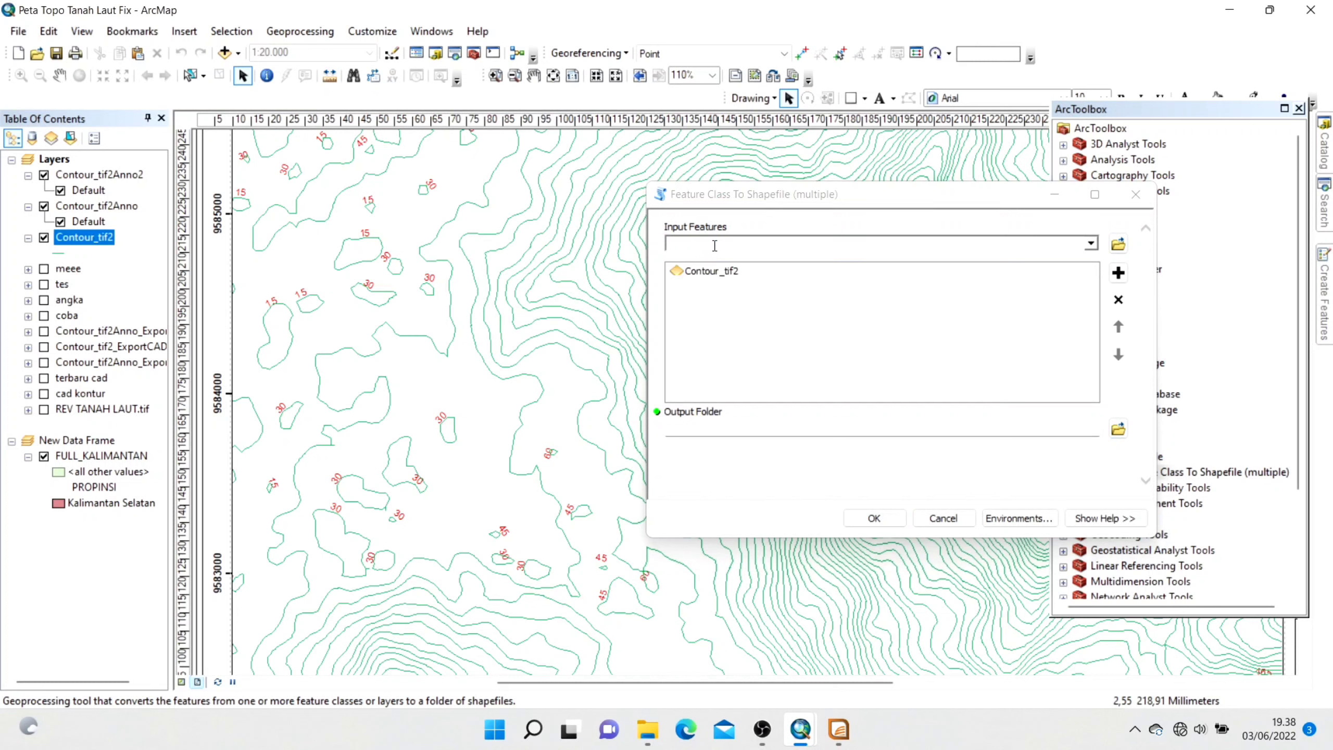
pyautogui.click(1118, 429)
pyautogui.click(849, 254)
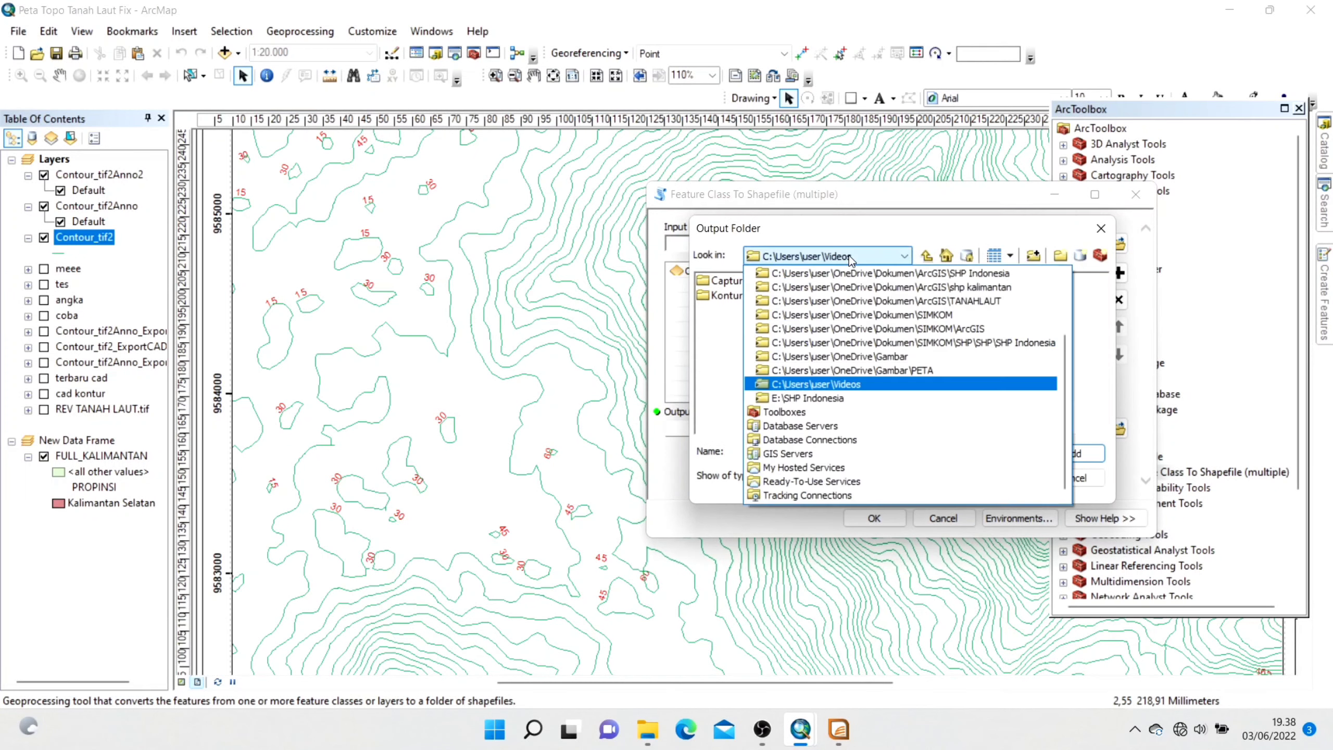
pyautogui.click(835, 391)
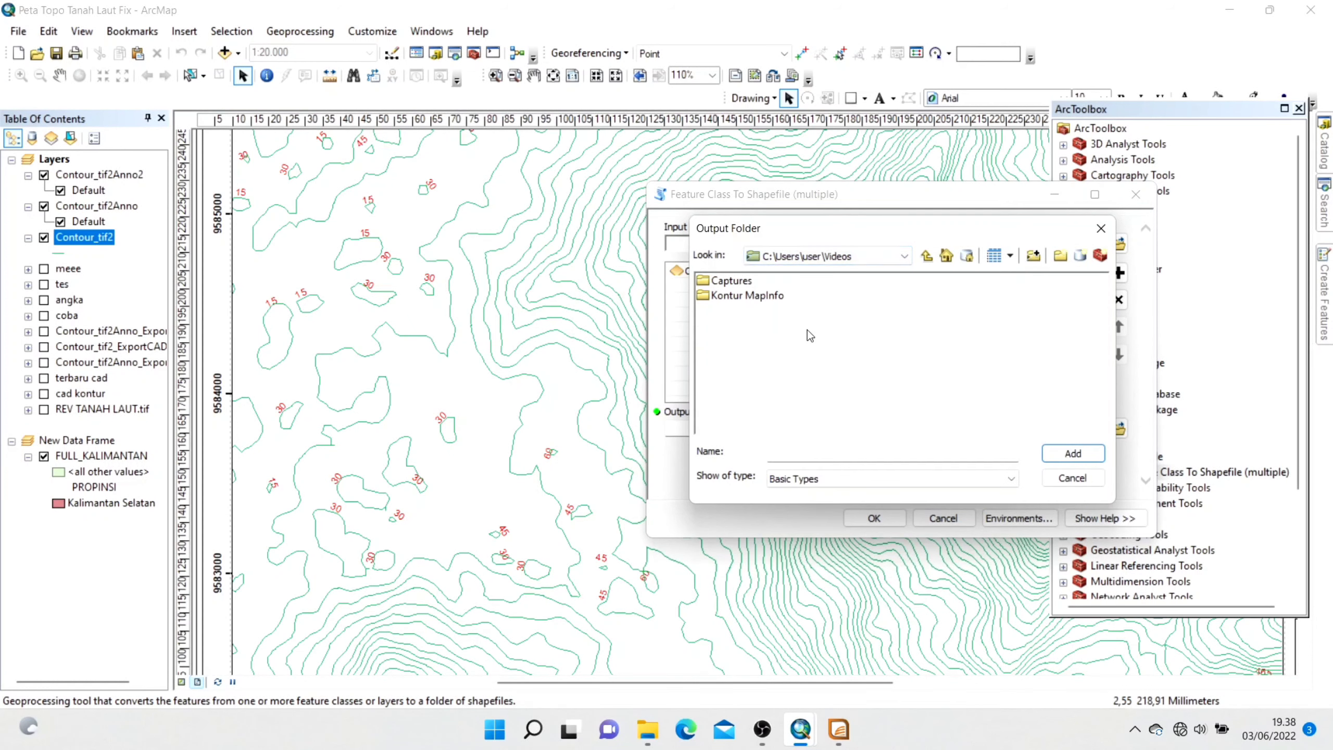
pyautogui.doubleClick(775, 298)
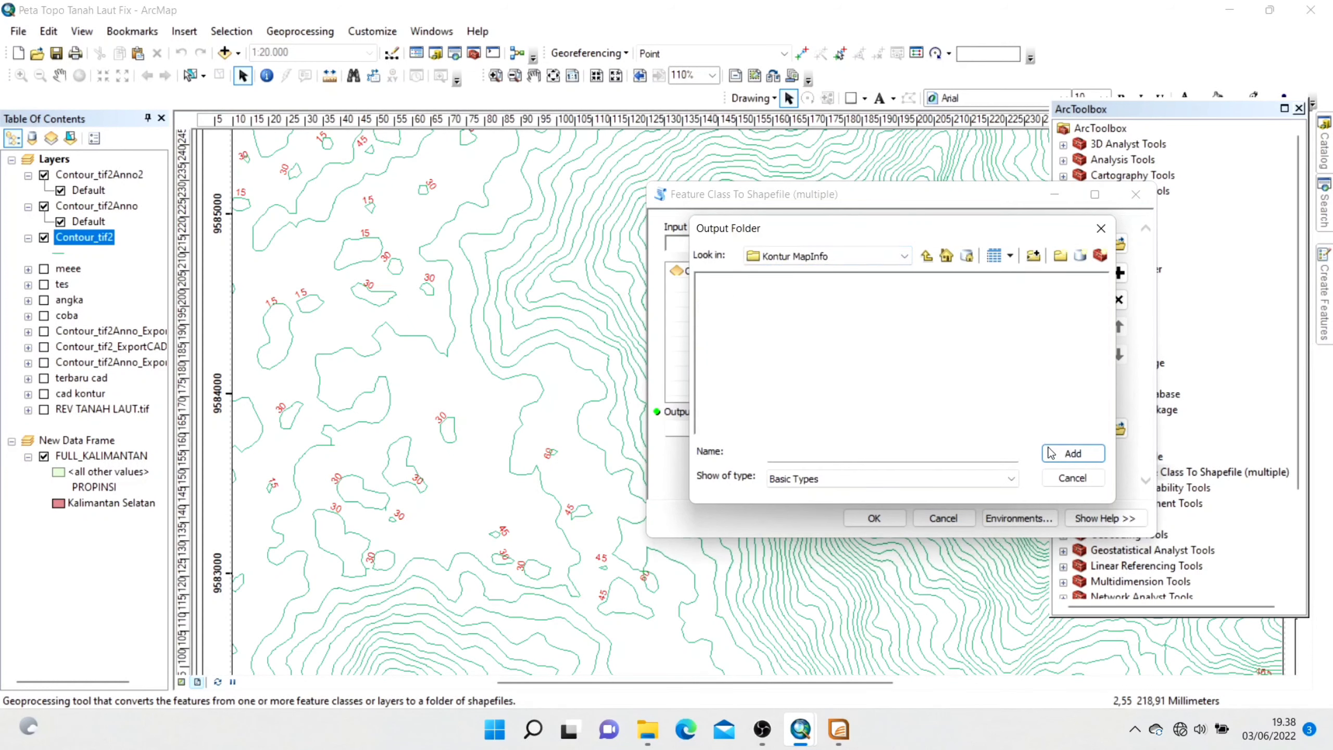
pyautogui.click(927, 256)
pyautogui.click(765, 296)
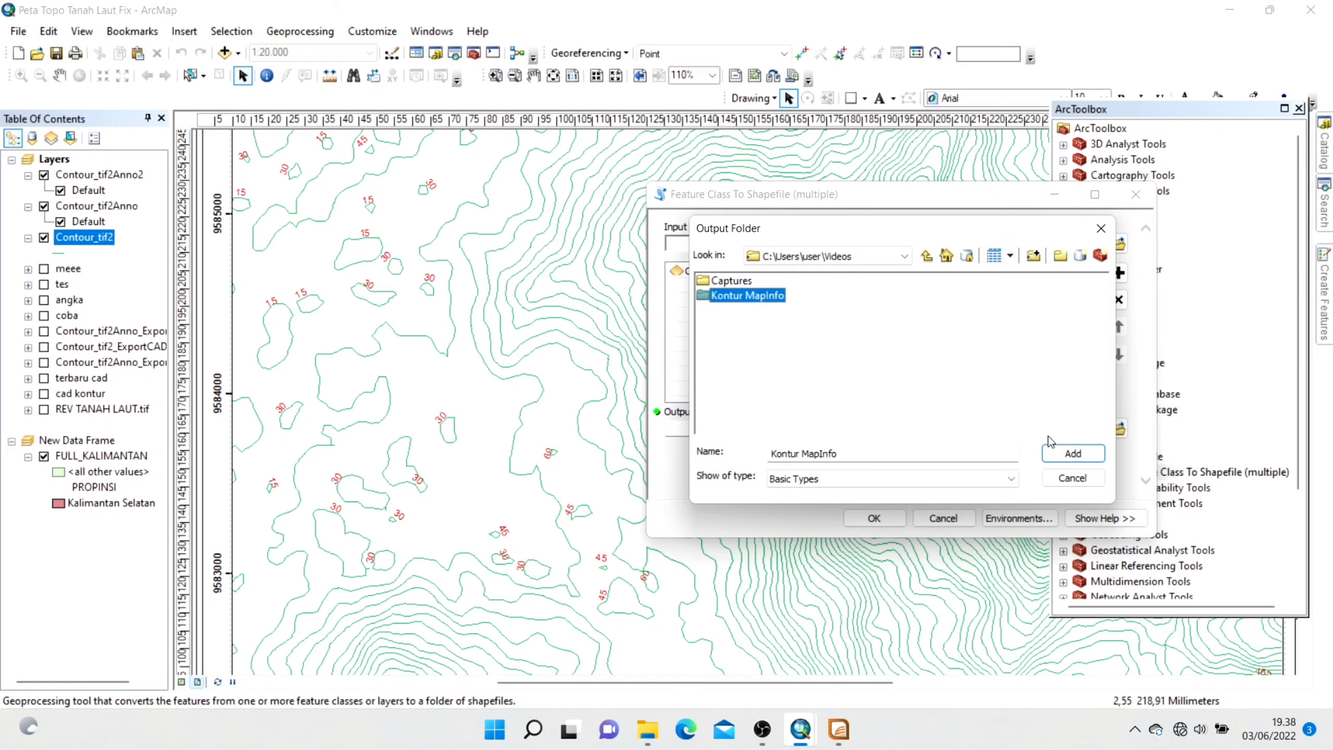
pyautogui.click(1074, 453)
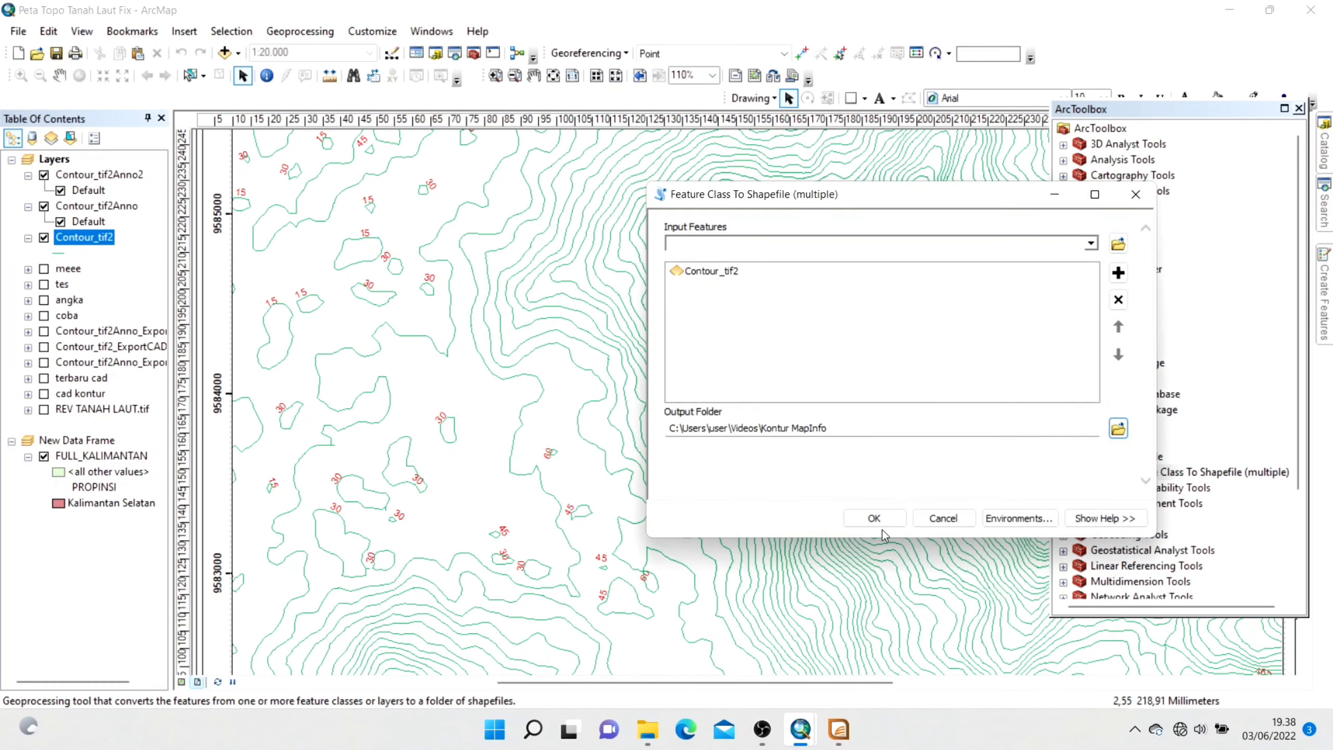
pyautogui.click(874, 518)
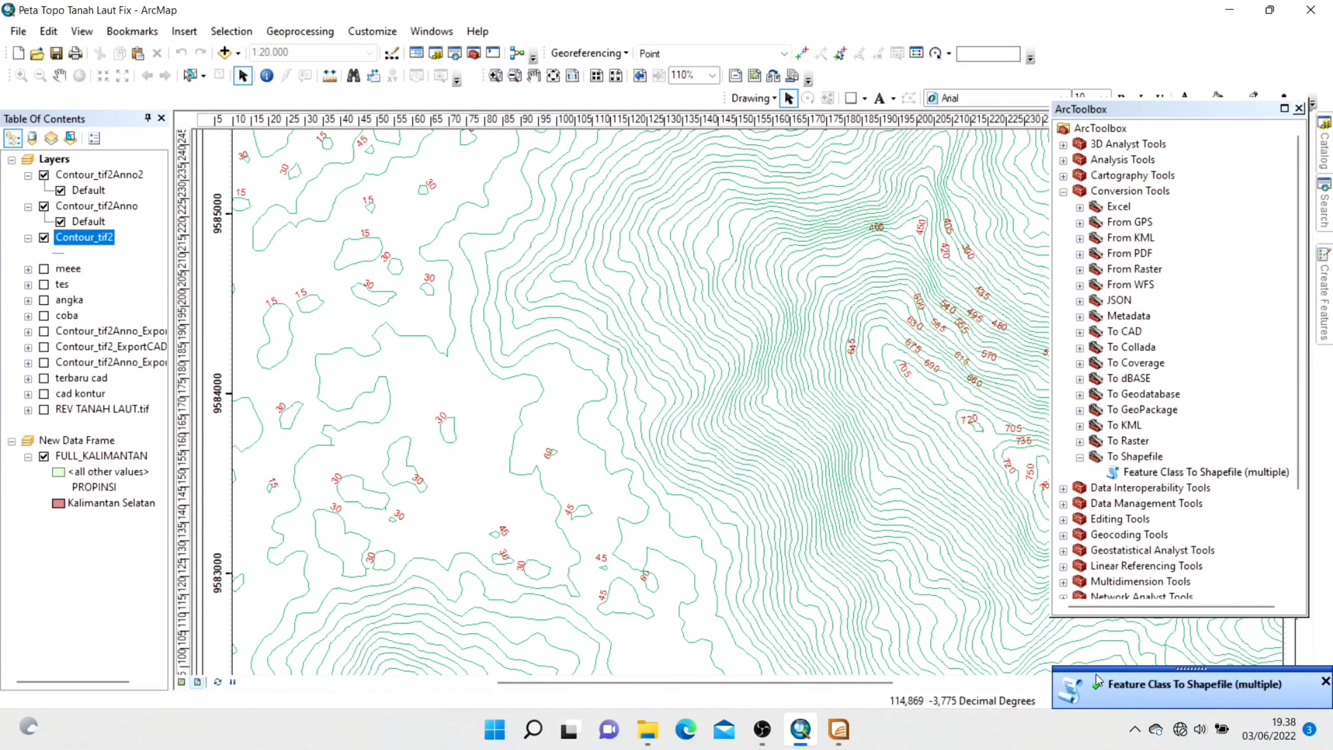
# Switch to MapInfo Professional and set the file type for opening to ESRI (R) Shapefile (*.shp)
pyautogui.click(1229, 10)
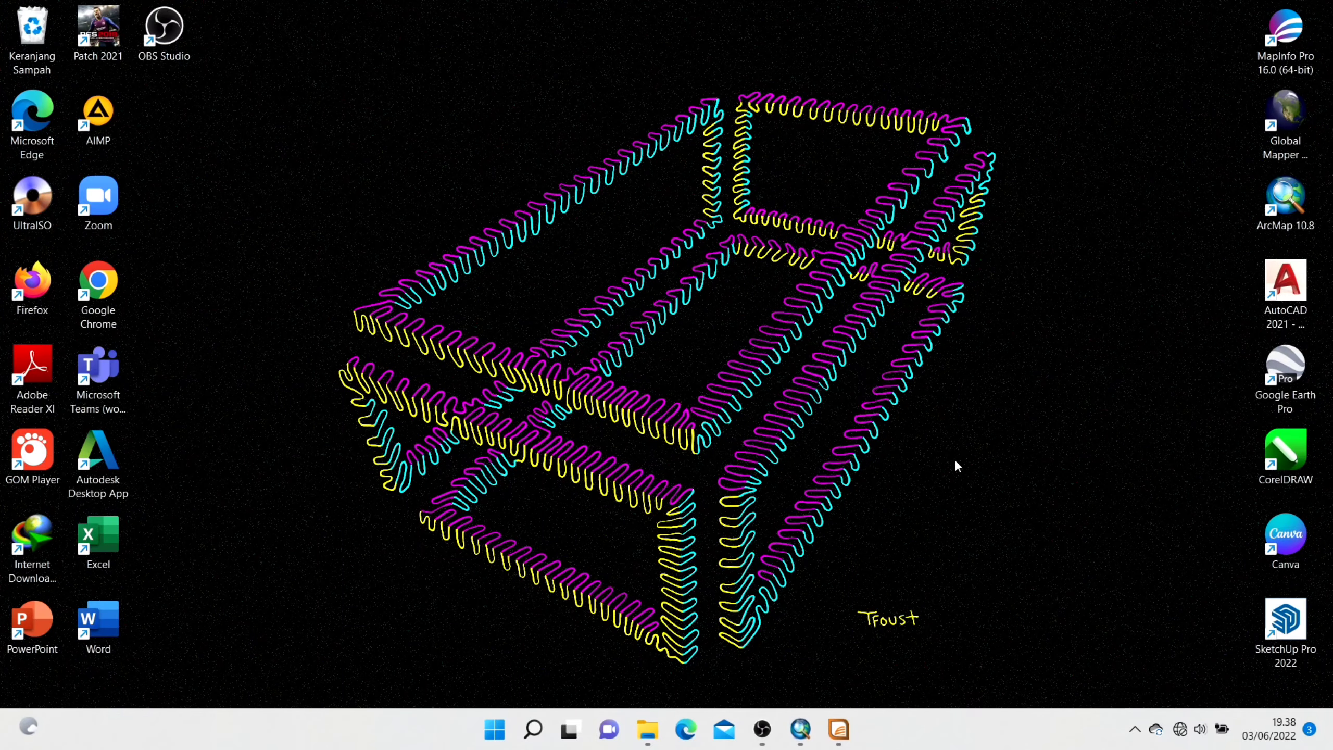
pyautogui.click(838, 729)
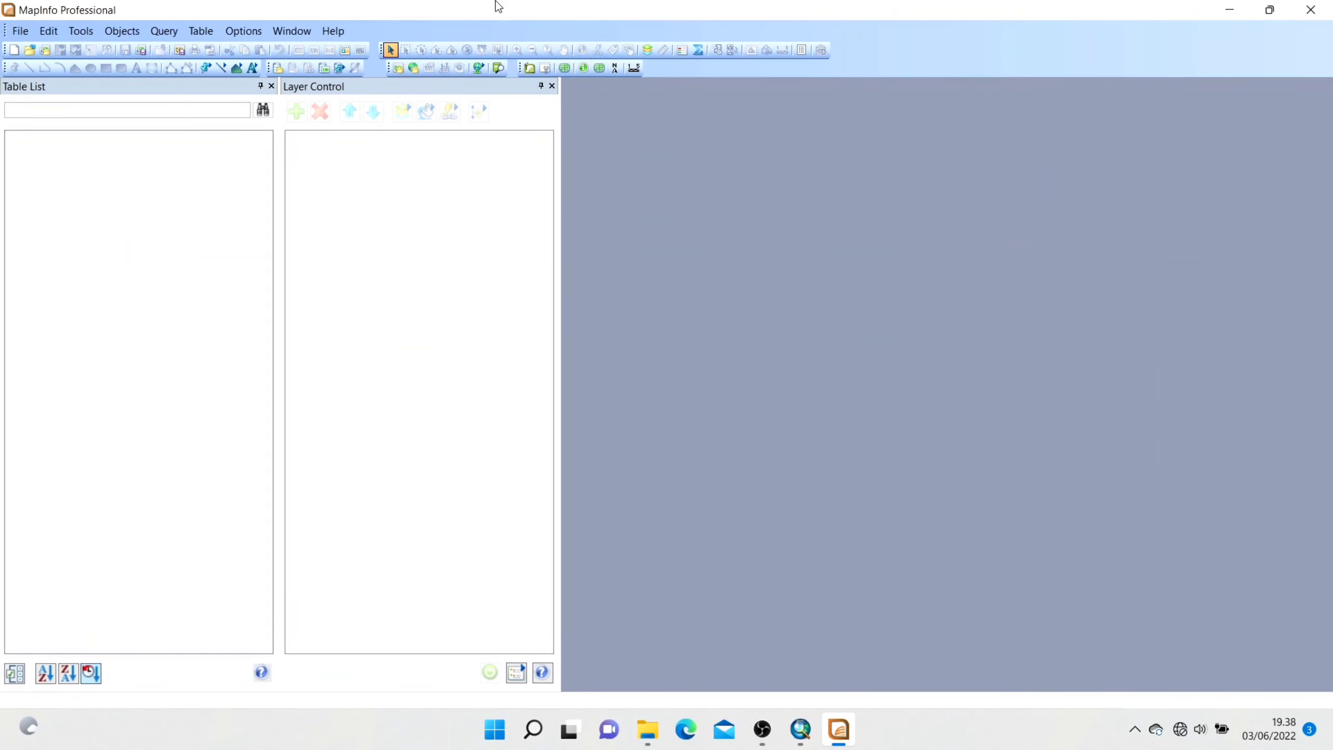
pyautogui.click(21, 31)
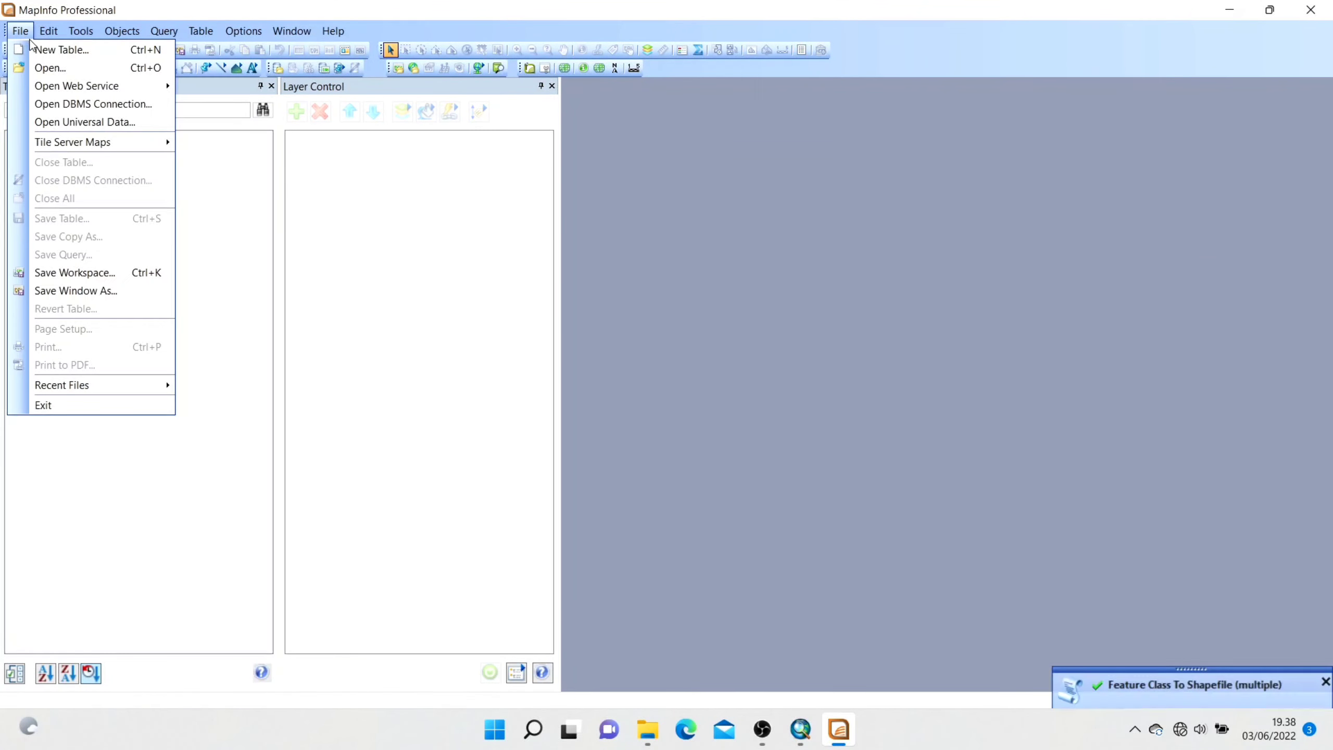
pyautogui.click(49, 68)
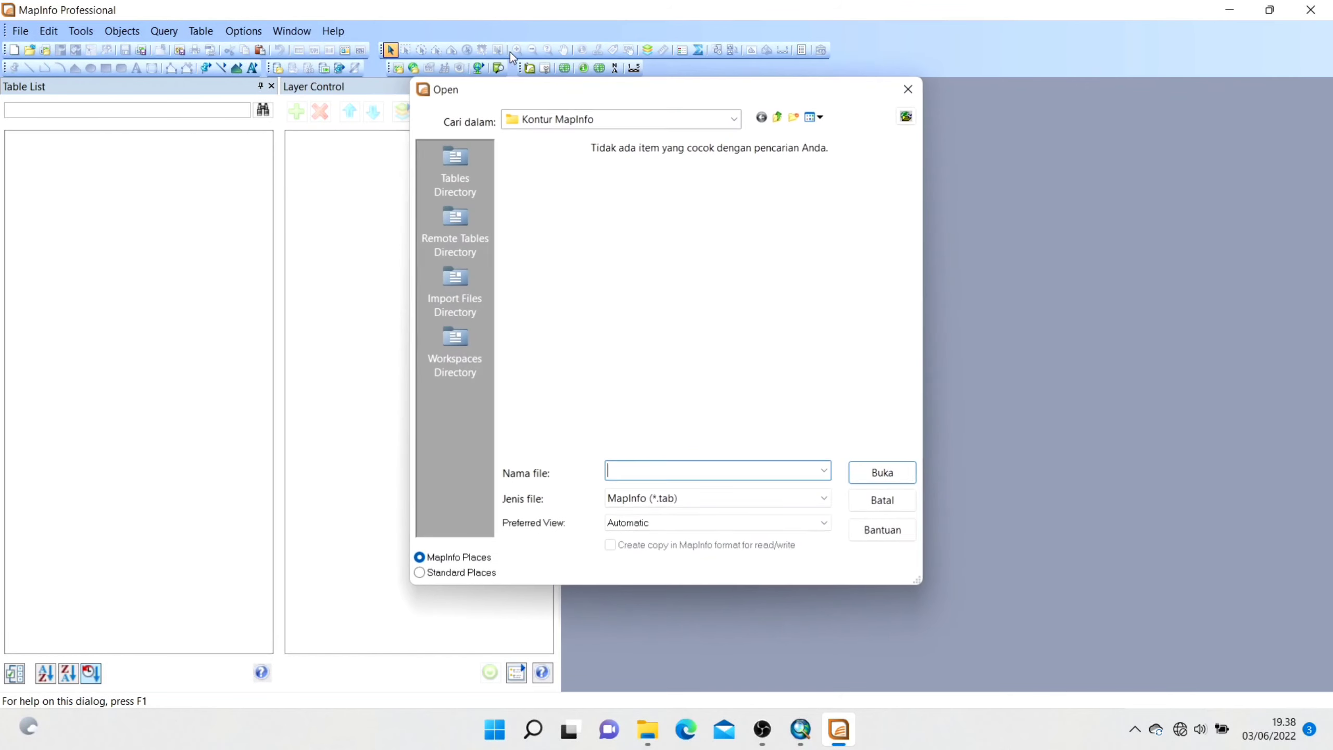
pyautogui.click(688, 502)
pyautogui.click(705, 584)
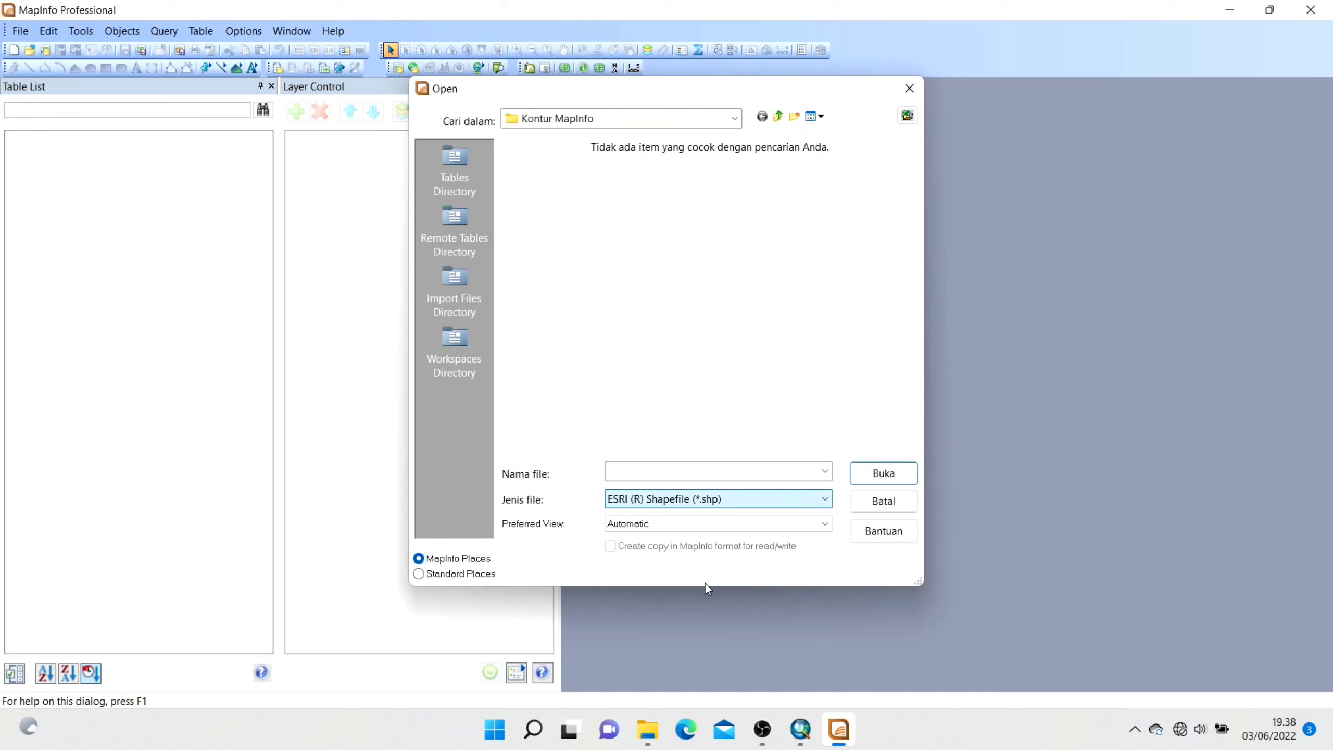
# Open the Contour_tif2 shapefile from the Kontur MapInfo folder under Video
pyautogui.click(627, 121)
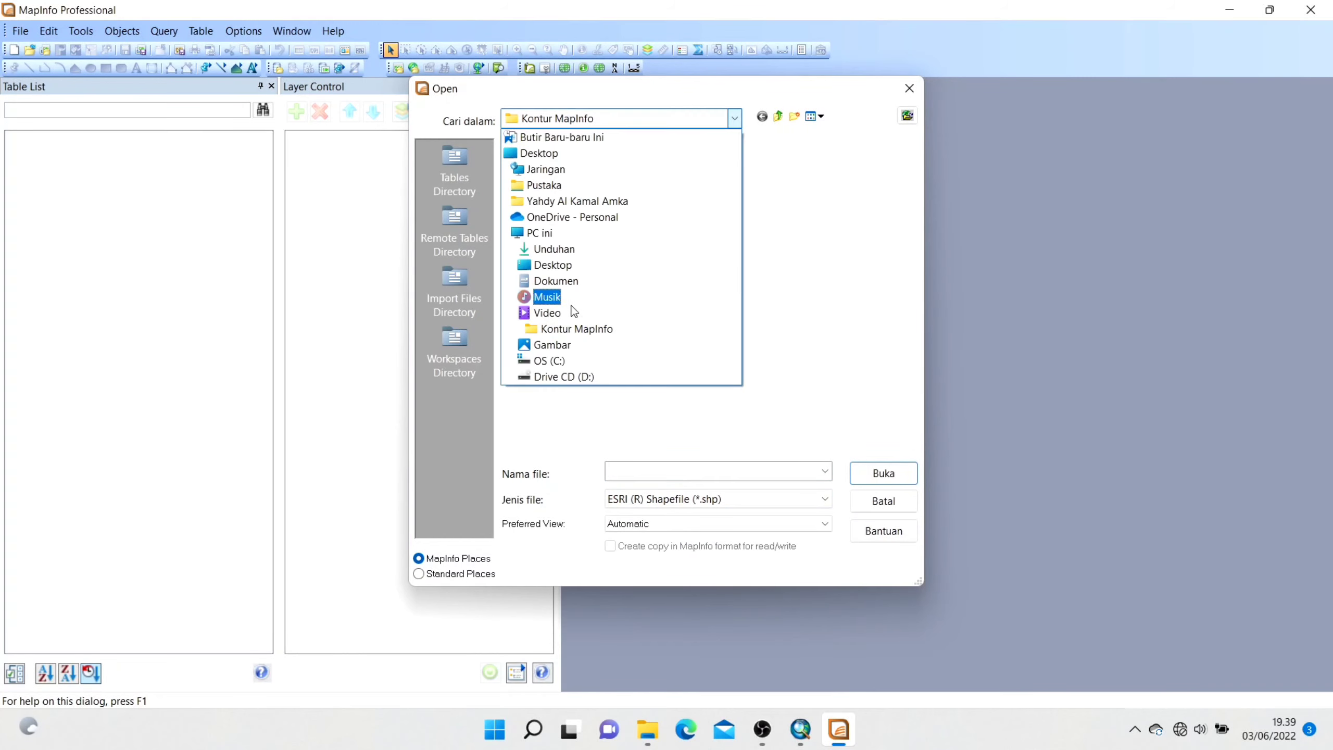
pyautogui.click(567, 314)
pyautogui.click(585, 207)
pyautogui.doubleClick(584, 203)
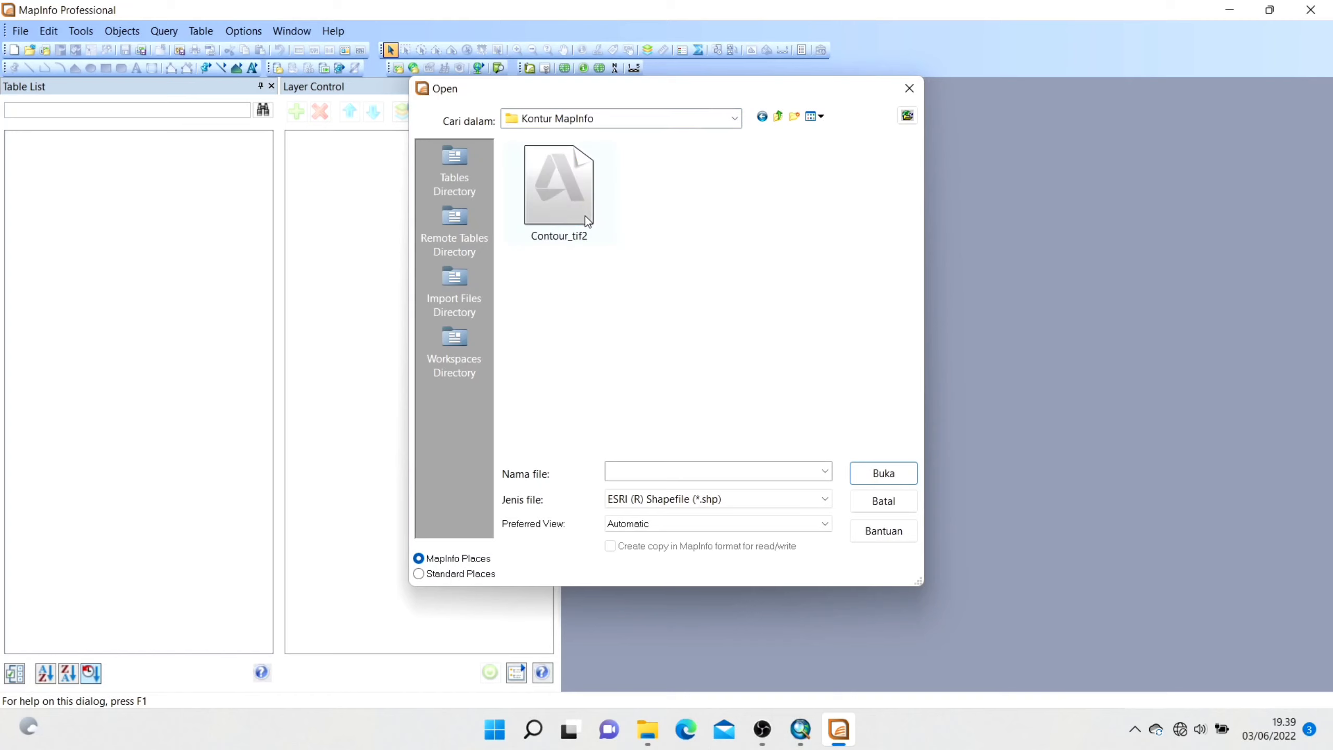
pyautogui.click(585, 215)
pyautogui.click(871, 471)
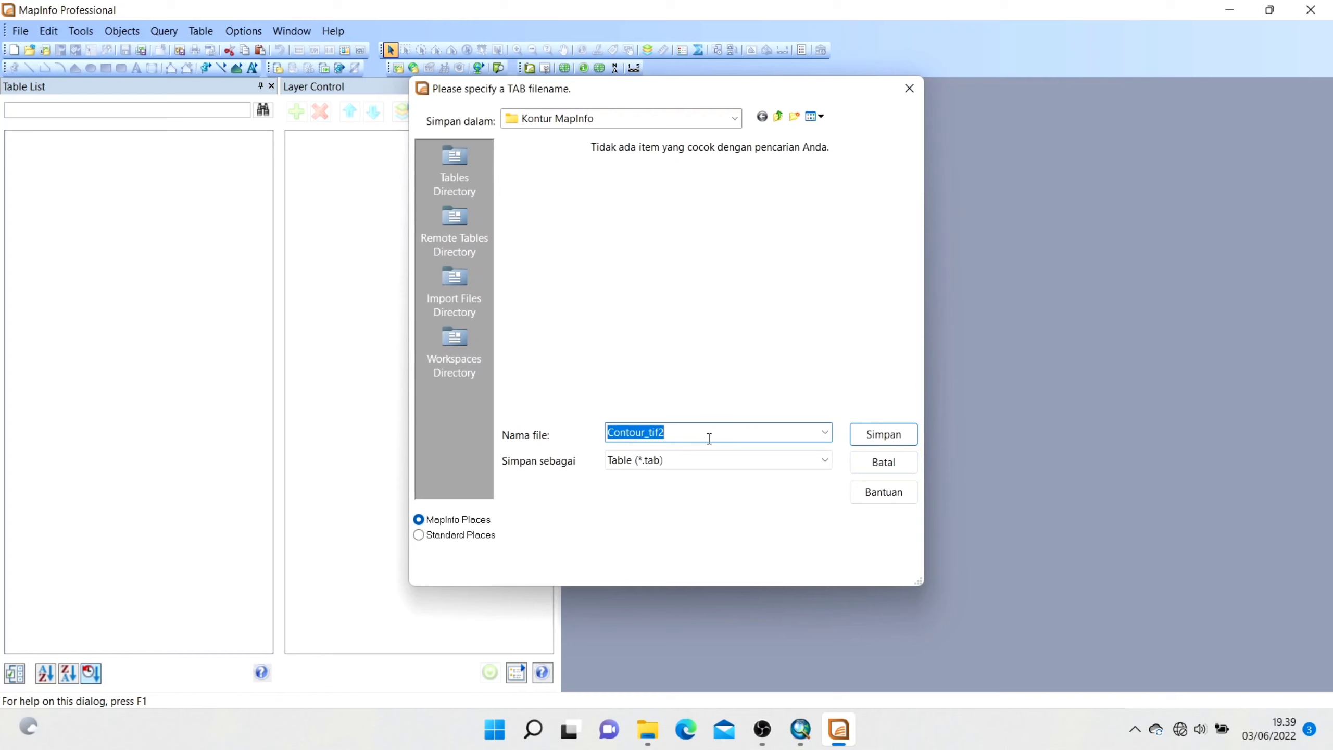
# Save the imported table as MapInfo Kontur, using the projection in the source file
pyautogui.write('Mapi')
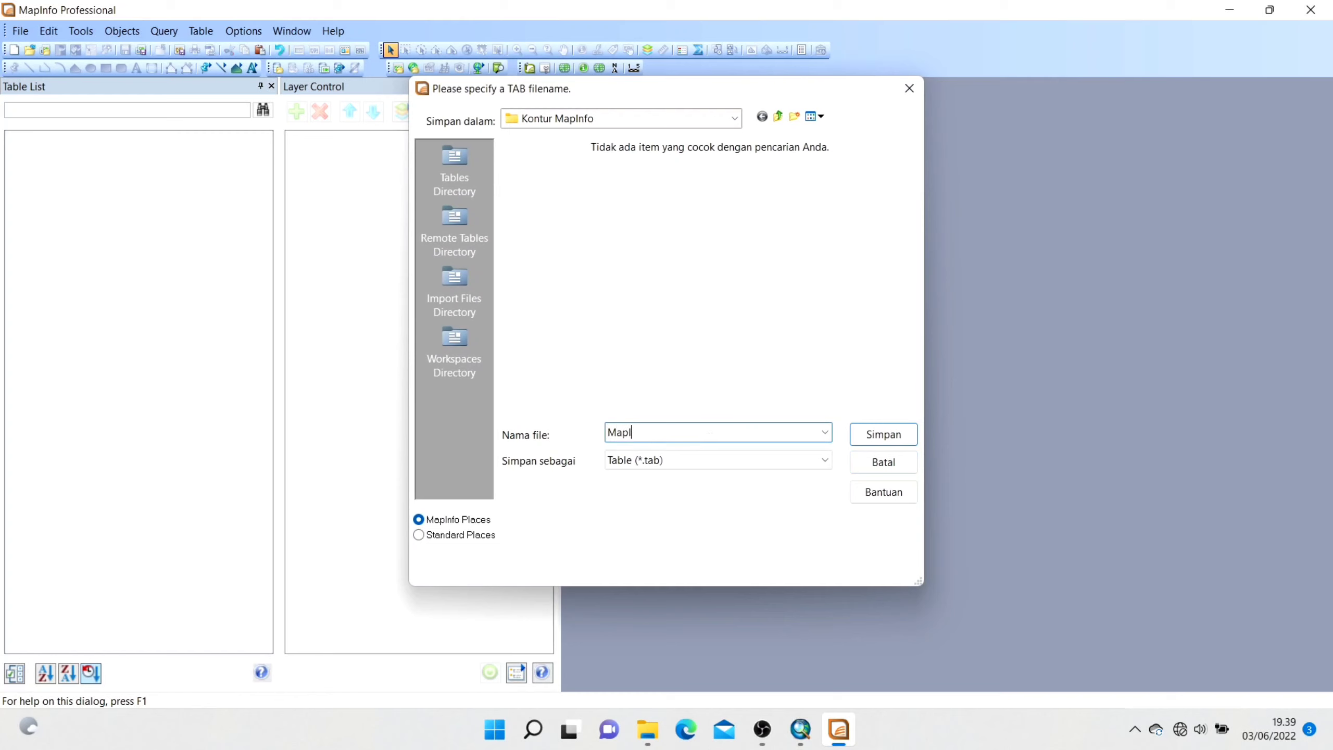
pyautogui.write('nfo Kontur')
pyautogui.click(882, 434)
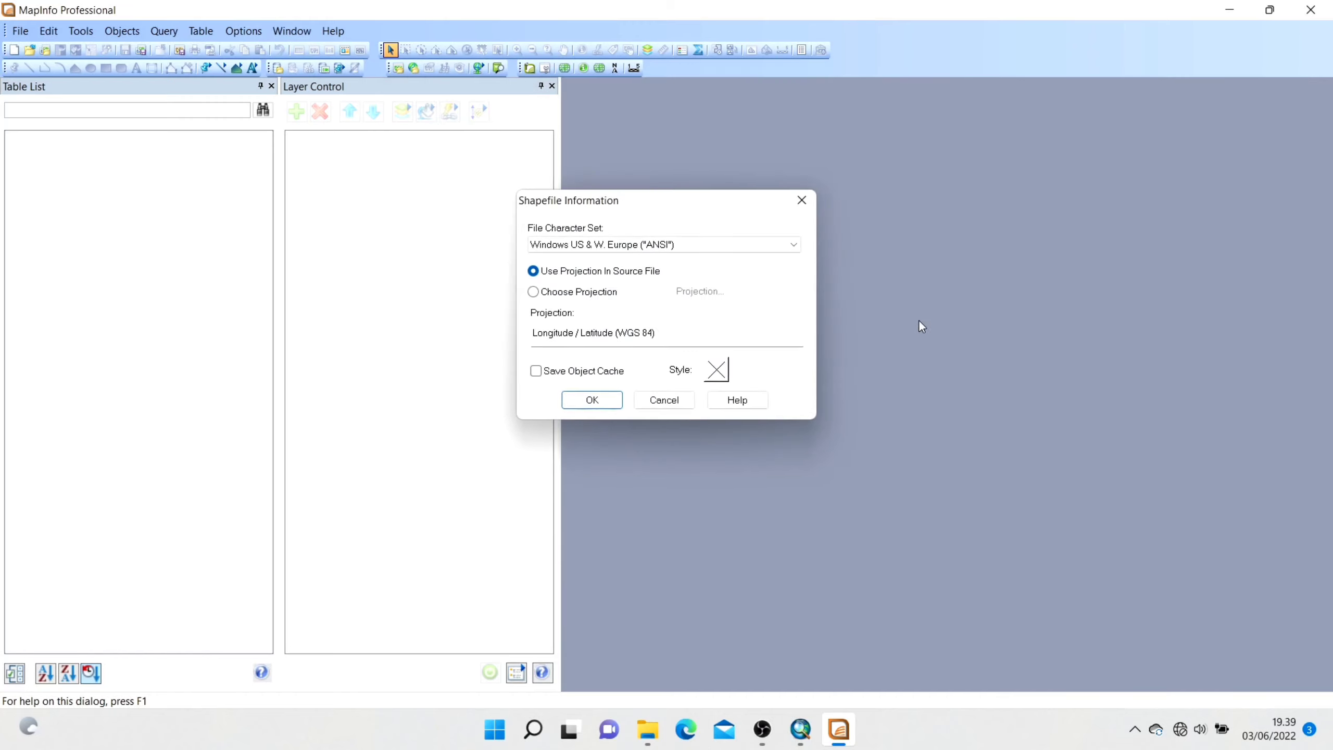
pyautogui.click(610, 402)
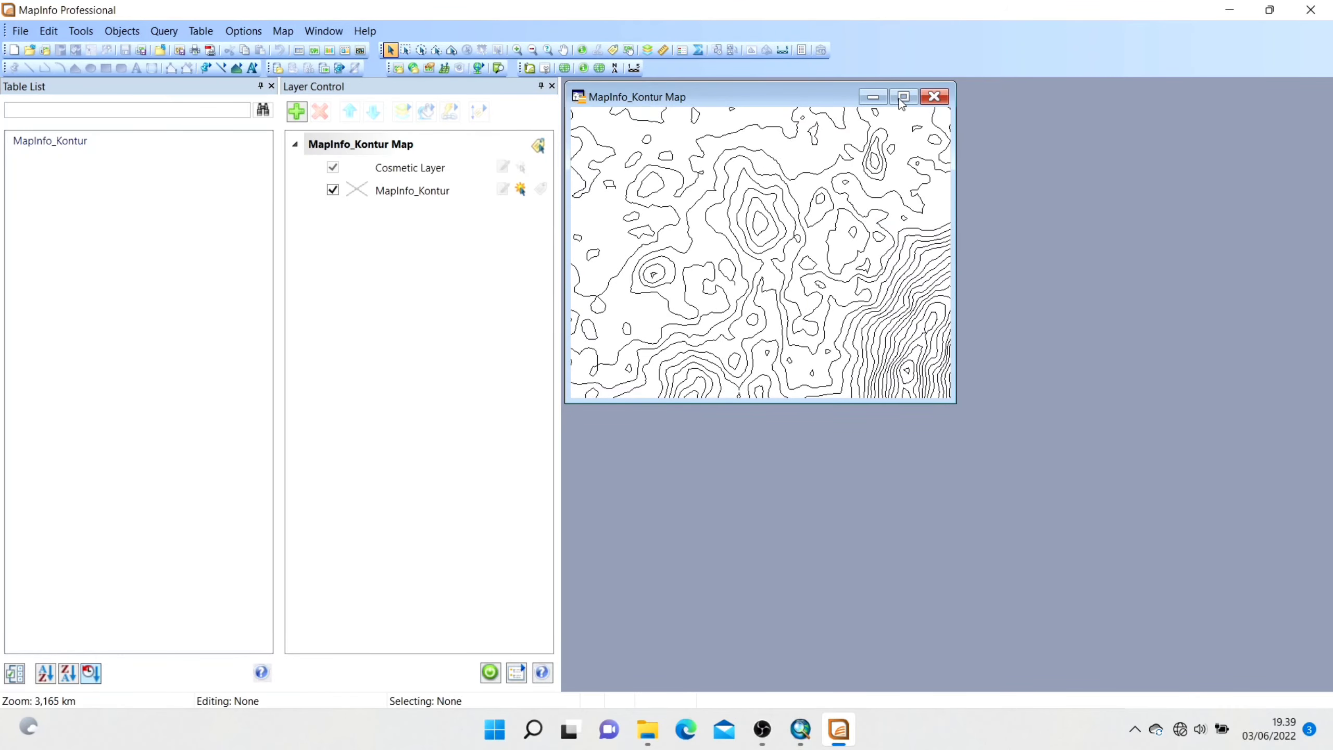
# Maximize the contour map window and fit the whole contour layer in view
pyautogui.click(902, 99)
pyautogui.scroll(-4, 972, 246)
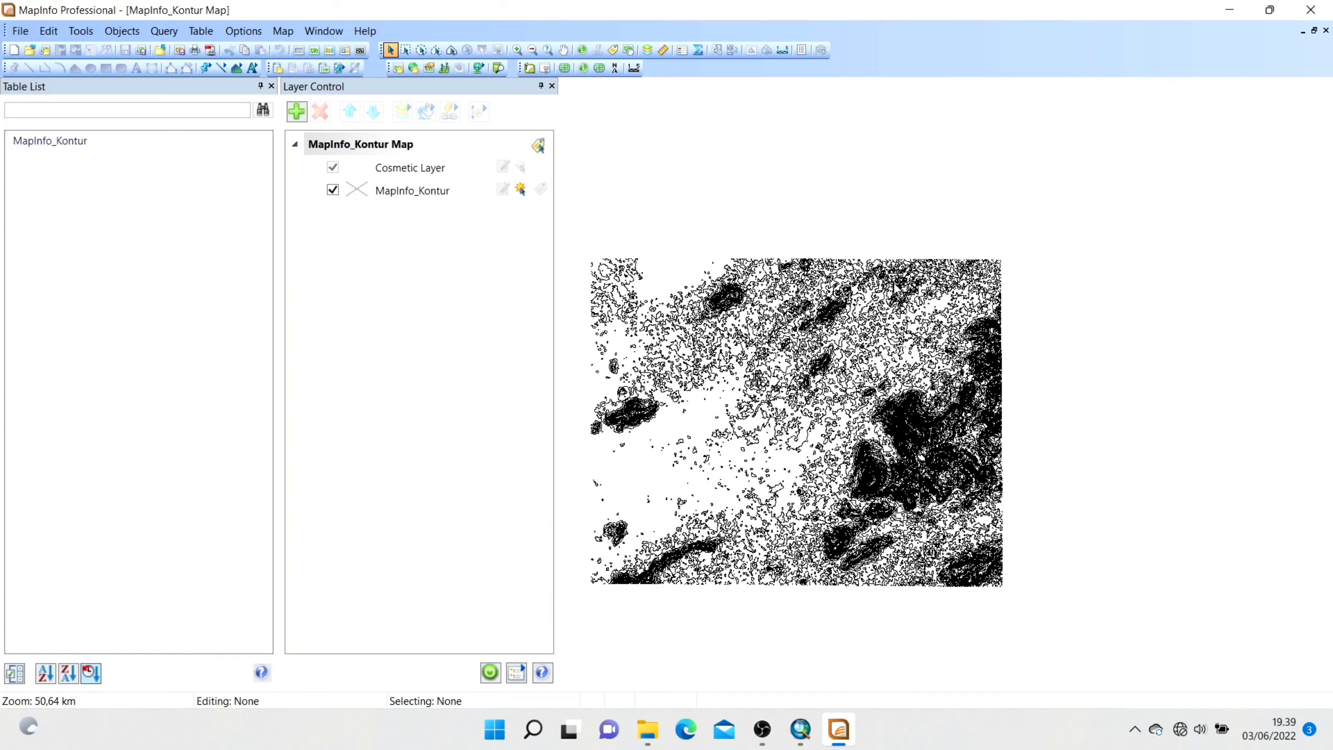
pyautogui.click(517, 50)
pyautogui.moveTo(576, 251); pyautogui.dragTo(1011, 592)
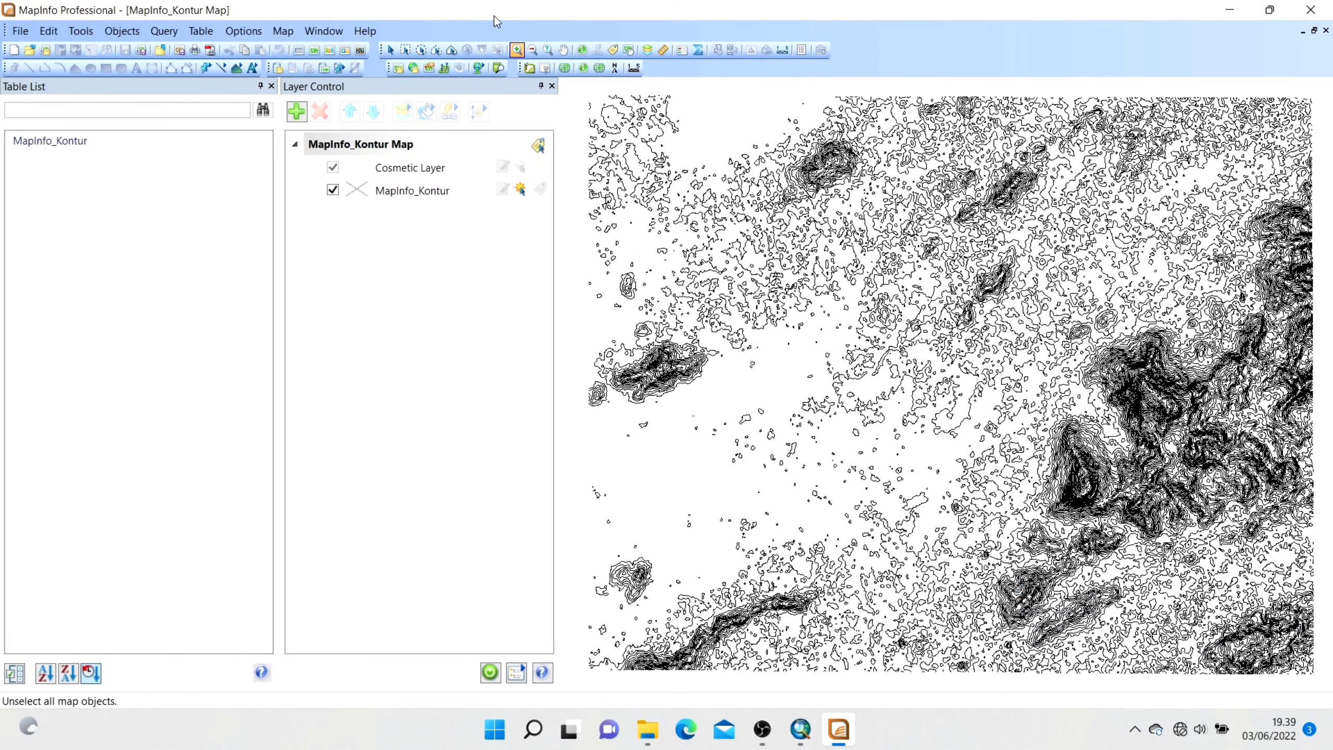
pyautogui.click(390, 50)
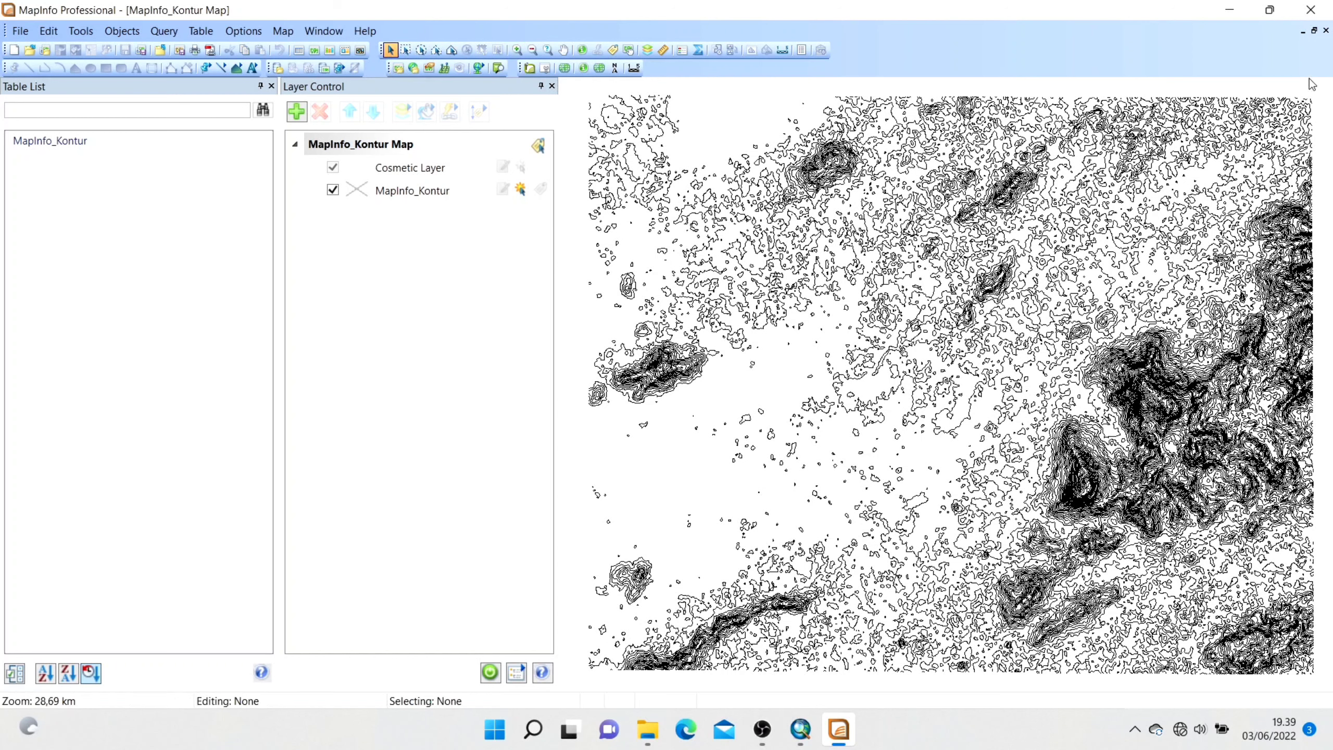
# Start a new table with a newly created structure and add three fields to it
pyautogui.click(20, 30)
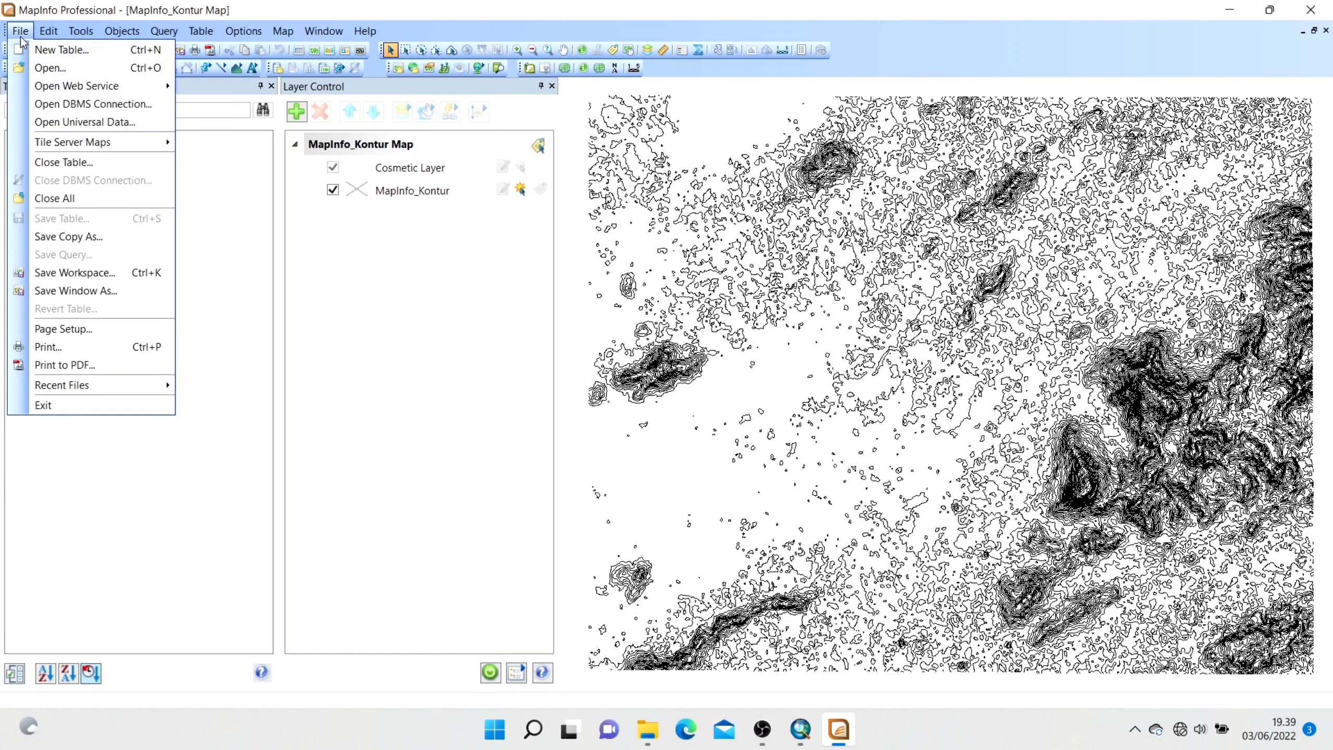
pyautogui.click(52, 50)
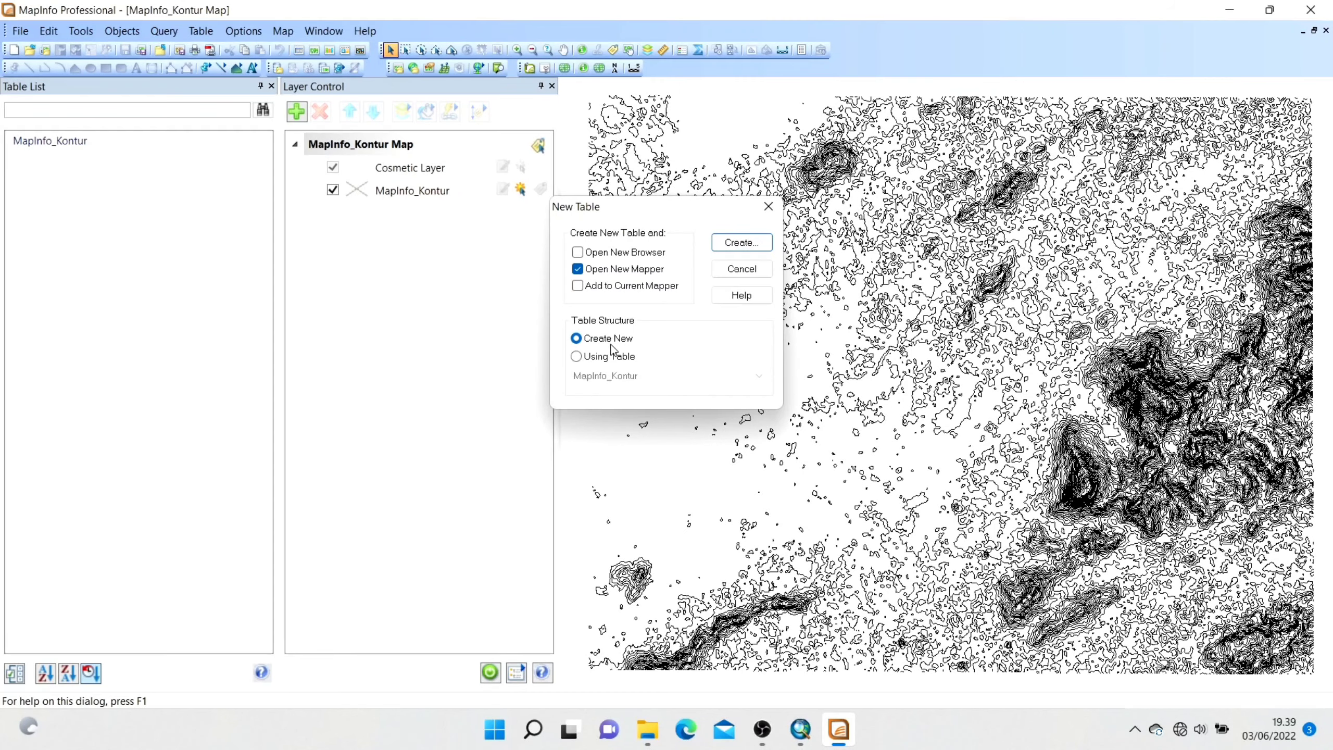
pyautogui.click(738, 243)
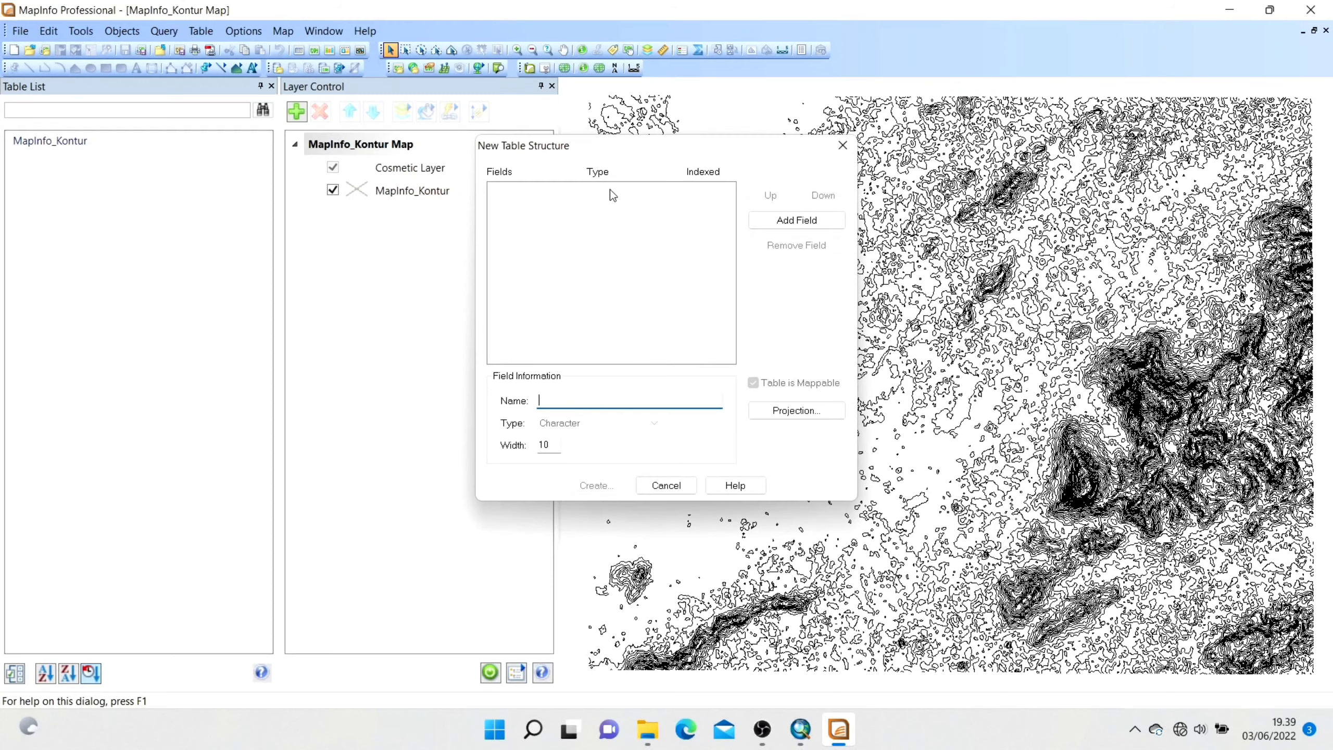
pyautogui.click(813, 221)
pyautogui.click(813, 221)
pyautogui.click(813, 225)
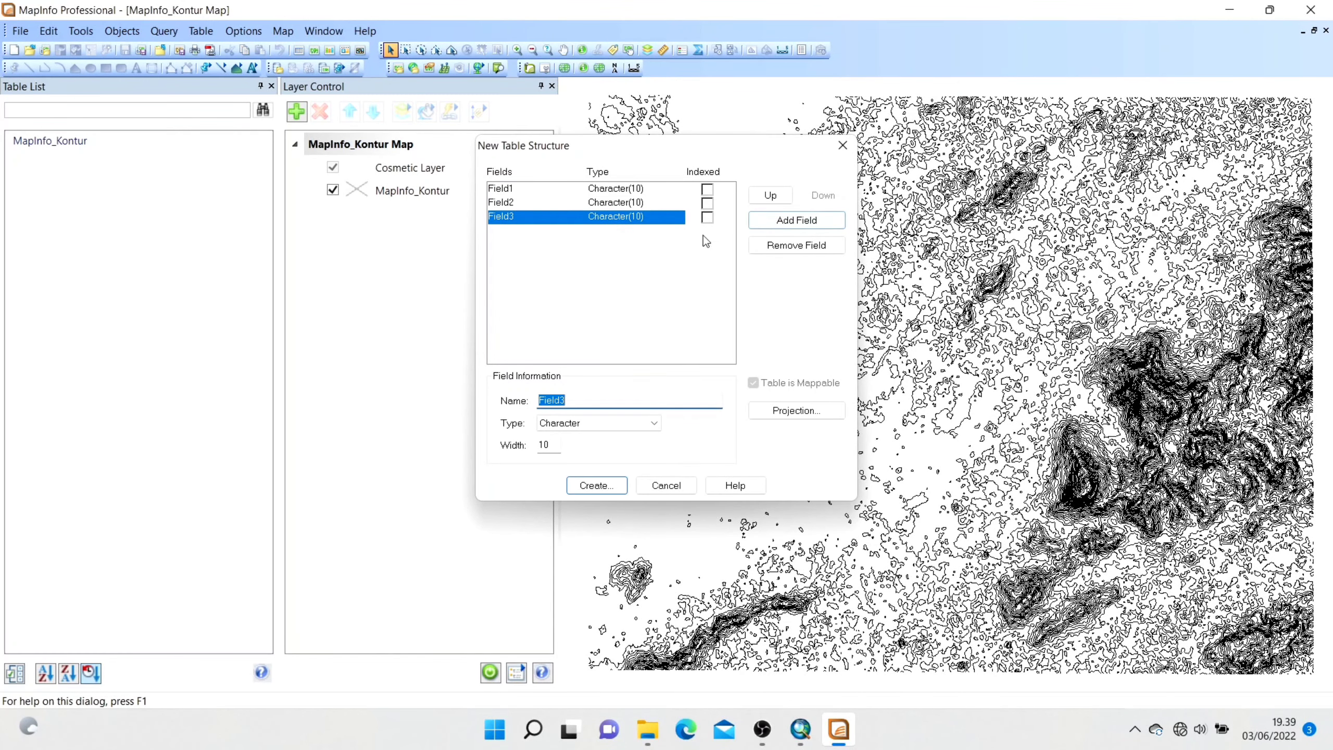
# Name the new table's first field ID and set its type to Integer
pyautogui.click(542, 188)
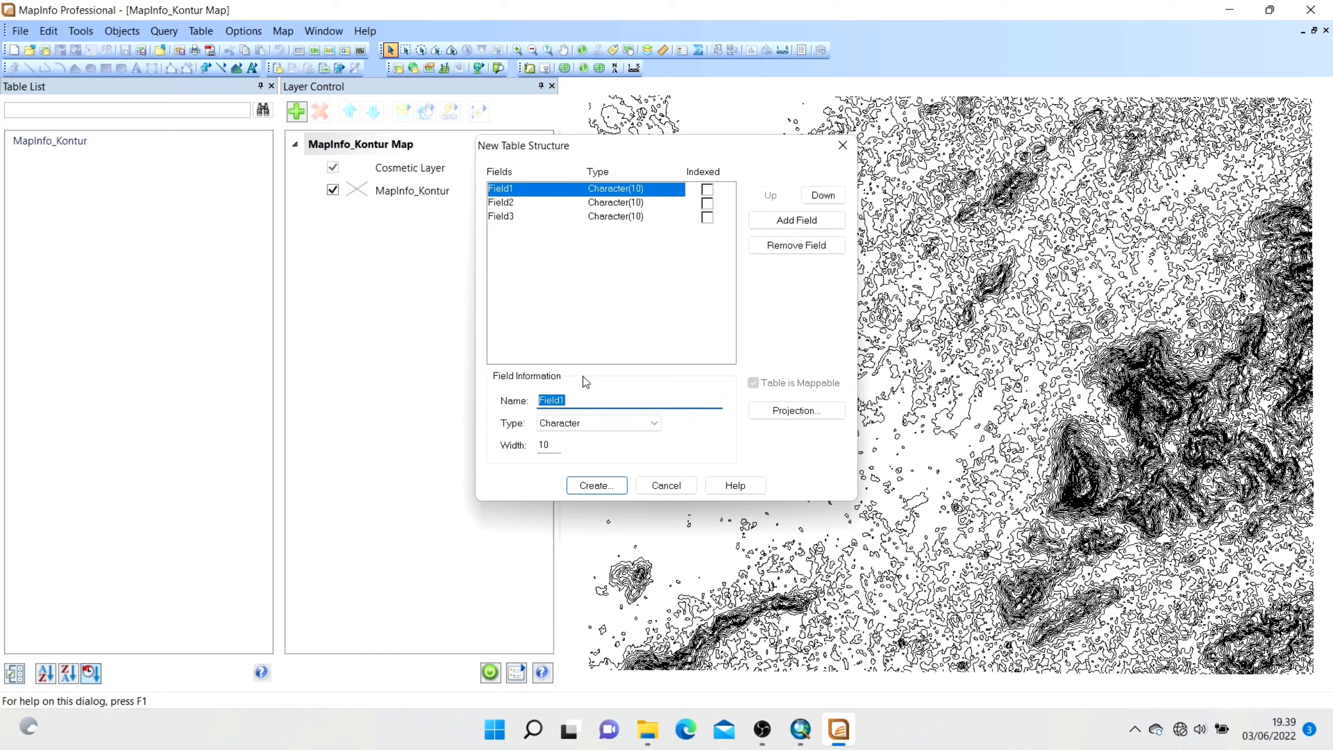
pyautogui.write('IS')
pyautogui.press('BackSpace')
pyautogui.write('D')
pyautogui.click(631, 425)
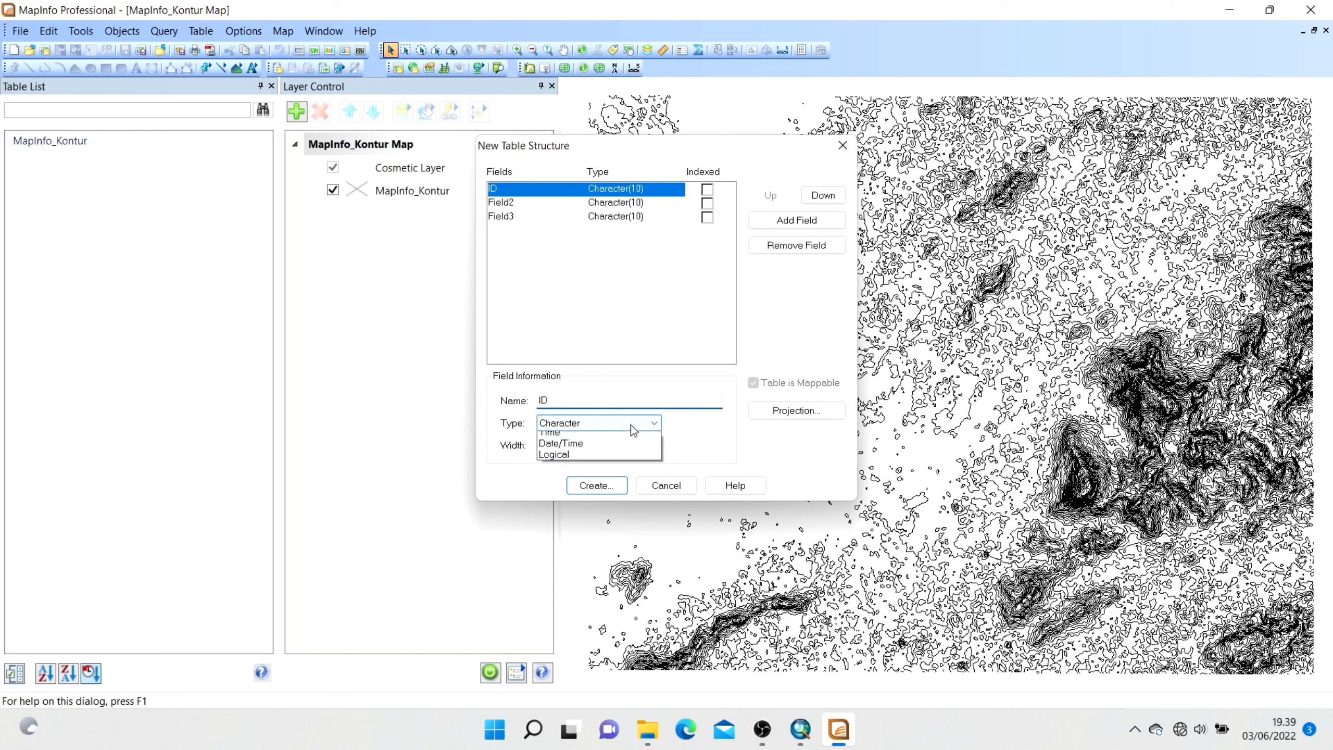
pyautogui.click(611, 451)
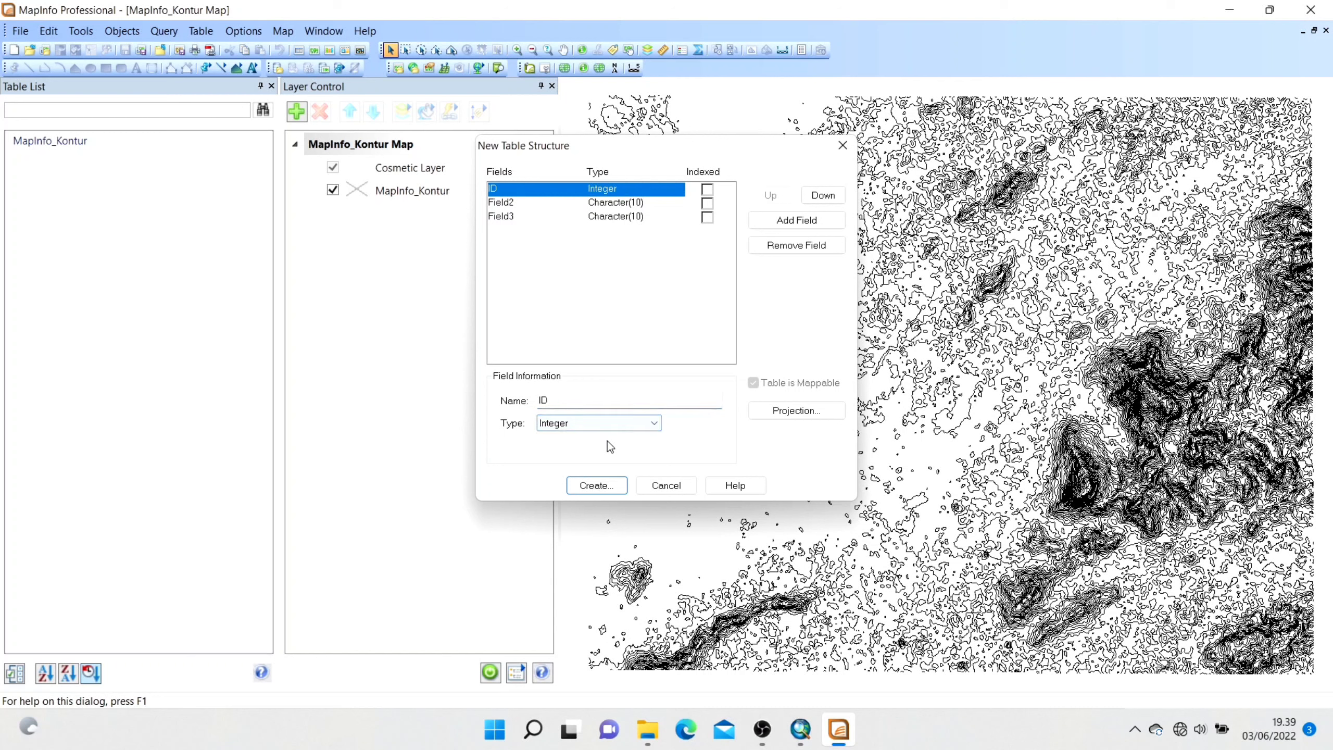
# Rename the new table's second field ID_GPS and set its type to Integer
pyautogui.click(565, 209)
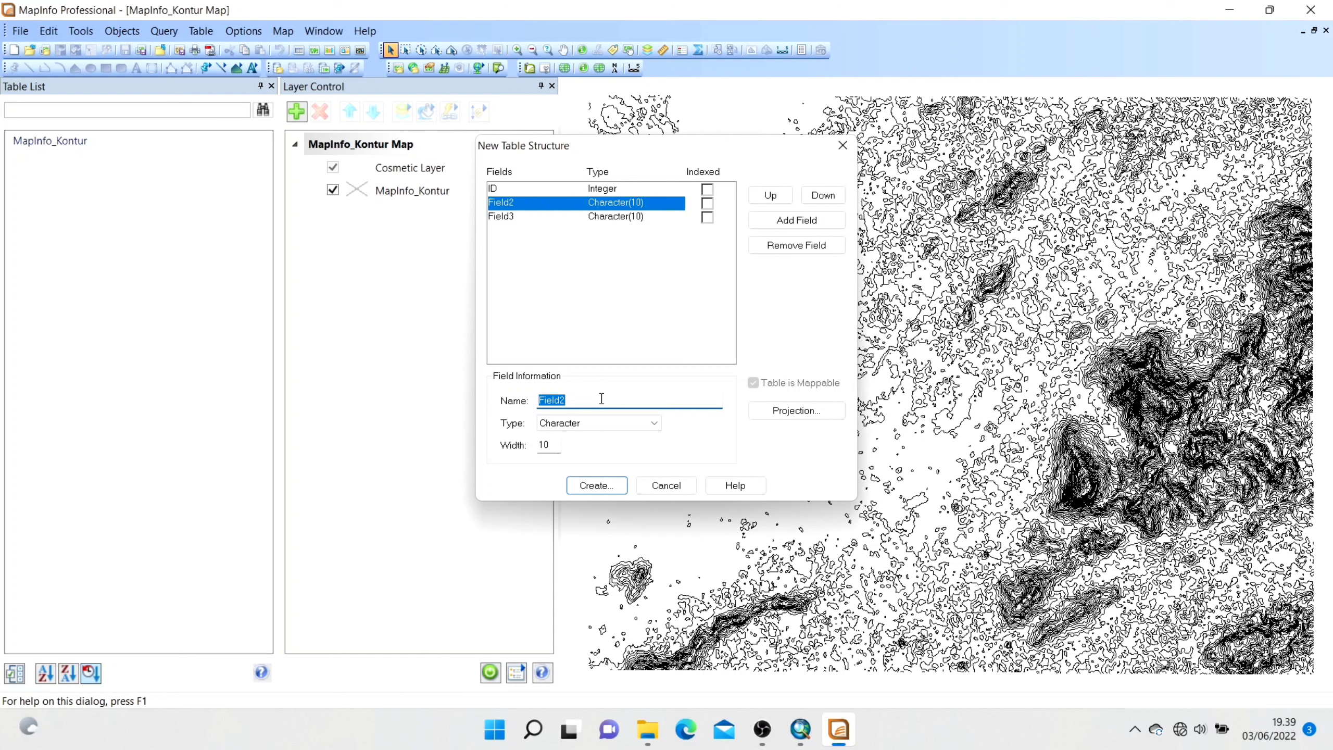
pyautogui.write('ID_GPS')
pyautogui.click(551, 427)
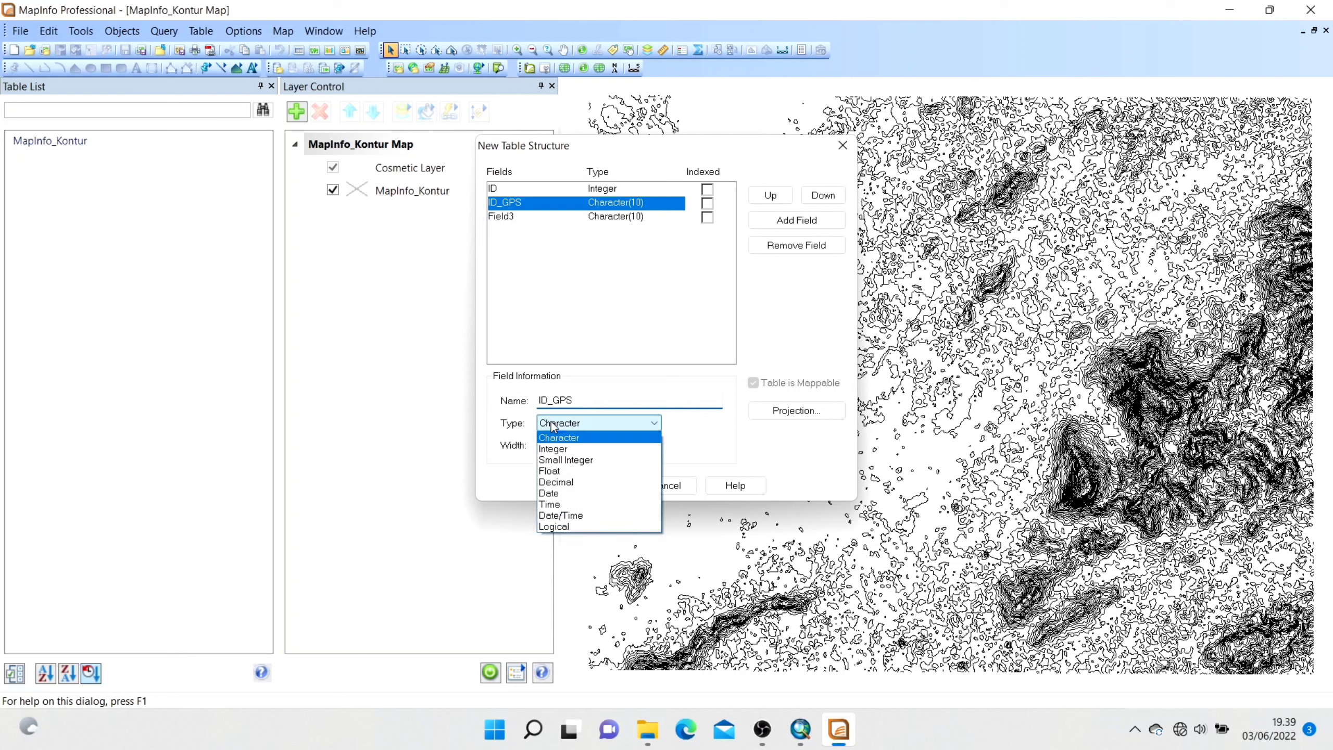
pyautogui.click(558, 447)
# Rename the third field KonturMapInfo, keep it as Character and set its width to 80
pyautogui.click(559, 215)
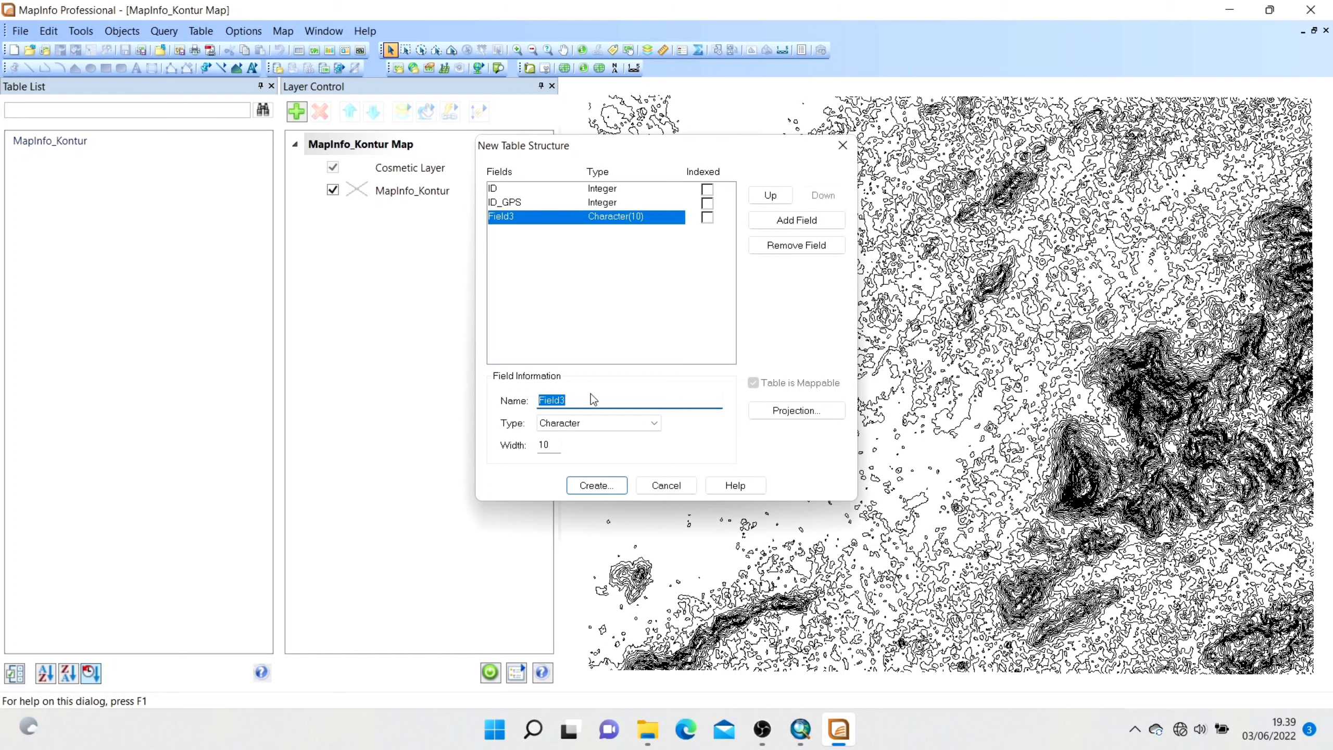
pyautogui.write('KonturMapInfo')
pyautogui.click(650, 423)
pyautogui.click(649, 424)
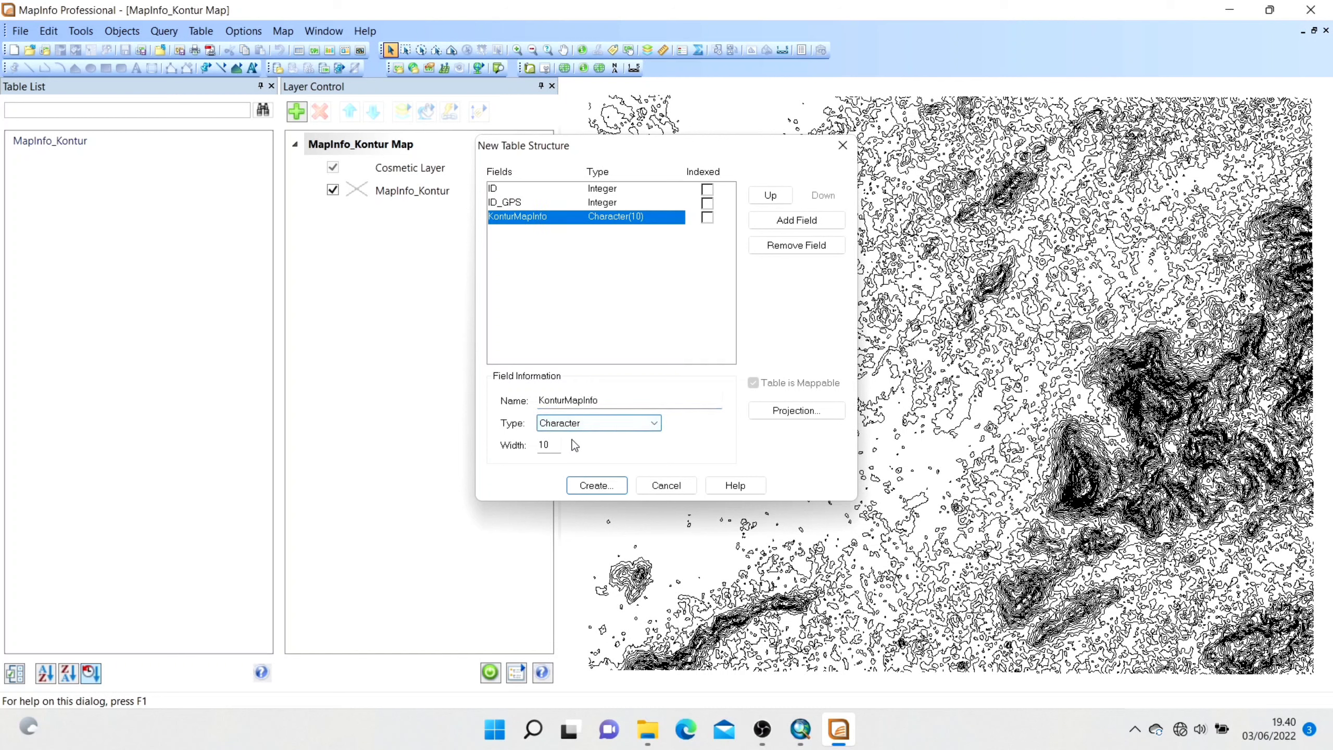
pyautogui.doubleClick(548, 446)
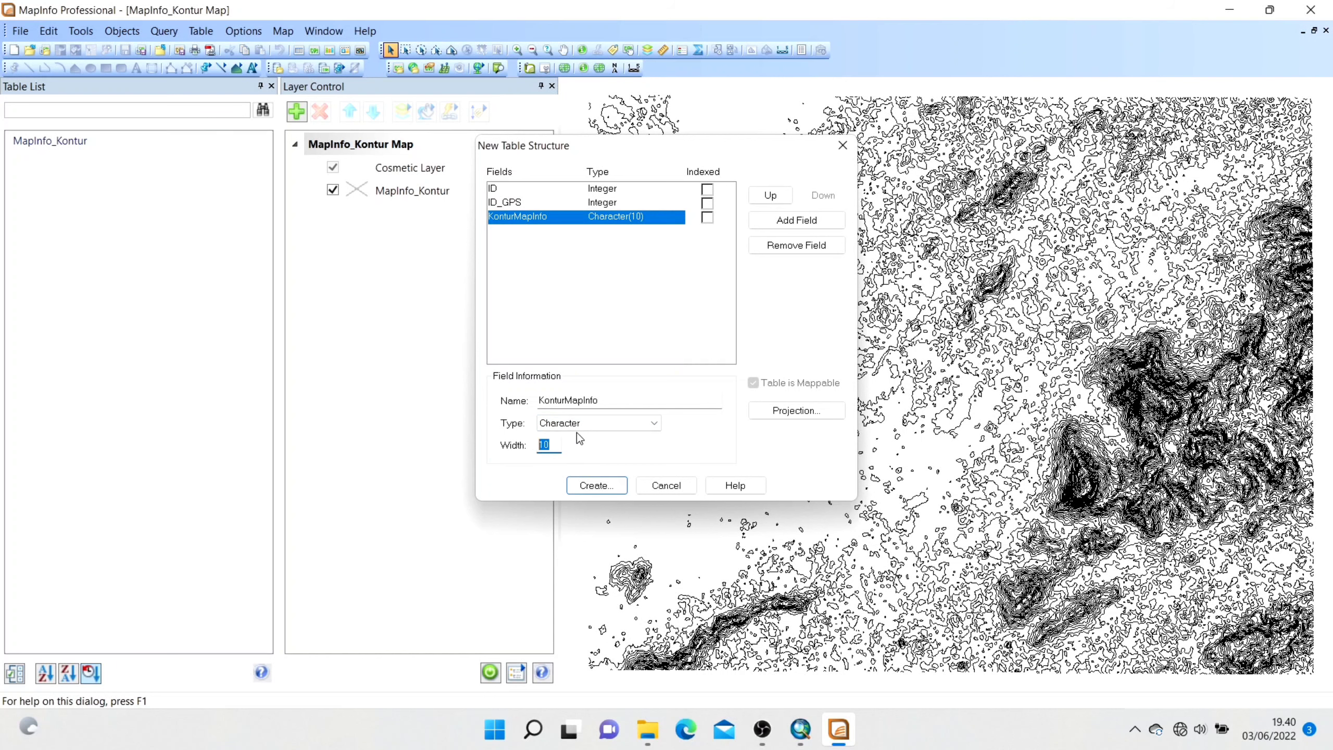
pyautogui.write('80')
# Create the table and save it as Batas Kontur in the Kontur MapInfo folder
pyautogui.click(612, 485)
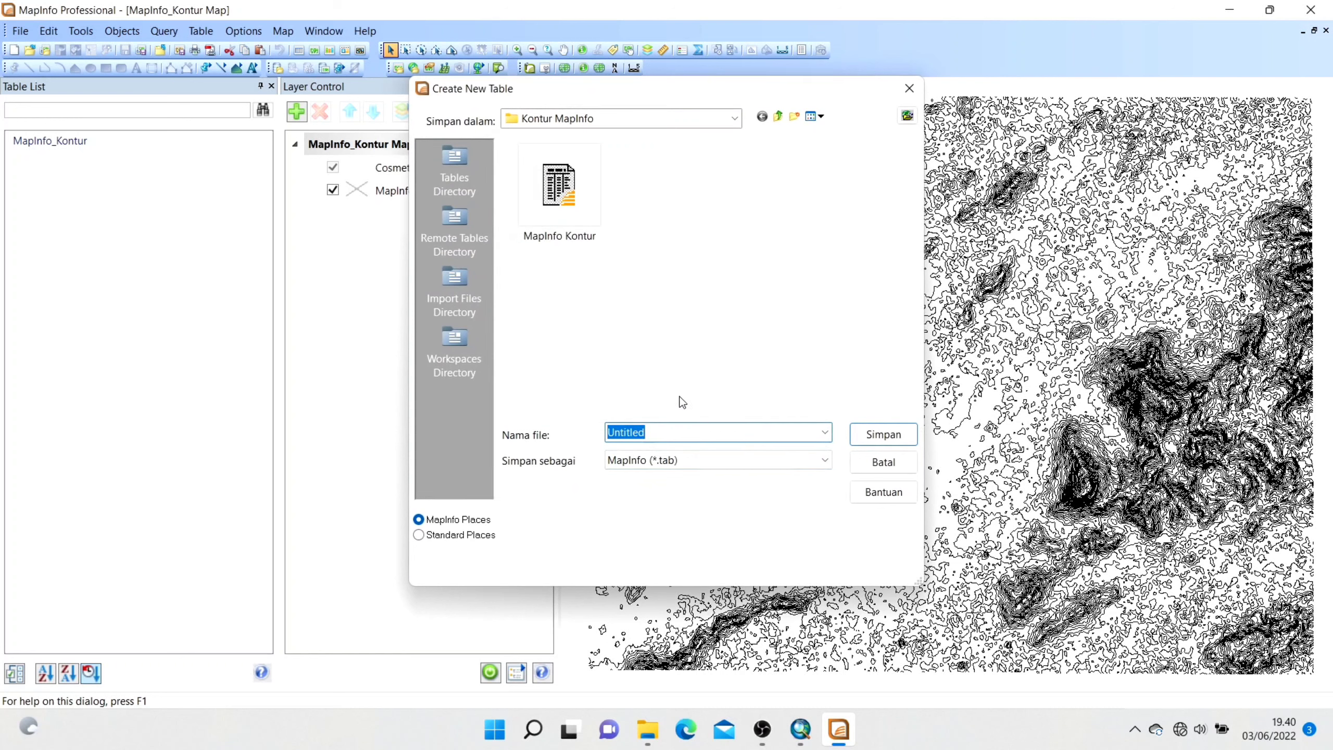
pyautogui.write('Batas Kontur')
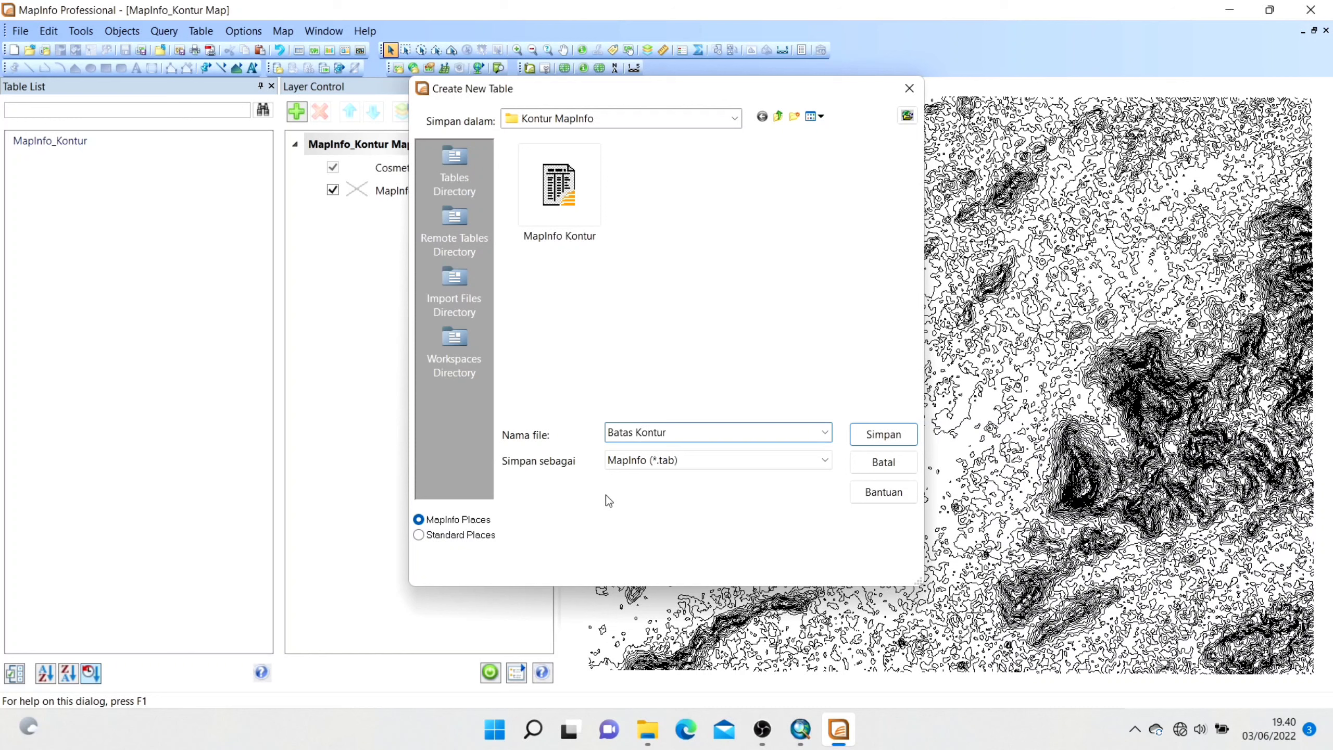
pyautogui.click(884, 436)
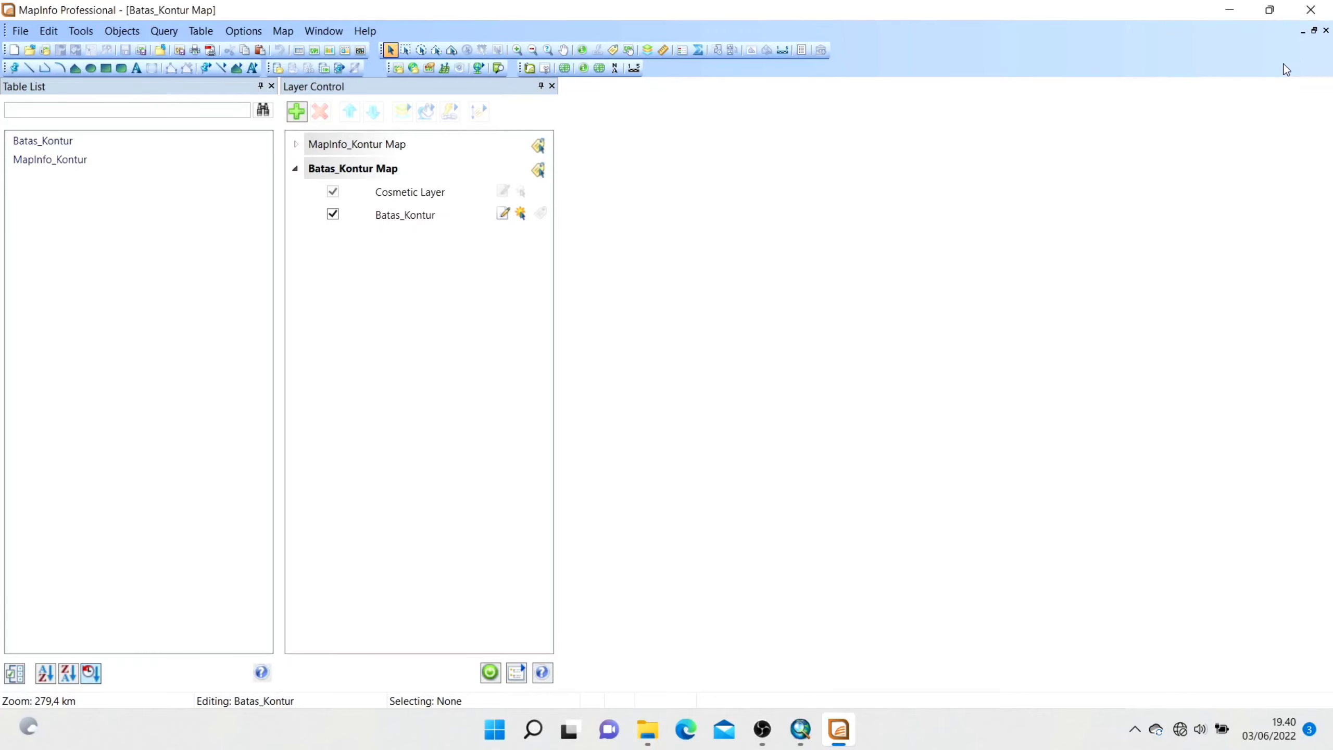
# Return to the maximized contour map and add the Batas_Kontur table to it as a layer
pyautogui.click(1303, 29)
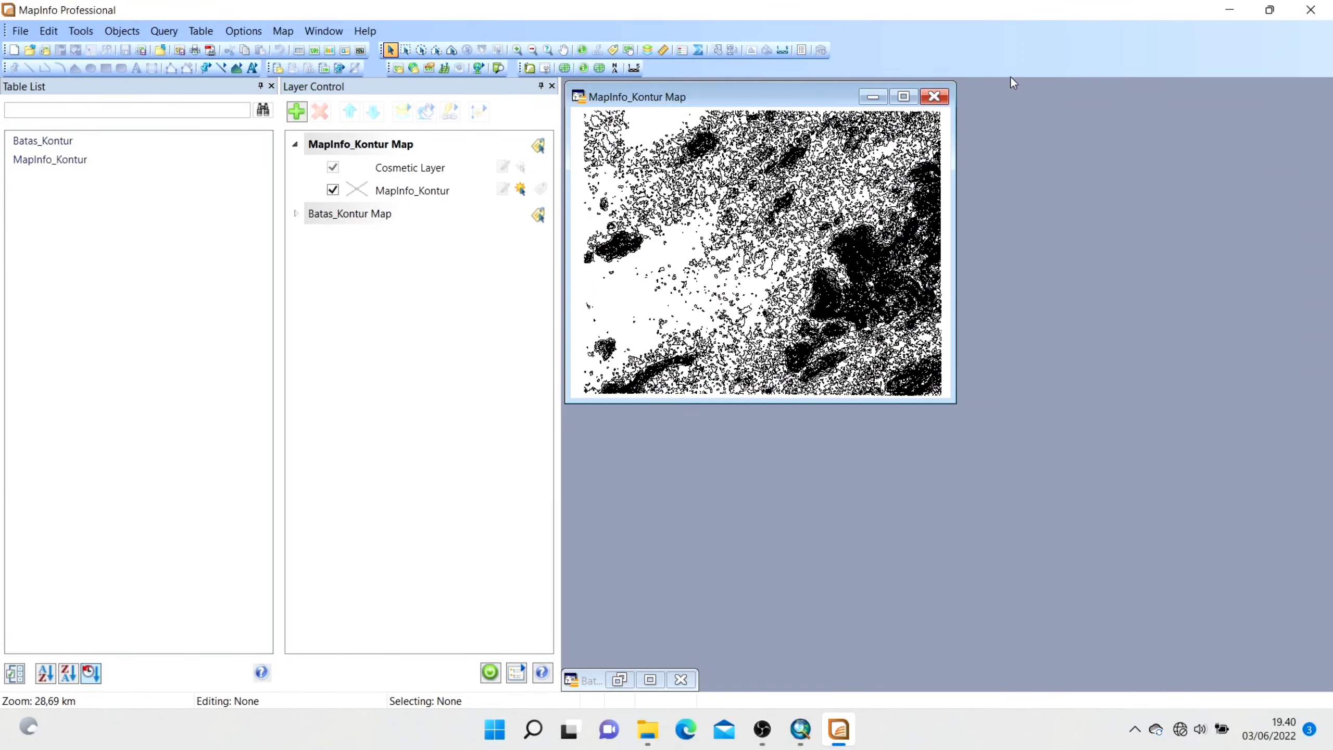
pyautogui.click(903, 96)
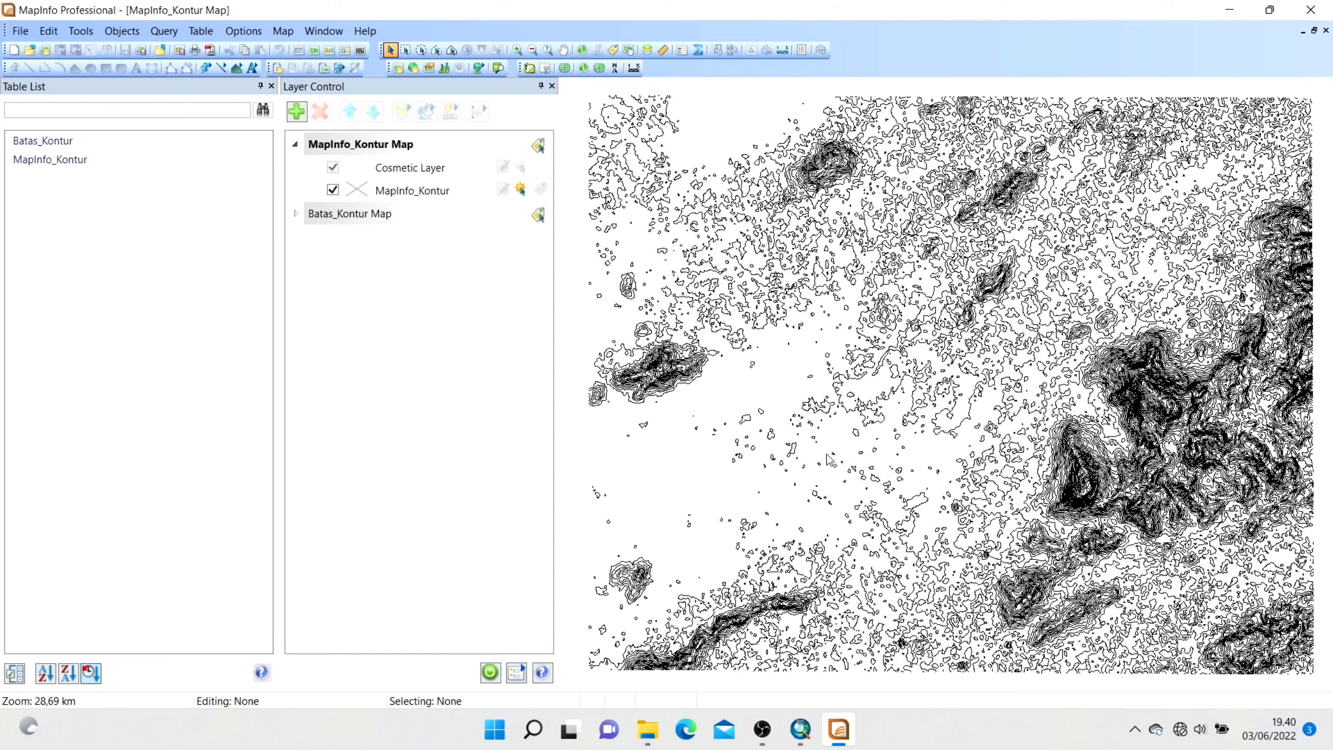
pyautogui.click(297, 112)
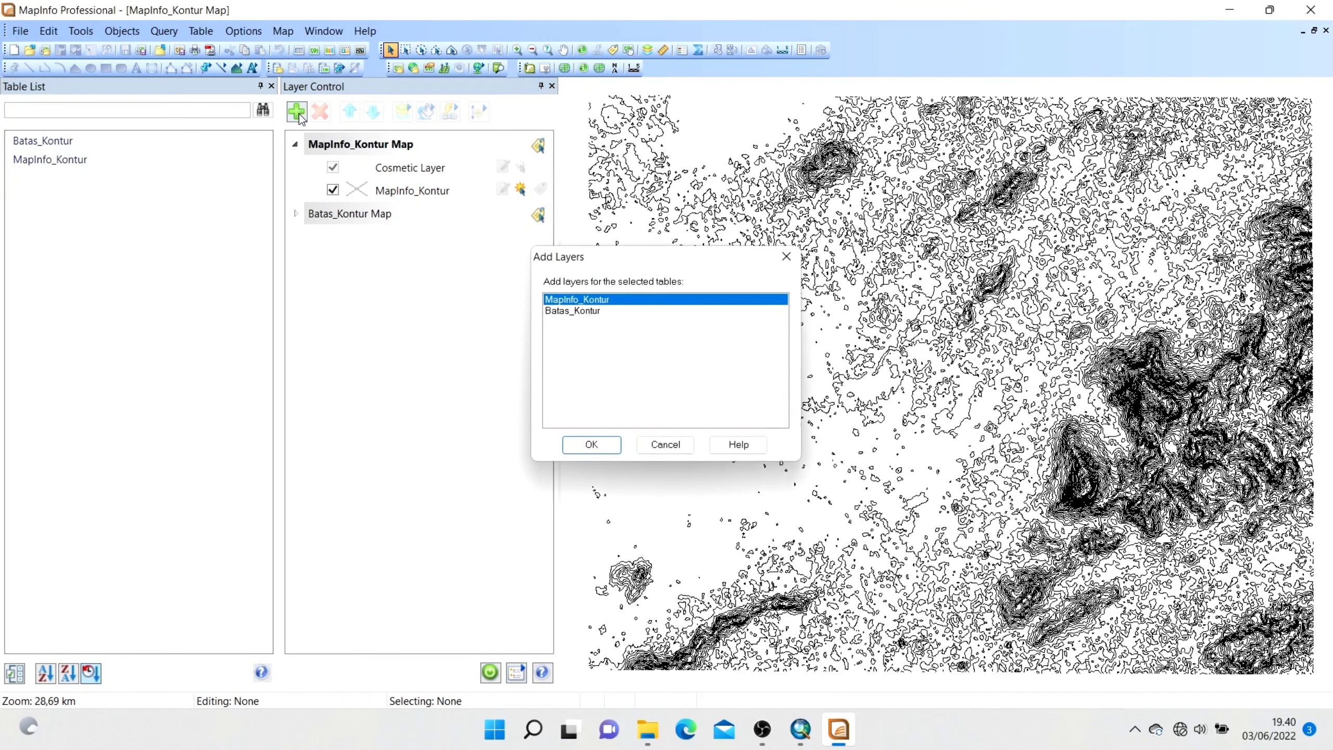
pyautogui.click(557, 311)
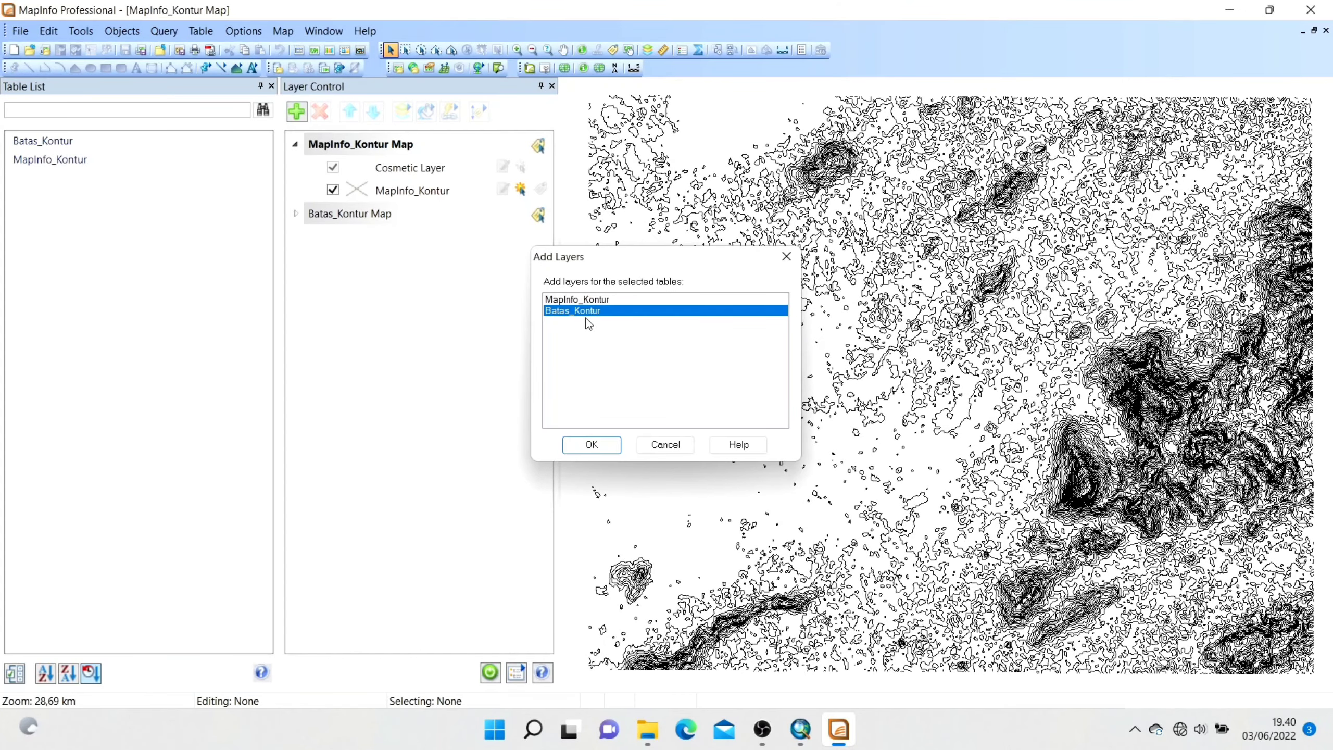
pyautogui.click(597, 443)
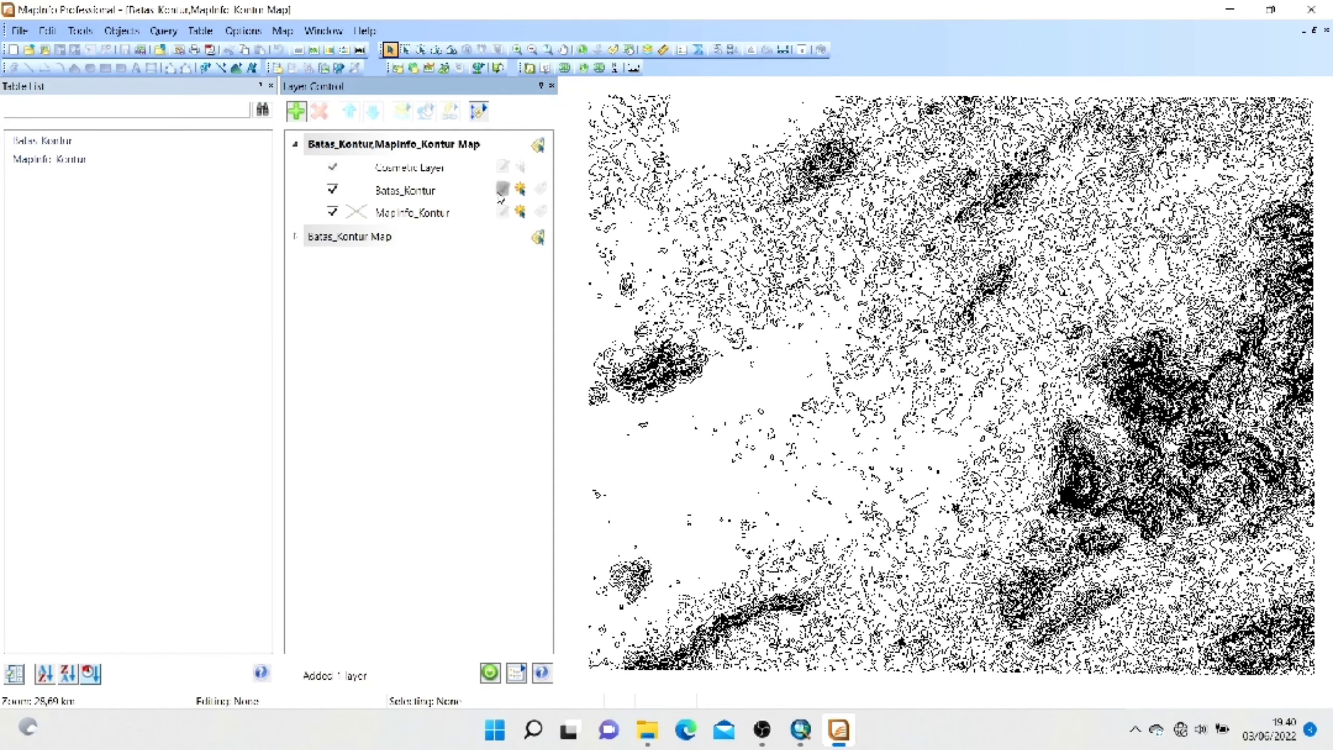
# Make the Batas_Kontur layer editable and set the region style's fill pattern to None
pyautogui.click(503, 190)
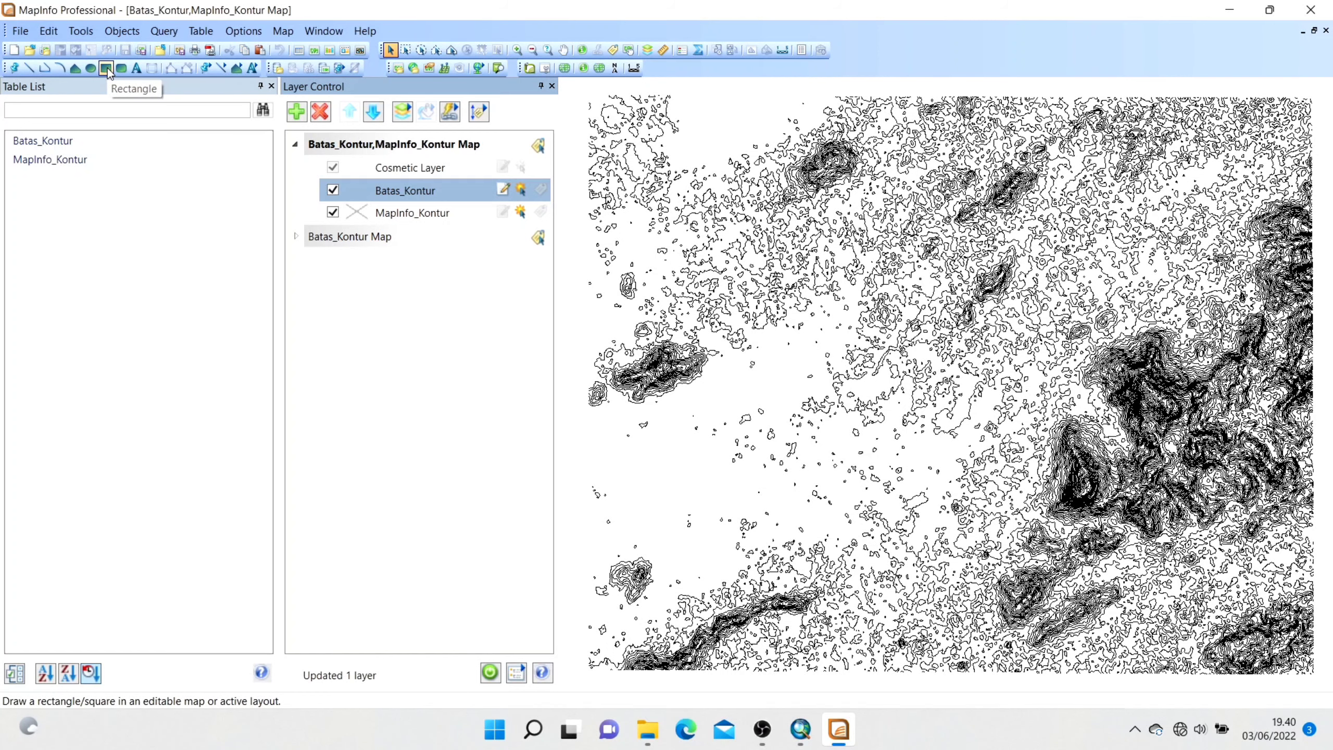
pyautogui.click(240, 69)
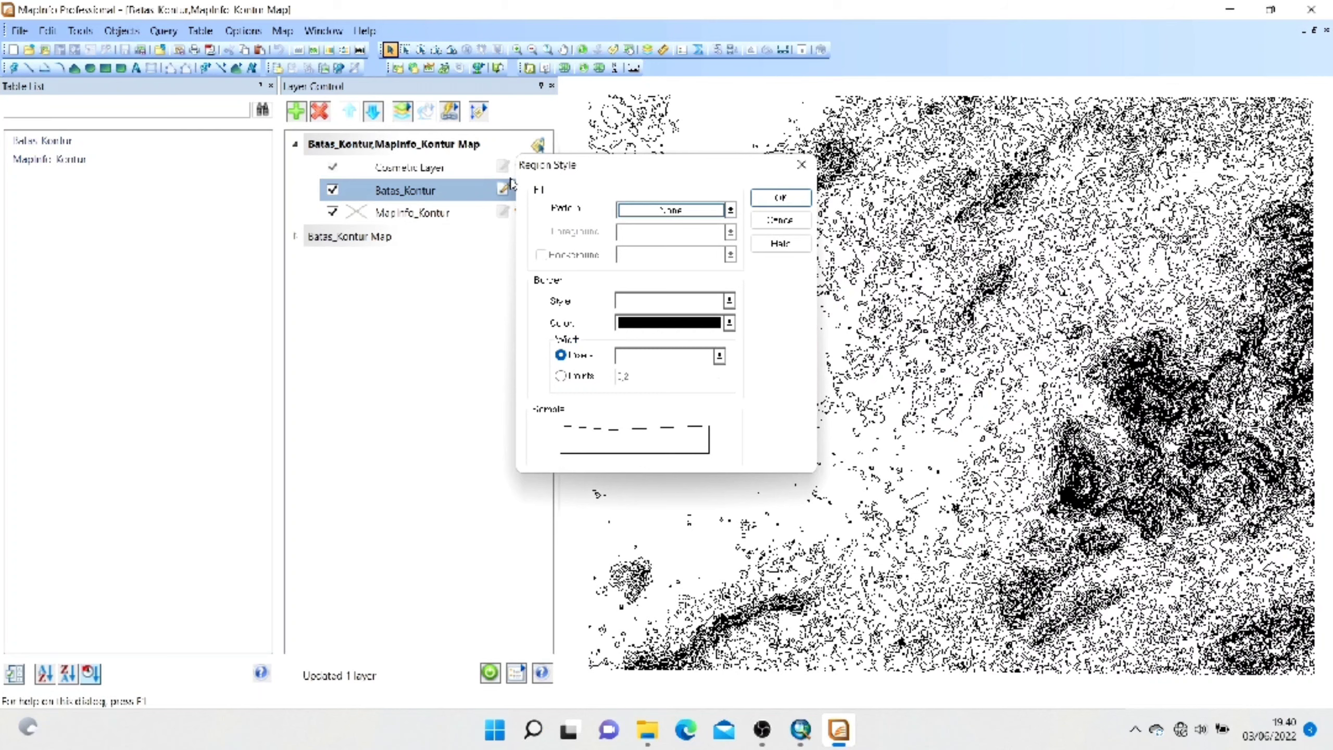
pyautogui.click(632, 211)
pyautogui.click(687, 276)
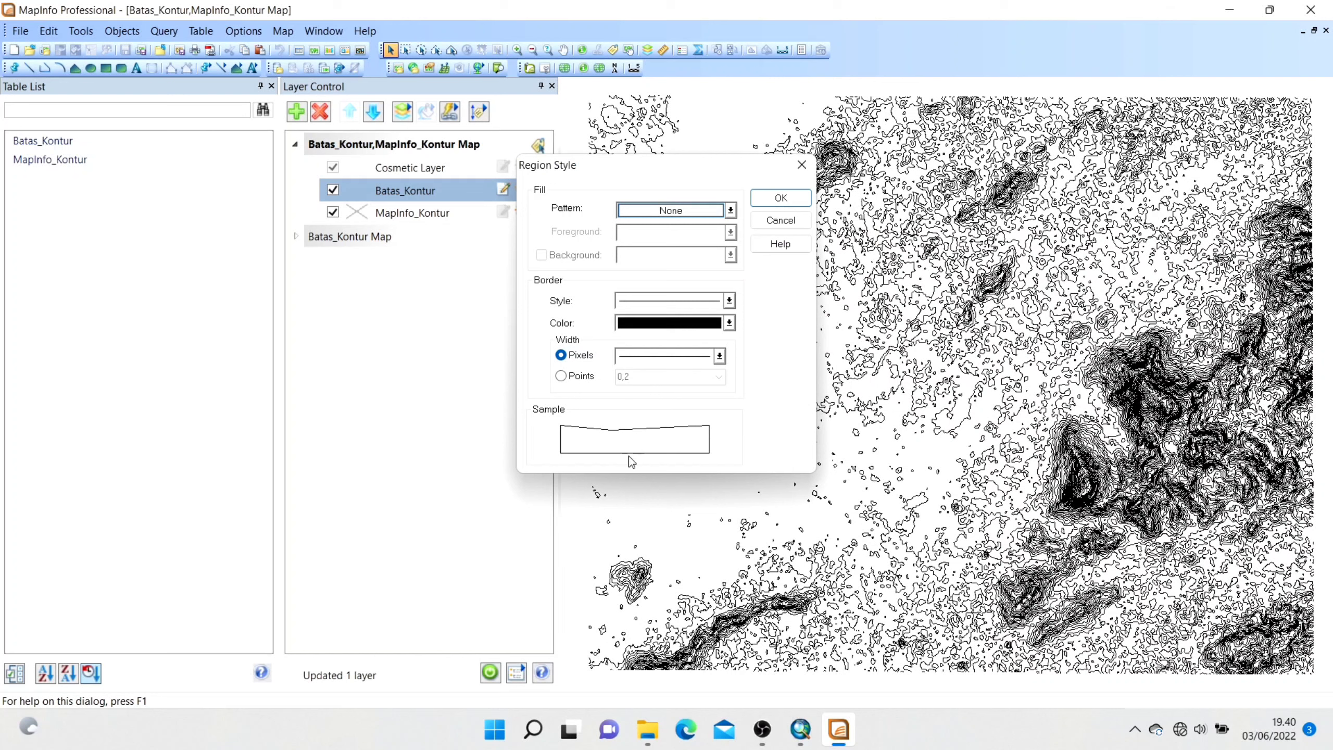
pyautogui.click(766, 198)
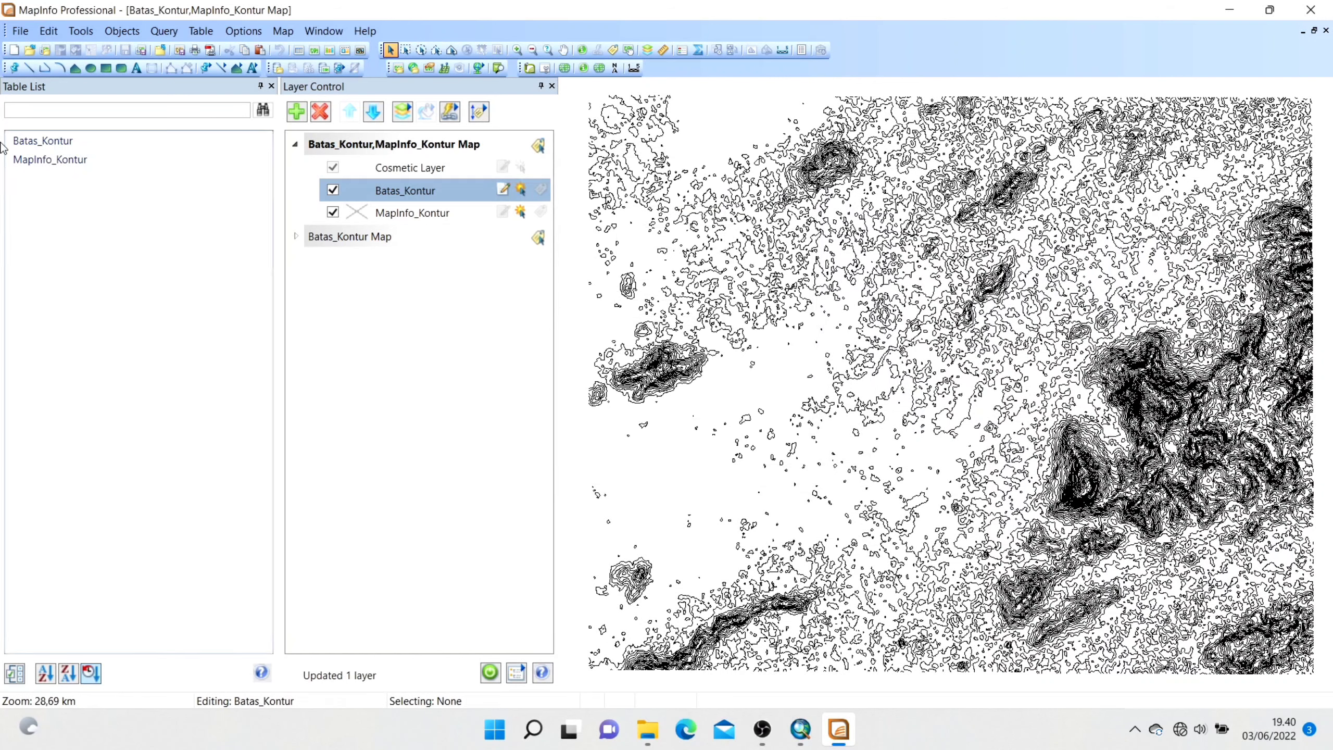
# Draw a rectangle on the Batas_Kontur layer enclosing the whole contour area
pyautogui.click(105, 67)
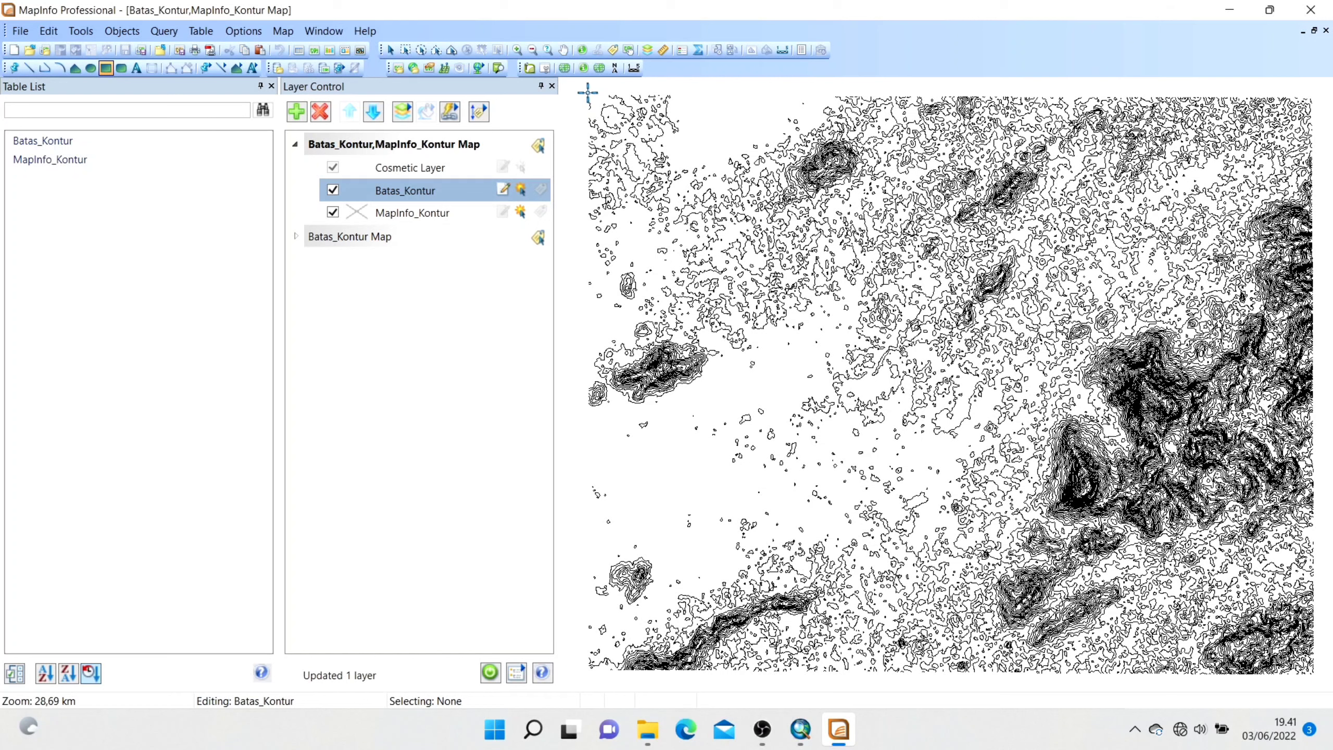
pyautogui.moveTo(588, 92)
pyautogui.mouseDown()
pyautogui.moveTo(730, 209)
pyautogui.moveTo(850, 347)
pyautogui.moveTo(1173, 539)
pyautogui.moveTo(1316, 674)
pyautogui.mouseUp()
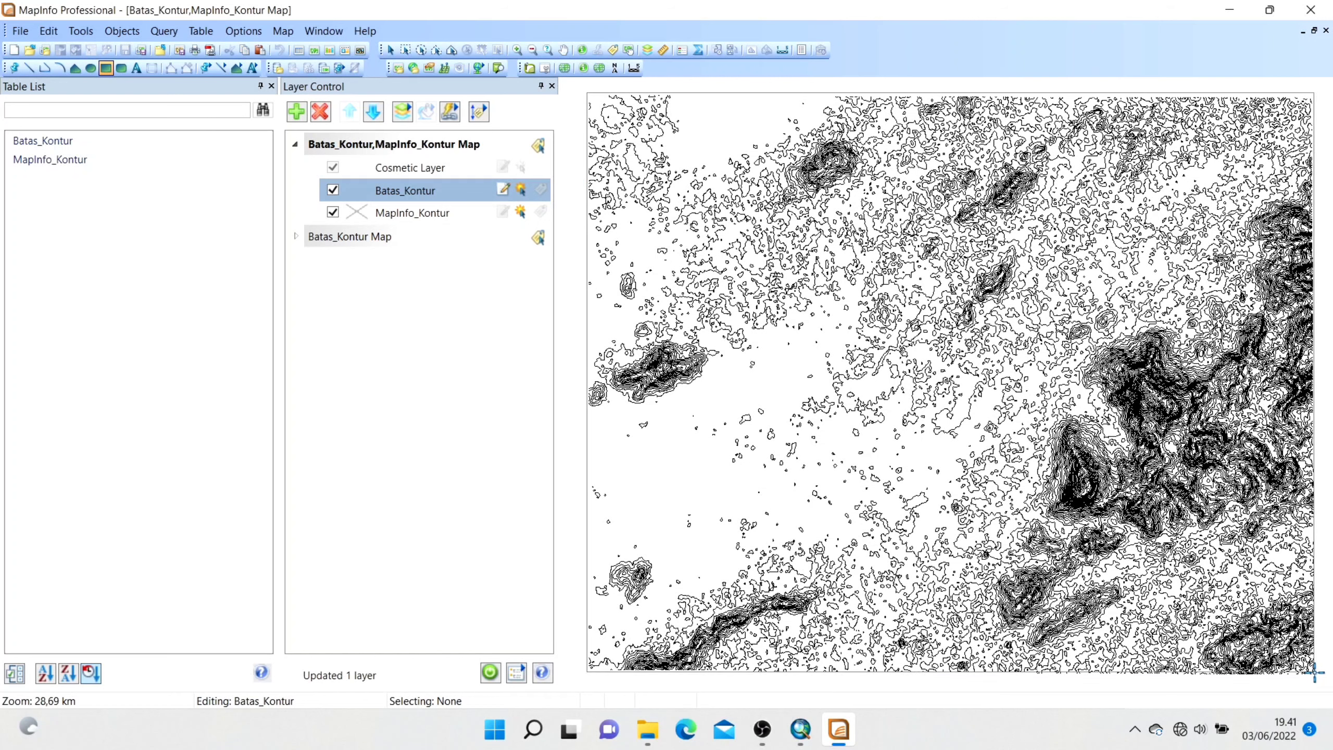
pyautogui.moveTo(1314, 672); pyautogui.dragTo(1316, 677)
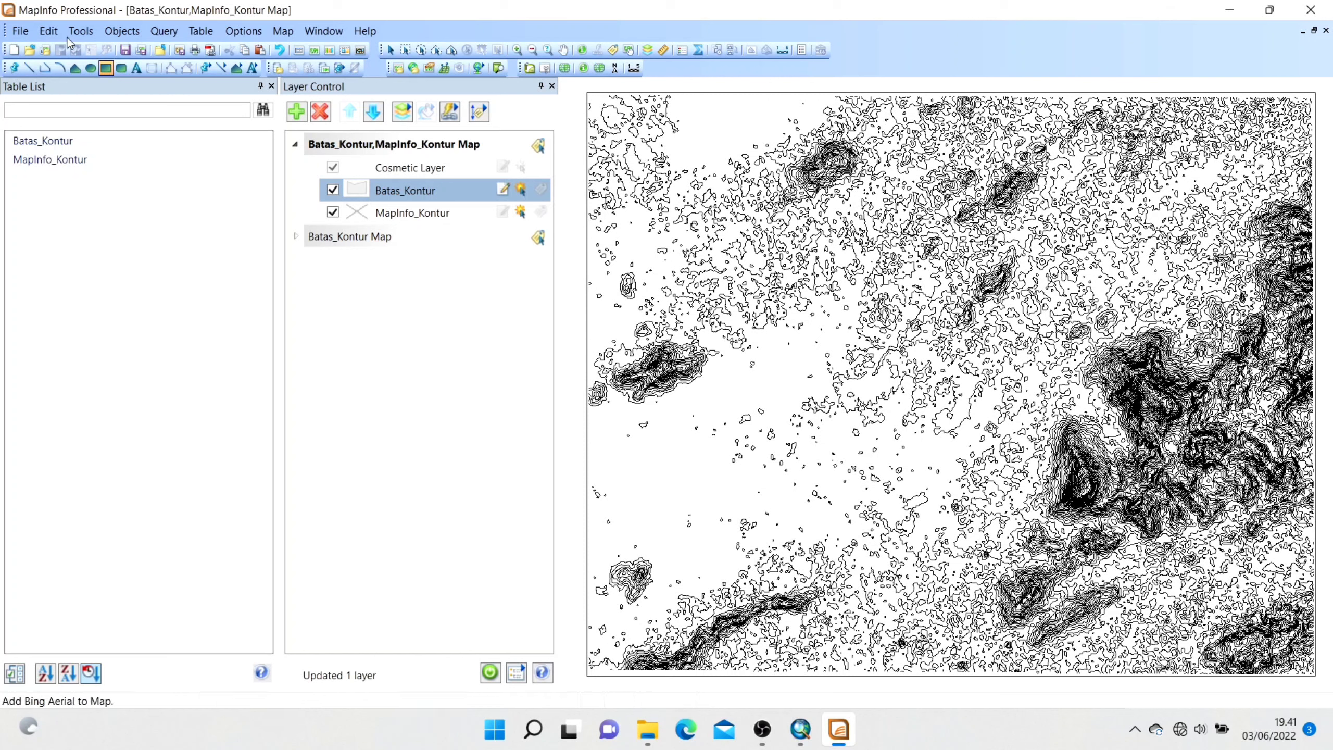
# Review the Tool Manager list to check which tools, such as Grid Maker, are loaded and autoloaded
pyautogui.click(80, 30)
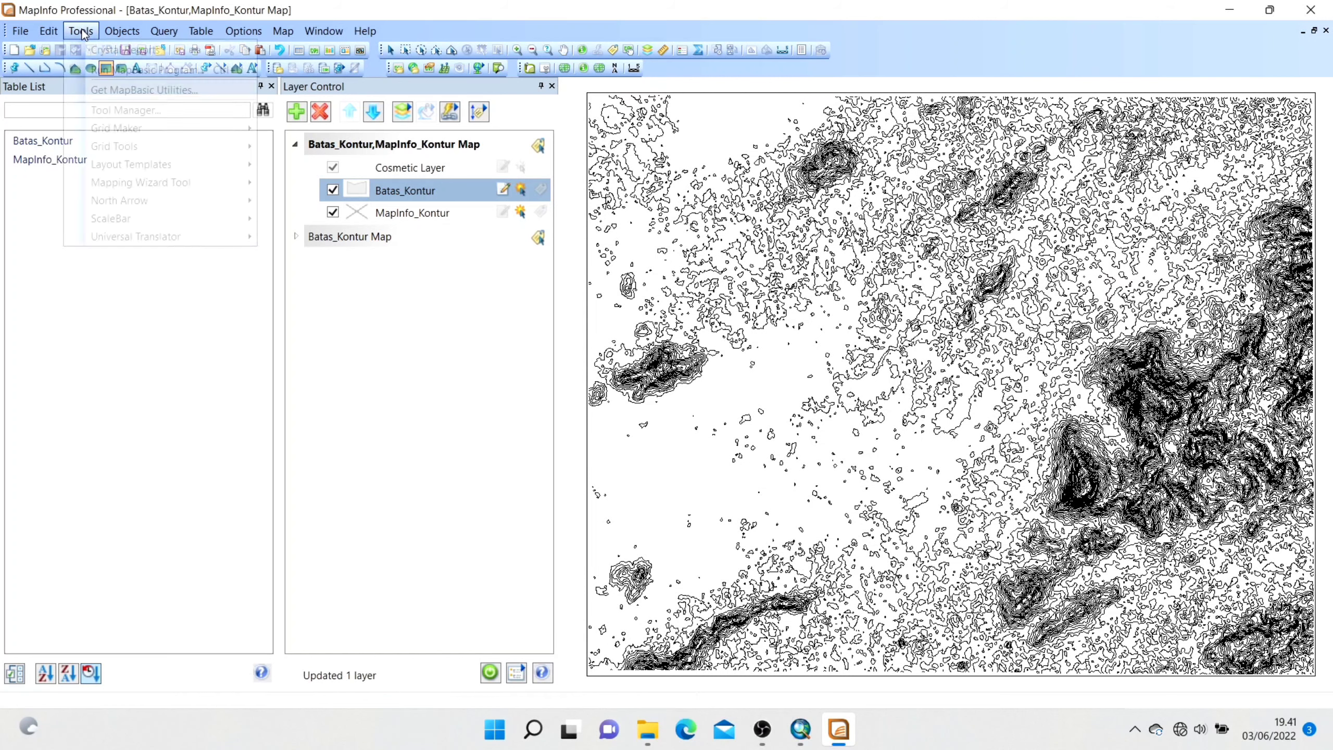
pyautogui.click(134, 111)
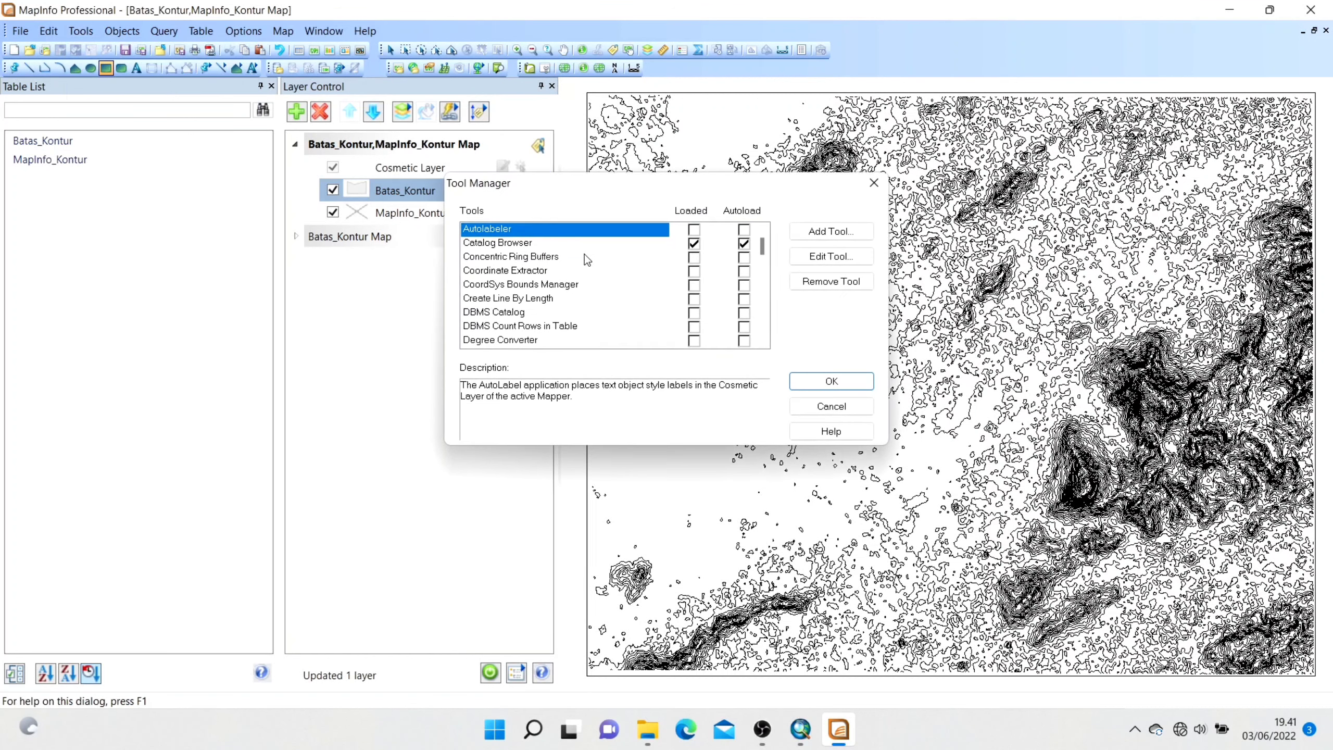
pyautogui.scroll(-3, 585, 255)
pyautogui.scroll(-1, 584, 262)
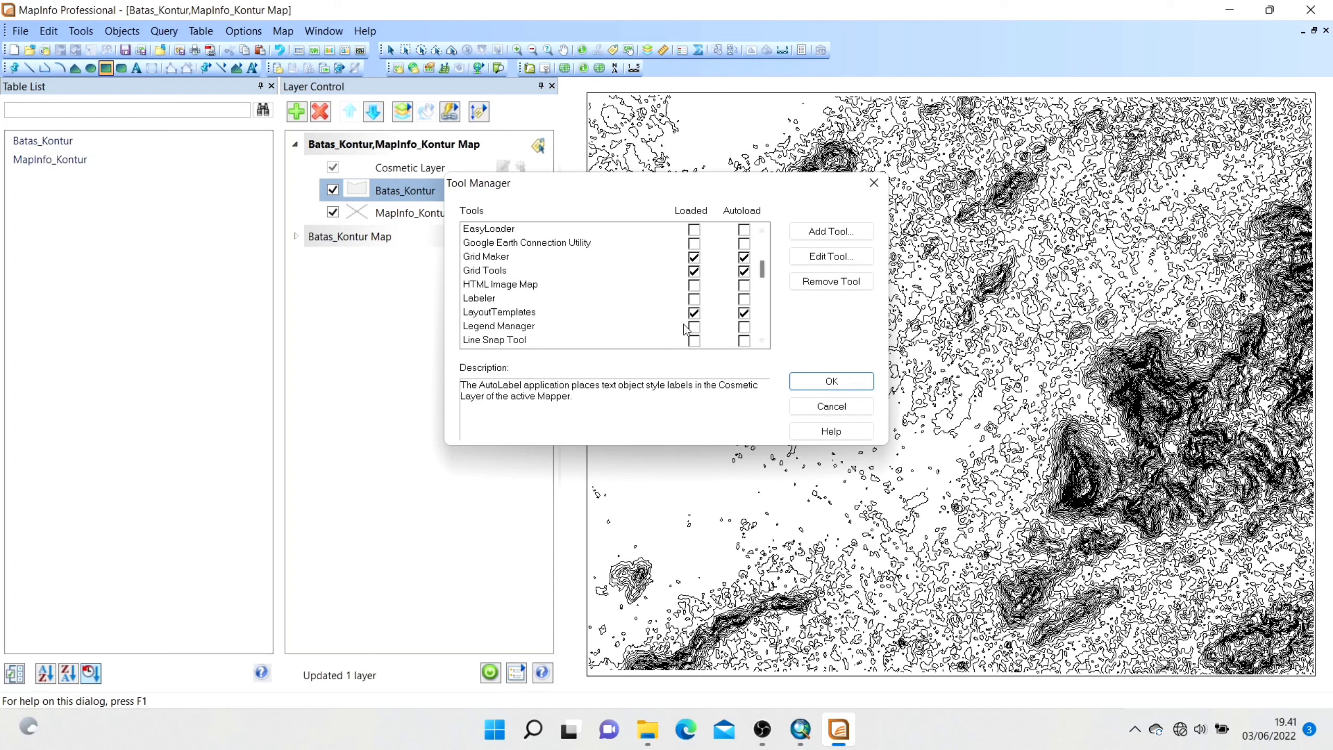
pyautogui.scroll(-1, 725, 311)
pyautogui.scroll(-1, 725, 311)
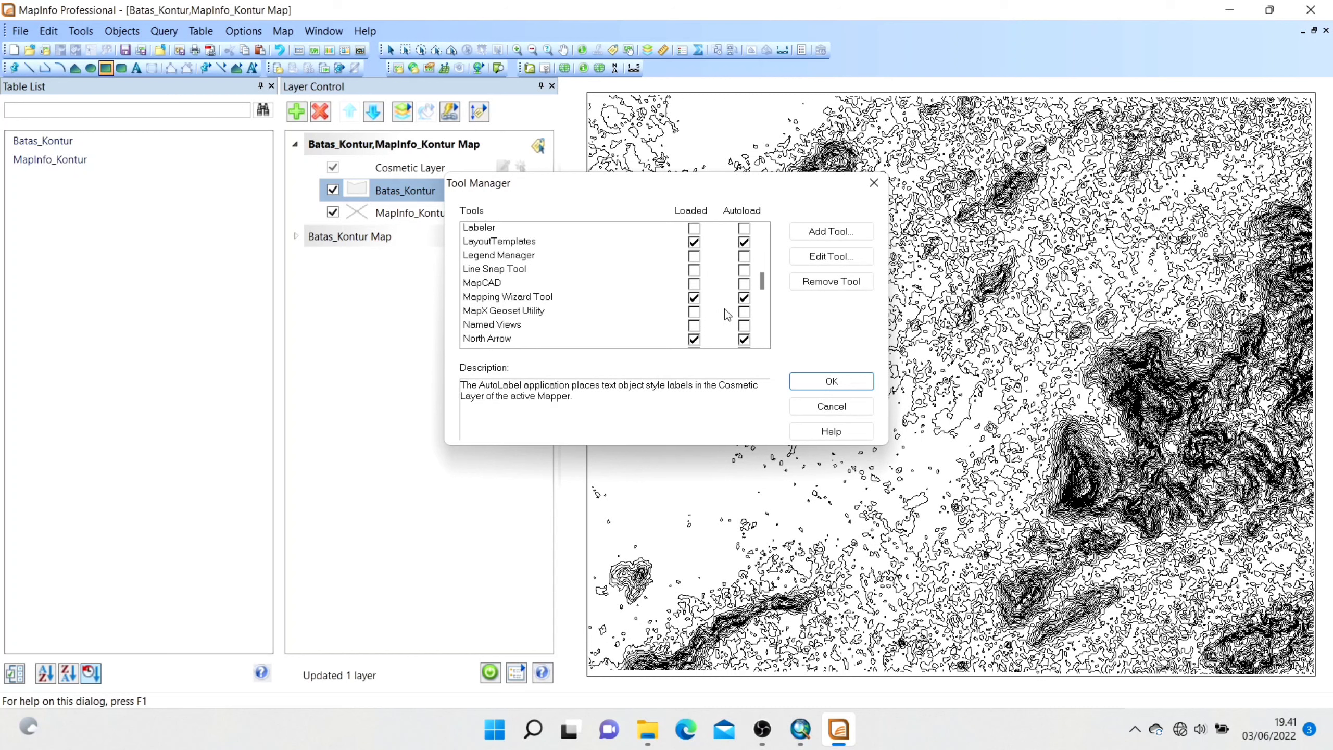
pyautogui.scroll(-3, 725, 308)
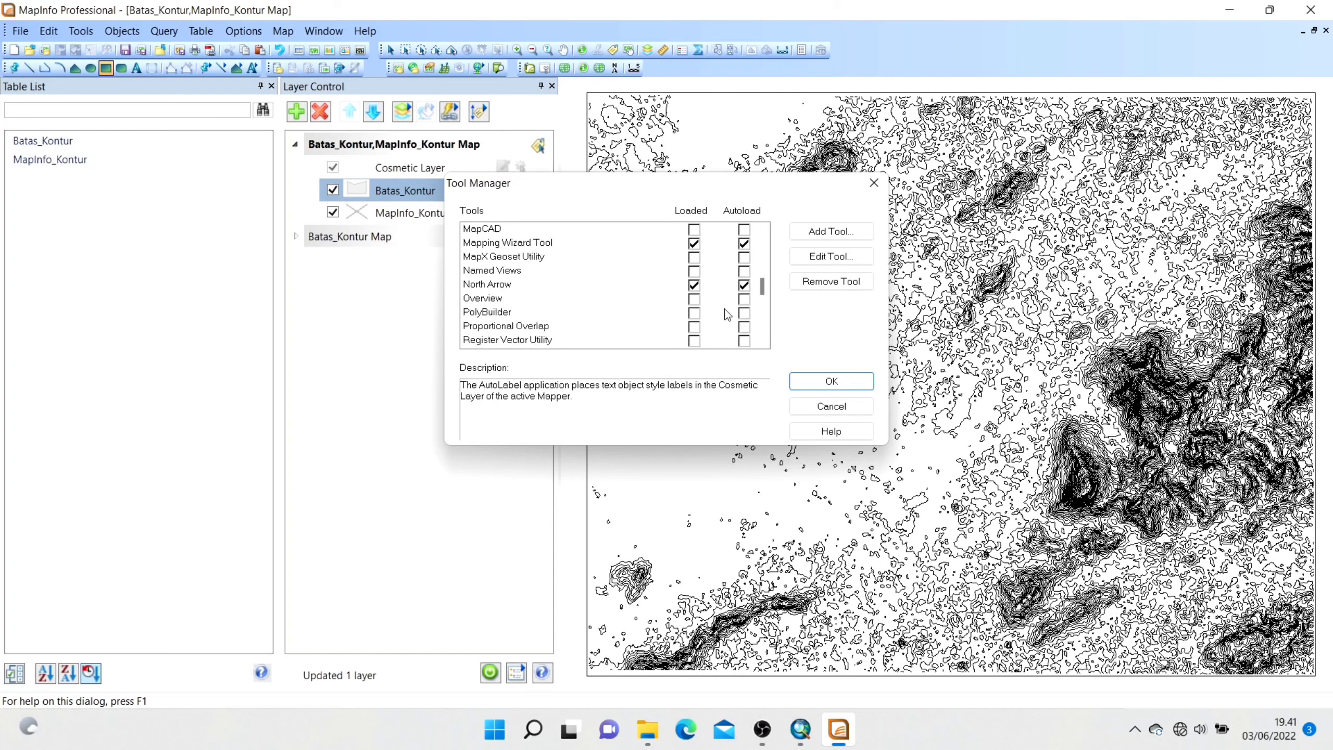
pyautogui.scroll(-3, 724, 309)
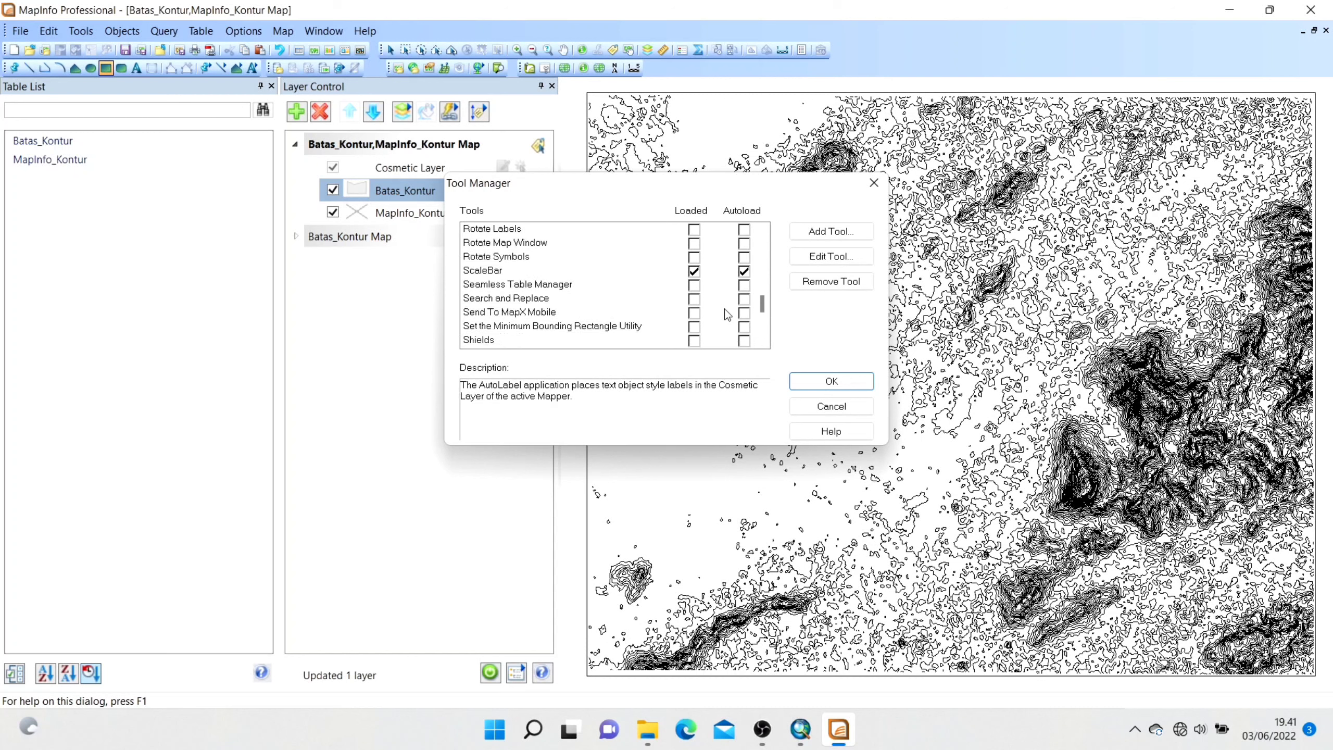
pyautogui.scroll(15, 718, 296)
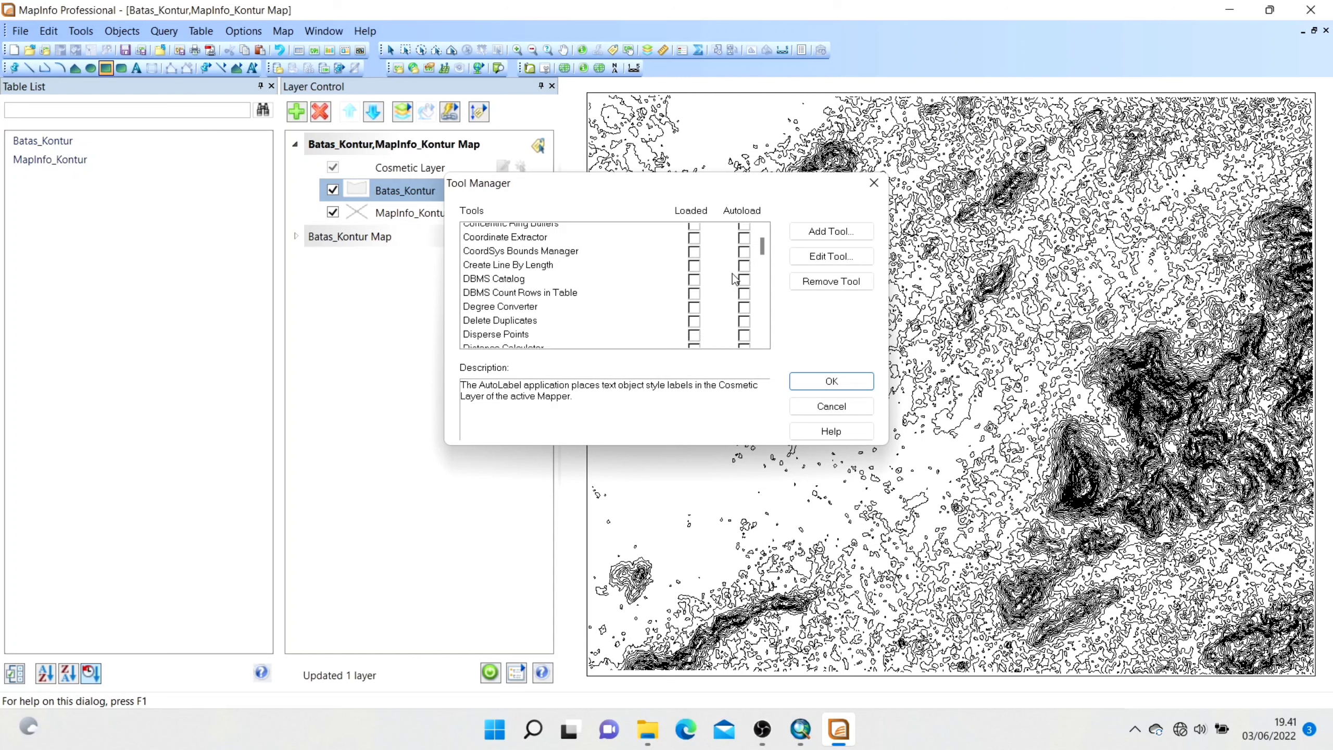
pyautogui.click(831, 381)
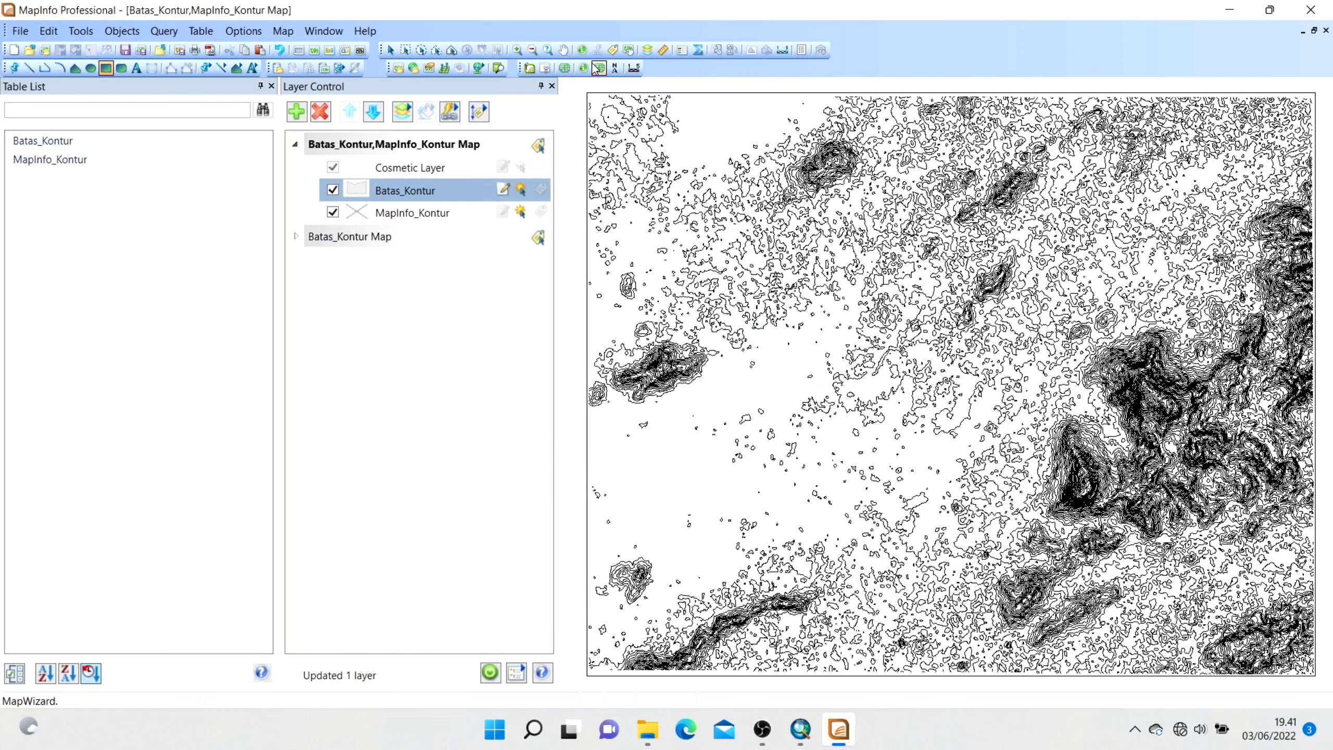
# Define a Grid Maker extent over the bordered contour area and use meters as the line spacing unit
pyautogui.click(567, 69)
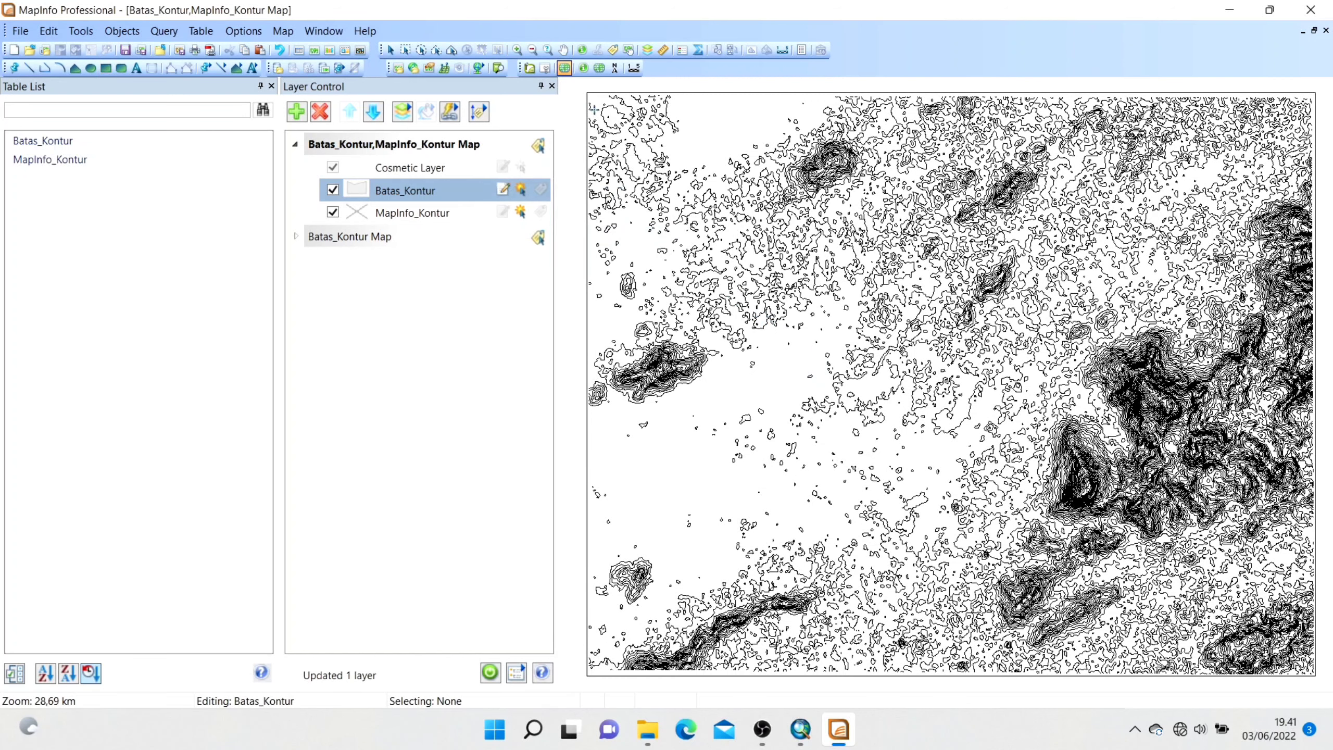
pyautogui.moveTo(845, 355); pyautogui.dragTo(1319, 679)
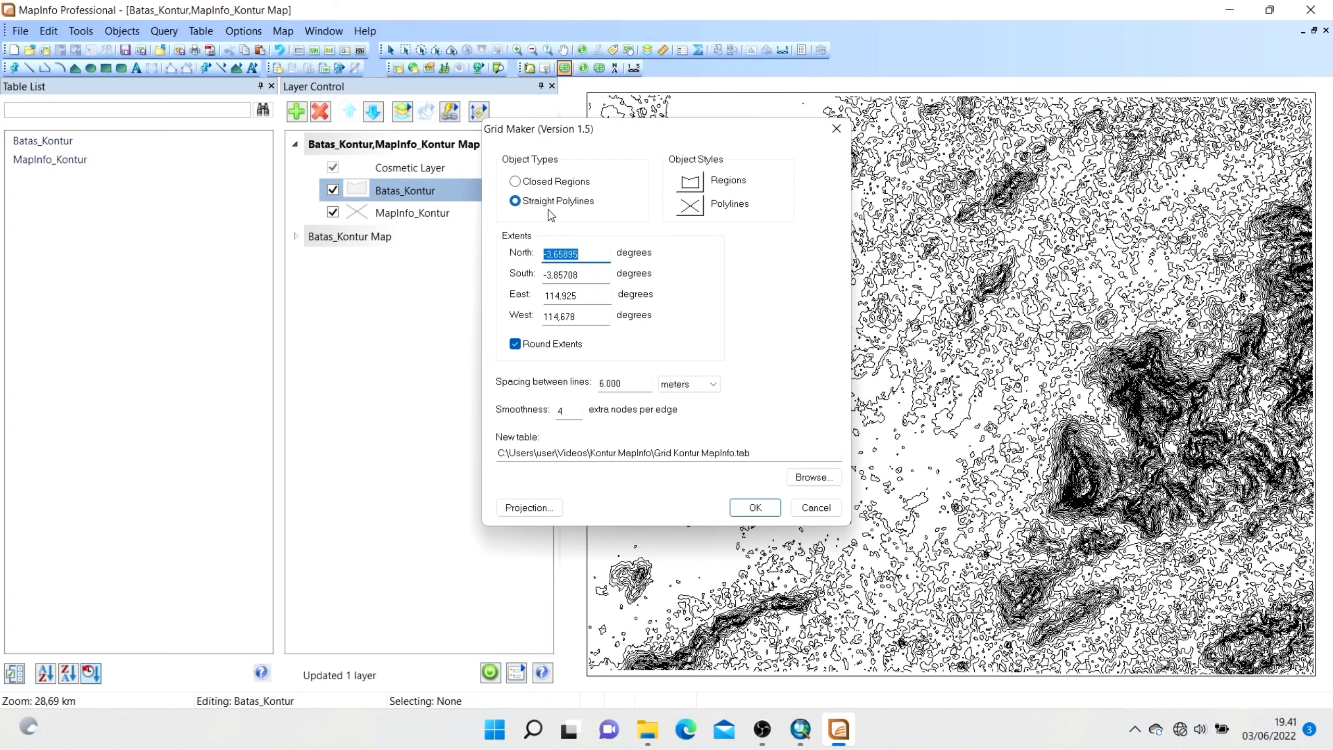
pyautogui.click(687, 383)
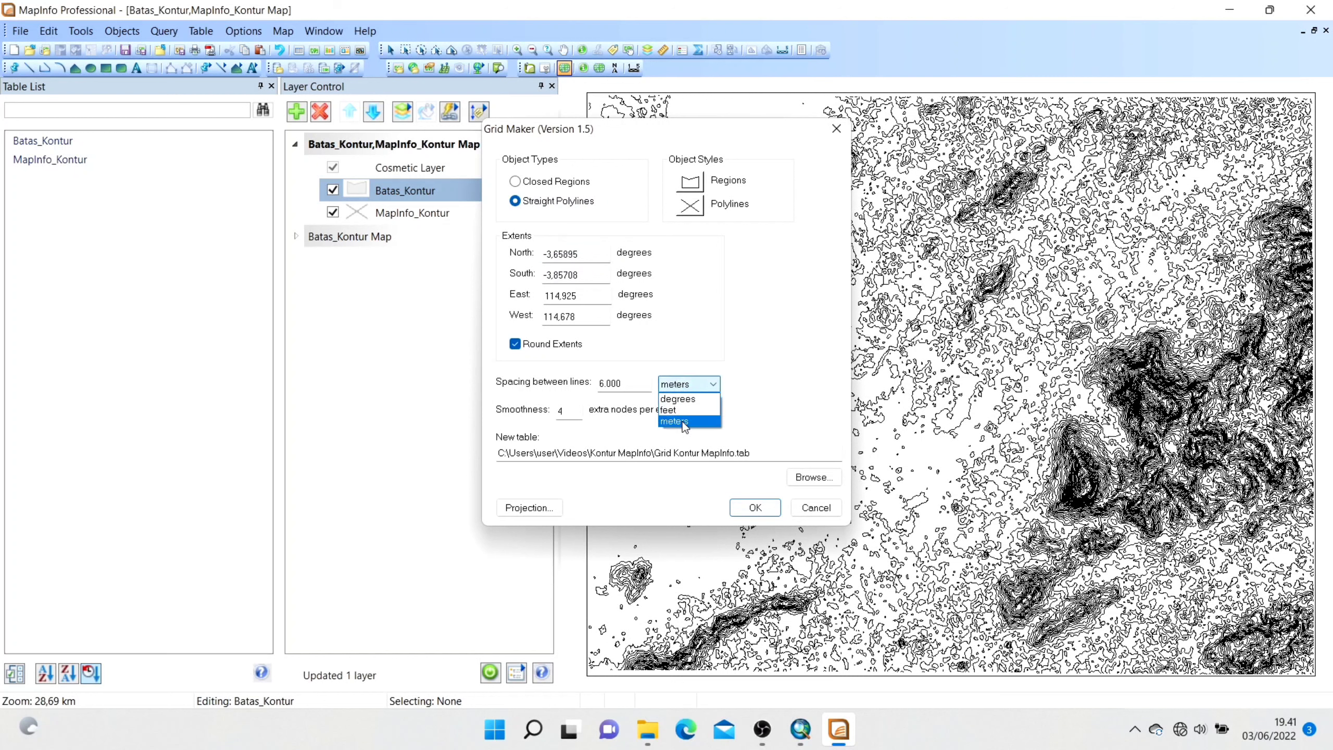
pyautogui.click(682, 421)
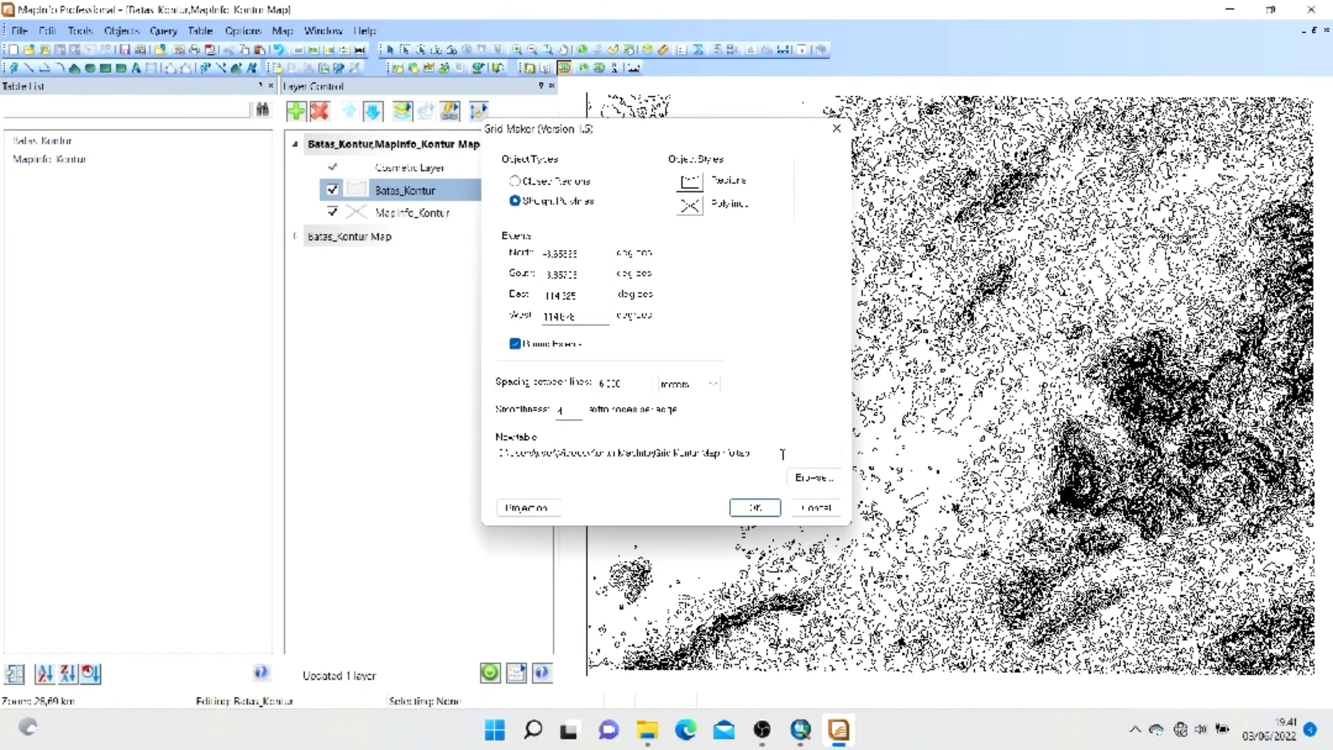
# Set the grid's output table to Batas Kontur Grid in the Kontur MapInfo folder
pyautogui.click(813, 477)
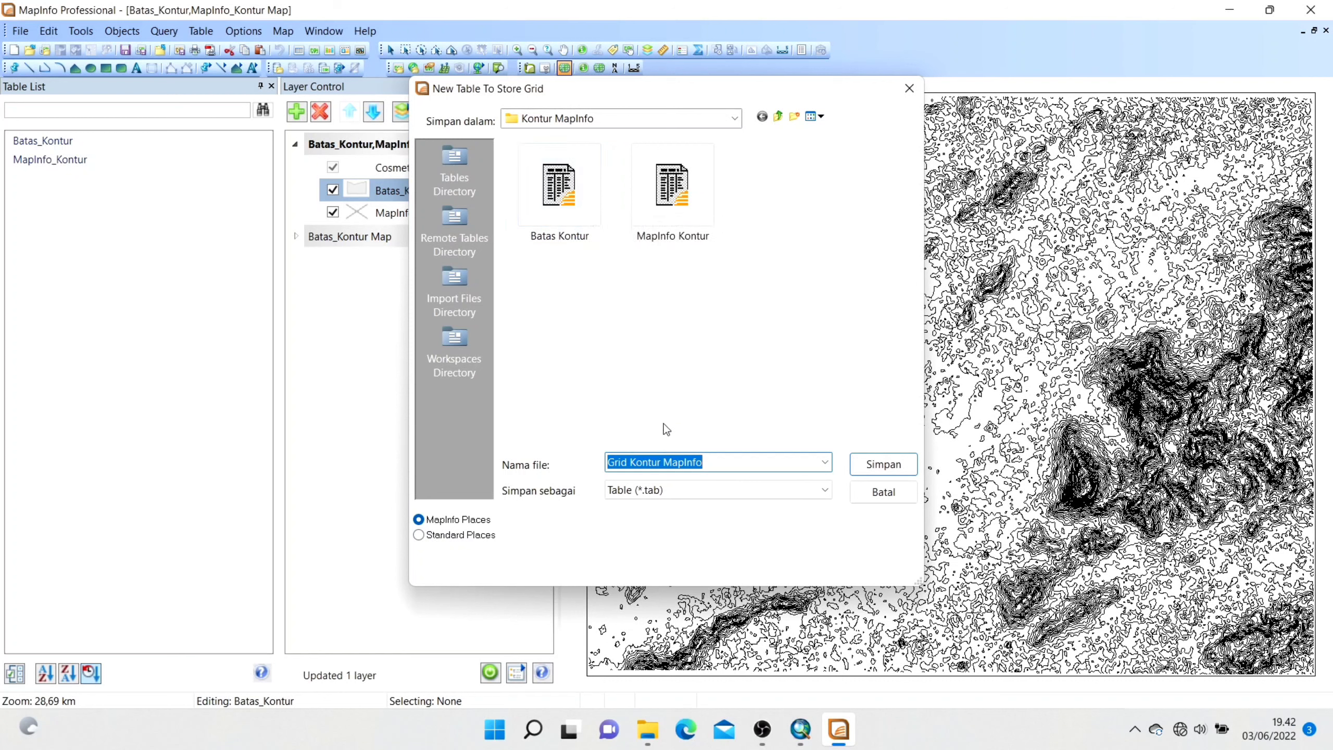
pyautogui.click(575, 211)
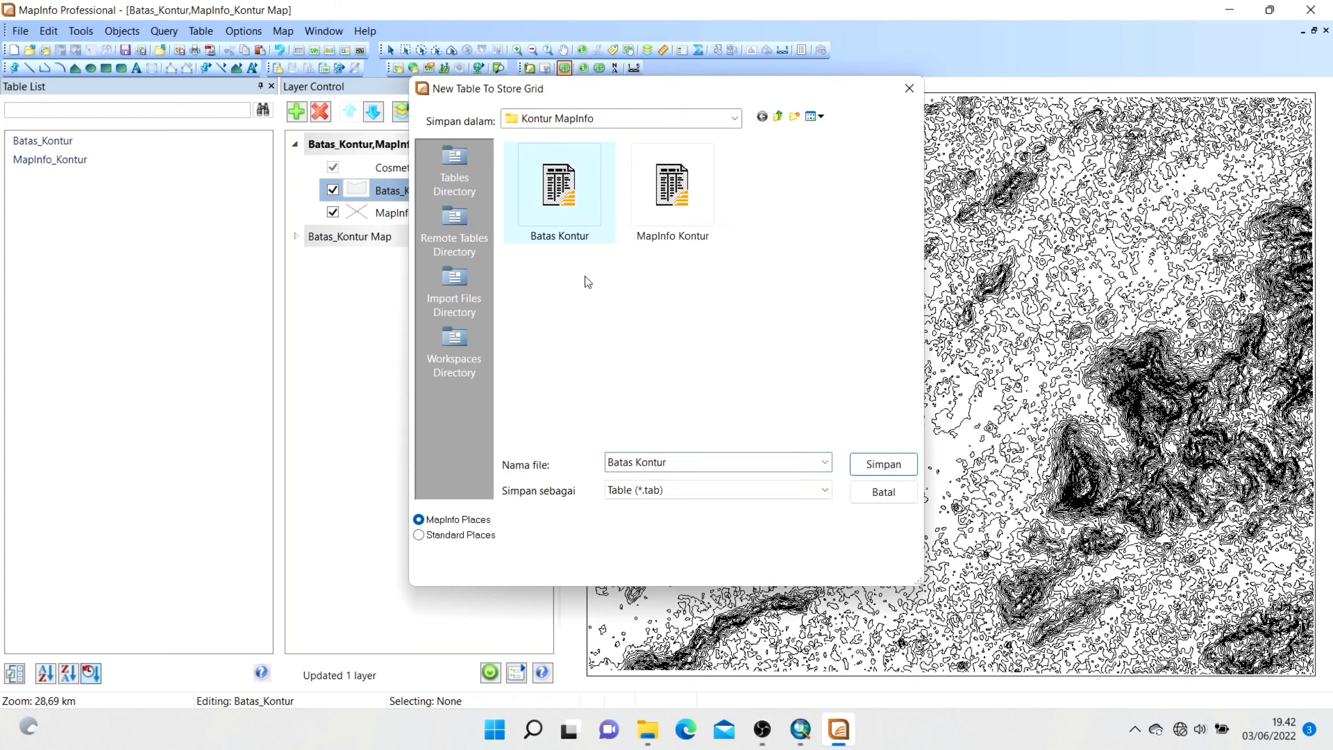
pyautogui.doubleClick(672, 466)
pyautogui.click(671, 466)
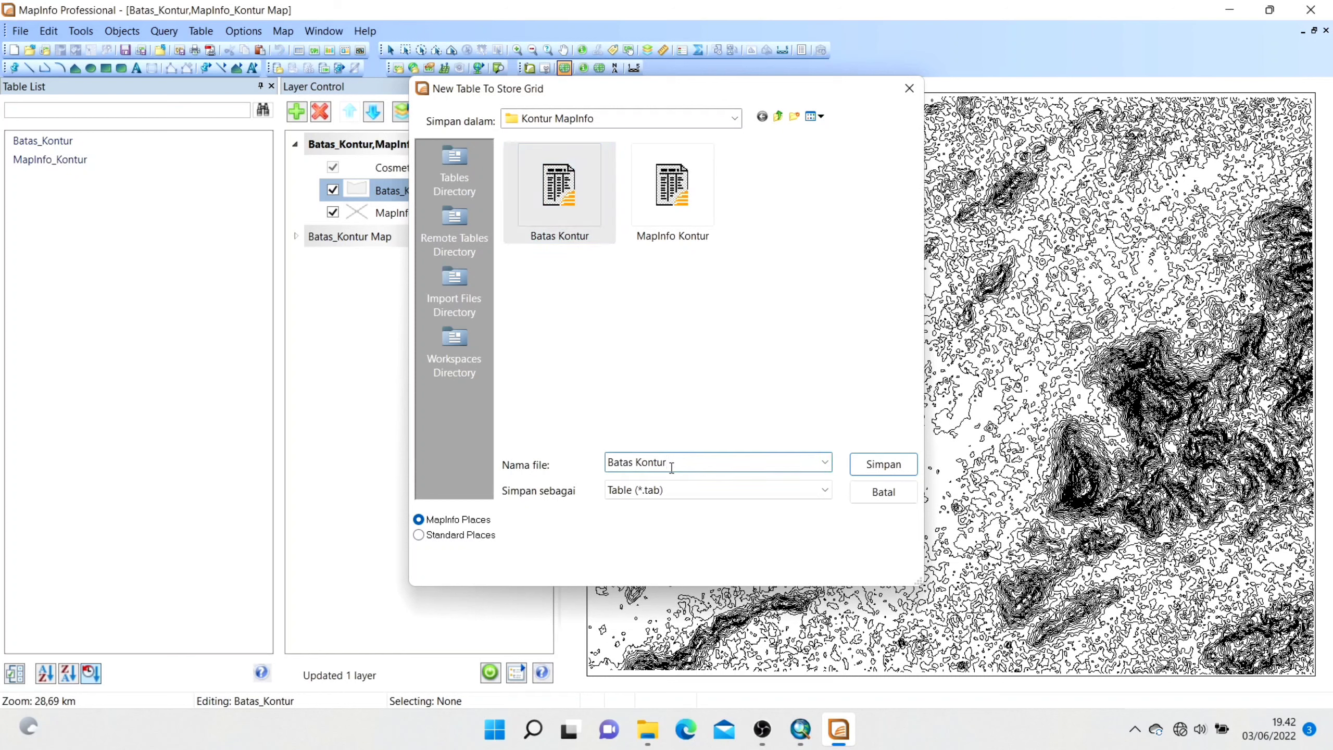
pyautogui.write('Grid')
pyautogui.click(889, 464)
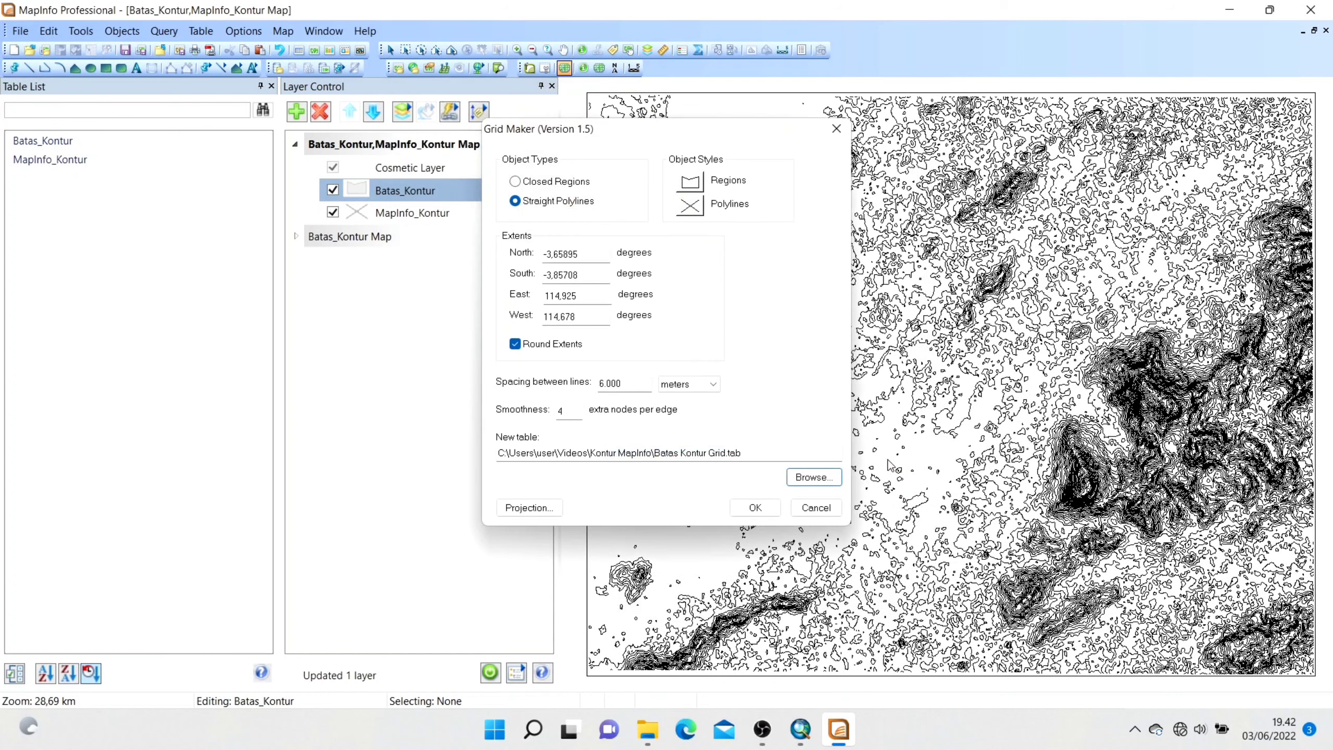
# Generate the straight-polyline grid over the contour area with the current Grid Maker settings
pyautogui.click(767, 512)
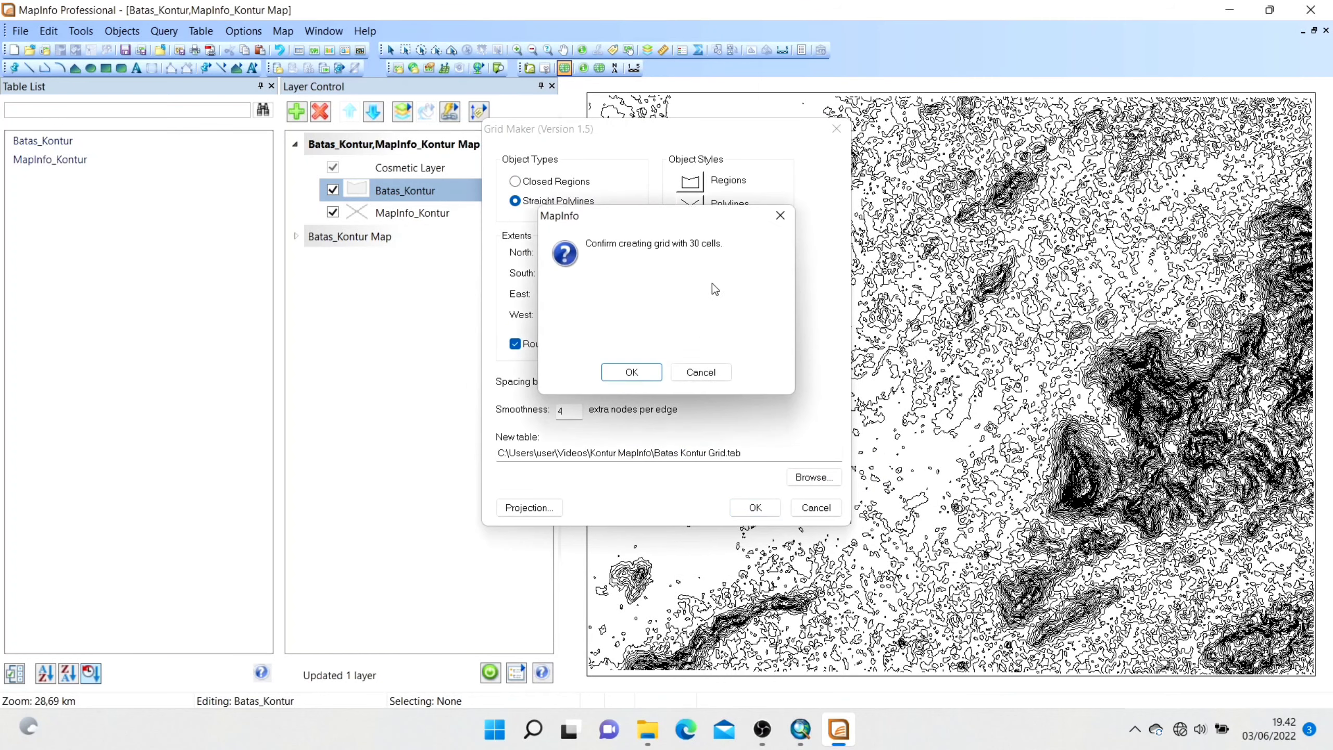
pyautogui.click(641, 375)
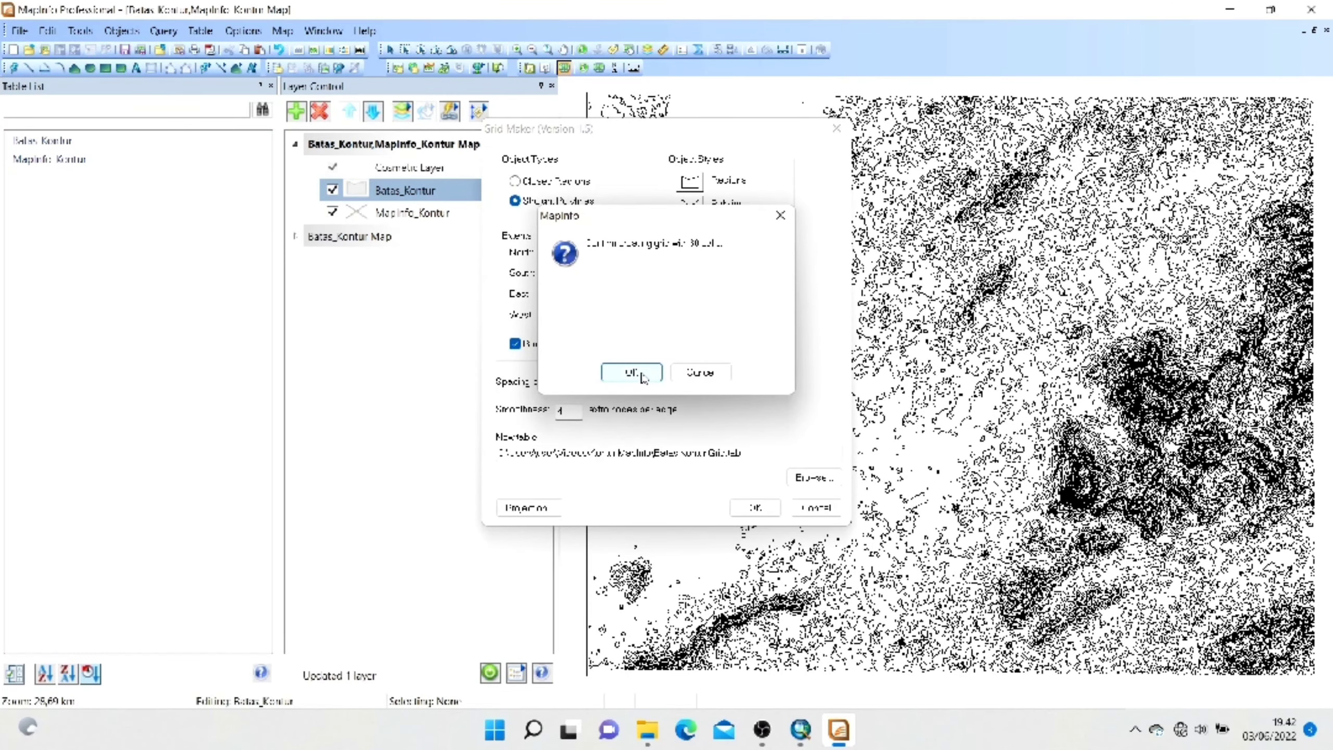
pyautogui.click(641, 375)
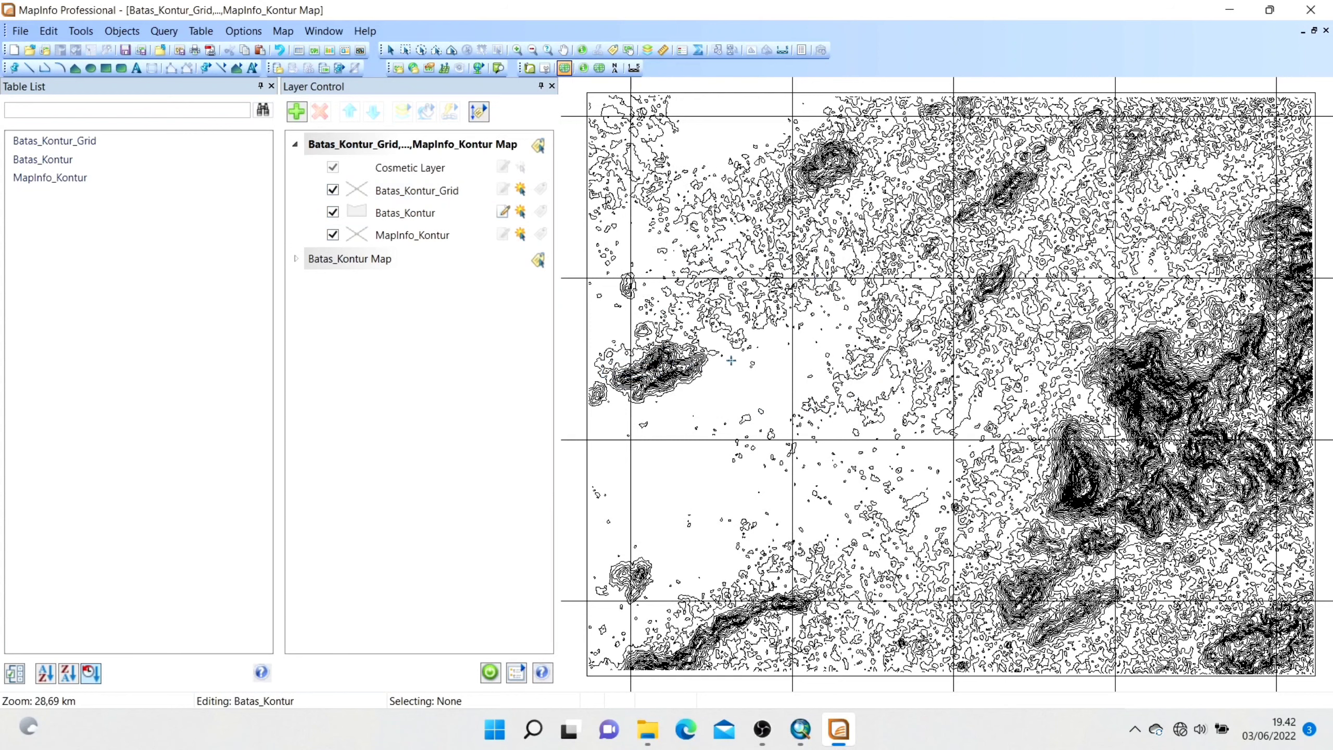
# Select all the grid lines, make the Batas_Kontur_Grid layer editable, and set the selected lines as the target
pyautogui.scroll(-1, 731, 360)
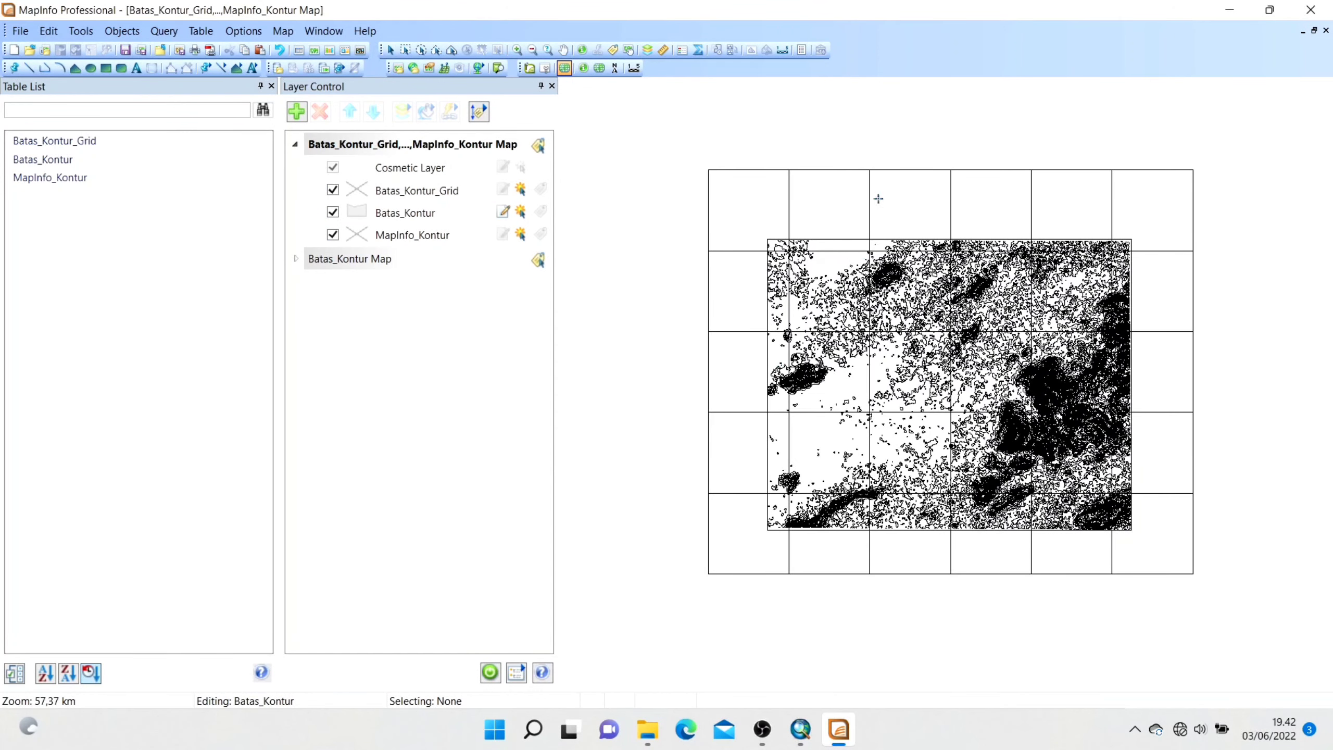
pyautogui.click(406, 51)
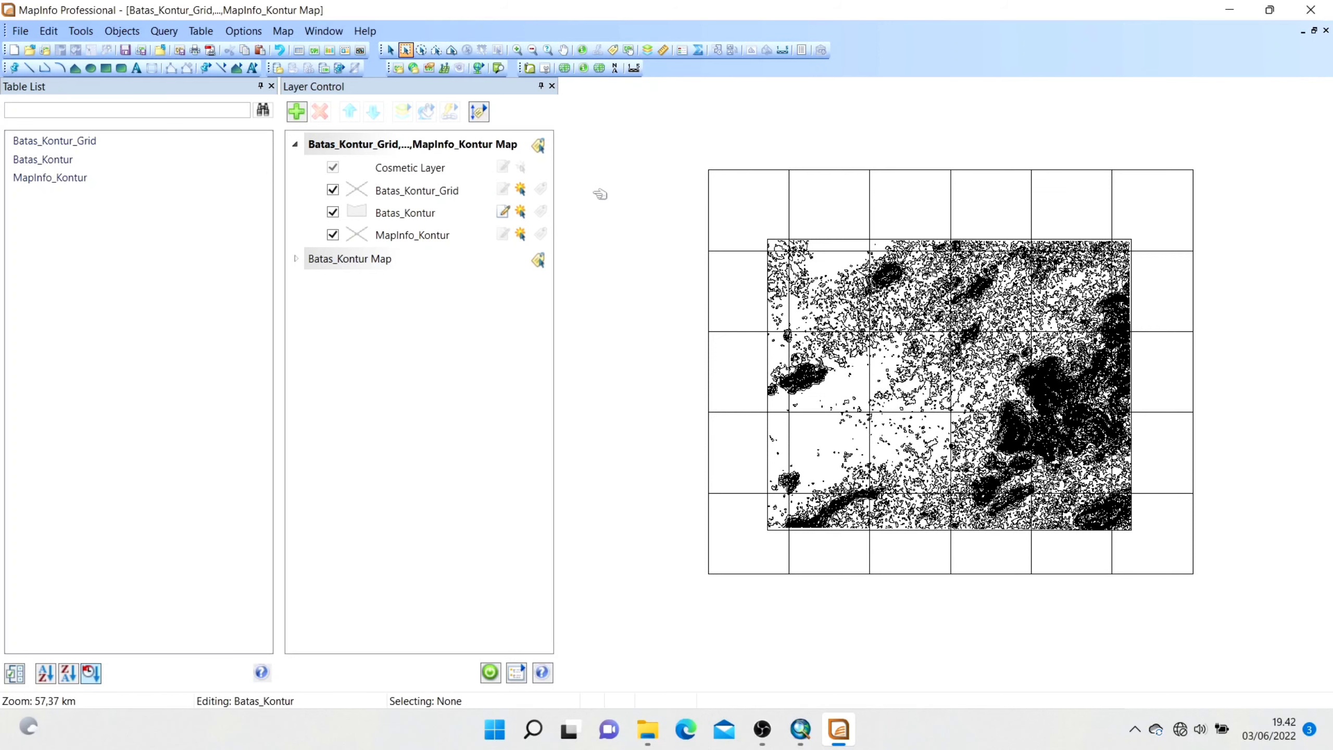
pyautogui.moveTo(698, 157); pyautogui.dragTo(1212, 577)
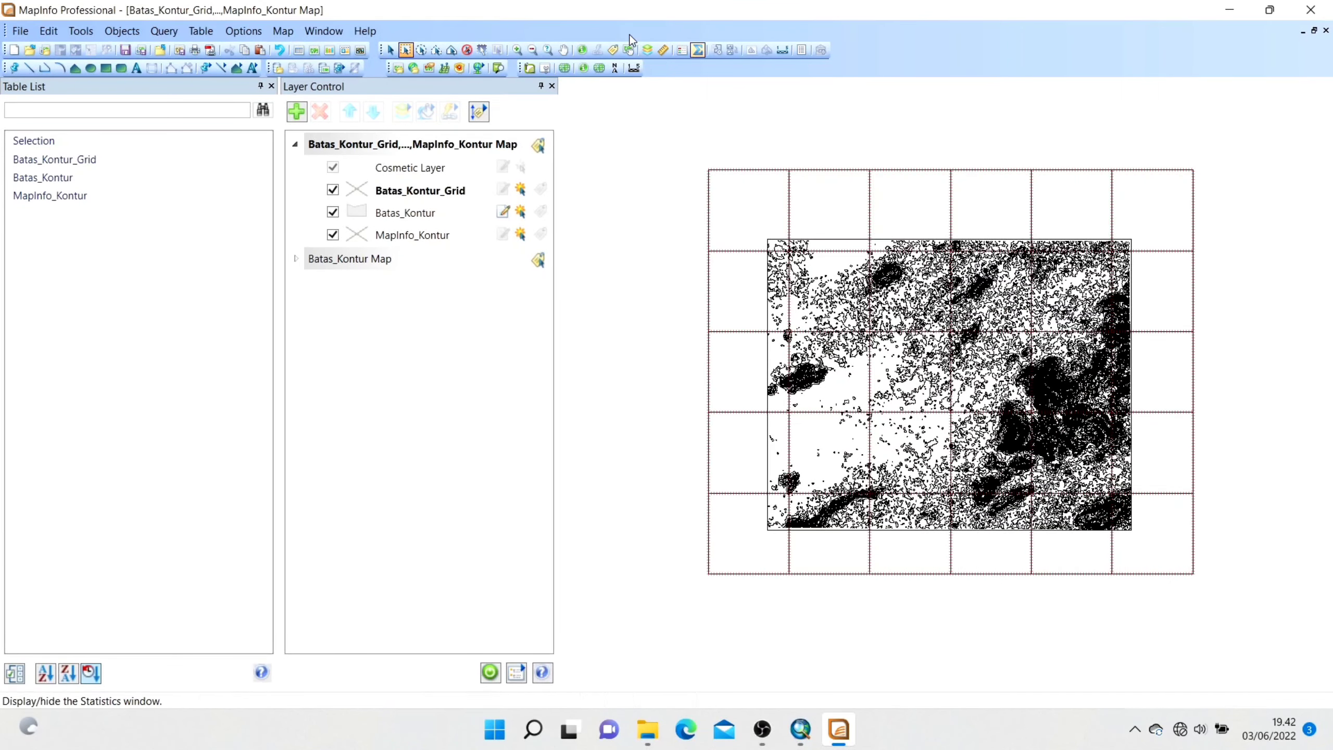
pyautogui.click(503, 189)
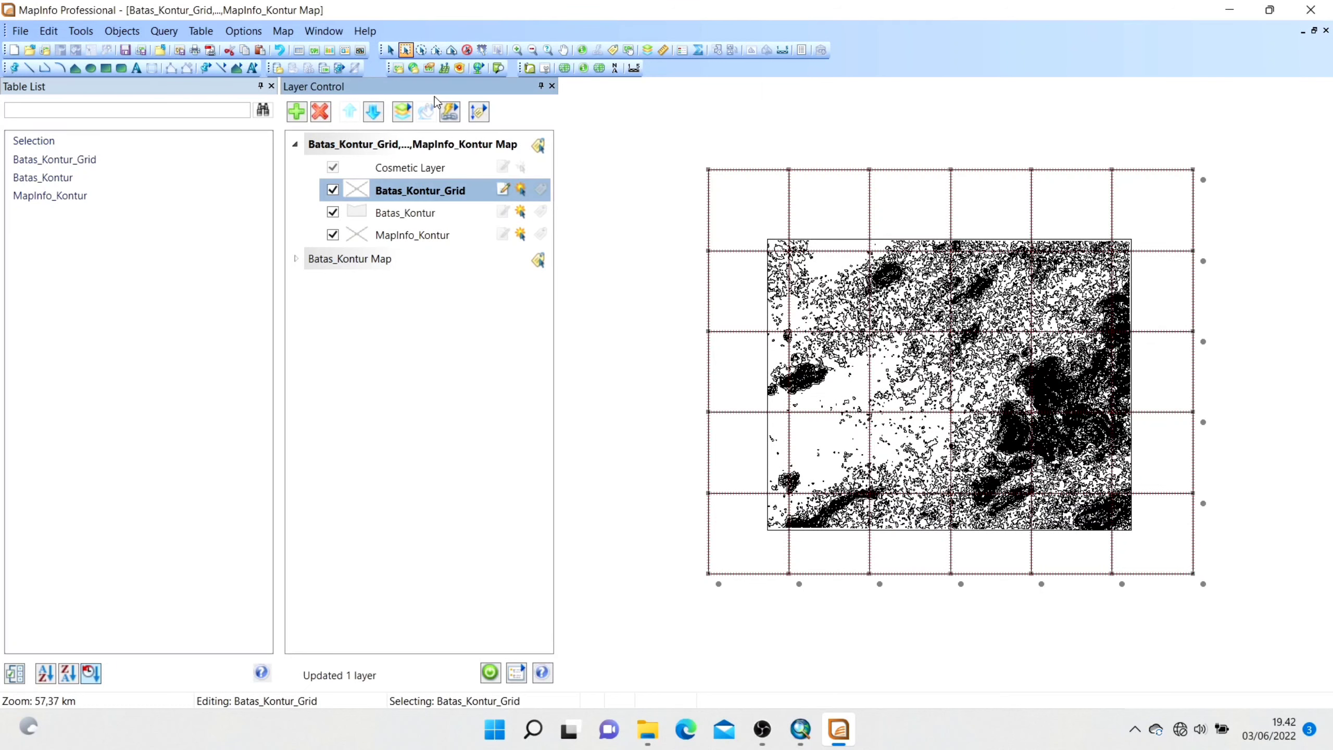
pyautogui.click(389, 50)
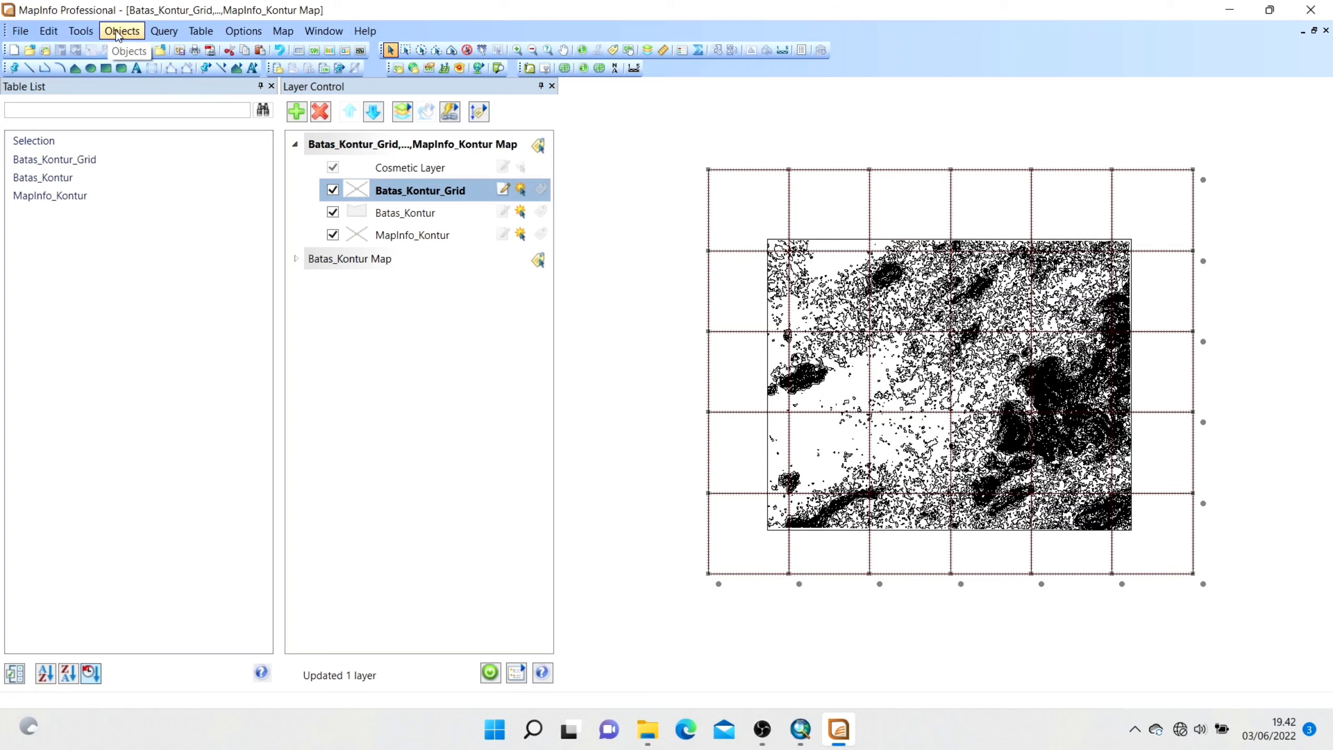
pyautogui.click(135, 32)
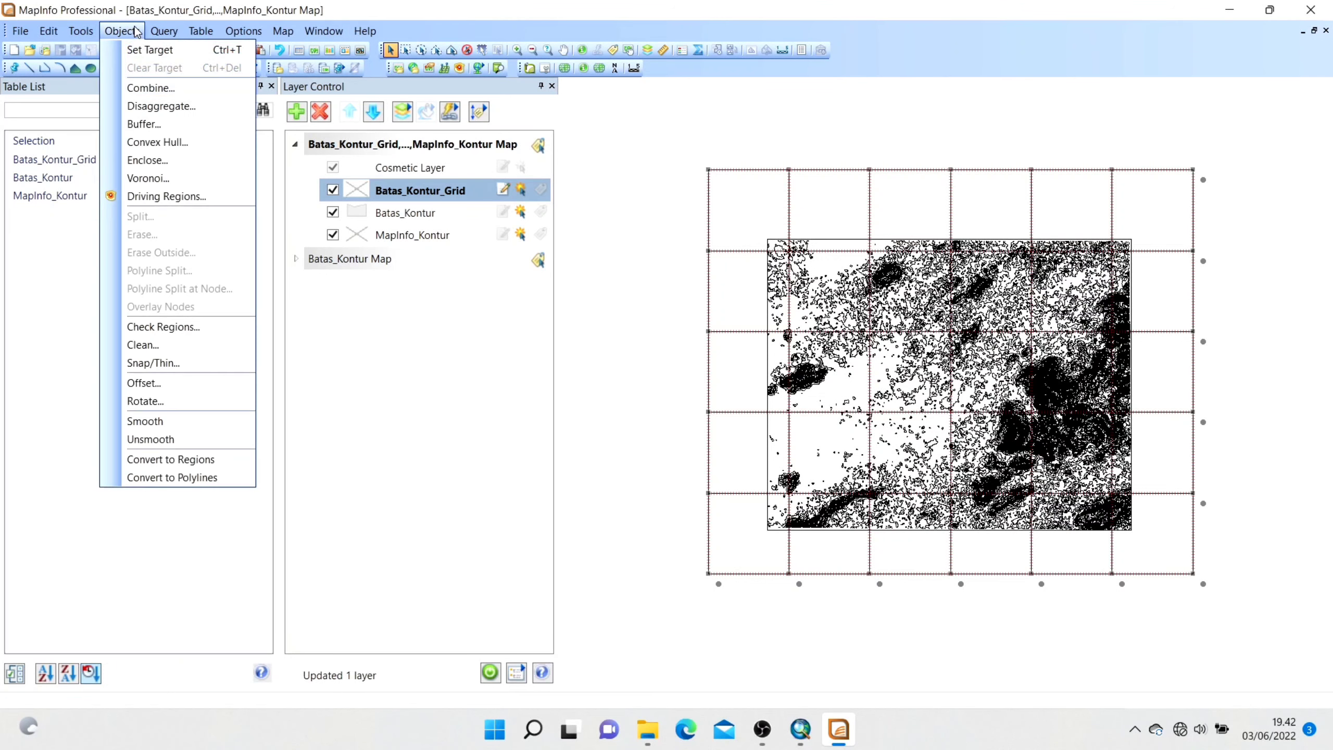
pyautogui.click(127, 48)
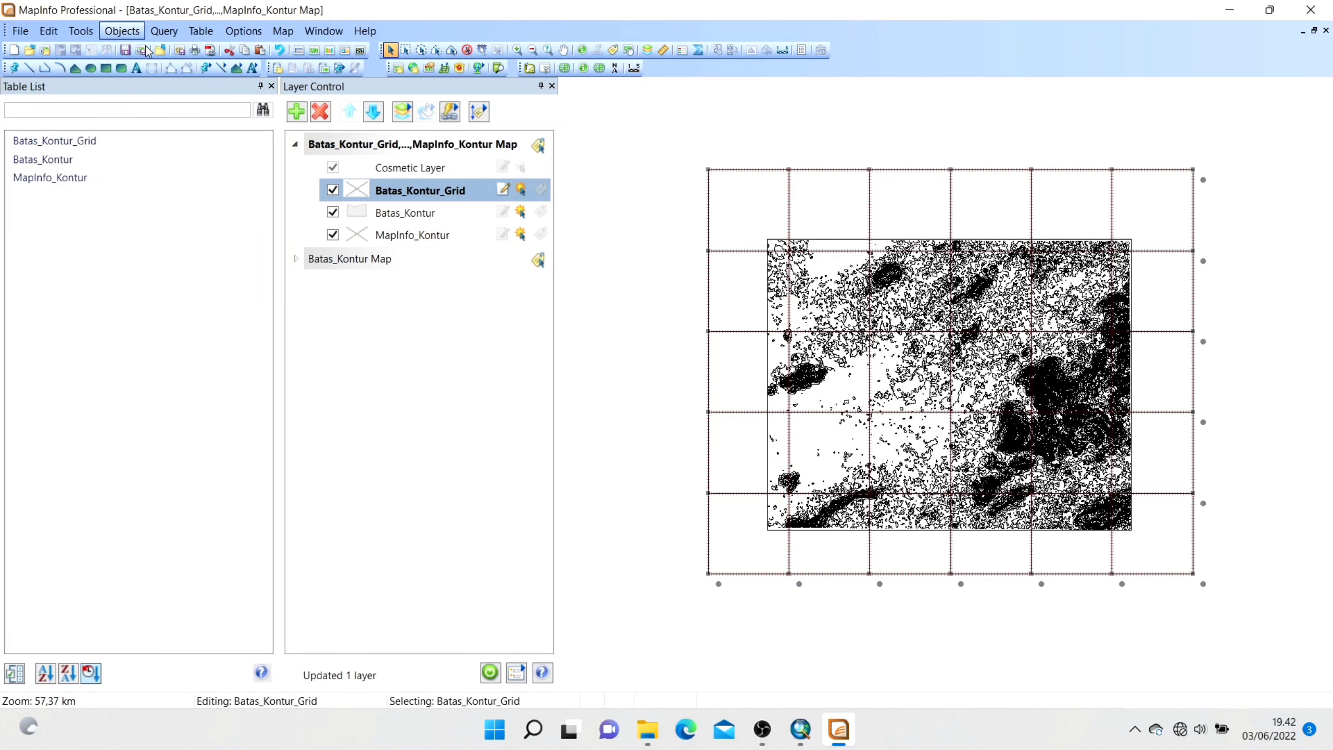
# Erase the target grid lines outside the Batas_Kontur rectangle, keeping the default Value disaggregation method, and clear the selection
pyautogui.click(831, 316)
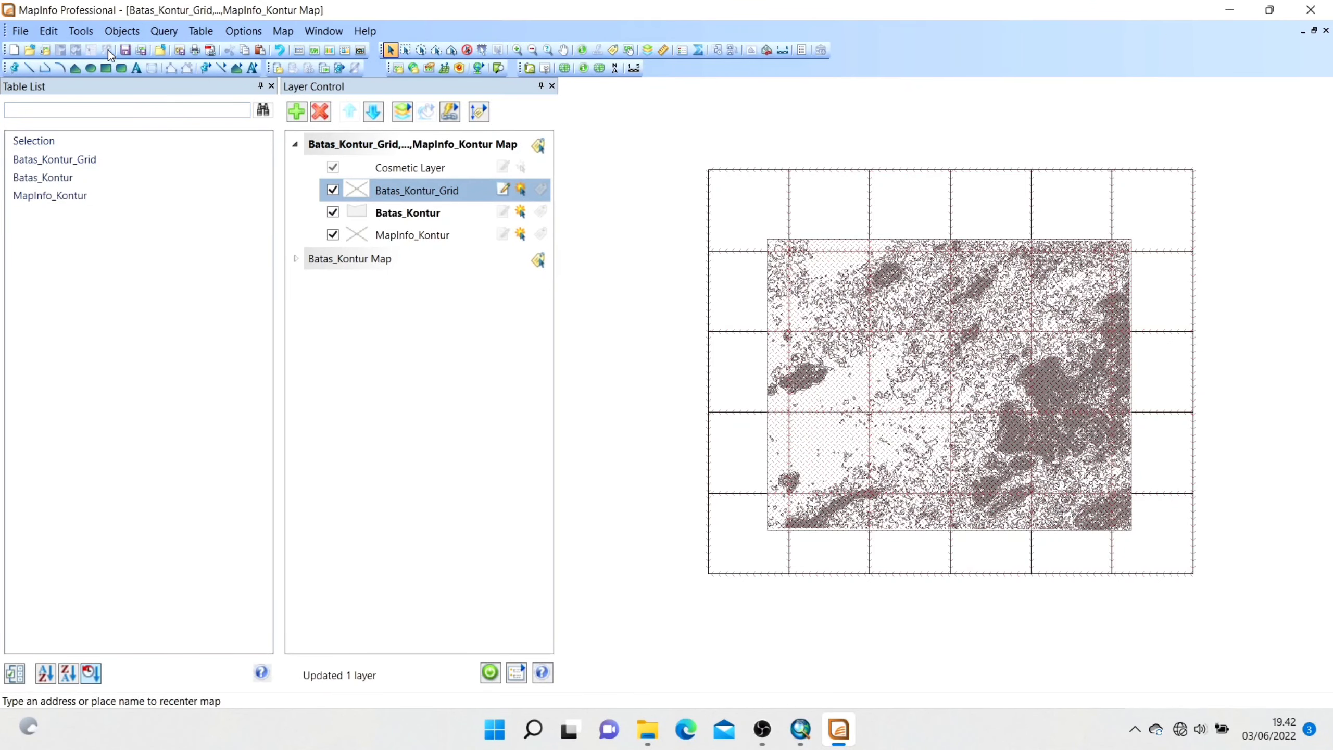
pyautogui.click(122, 32)
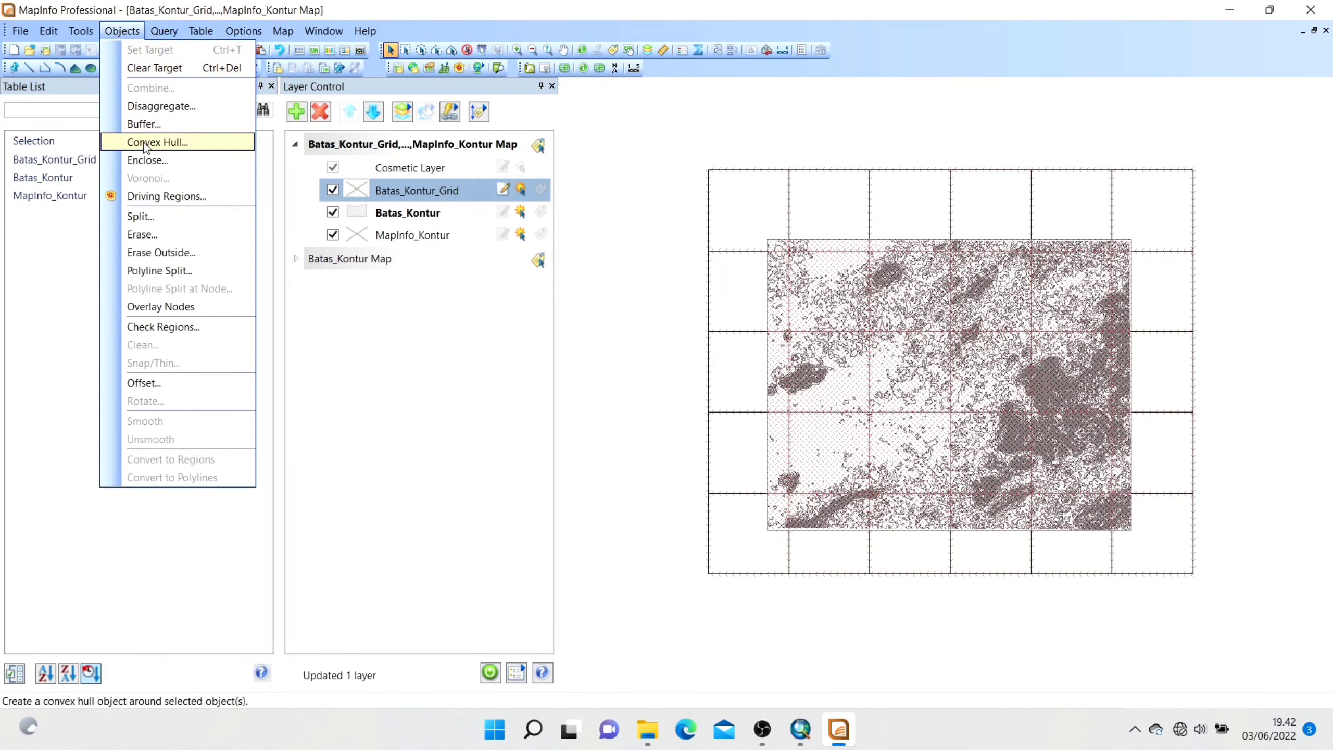
pyautogui.click(177, 252)
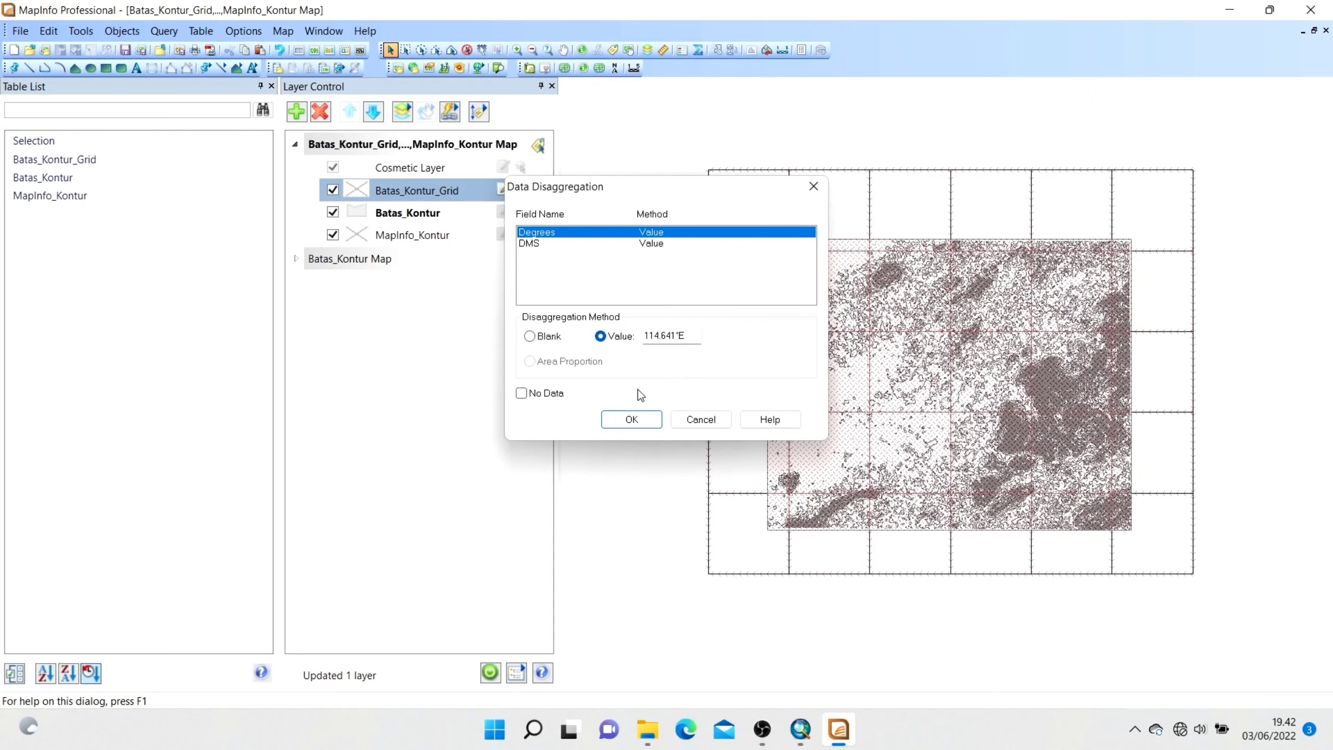
pyautogui.click(635, 420)
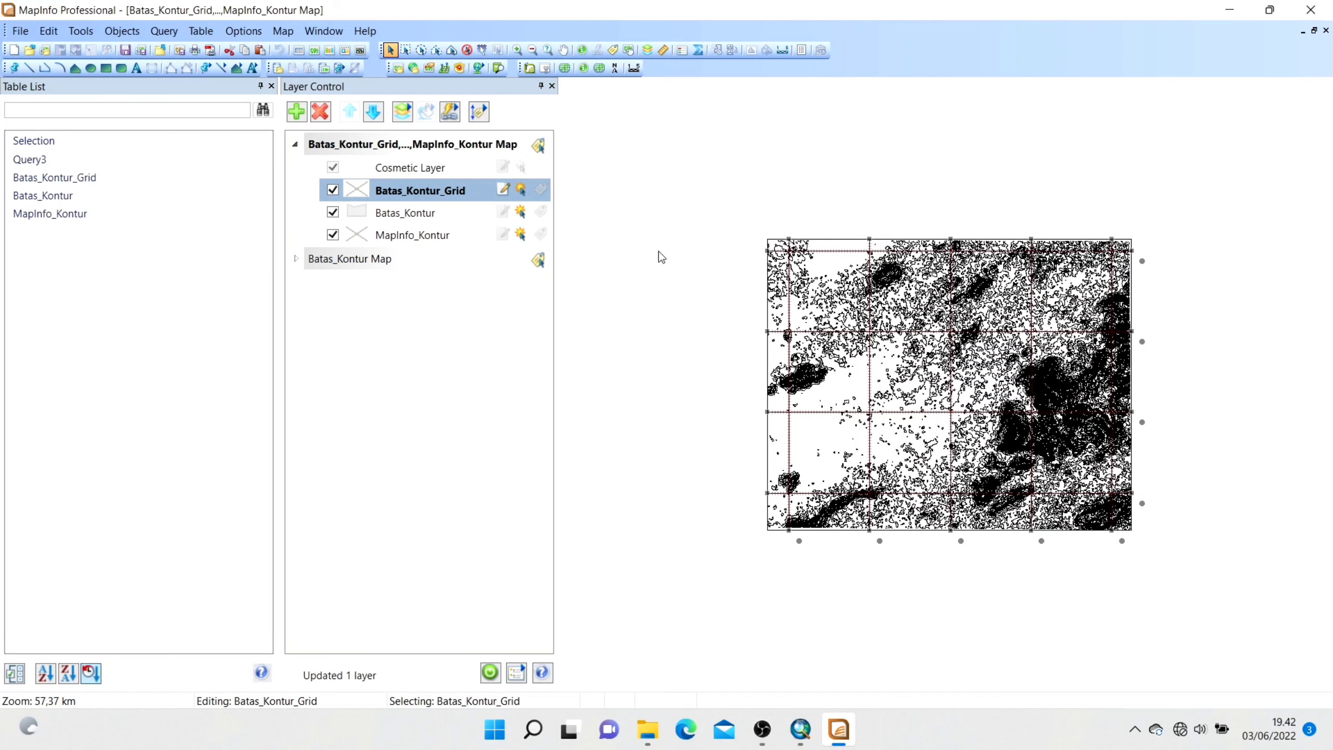
pyautogui.click(660, 257)
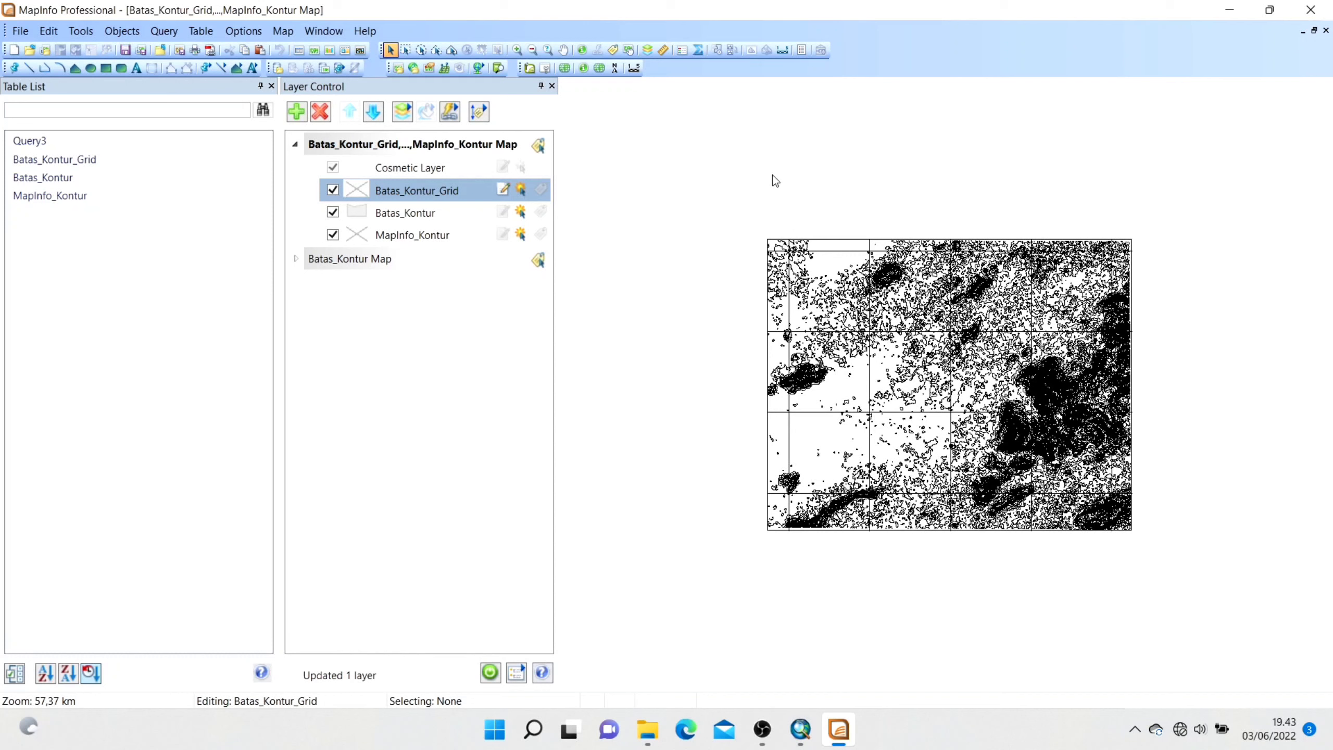
# Start a new table added to the current mapper only, basing its structure on the Batas_Kontur_Grid table
pyautogui.click(21, 33)
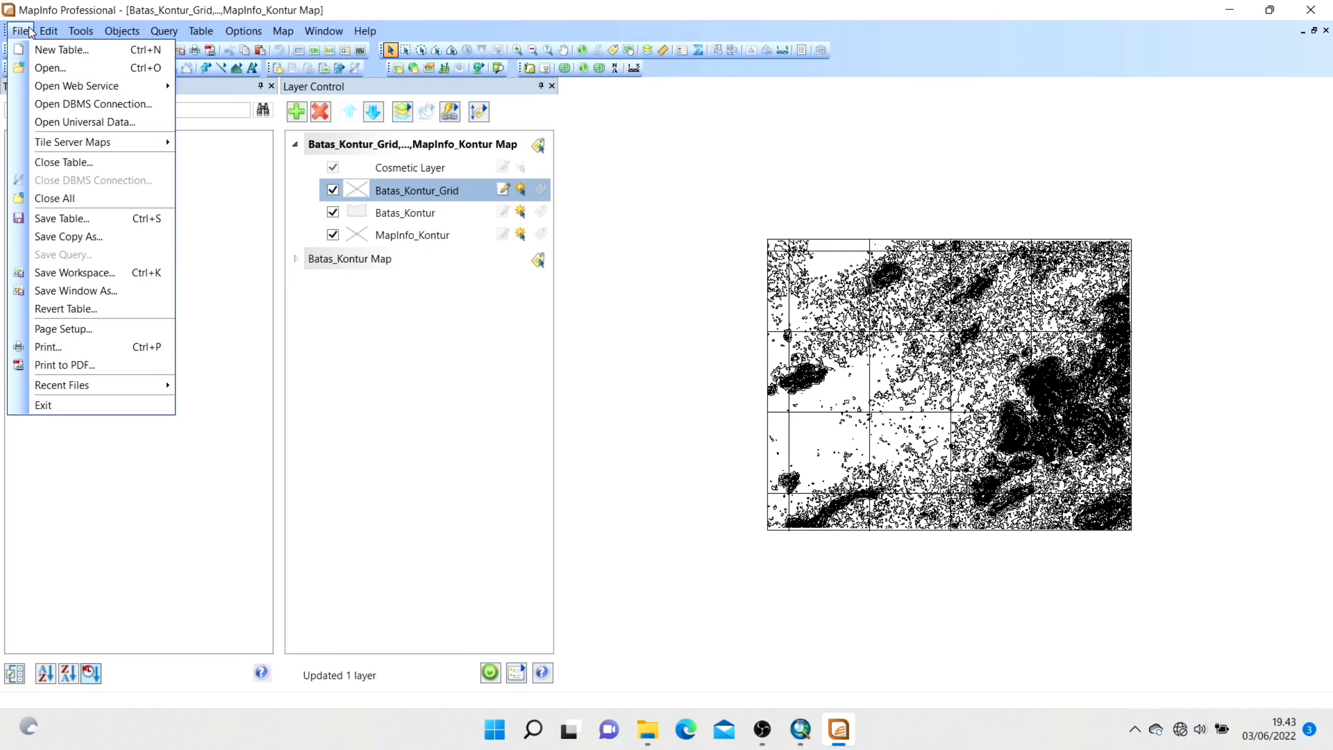
pyautogui.click(58, 49)
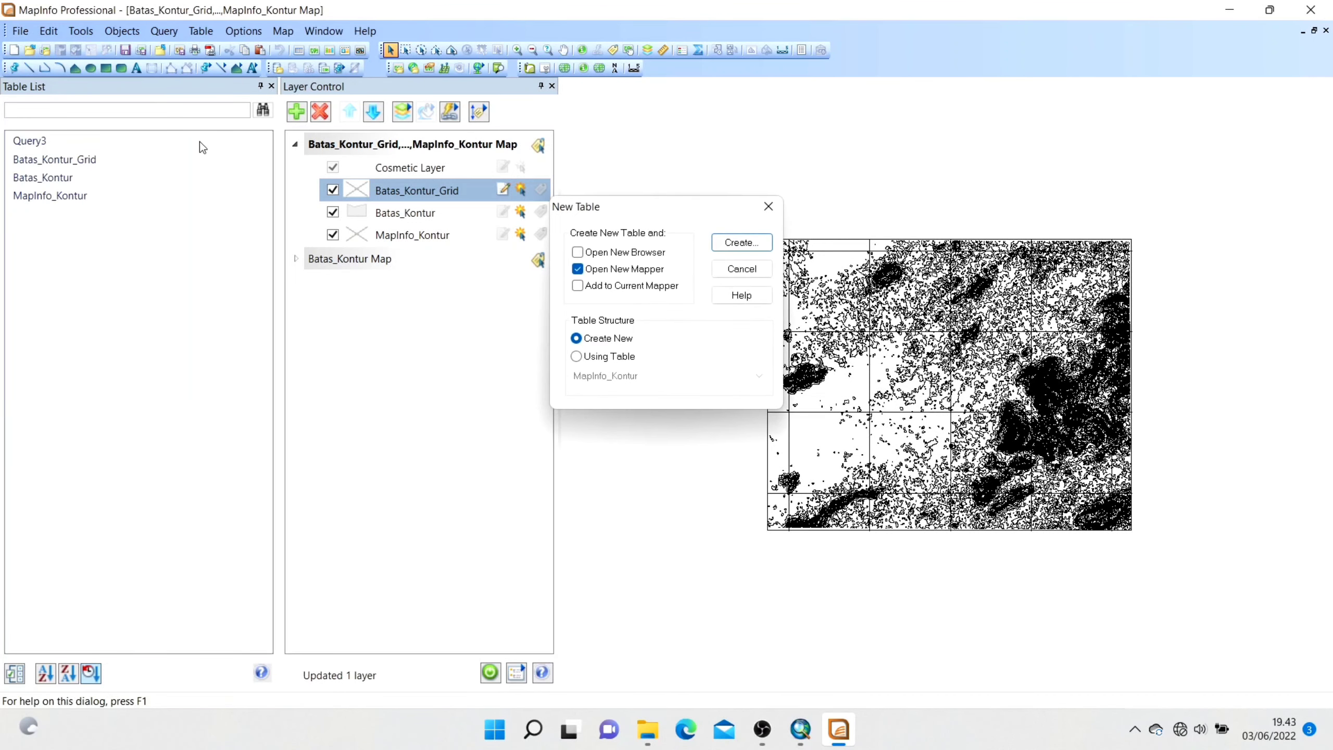
pyautogui.click(594, 287)
pyautogui.click(609, 270)
pyautogui.click(614, 359)
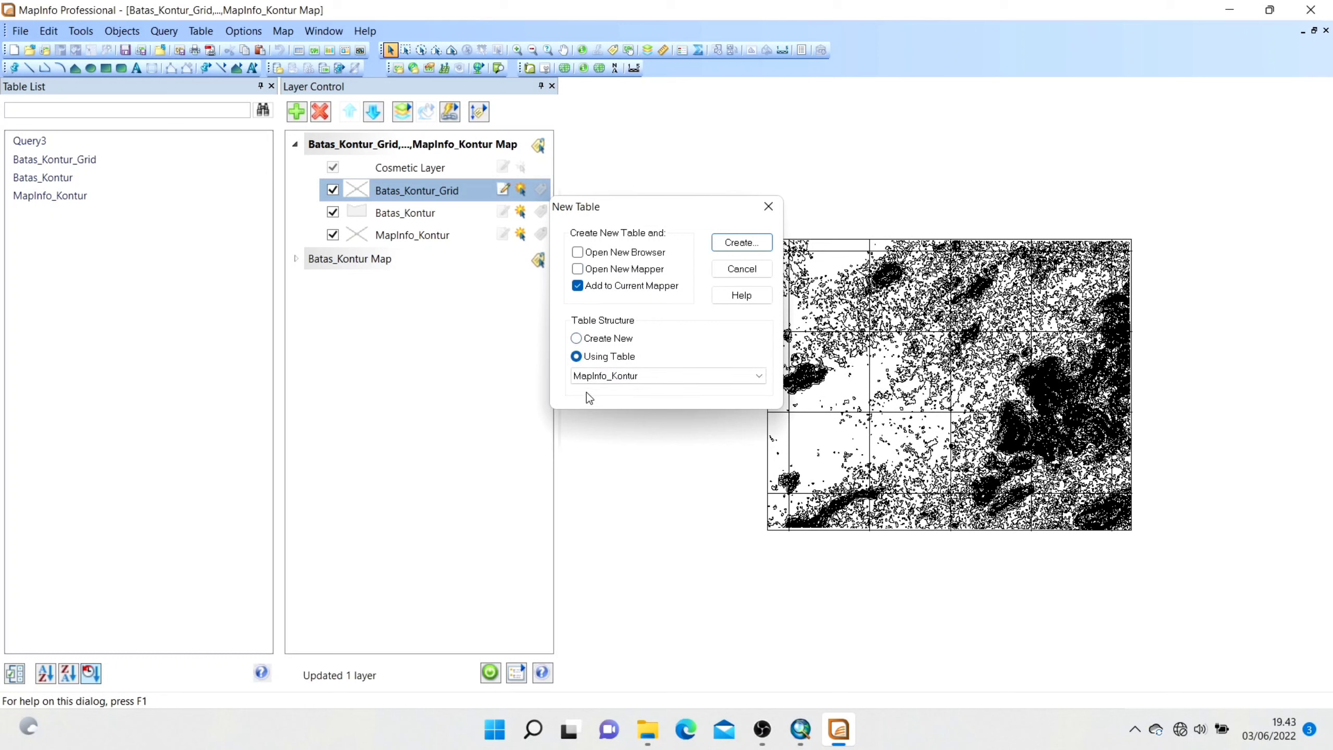
pyautogui.click(619, 373)
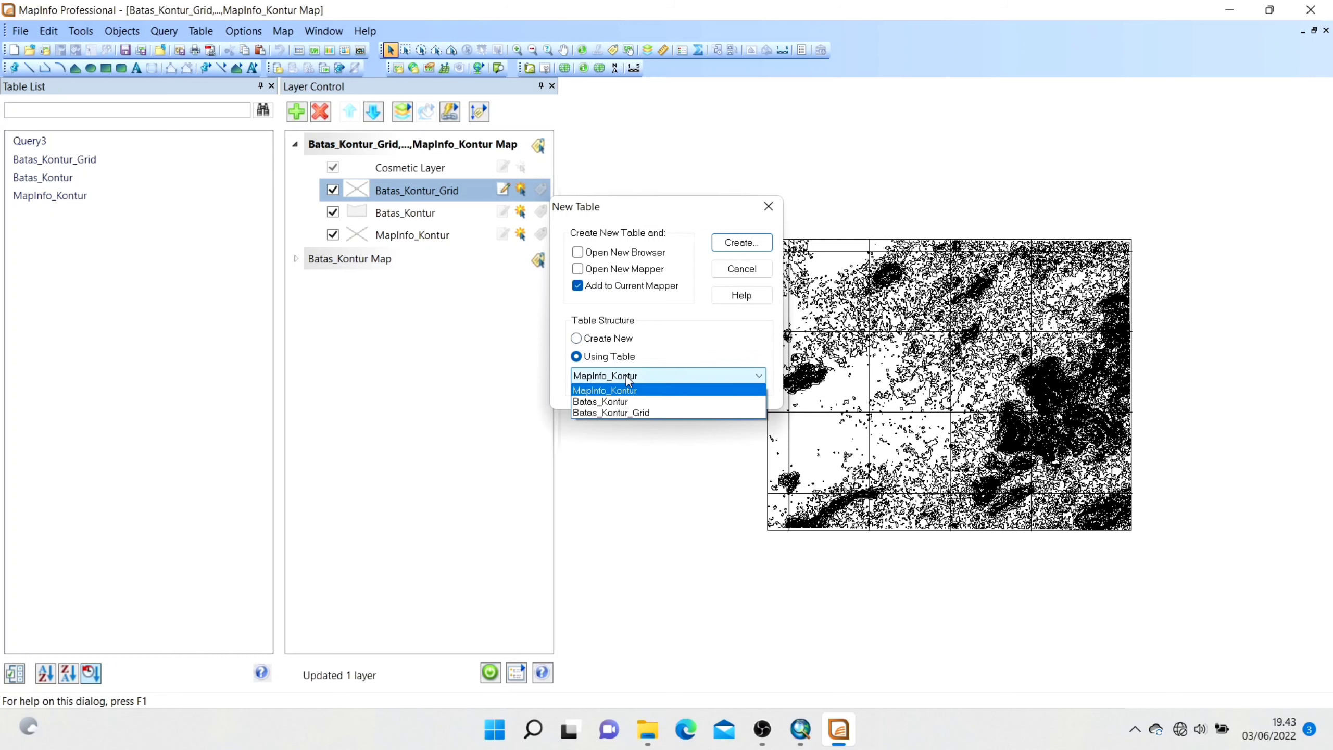
pyautogui.click(623, 413)
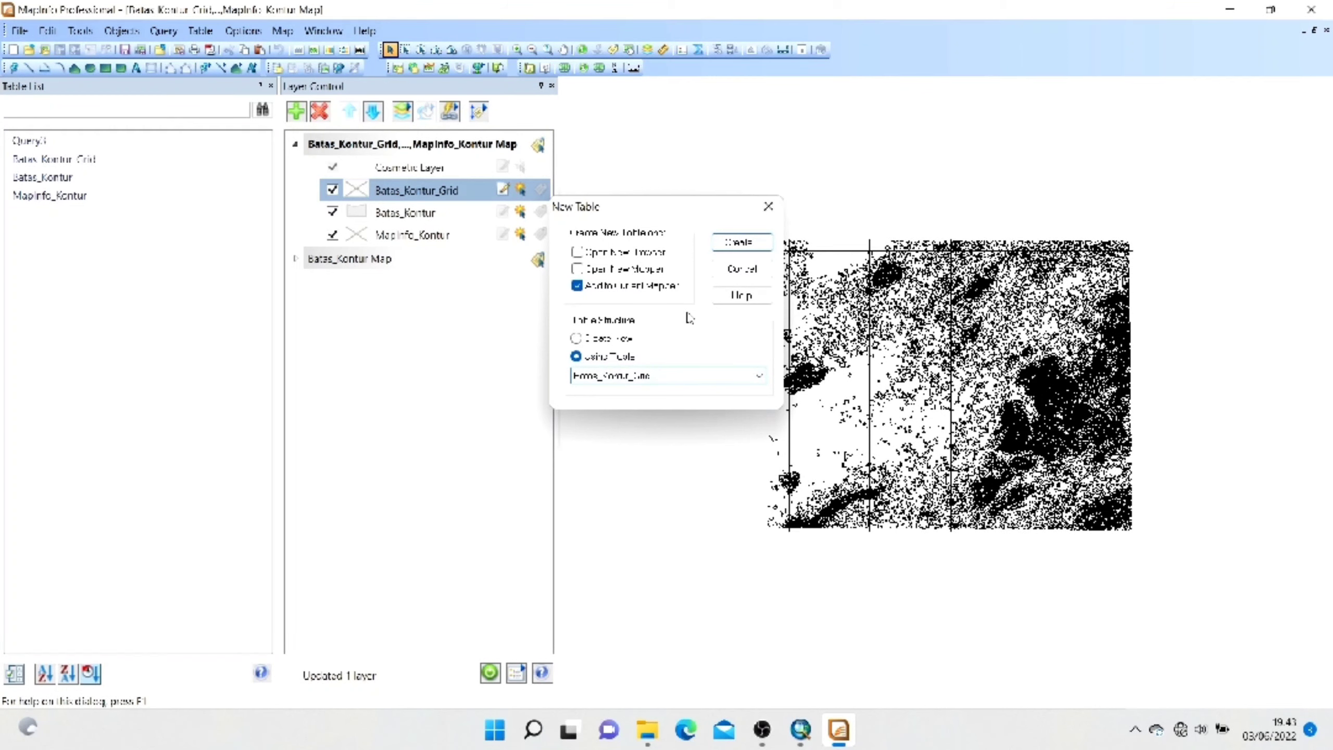
pyautogui.click(733, 242)
# Add a third field named Nilai with type Float to the new table structure
pyautogui.click(786, 220)
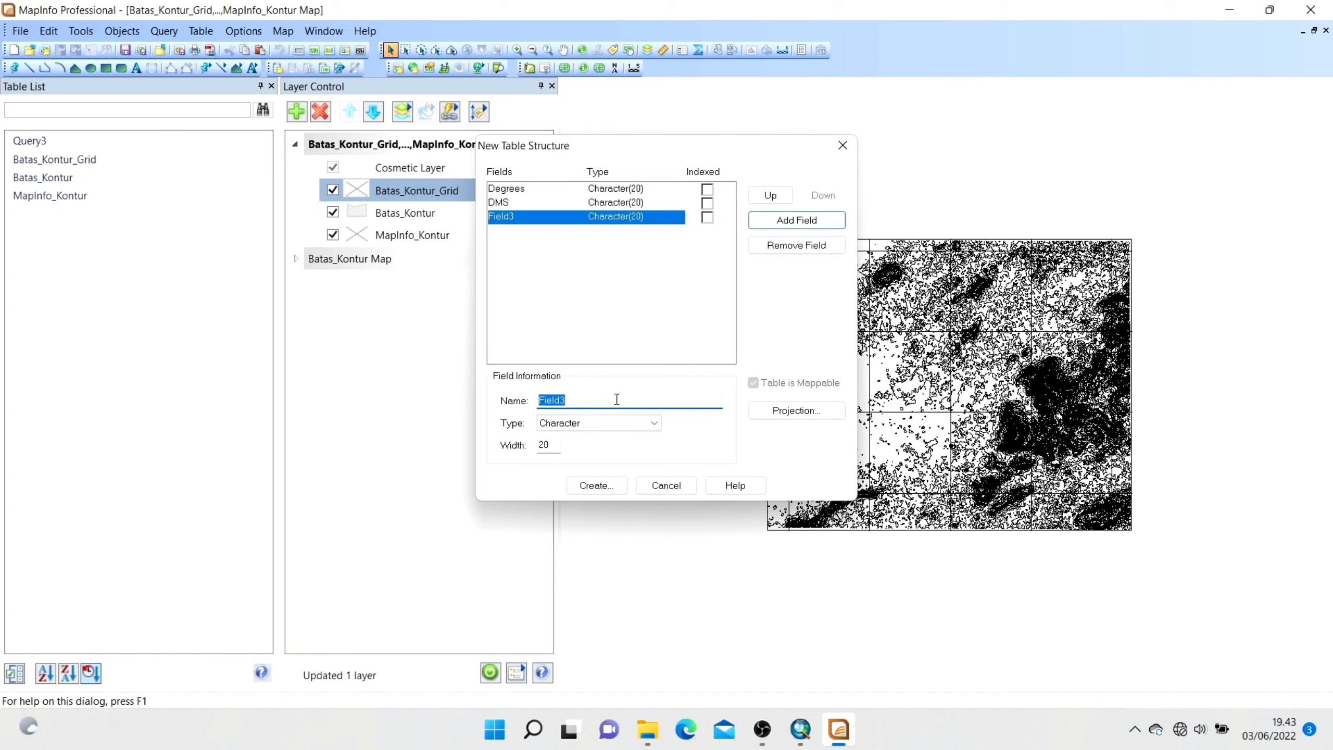
pyautogui.write('Nilai')
pyautogui.click(618, 422)
pyautogui.click(574, 482)
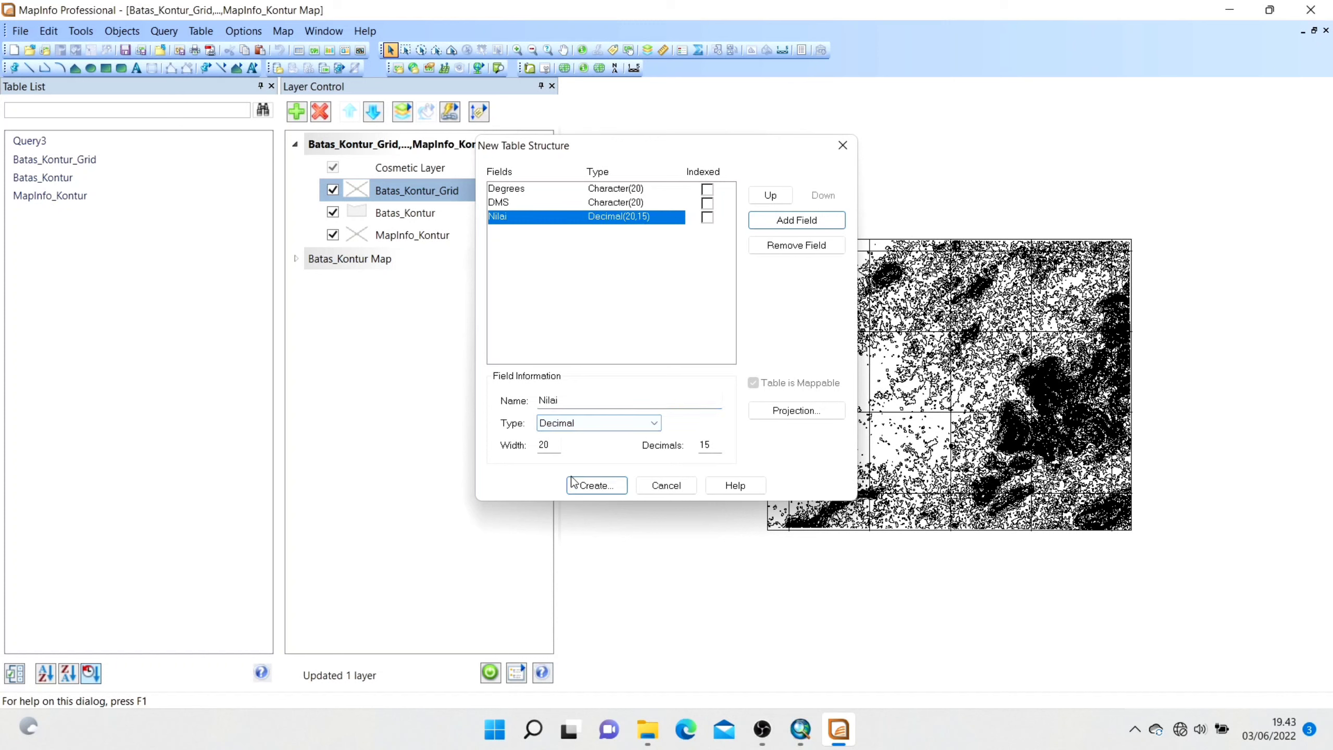
pyautogui.click(600, 428)
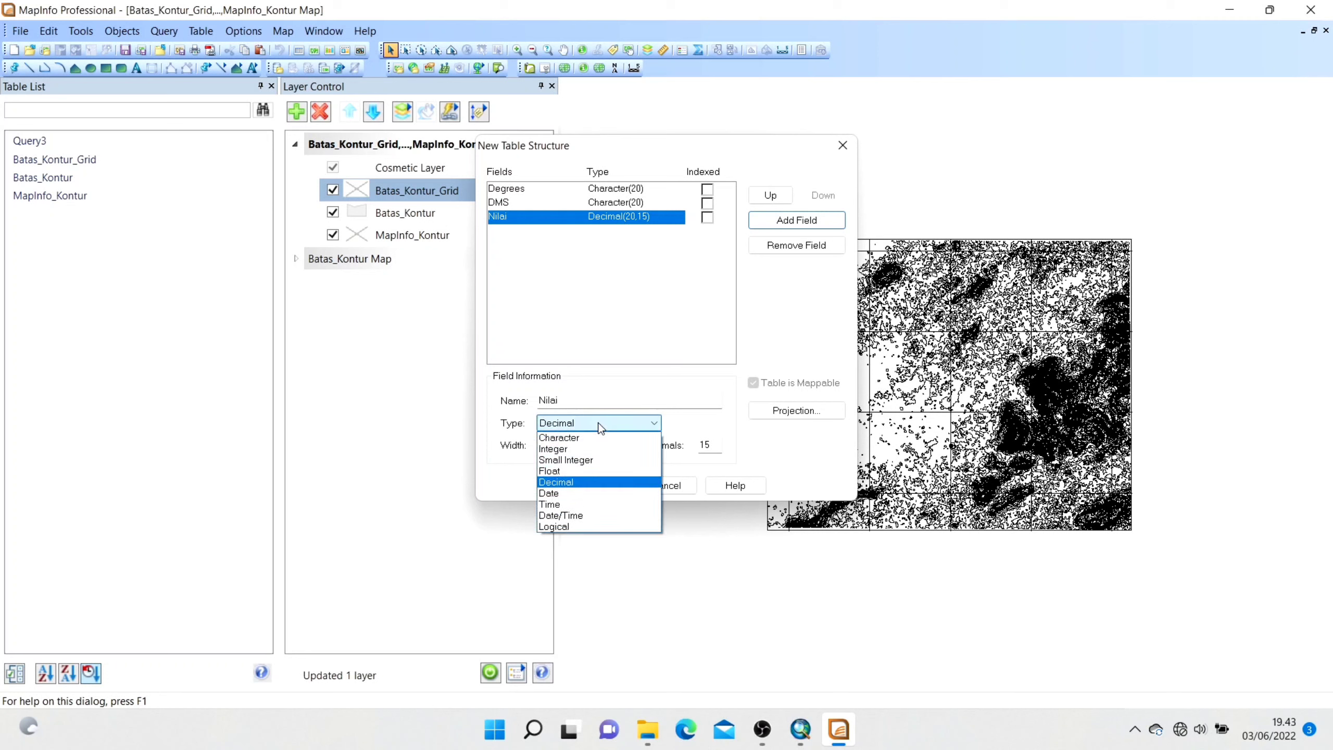
pyautogui.click(589, 468)
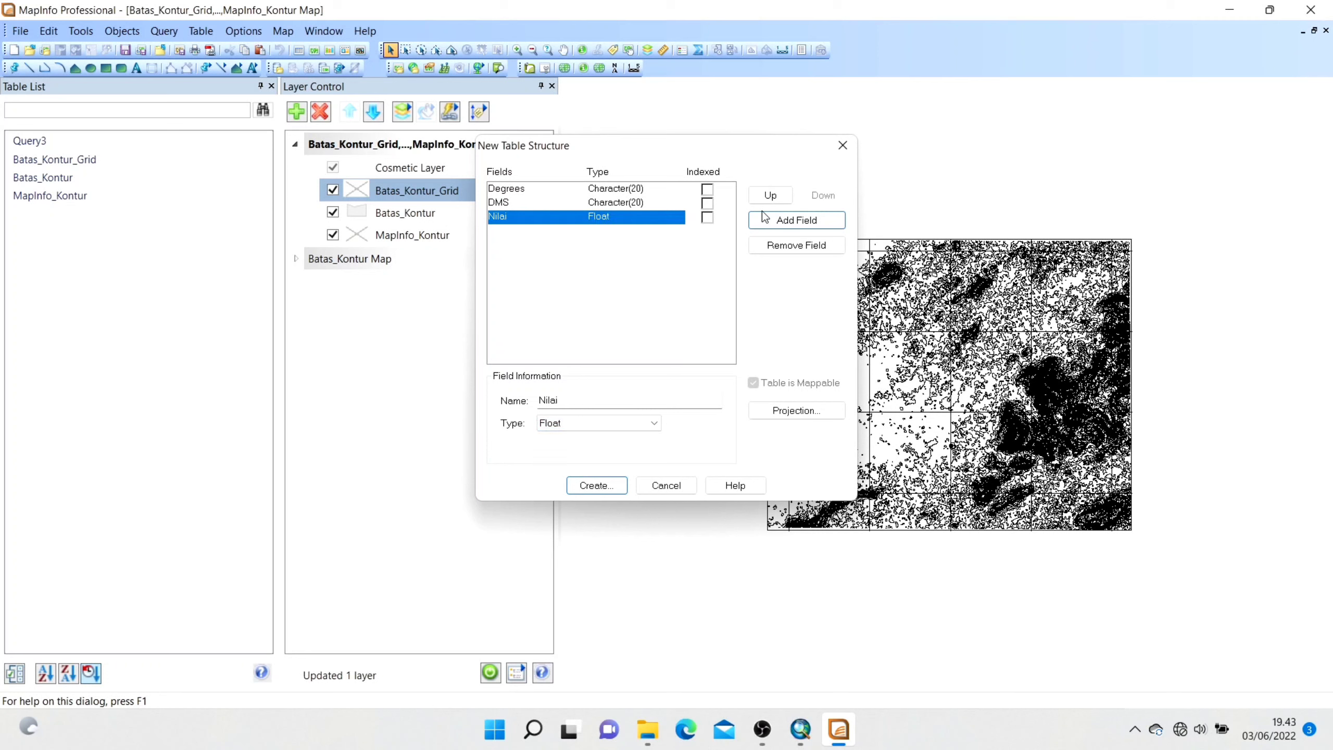
# Create the table as Batas Kontur Grid X in the Kontur MapInfo folder
pyautogui.click(603, 486)
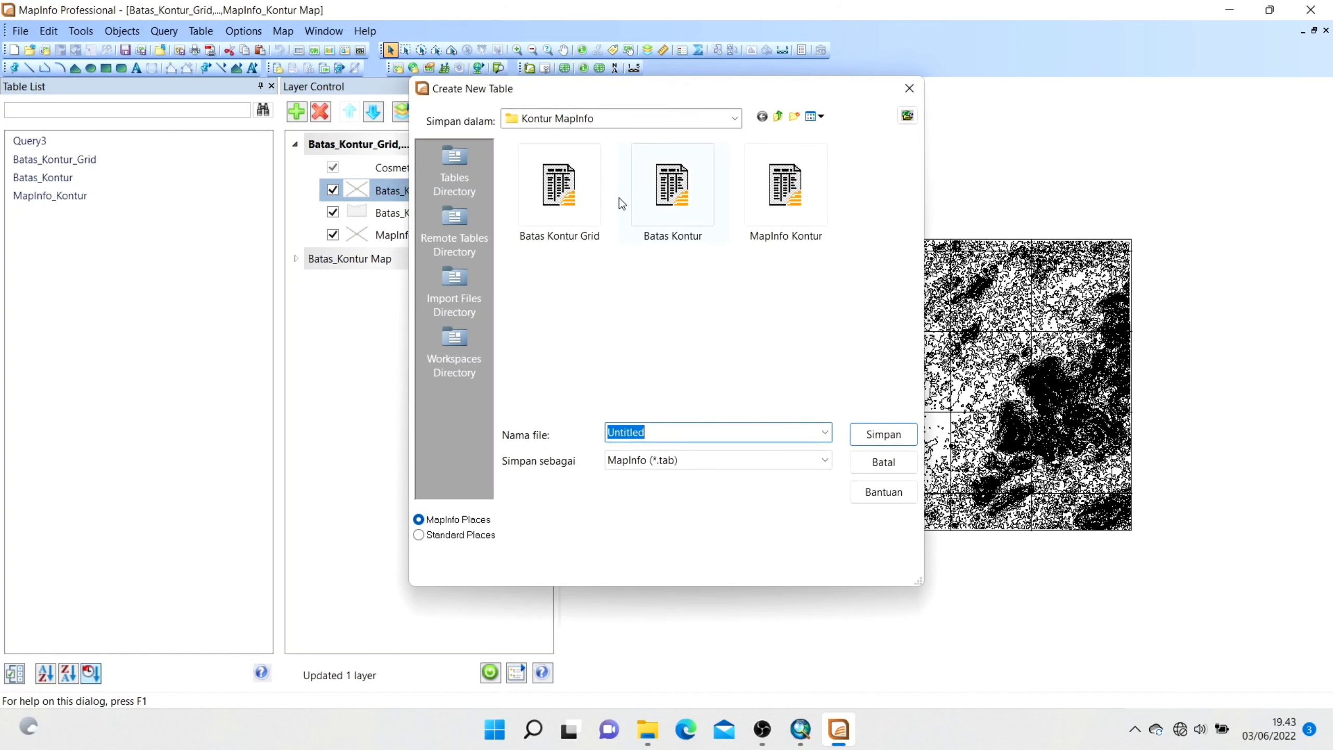
pyautogui.click(584, 215)
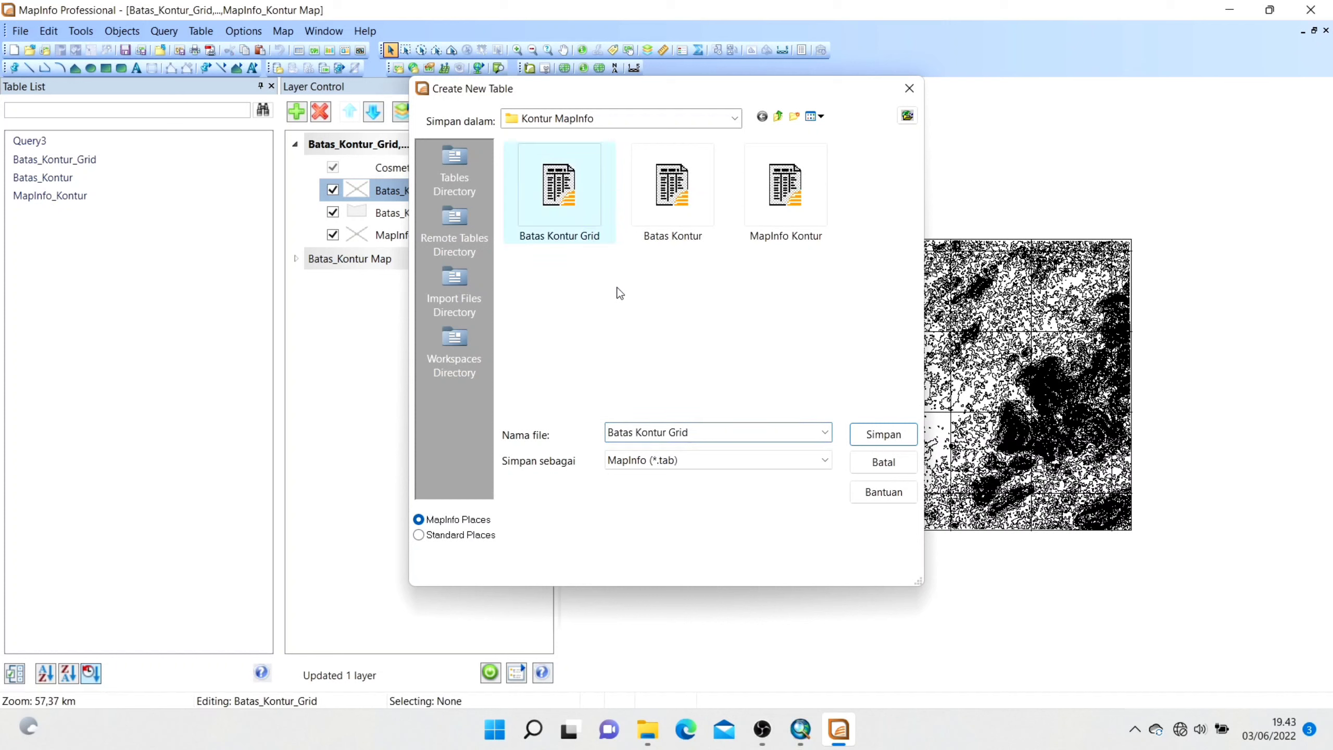
pyautogui.click(690, 432)
pyautogui.doubleClick(690, 434)
pyautogui.click(691, 433)
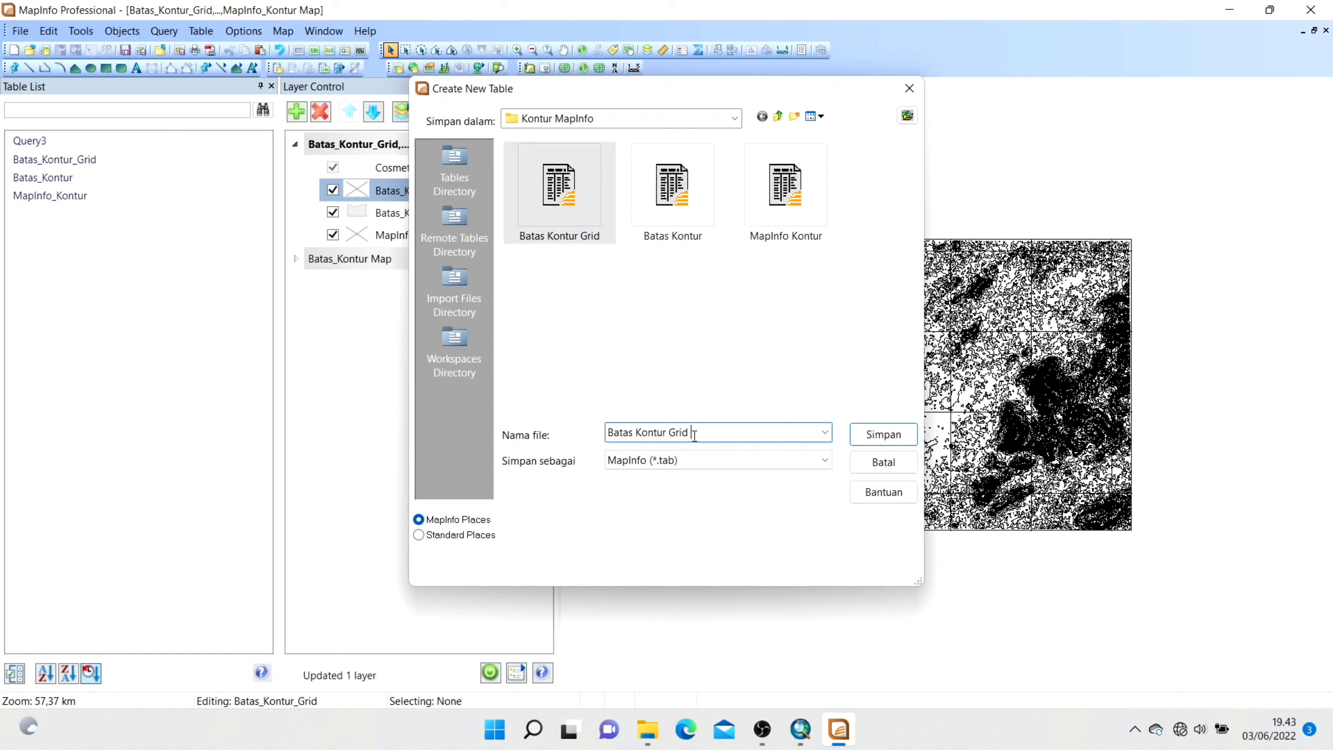
pyautogui.write('X')
pyautogui.click(871, 437)
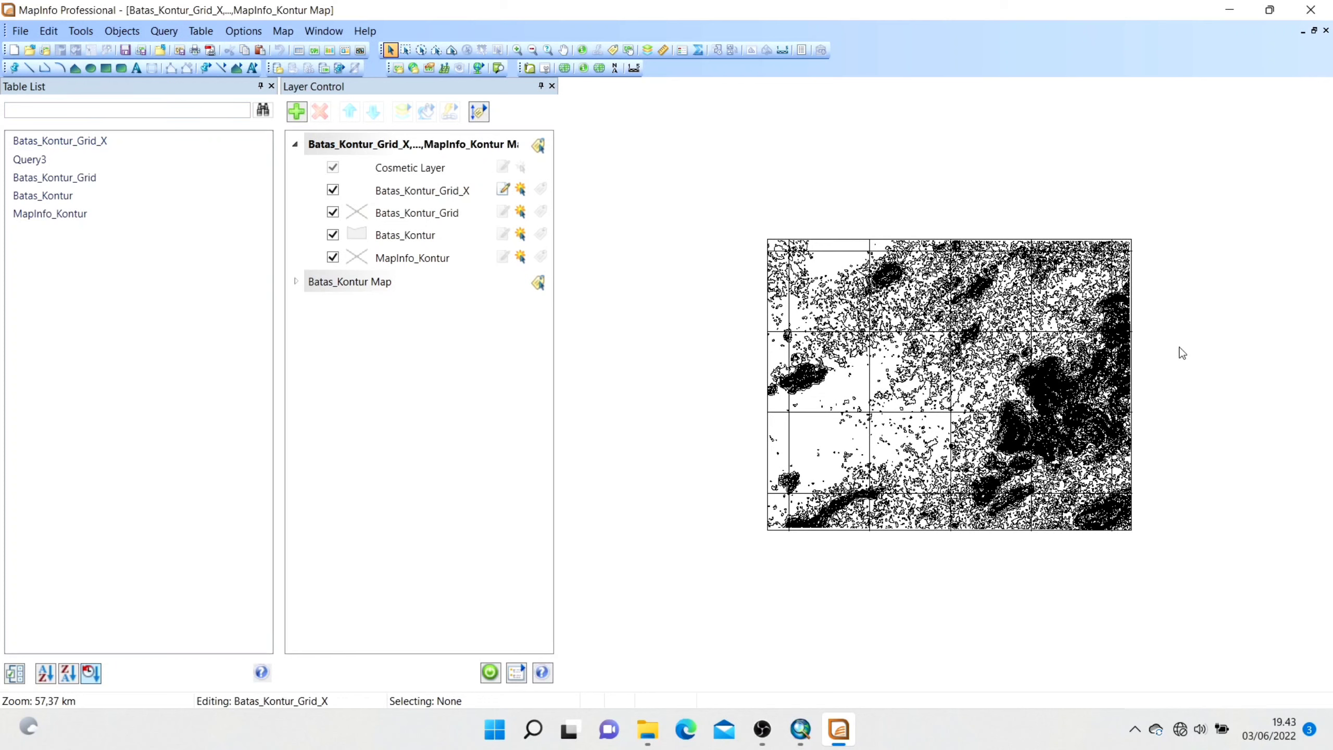
# Start a second new table added only to the current mapper, using the Batas_Kontur_Grid table for its structure
pyautogui.click(21, 32)
pyautogui.click(63, 48)
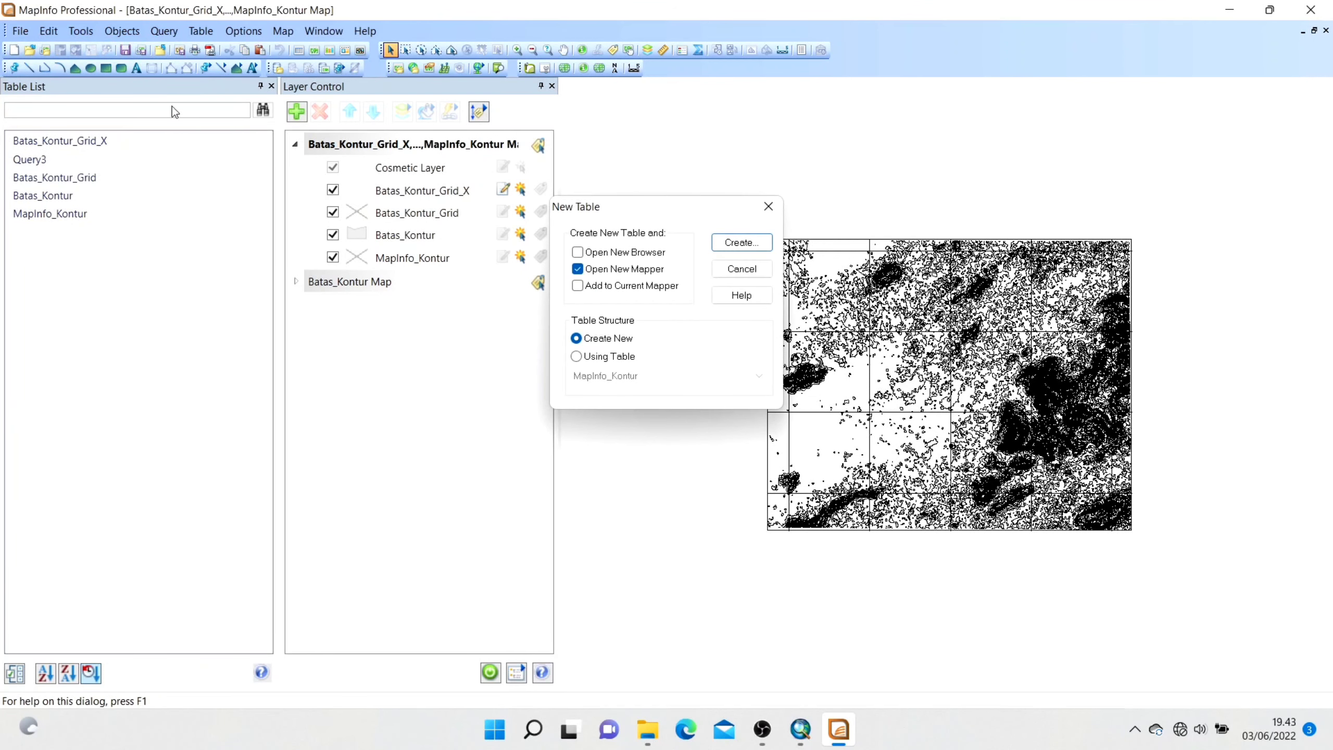
pyautogui.click(614, 358)
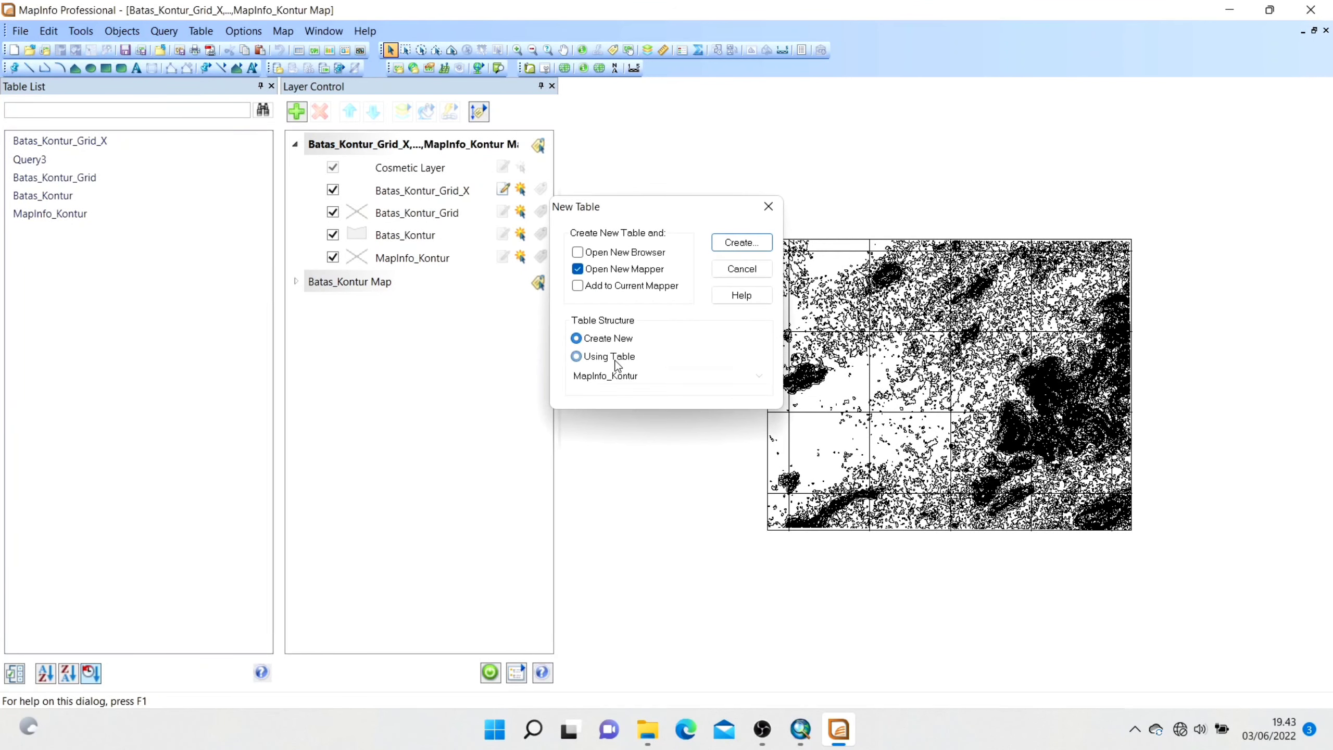
pyautogui.click(623, 286)
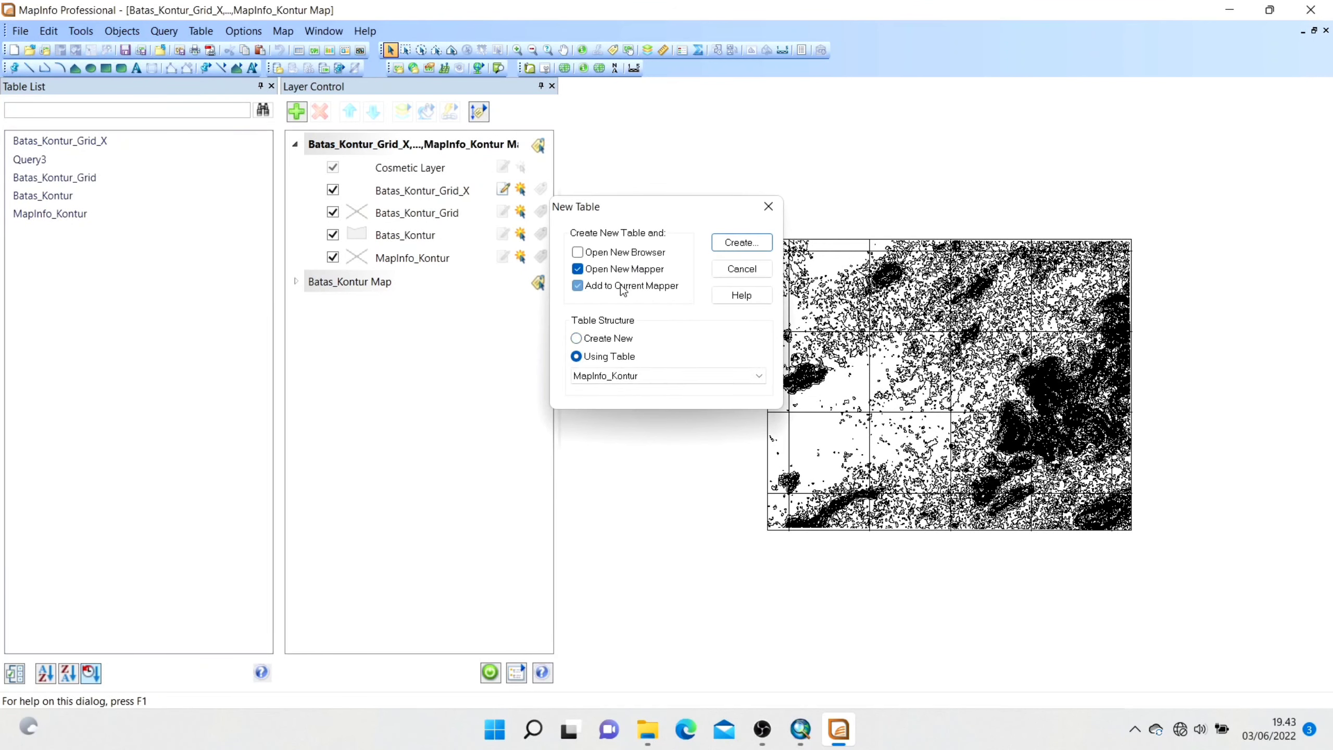
pyautogui.click(625, 375)
pyautogui.click(636, 415)
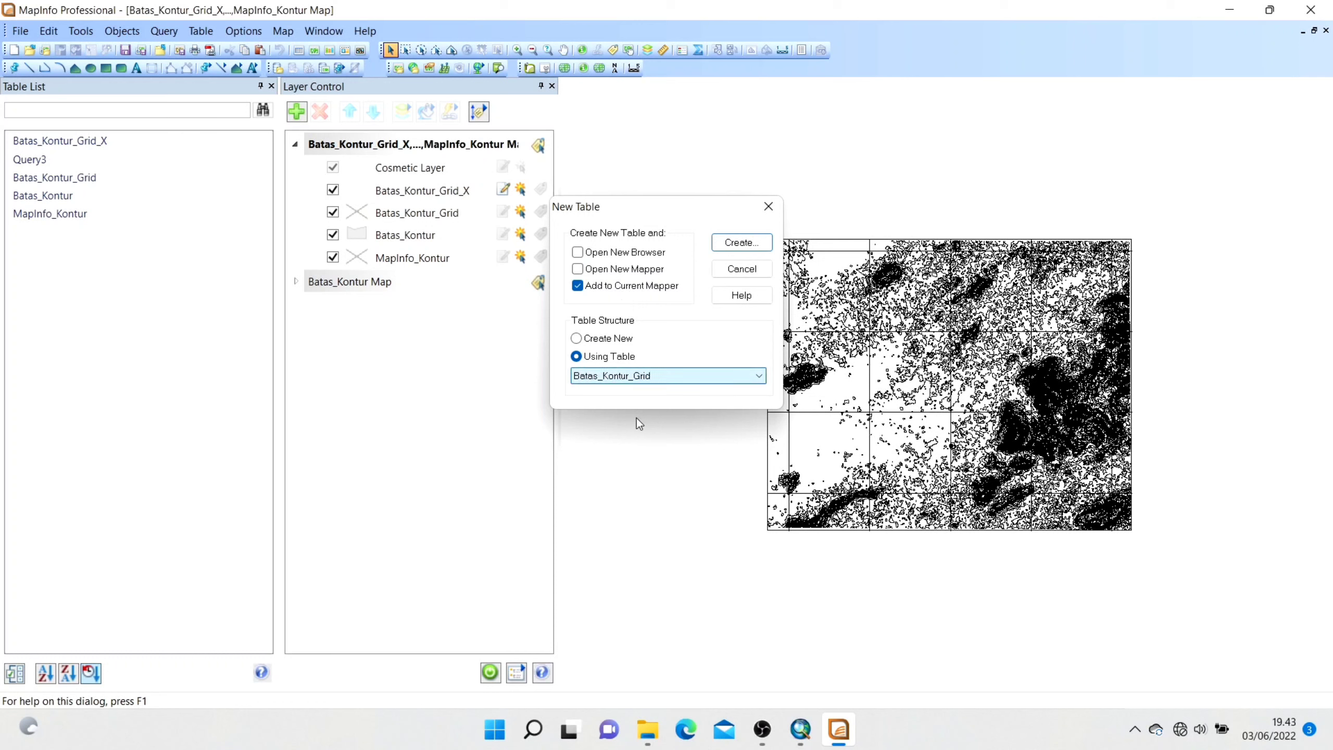
pyautogui.click(739, 244)
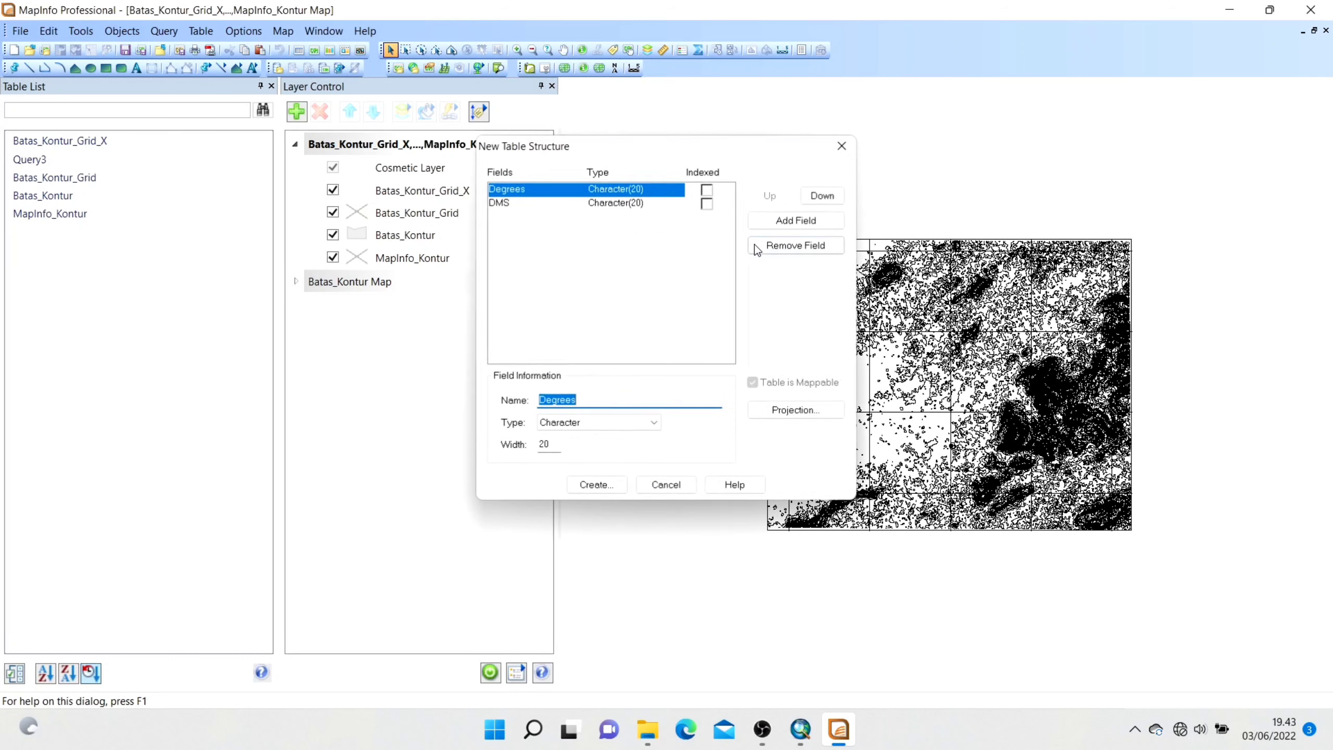
# Add a field named Nilai with type Float below Degrees and DMS in the new table structure
pyautogui.click(784, 220)
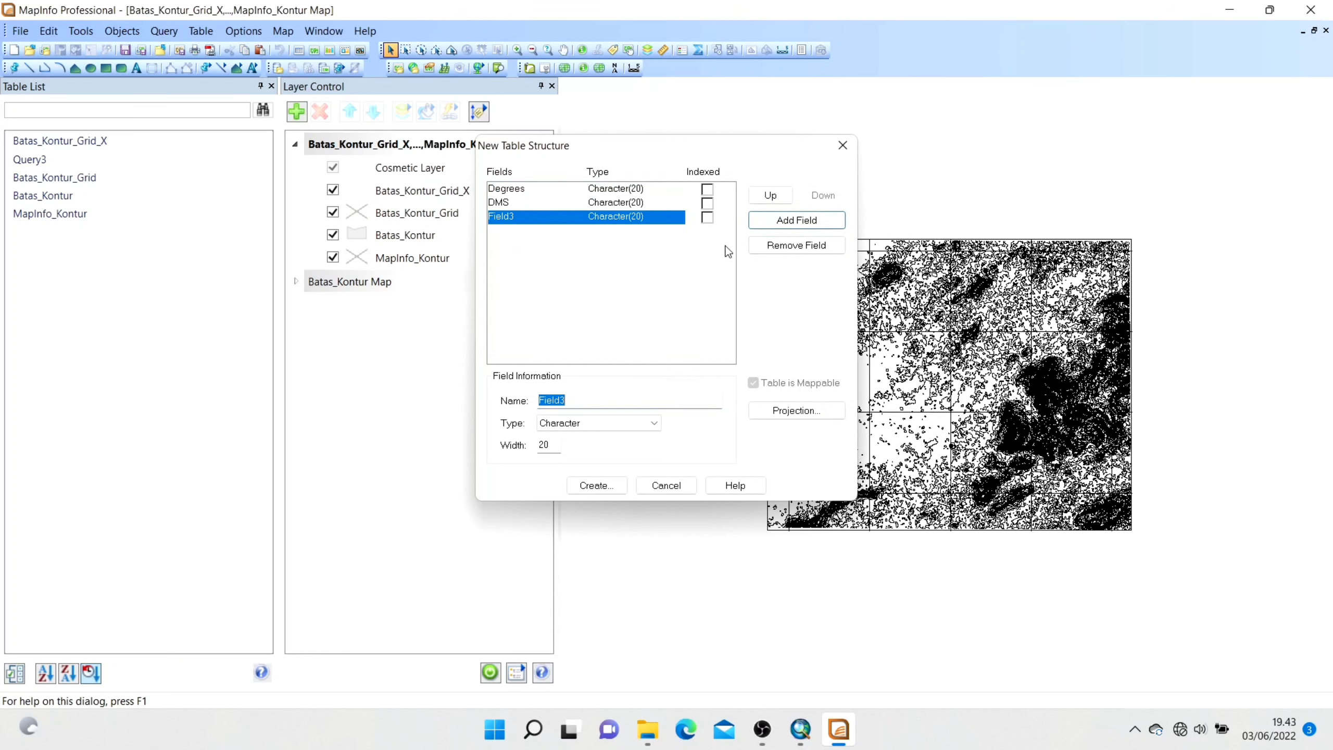
pyautogui.write('Nilai')
pyautogui.click(637, 421)
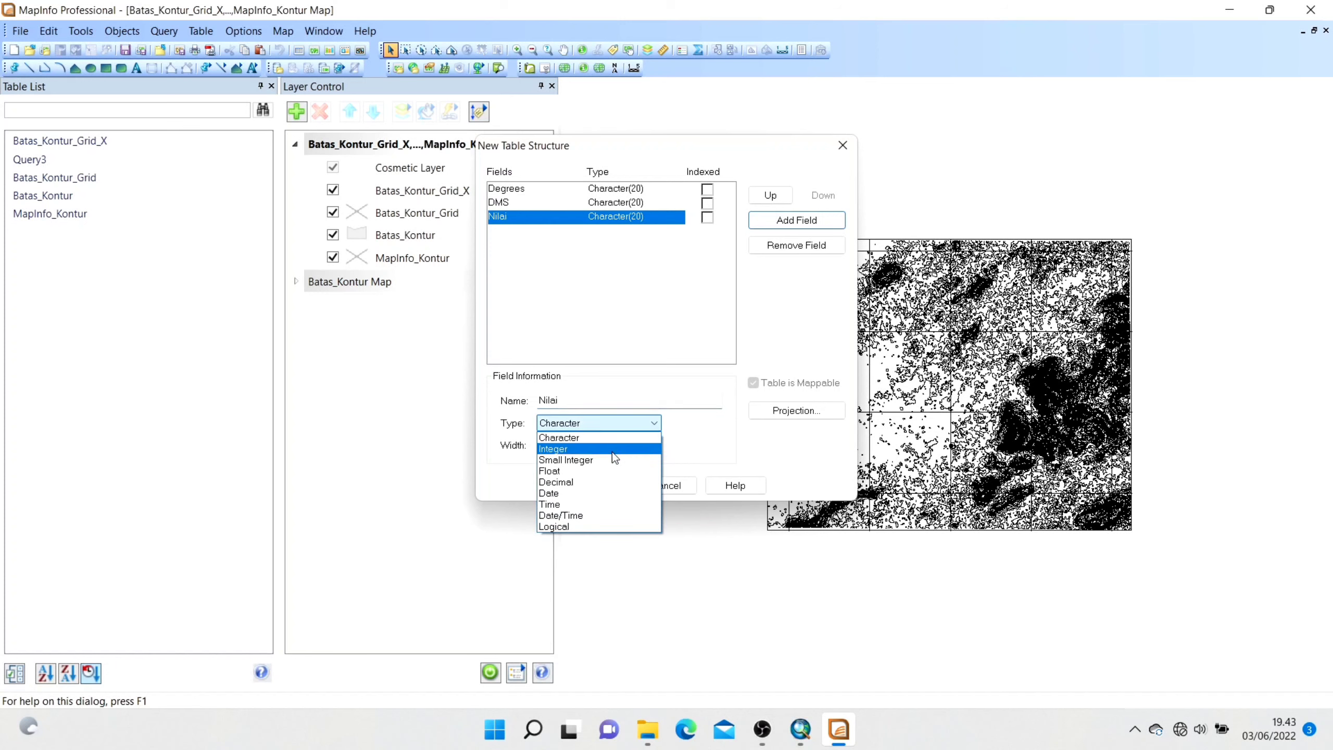
pyautogui.click(600, 472)
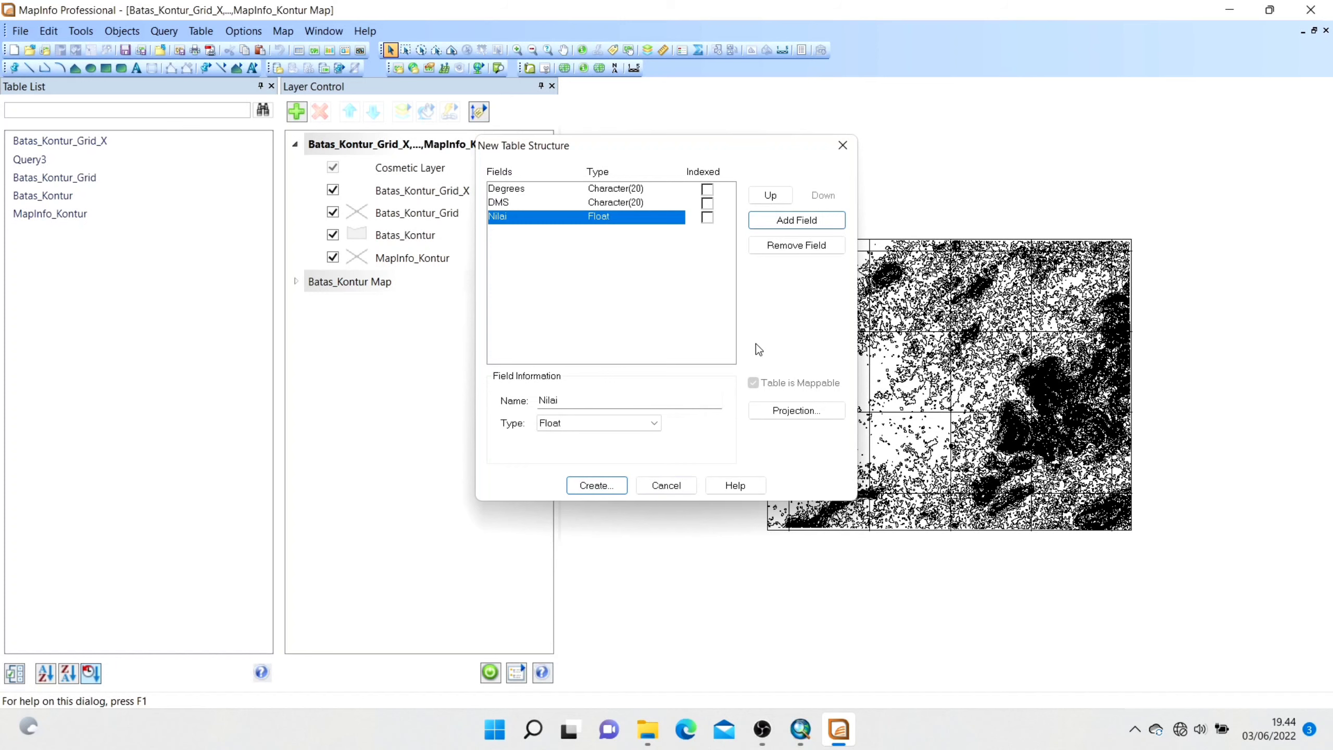
# Create the table as Batas Kontur Grid Y in the Kontur MapInfo folder
pyautogui.click(613, 487)
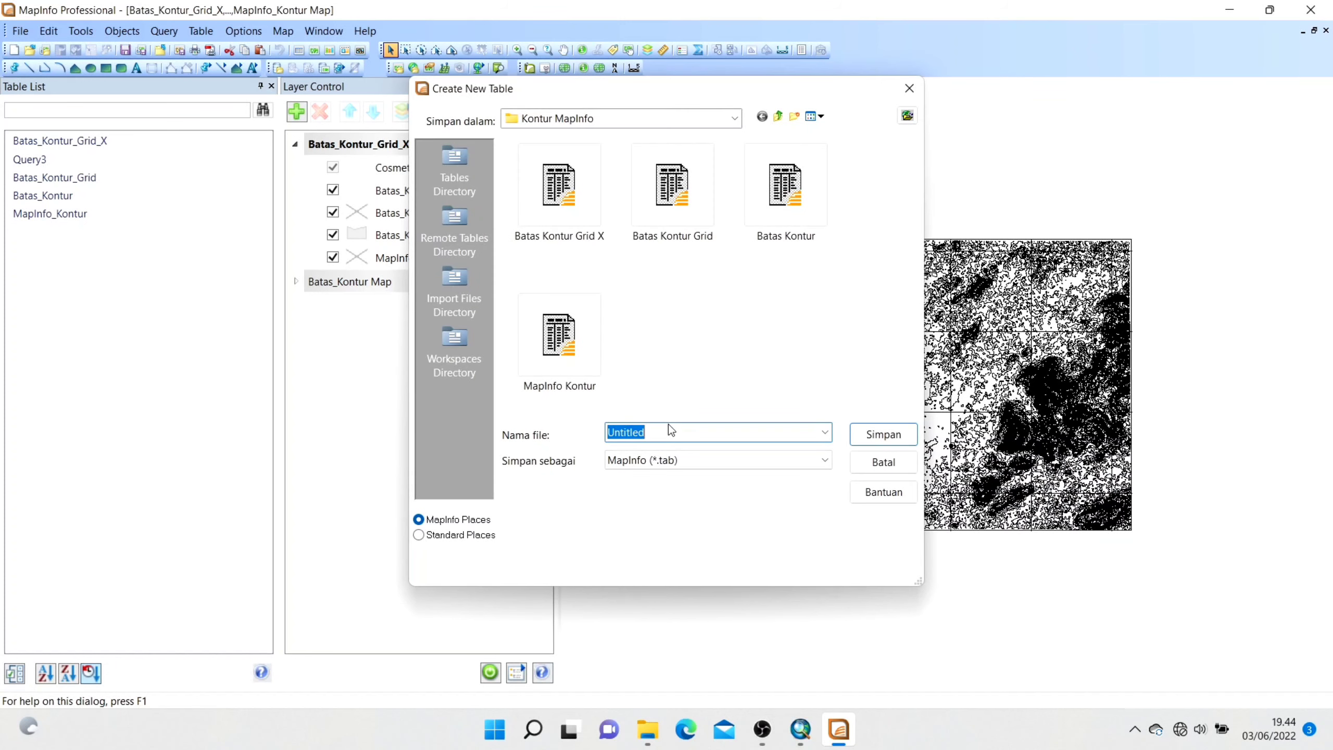
pyautogui.click(666, 432)
pyautogui.click(564, 231)
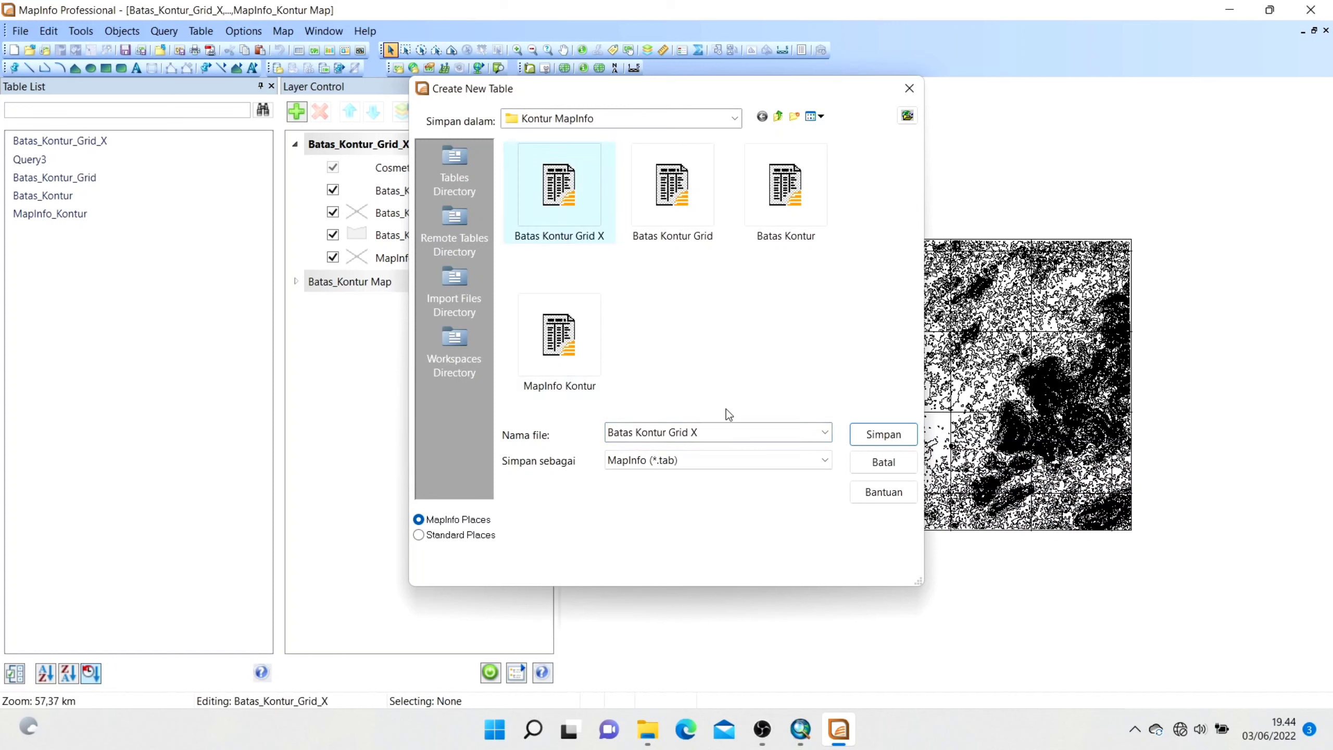
pyautogui.click(720, 434)
pyautogui.moveTo(721, 434); pyautogui.dragTo(688, 442)
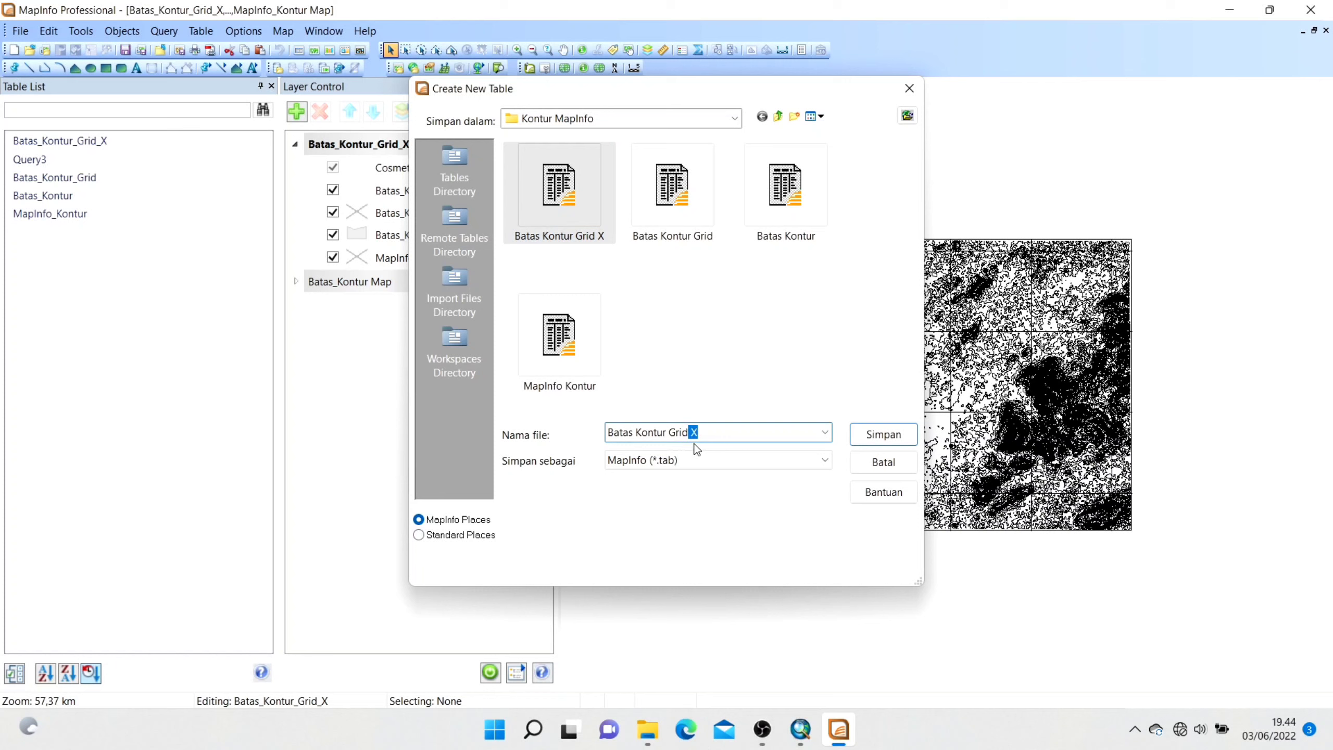
pyautogui.press('BackSpace')
pyautogui.write('Y')
pyautogui.click(884, 432)
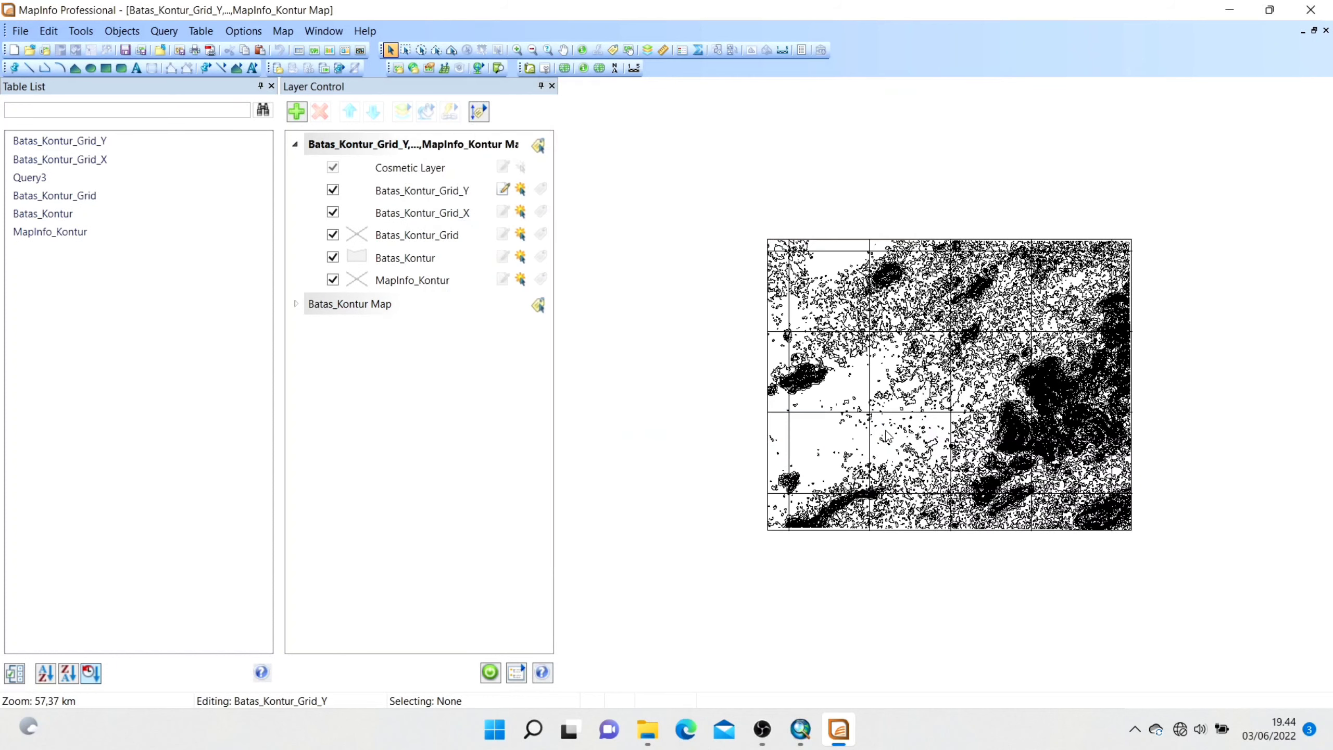
# Make Batas_Kontur_Grid_X editable and set the point symbol style to the thin plus sign in black, size 12
pyautogui.click(503, 211)
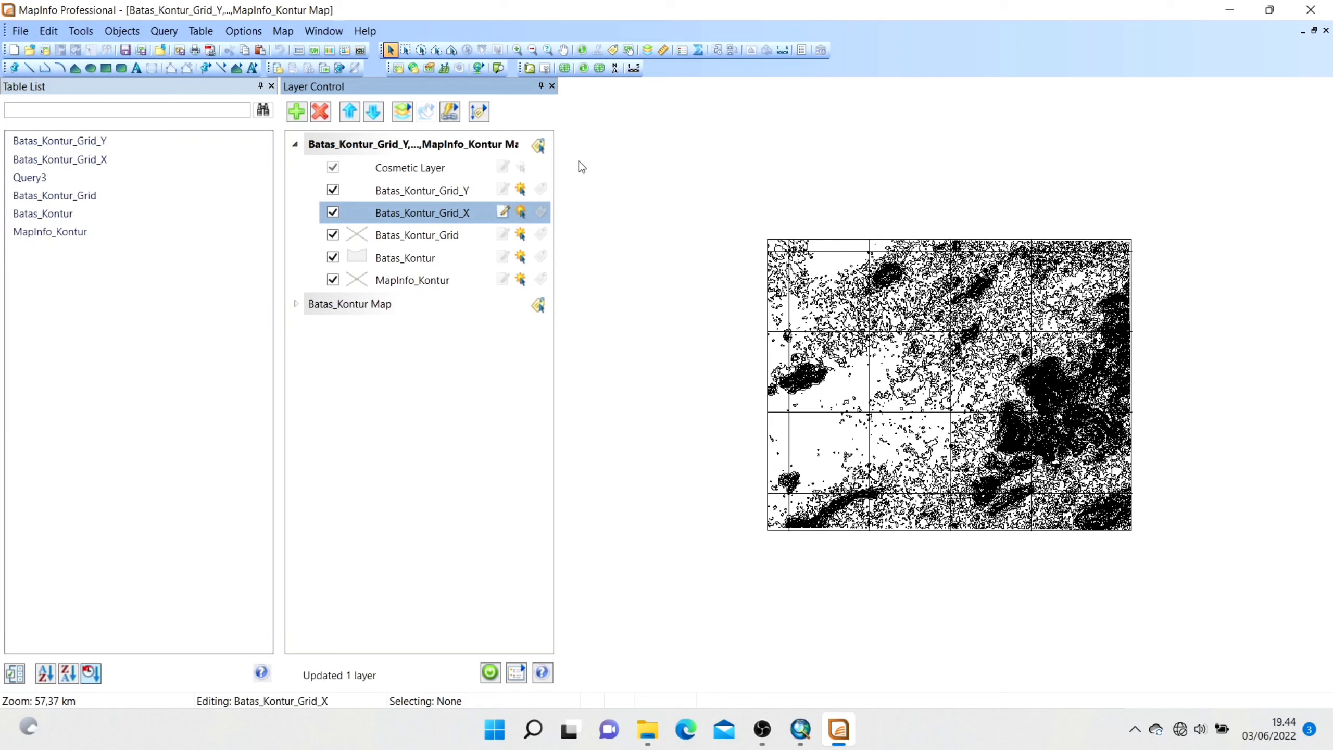
pyautogui.click(517, 50)
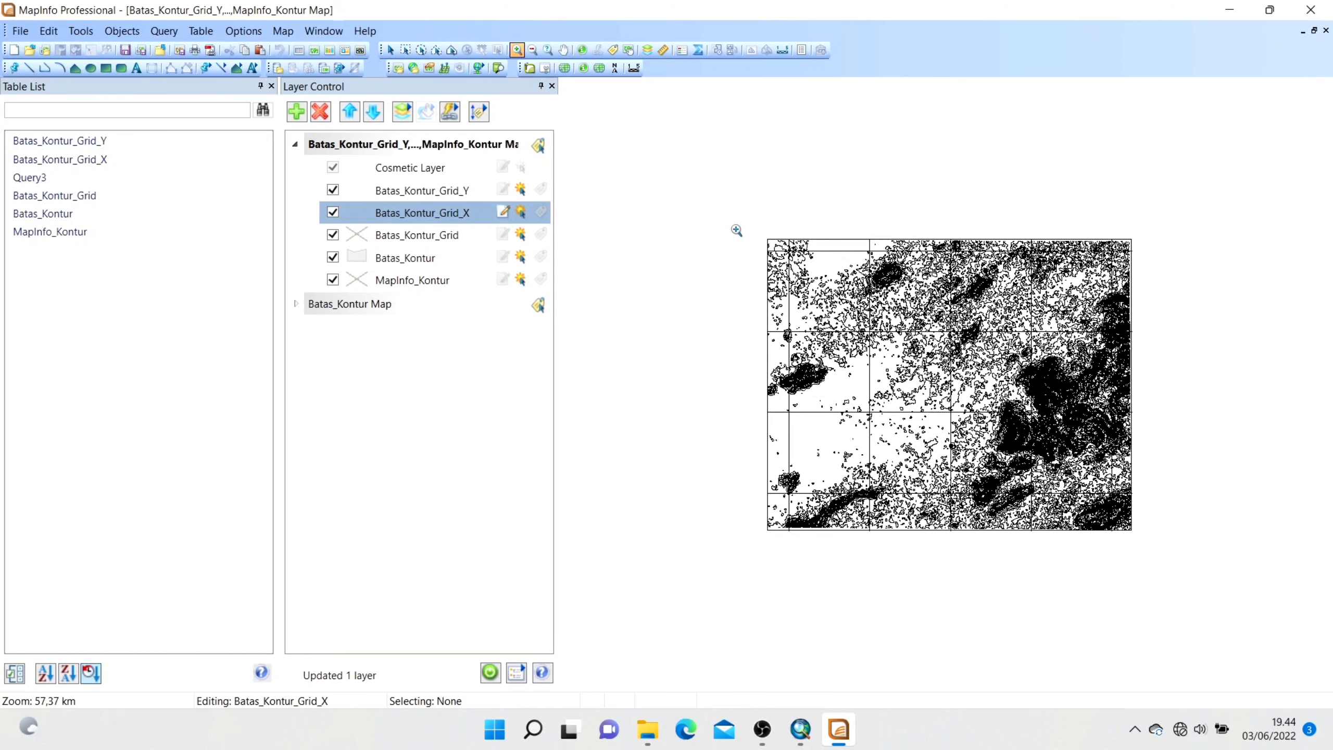
pyautogui.moveTo(735, 229); pyautogui.dragTo(1150, 526)
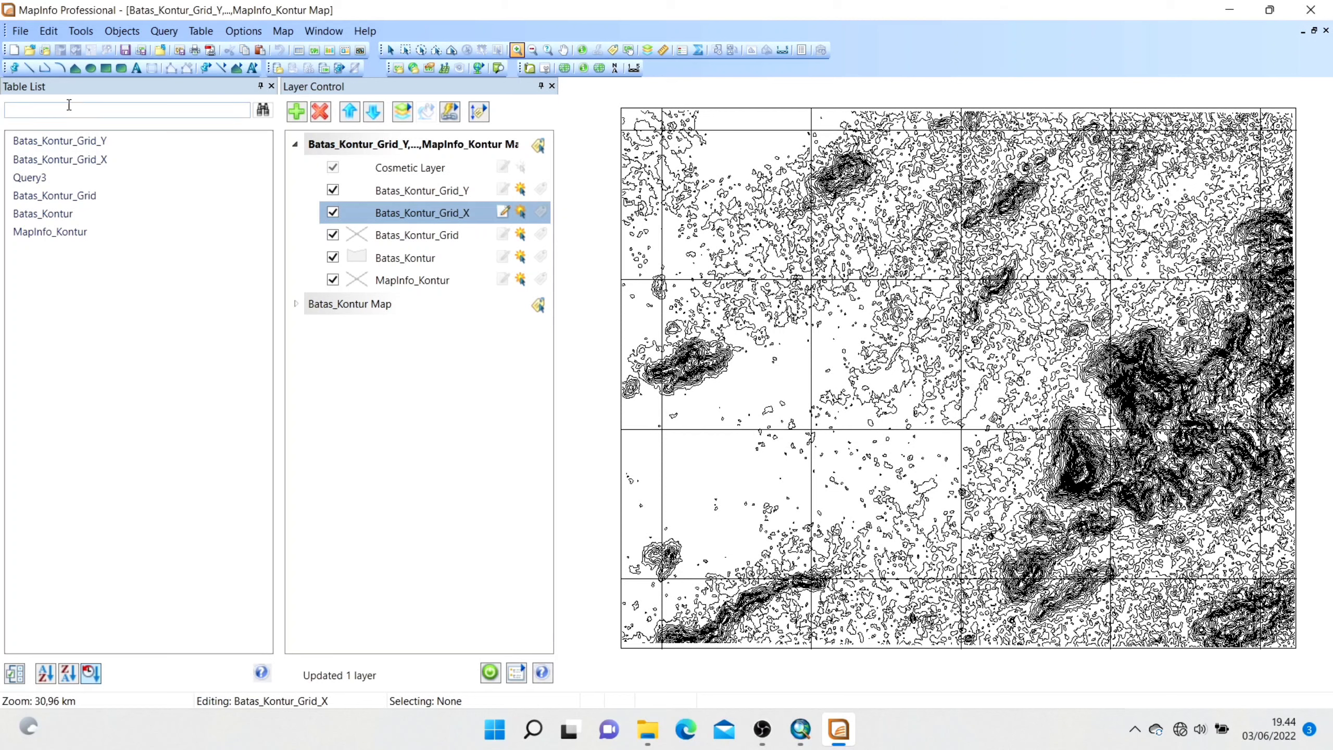
pyautogui.click(15, 68)
pyautogui.click(205, 68)
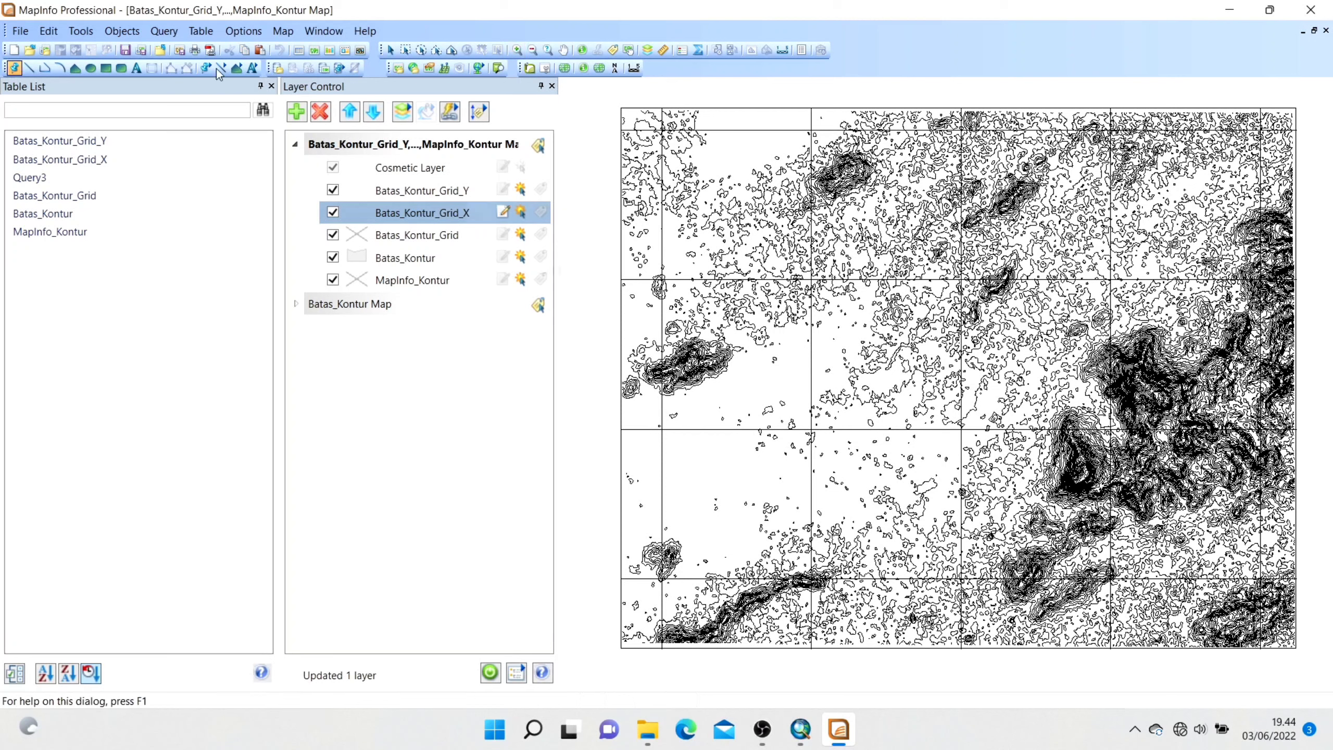
pyautogui.click(536, 245)
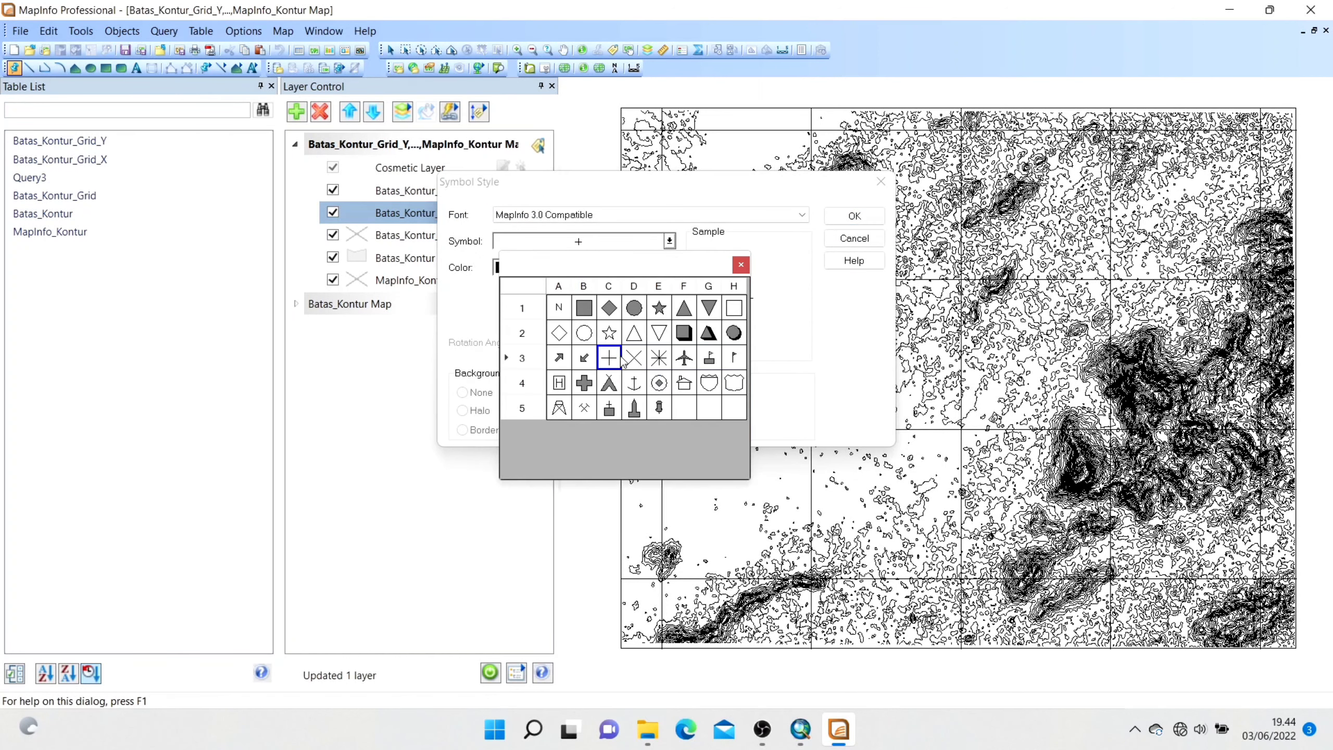
pyautogui.click(621, 361)
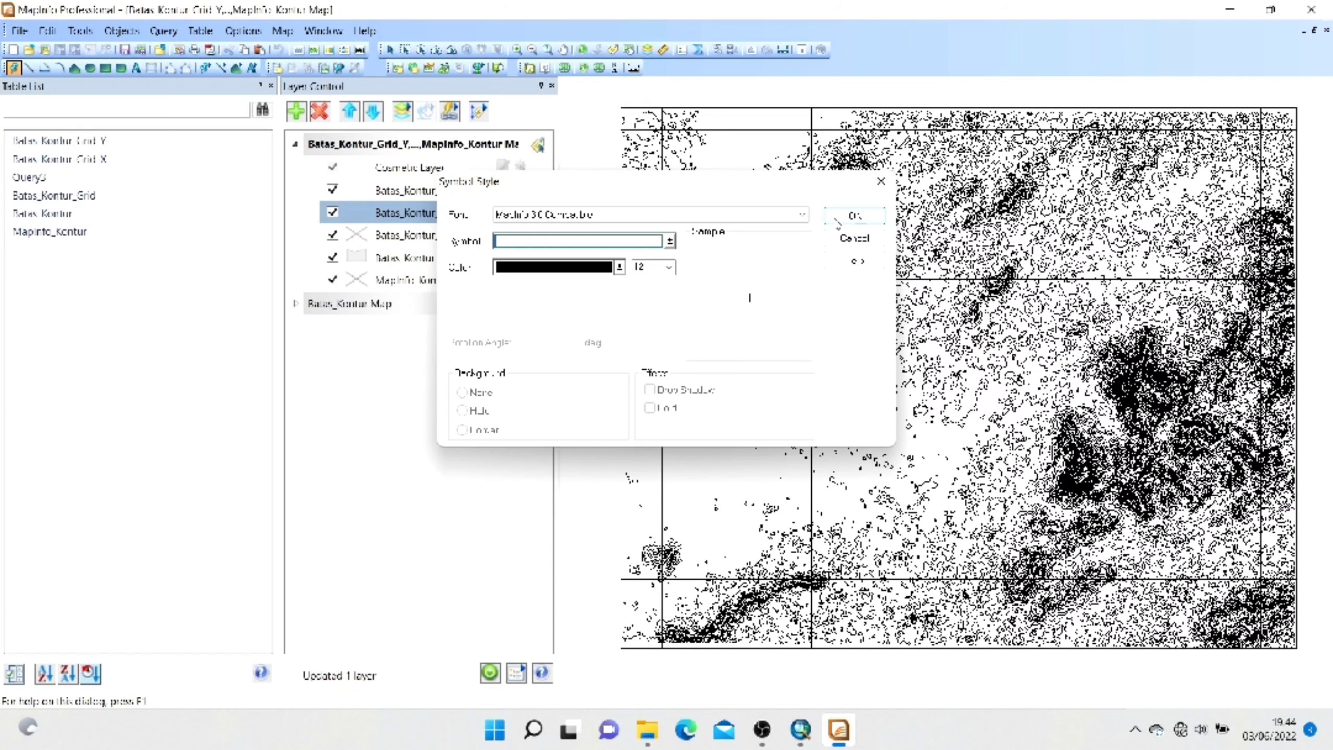
pyautogui.click(836, 222)
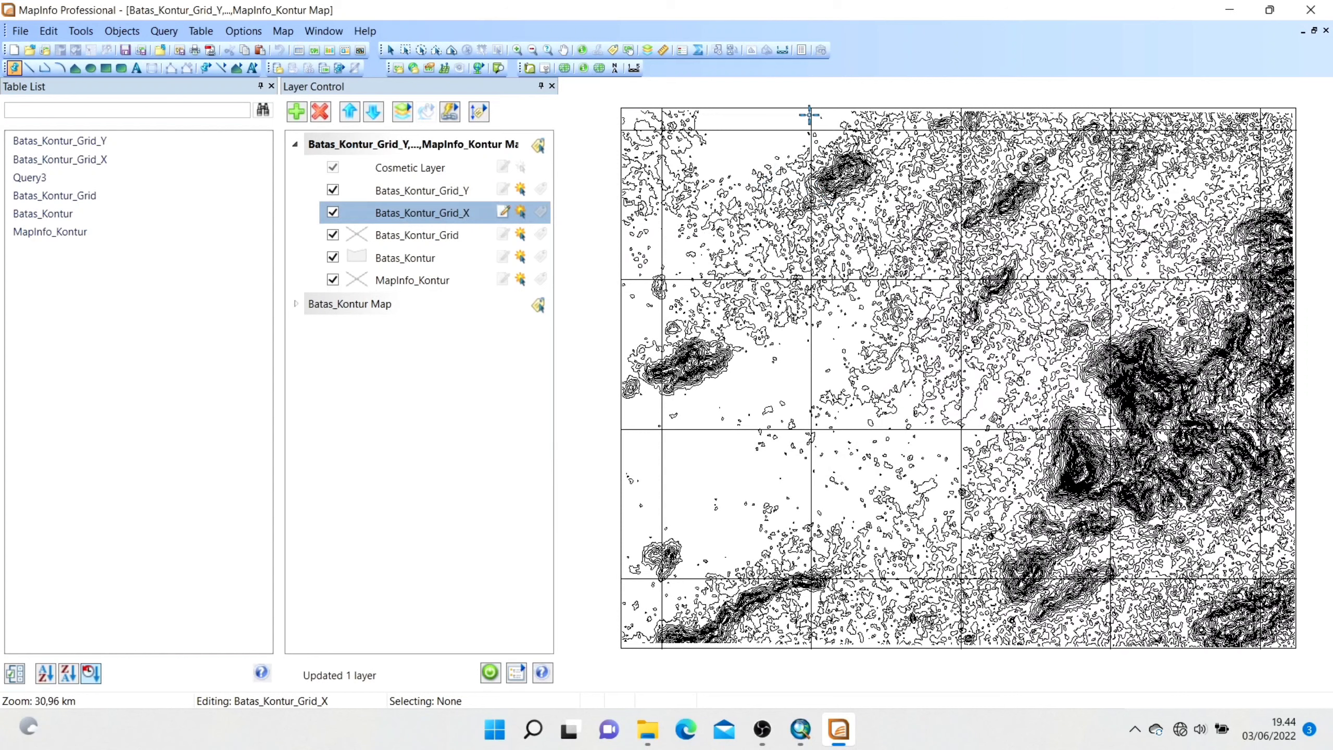
# Place points at the upper ends of the vertical grid lines in Batas_Kontur_Grid_X and the left ends of the horizontal ones in Batas_Kontur_Grid_Y
pyautogui.click(662, 110)
pyautogui.click(503, 189)
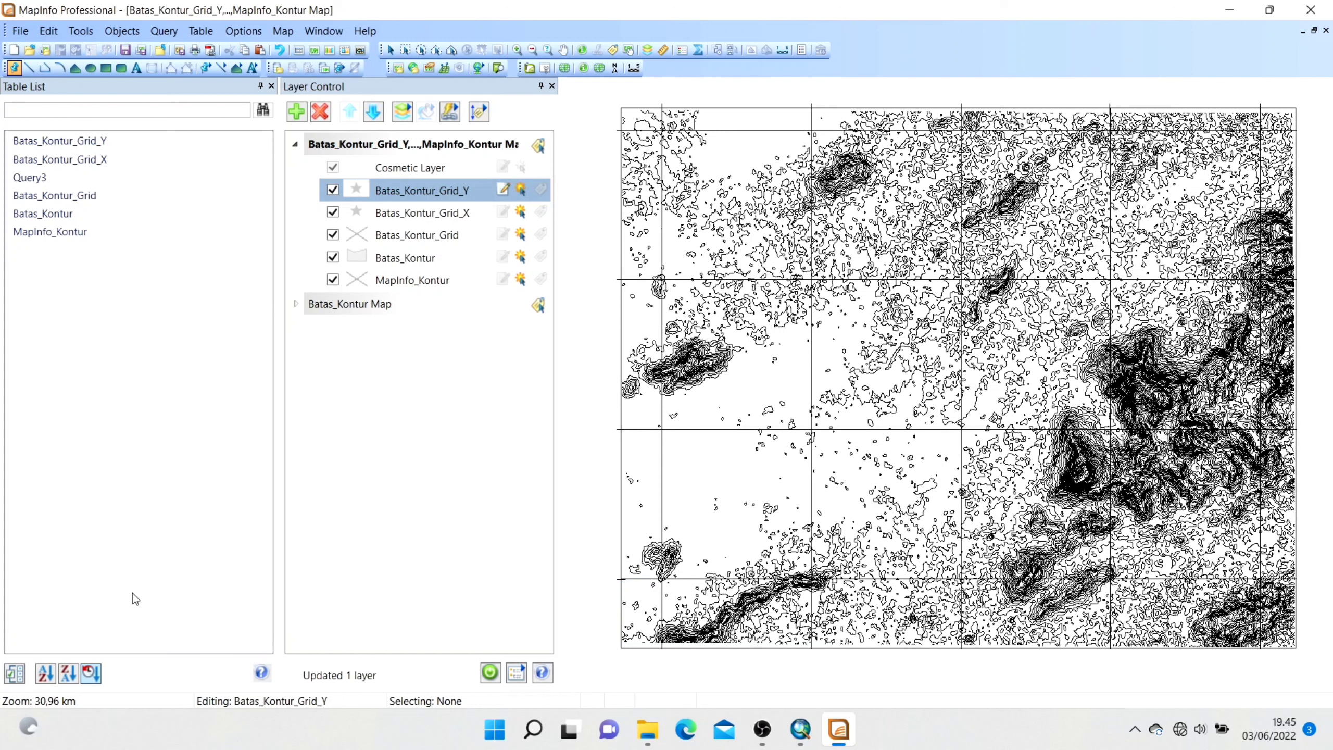
# Make Batas_Kontur_Grid_X editable and set up a column update that targets its Nilai column
pyautogui.click(503, 212)
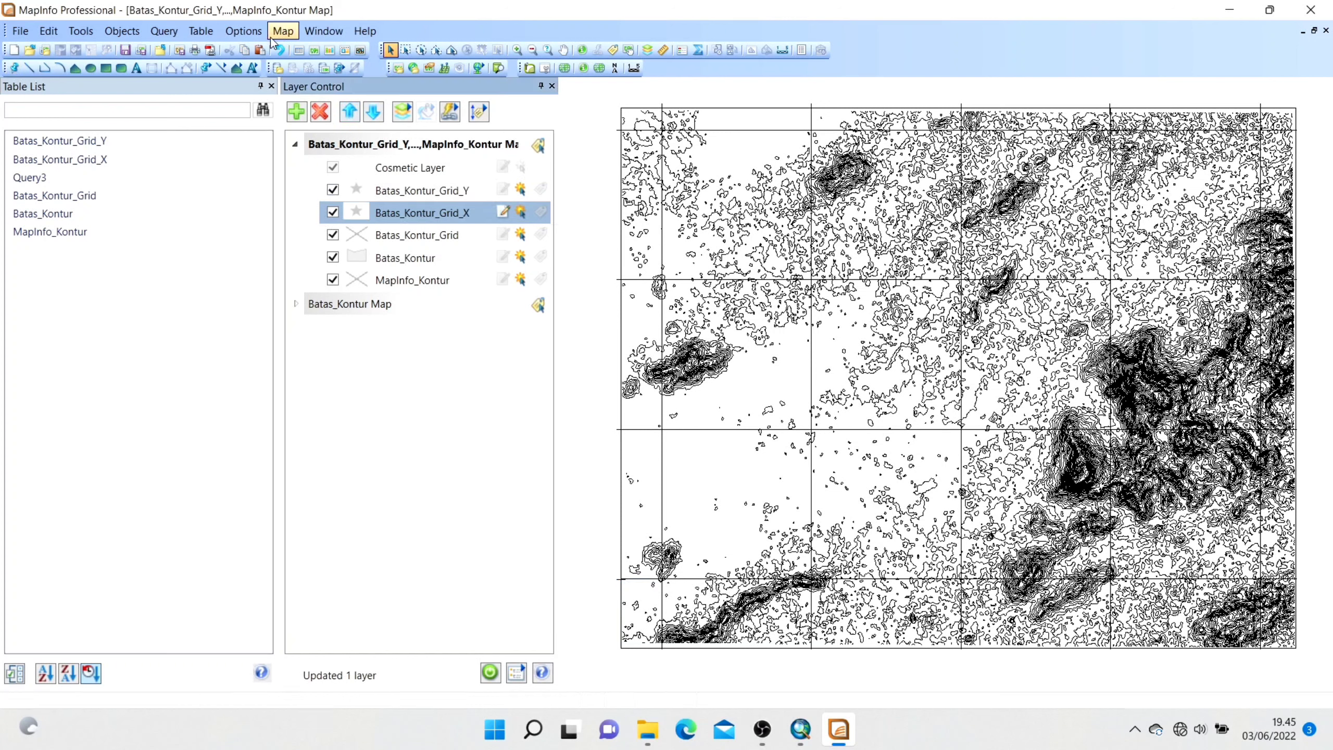
pyautogui.click(216, 34)
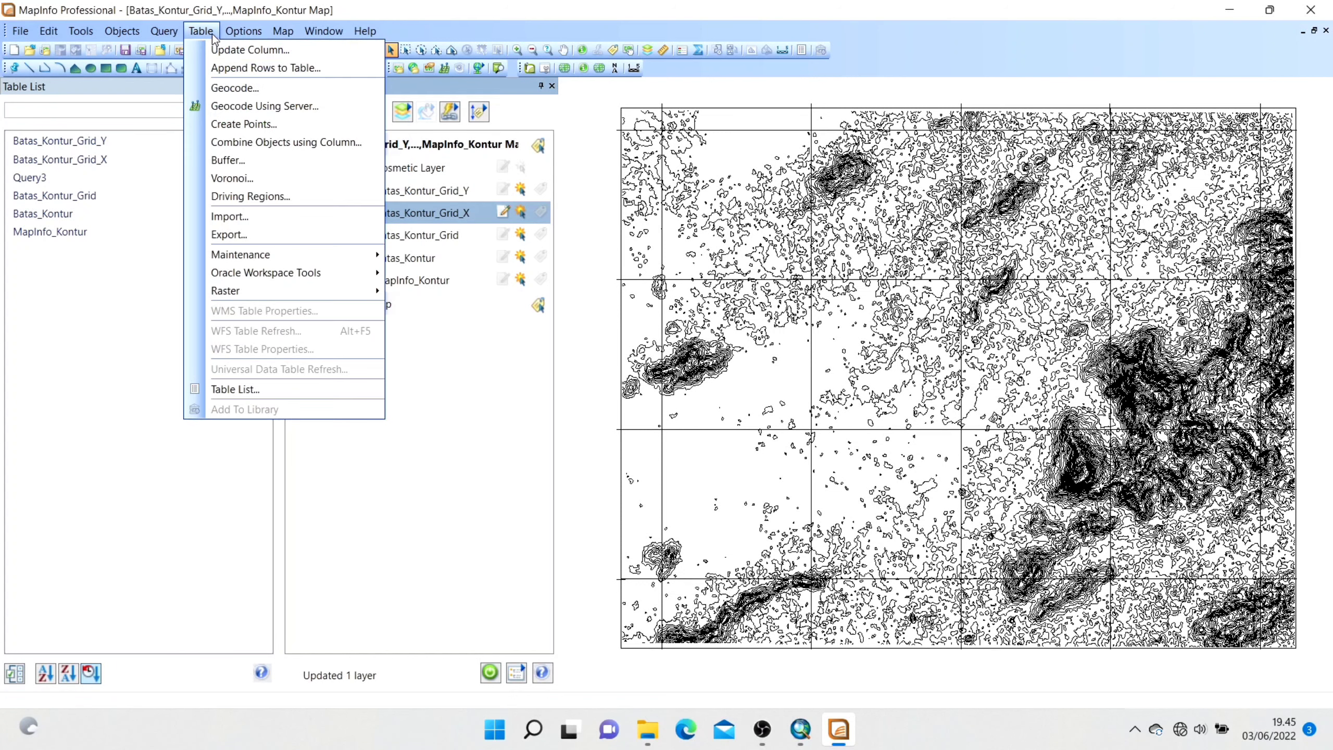
pyautogui.click(254, 49)
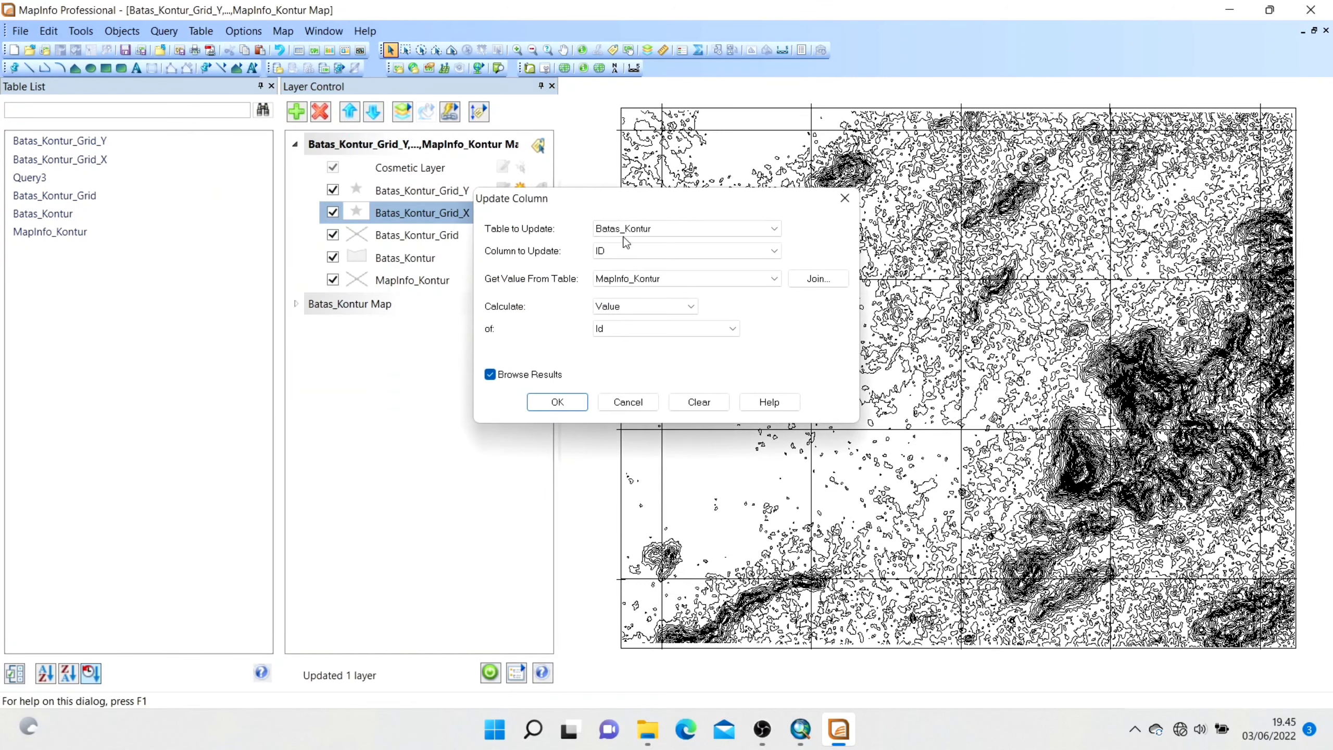
pyautogui.click(765, 228)
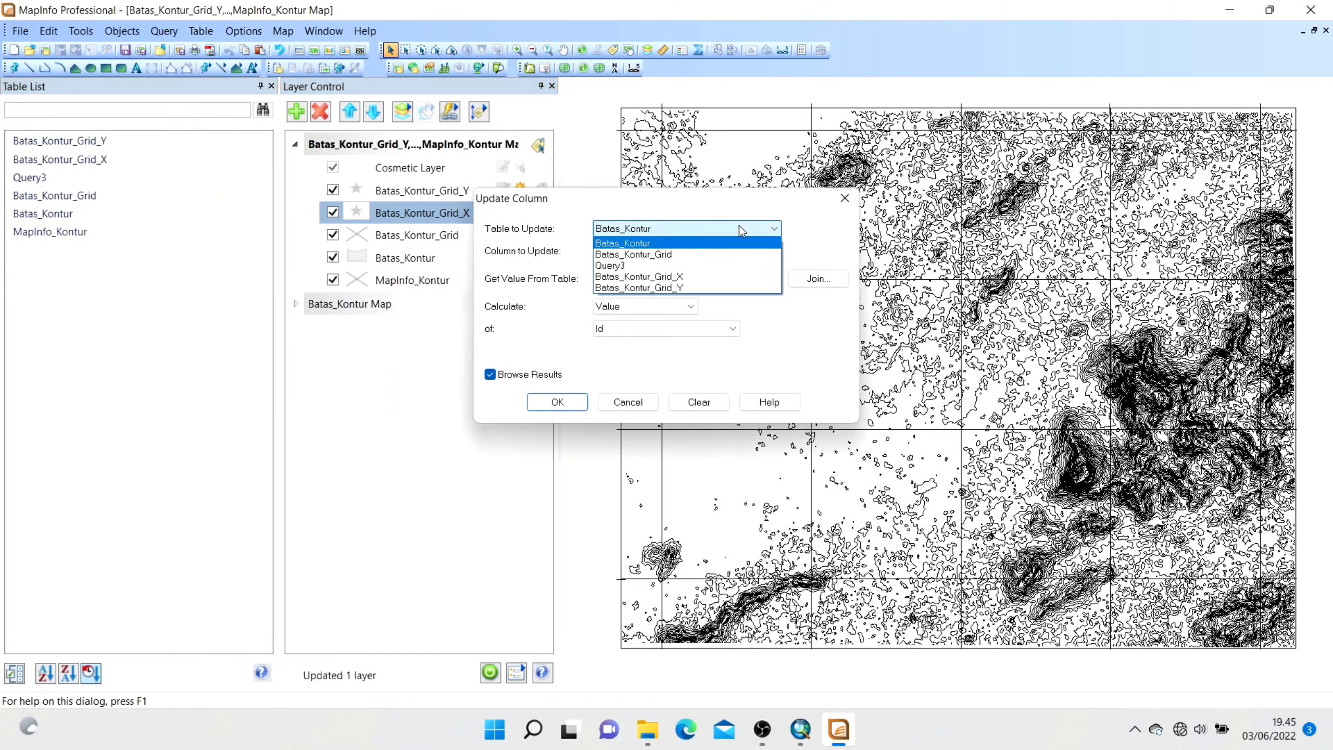
pyautogui.click(701, 276)
pyautogui.click(693, 251)
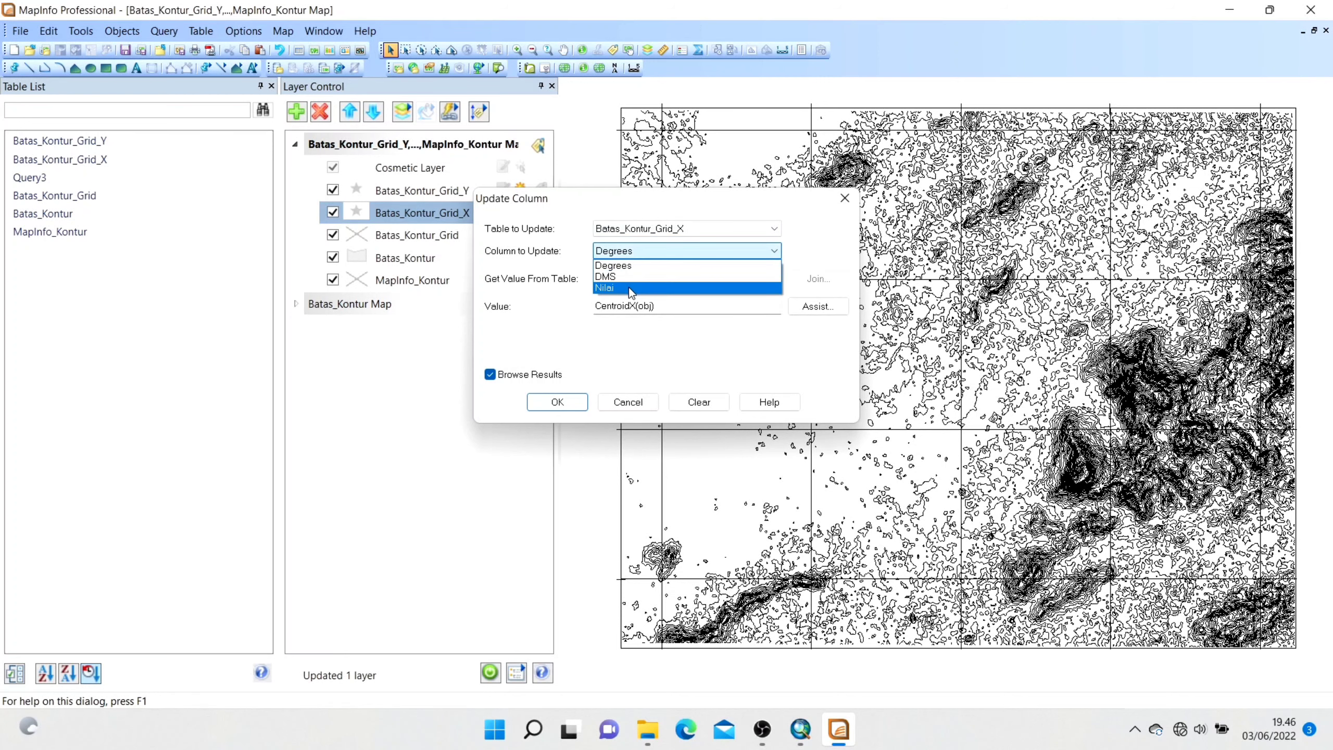
pyautogui.click(629, 288)
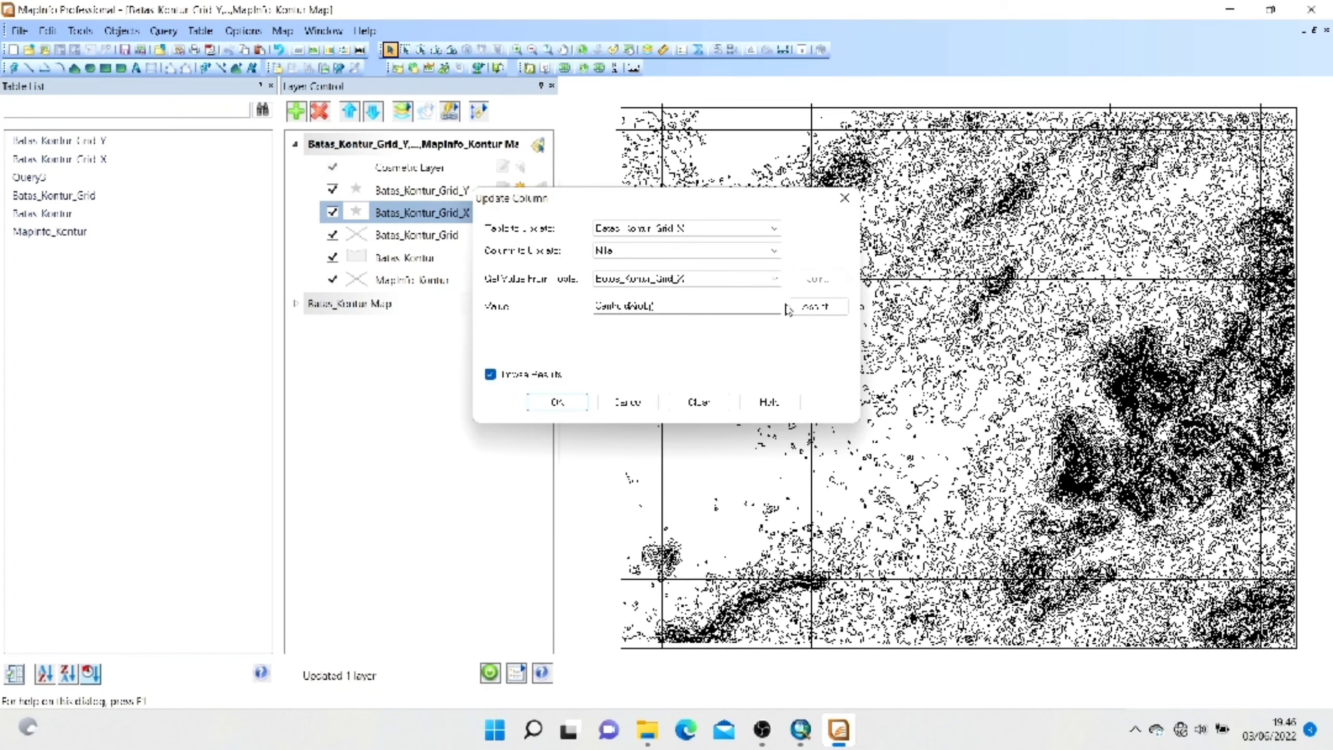
# Fill the Nilai column using the CentroidX function with the expression CentroidX(obj), and return to the maximized map
pyautogui.click(813, 307)
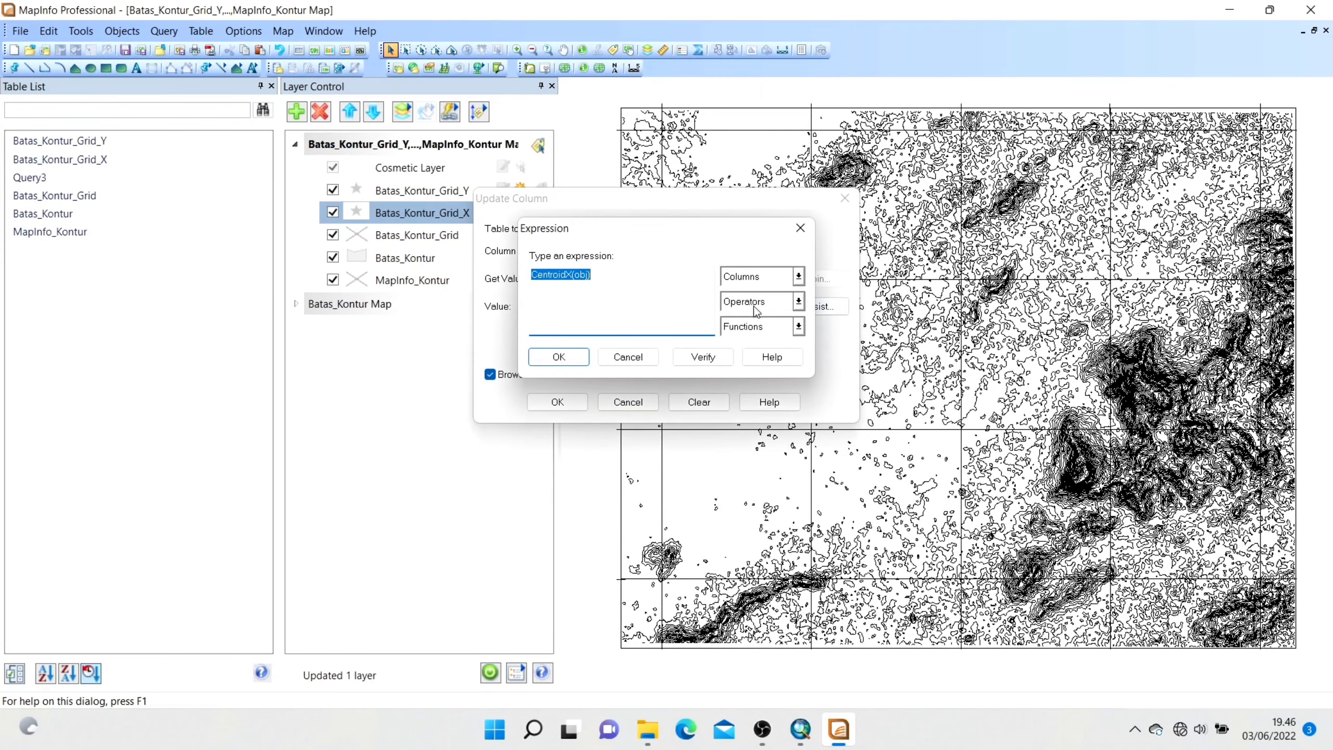
pyautogui.click(754, 326)
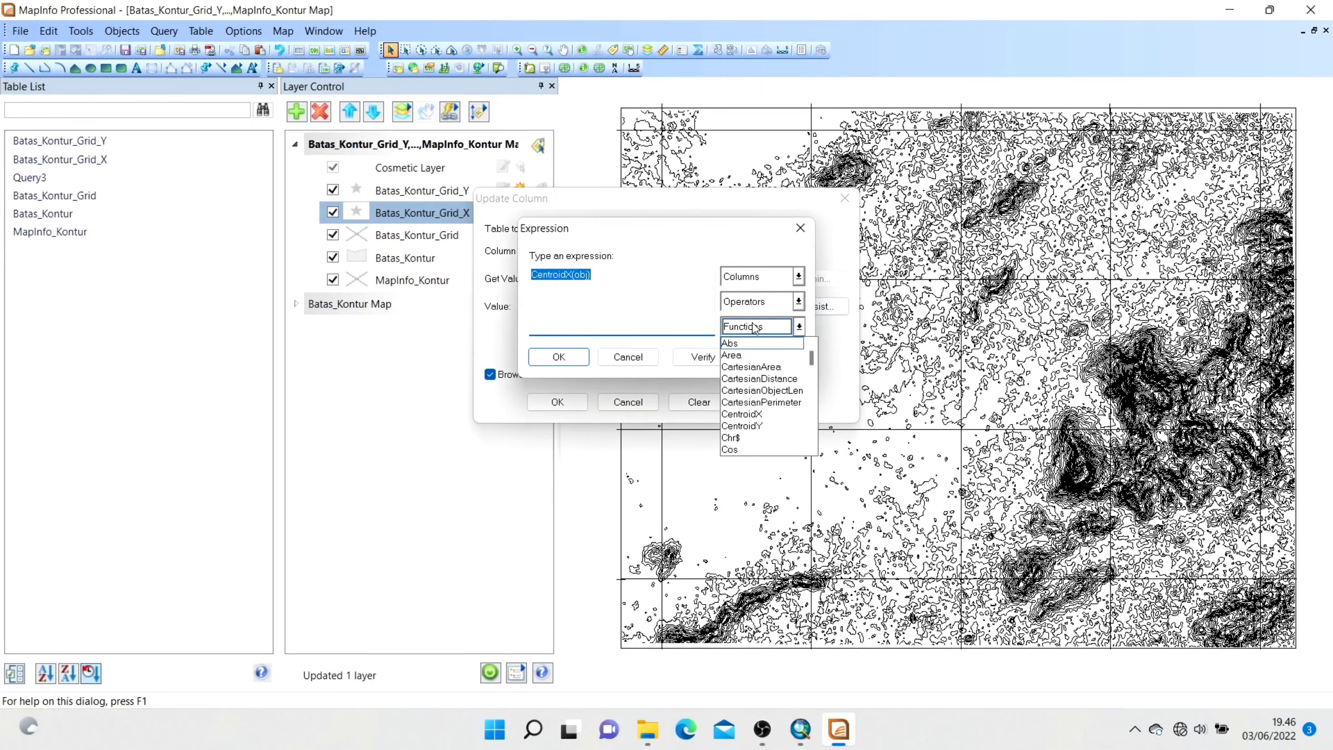
pyautogui.click(742, 414)
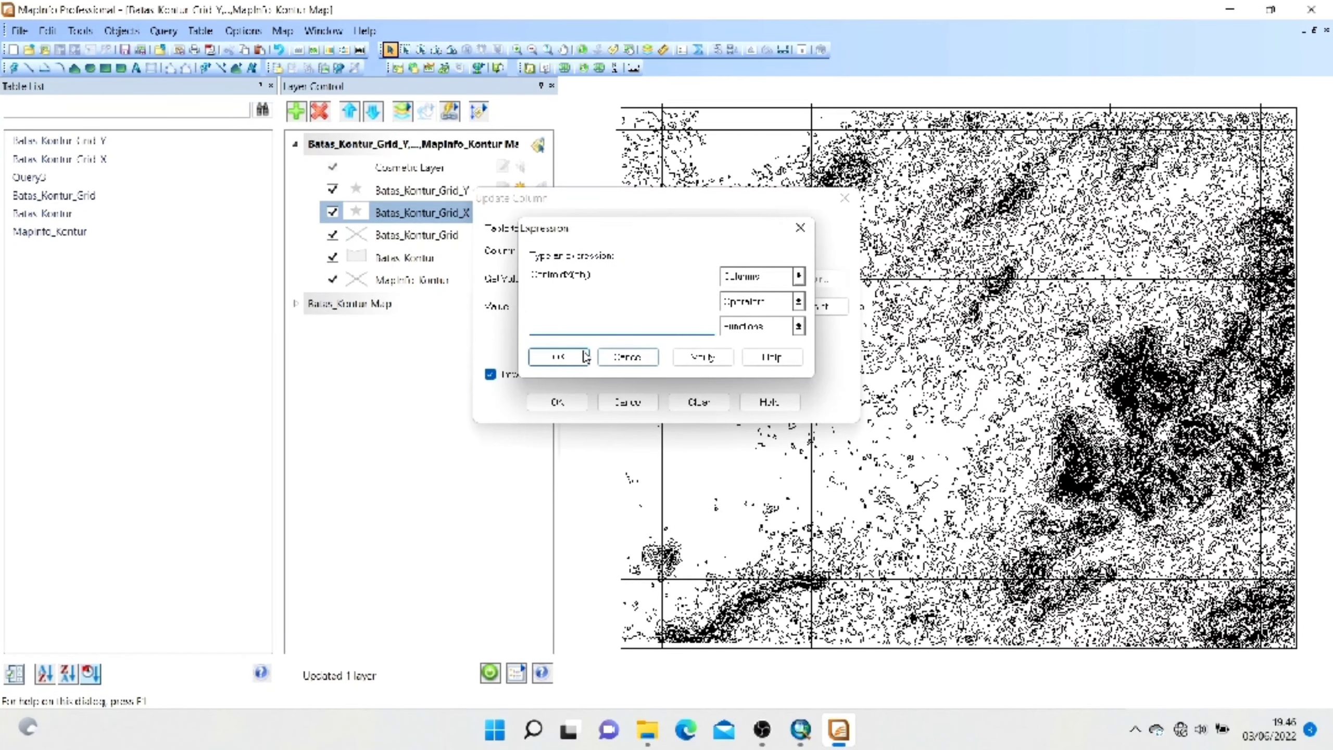
pyautogui.click(584, 357)
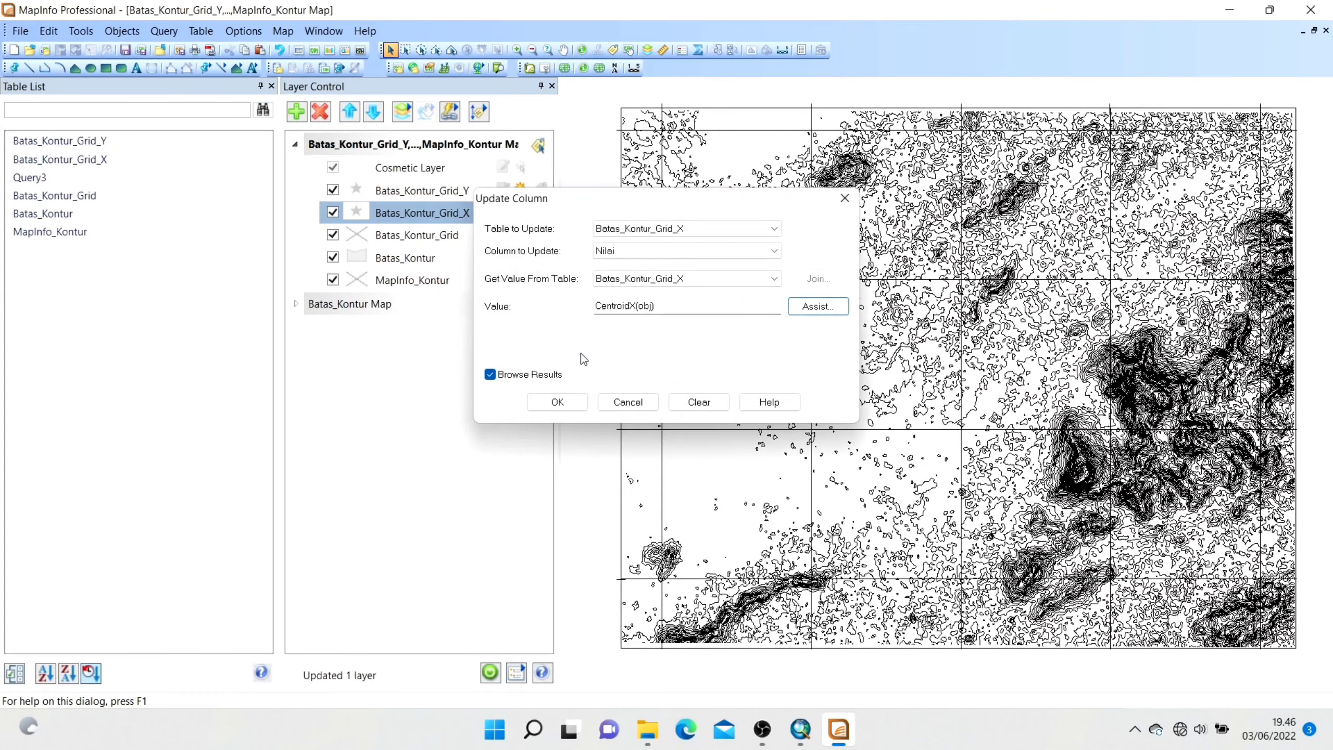
pyautogui.click(557, 401)
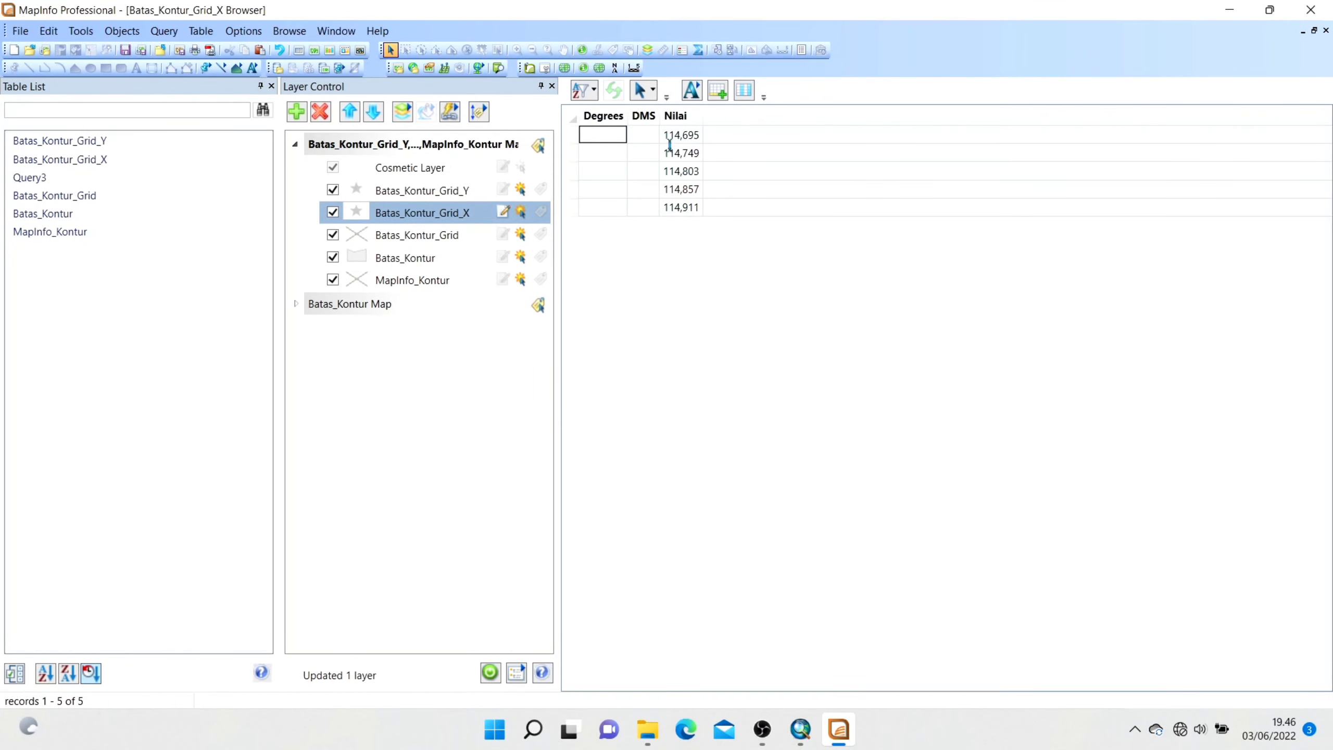
pyautogui.click(1303, 30)
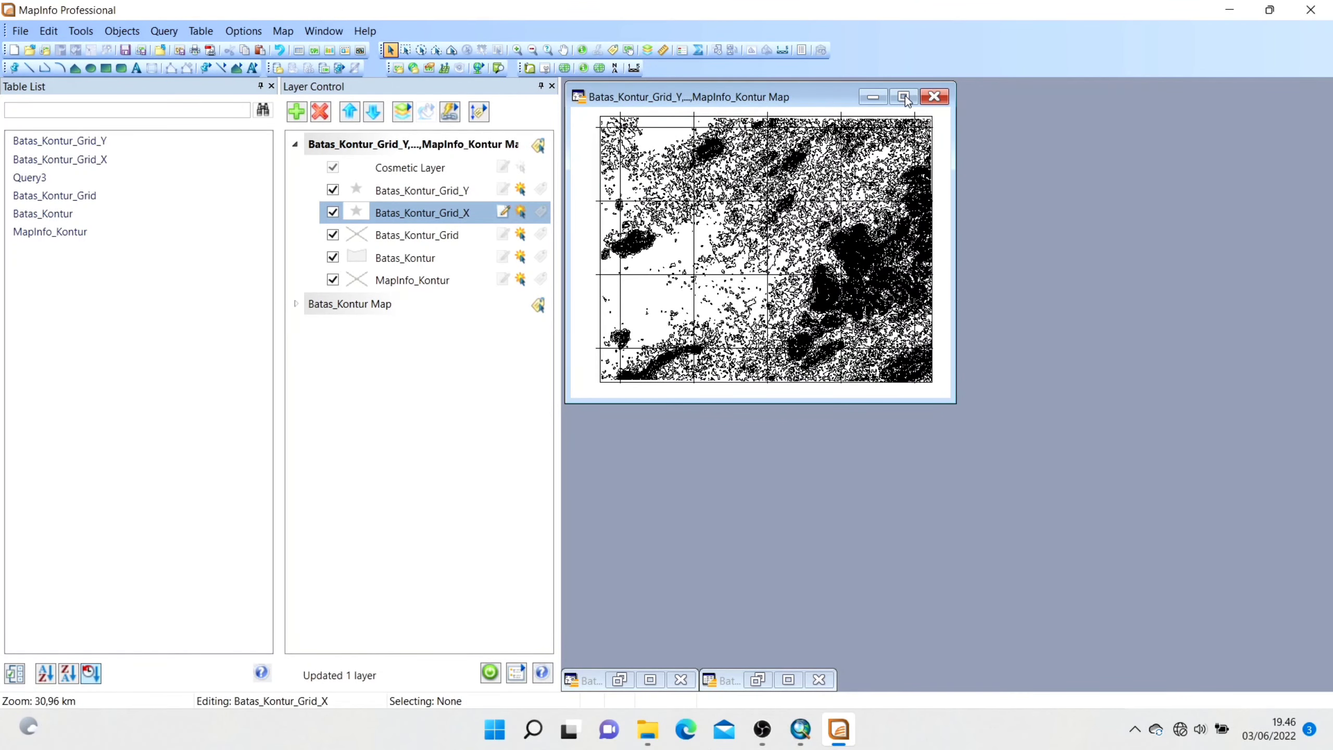
pyautogui.click(904, 97)
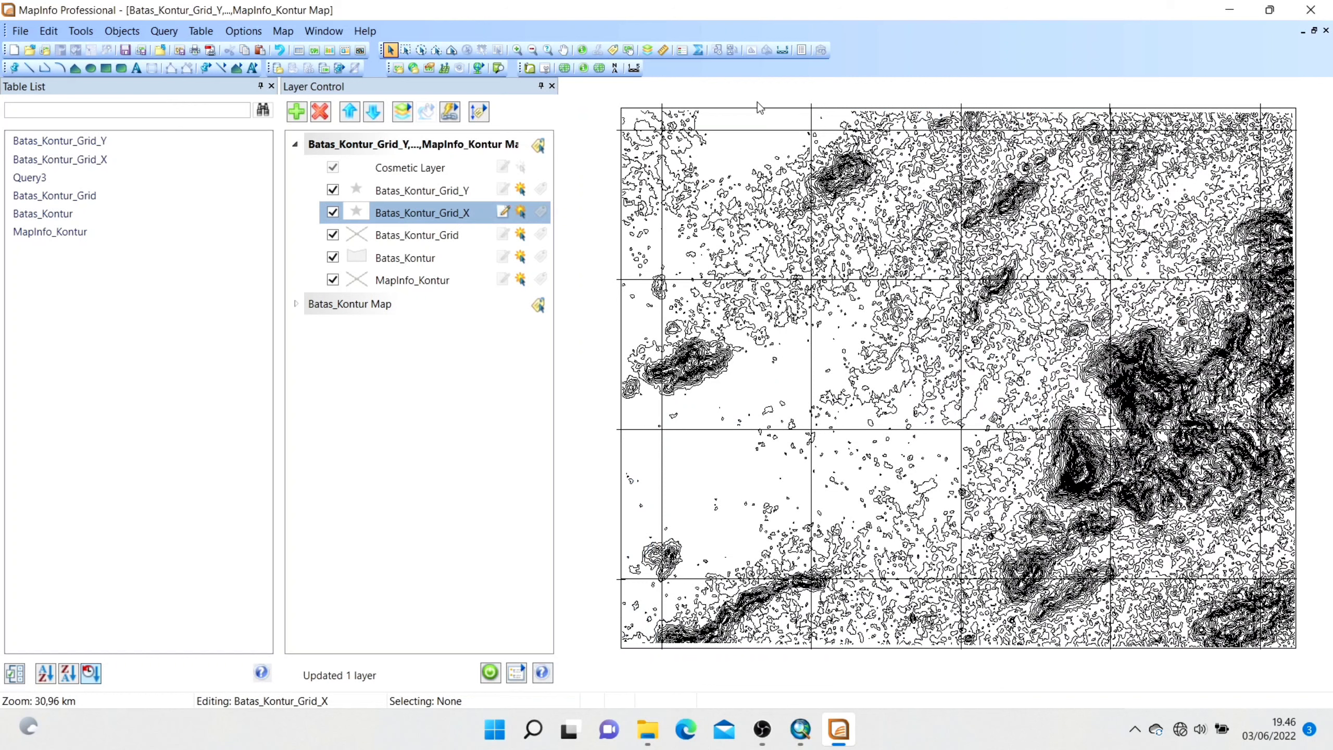
# Make Batas_Kontur_Grid_Y editable and set up a column update that targets its Nilai column
pyautogui.click(503, 190)
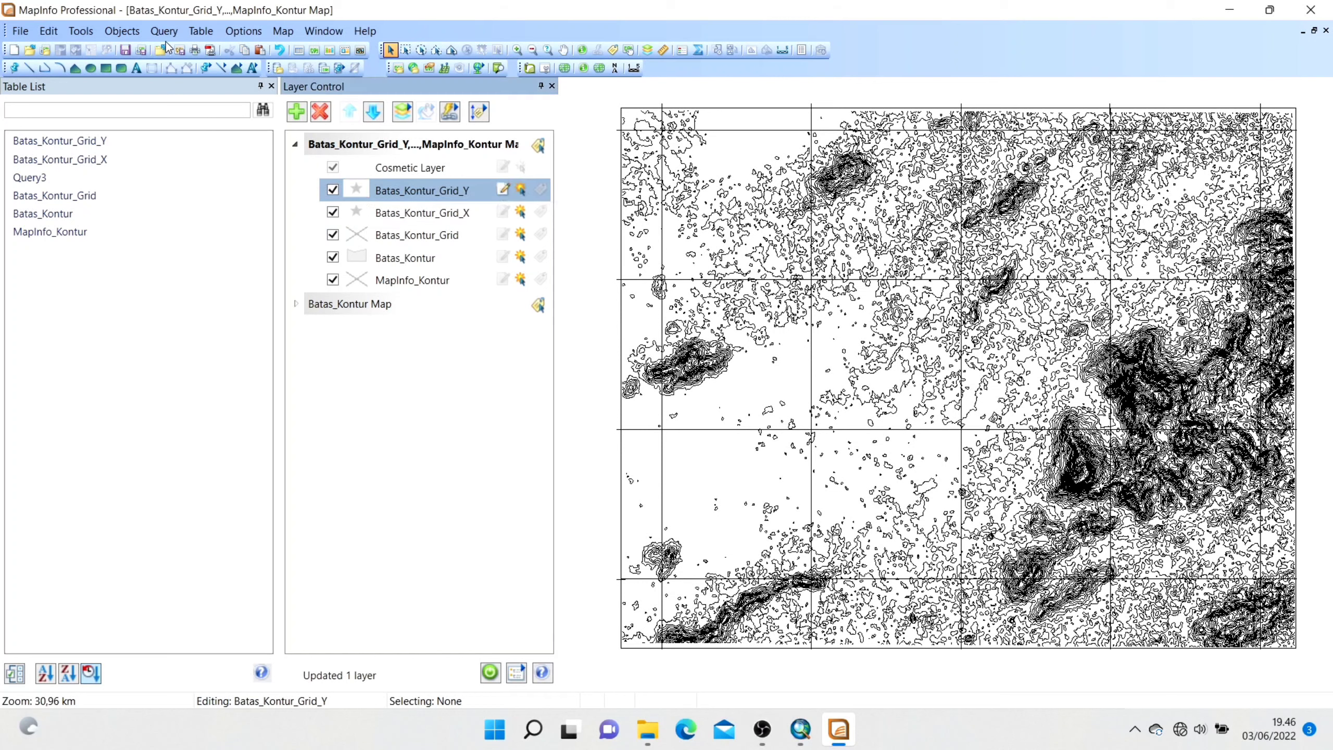
pyautogui.click(201, 30)
pyautogui.click(225, 48)
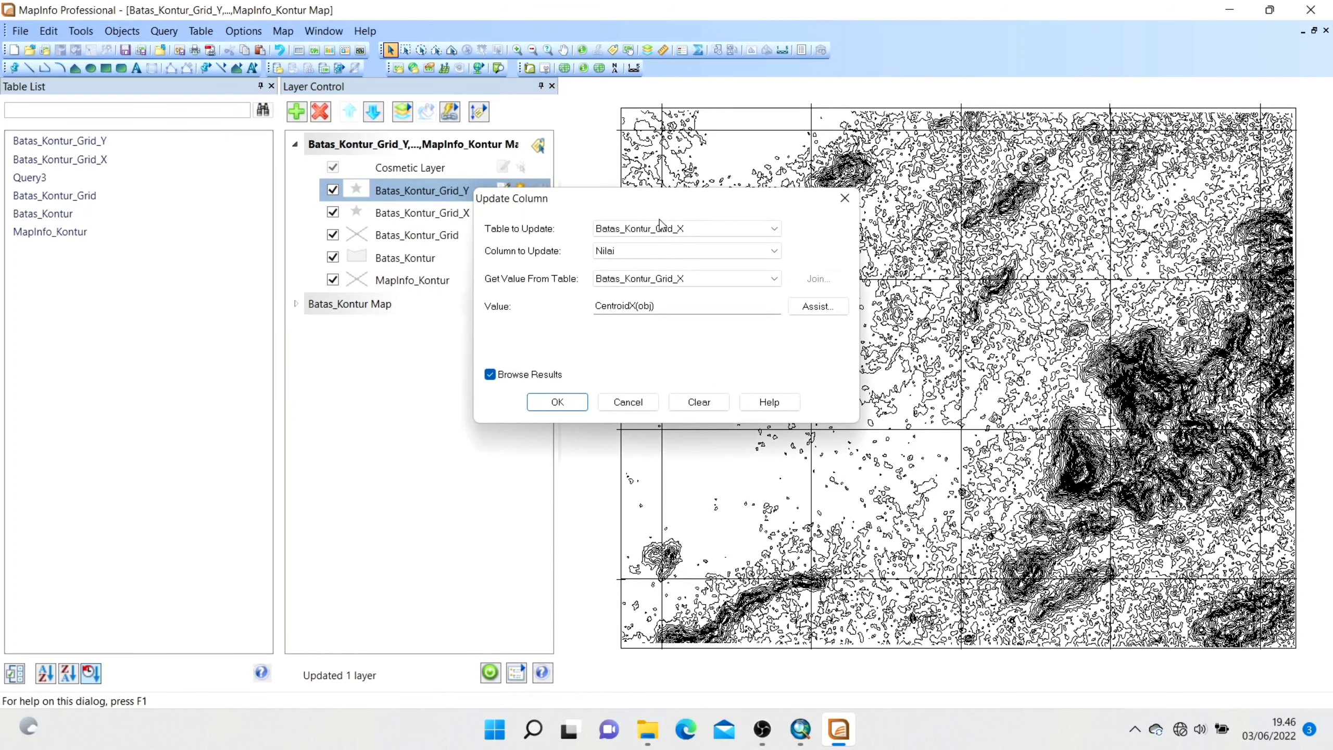
pyautogui.click(756, 228)
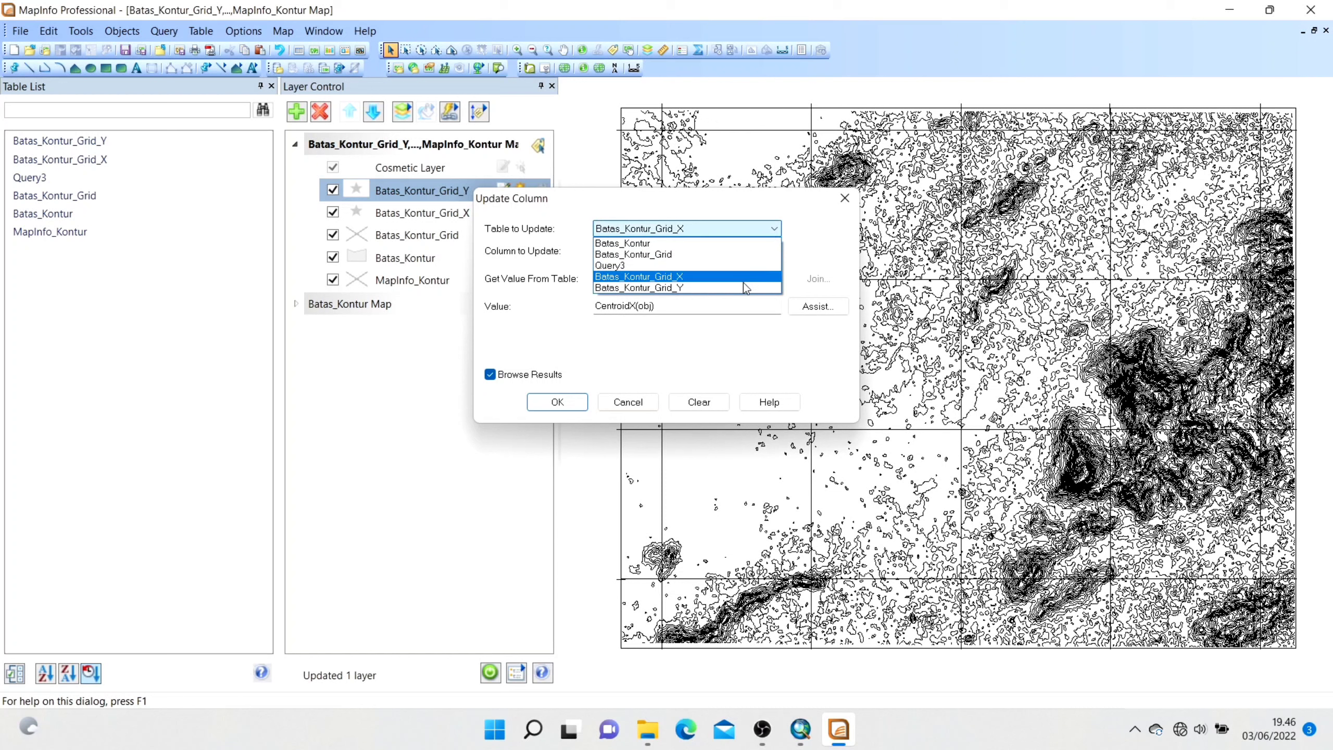
pyautogui.click(743, 286)
pyautogui.click(747, 252)
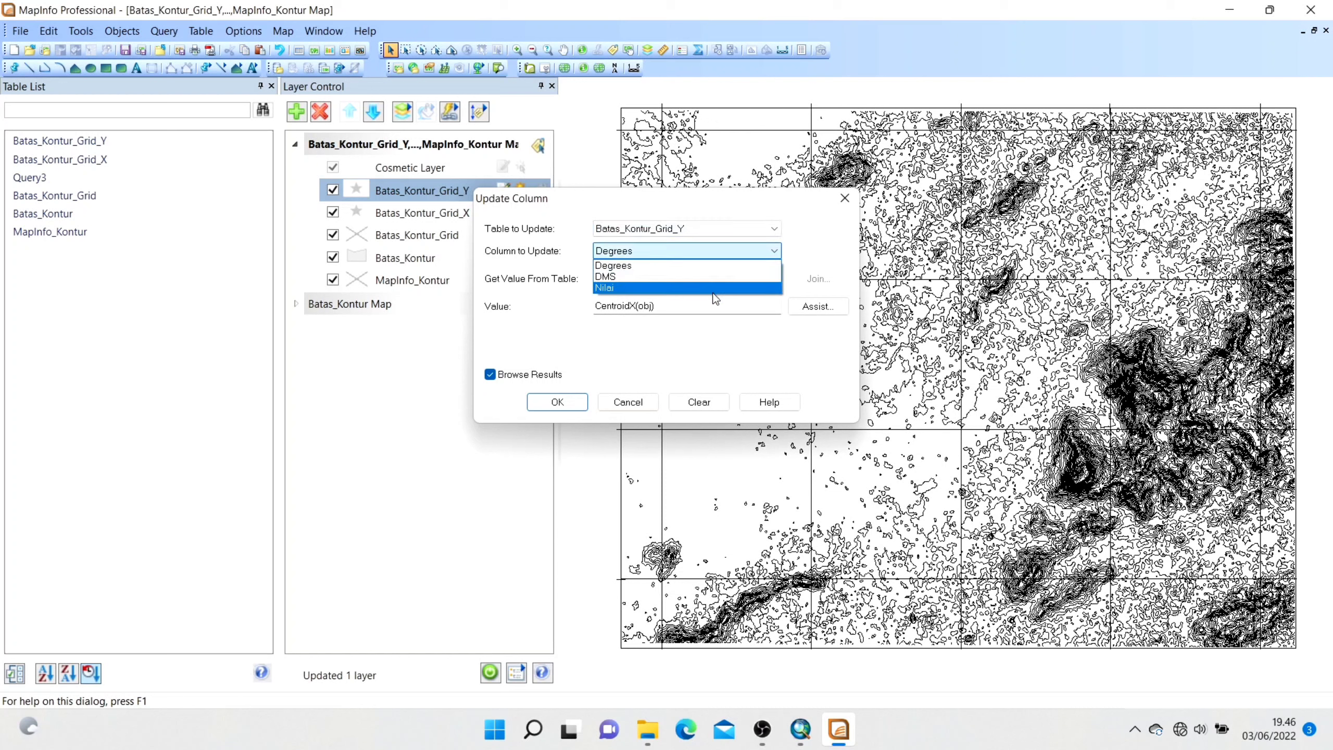
pyautogui.click(711, 289)
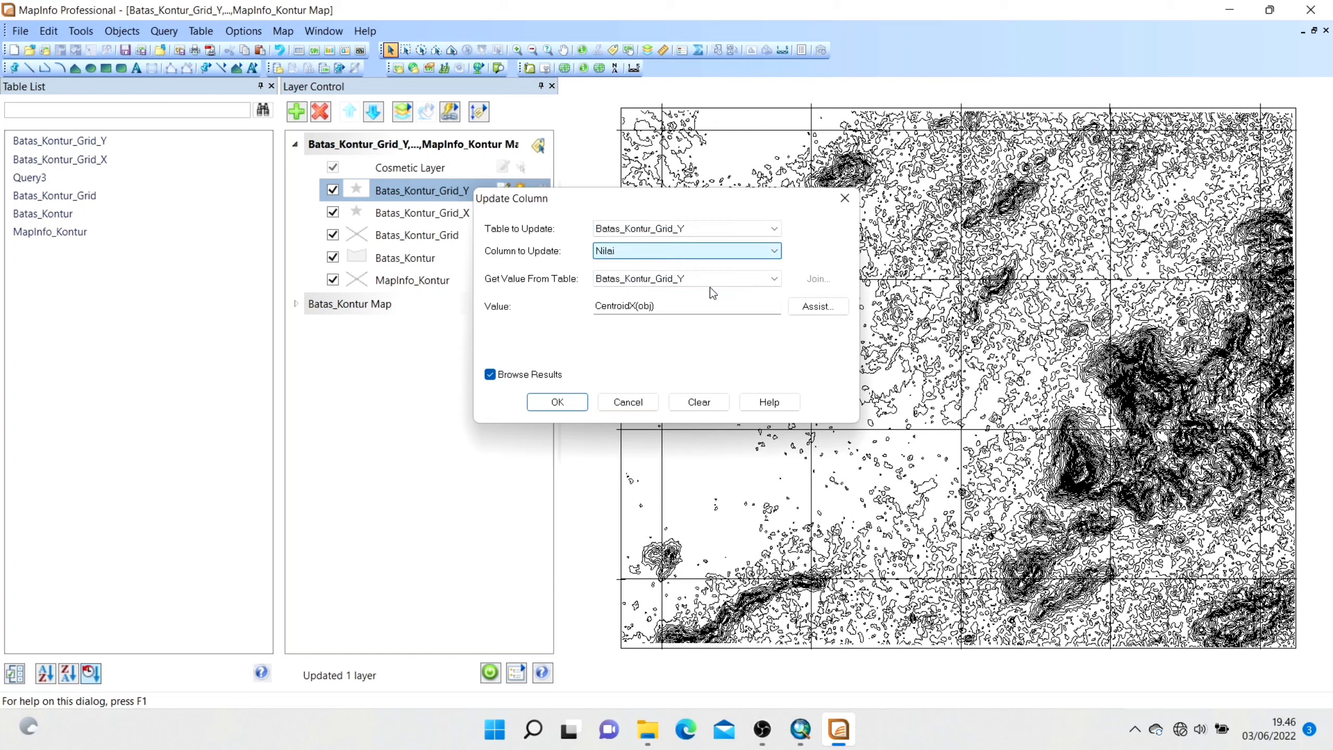
# Fill the Nilai column using the CentroidY function with the expression CentroidY(obj), and return to the maximized map
pyautogui.click(803, 310)
pyautogui.click(772, 325)
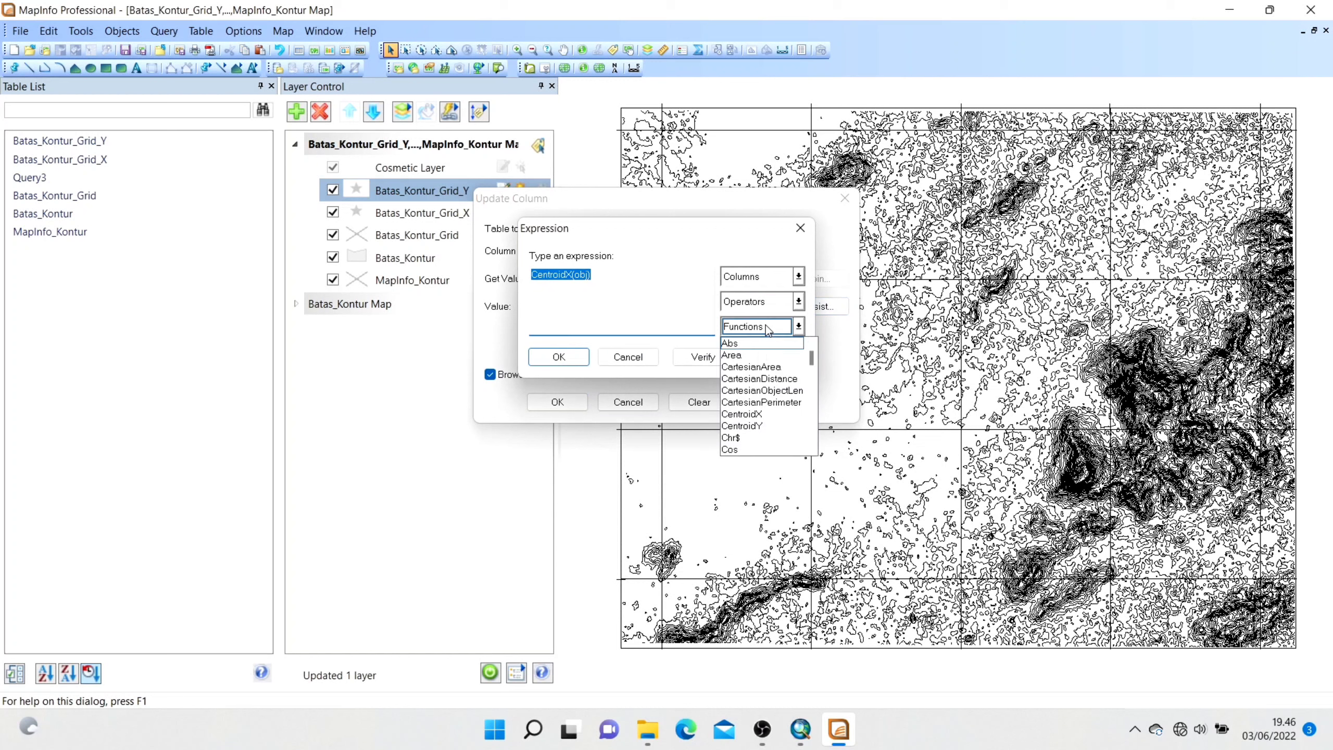
pyautogui.click(763, 427)
pyautogui.click(558, 356)
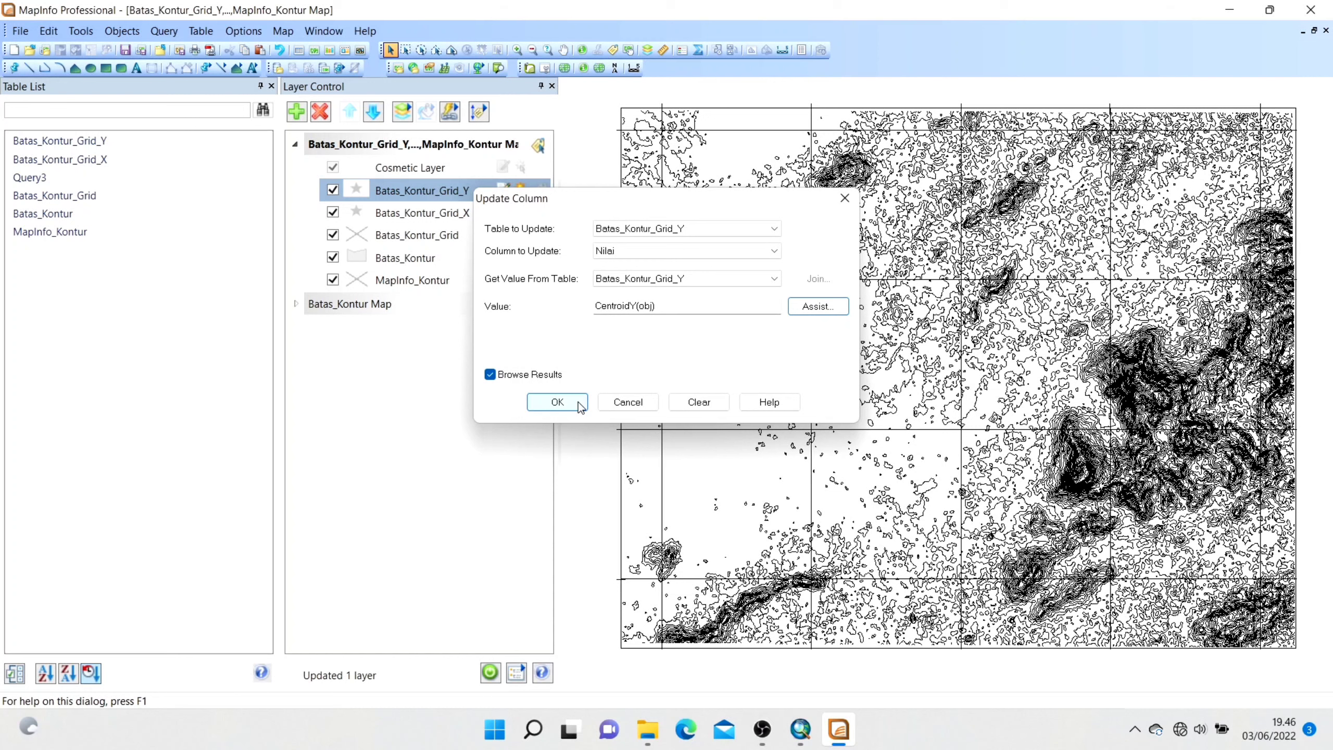
pyautogui.click(557, 401)
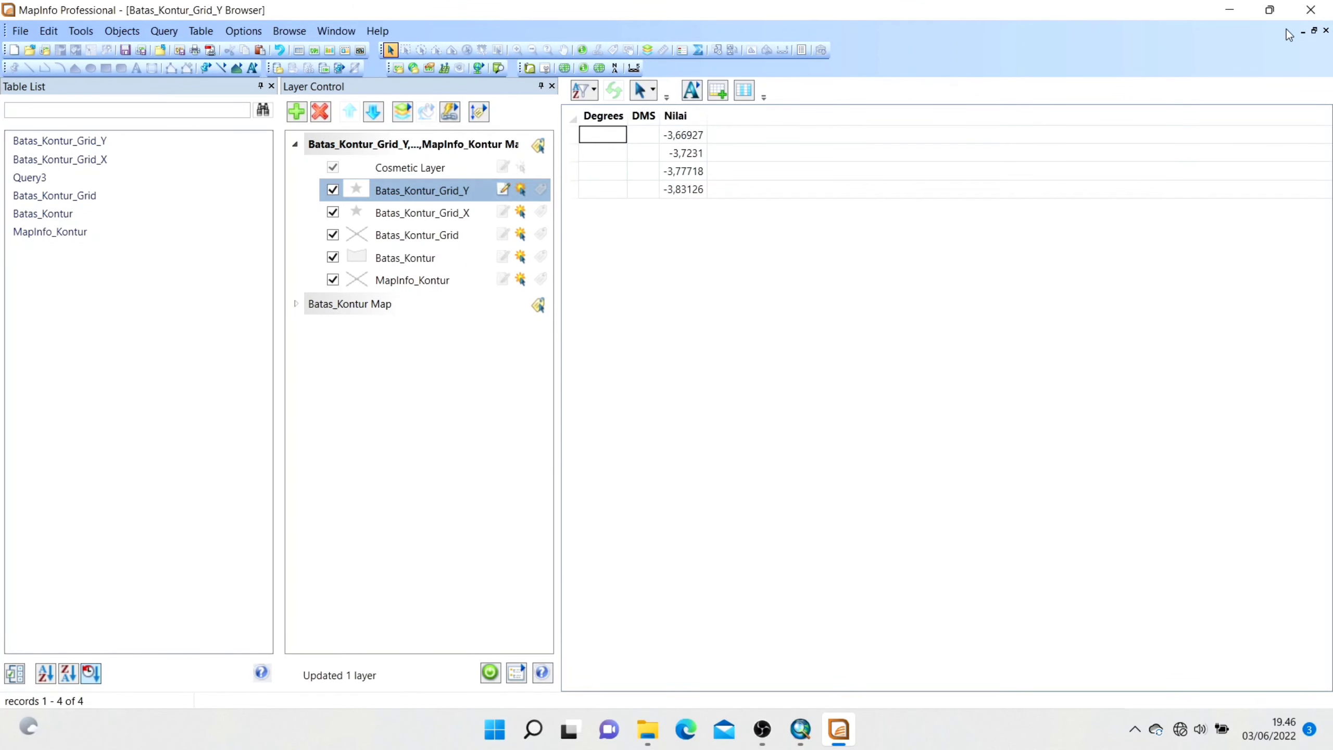
pyautogui.click(1302, 31)
pyautogui.click(910, 98)
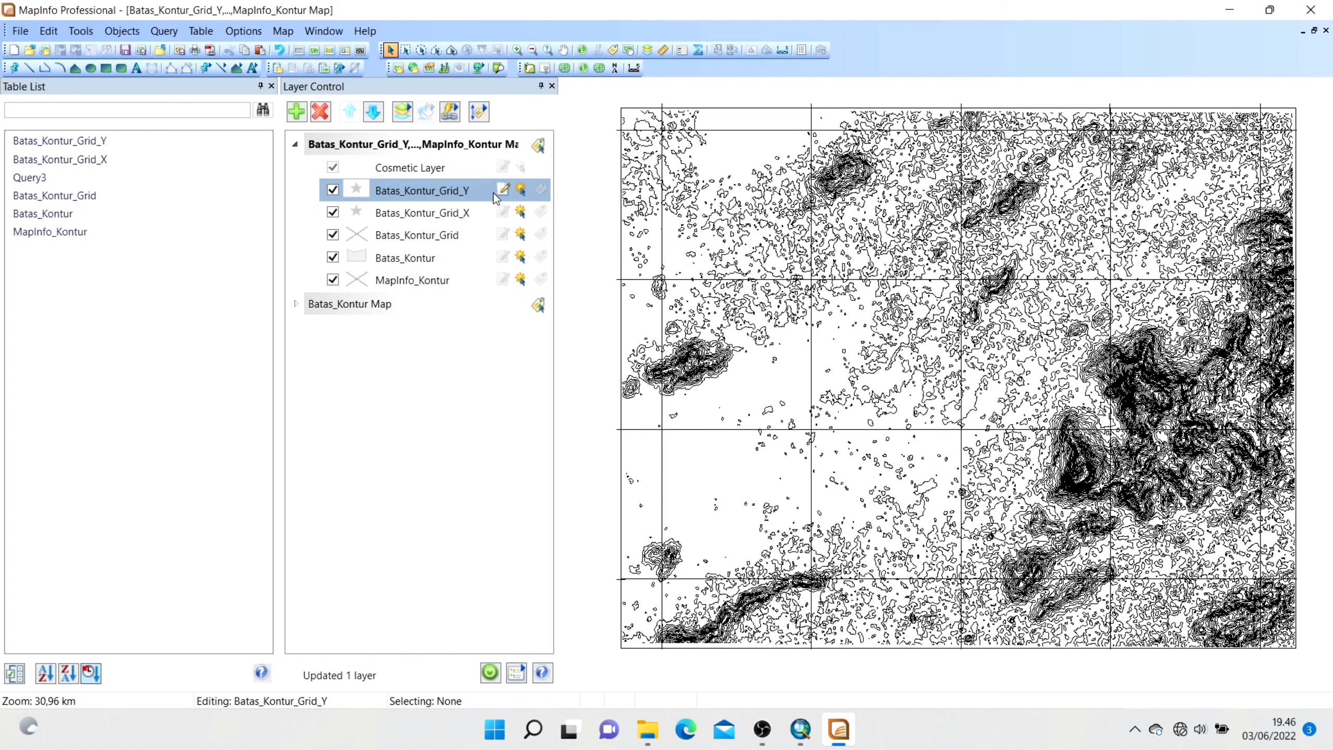
pyautogui.click(502, 210)
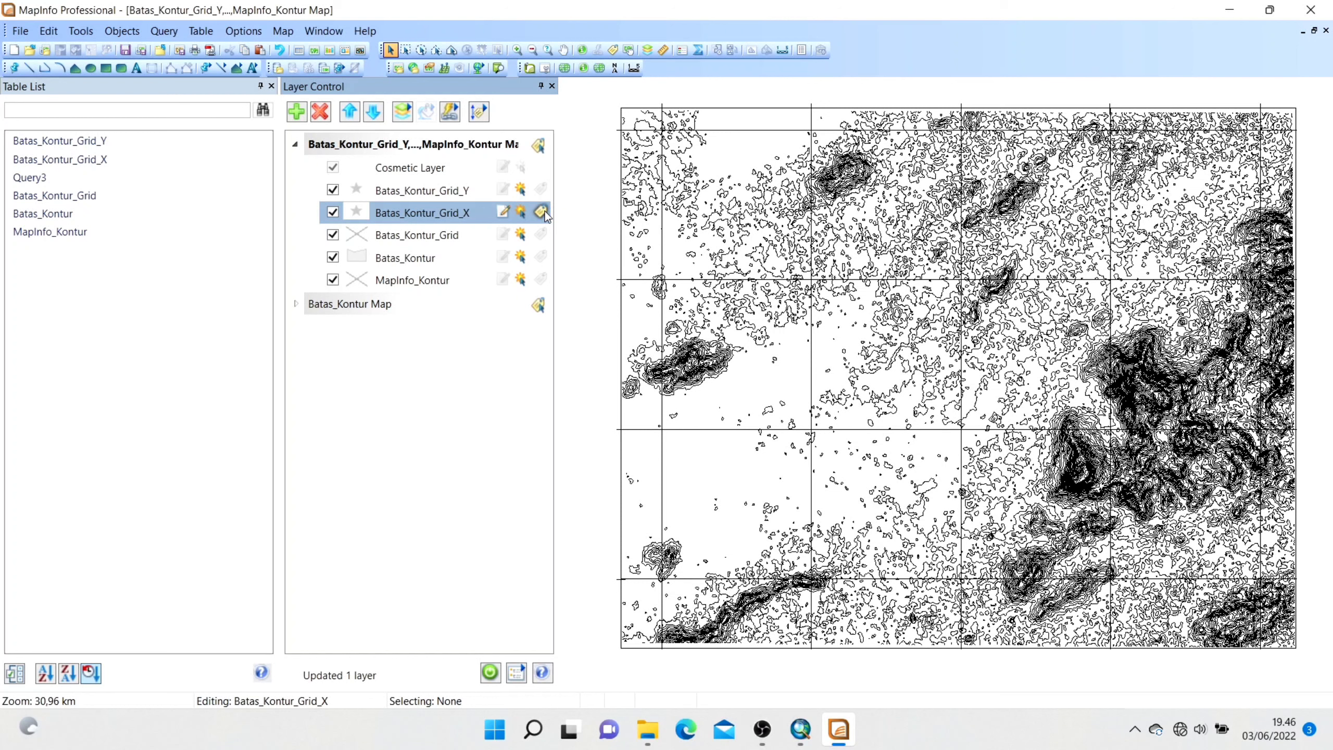
pyautogui.click(547, 193)
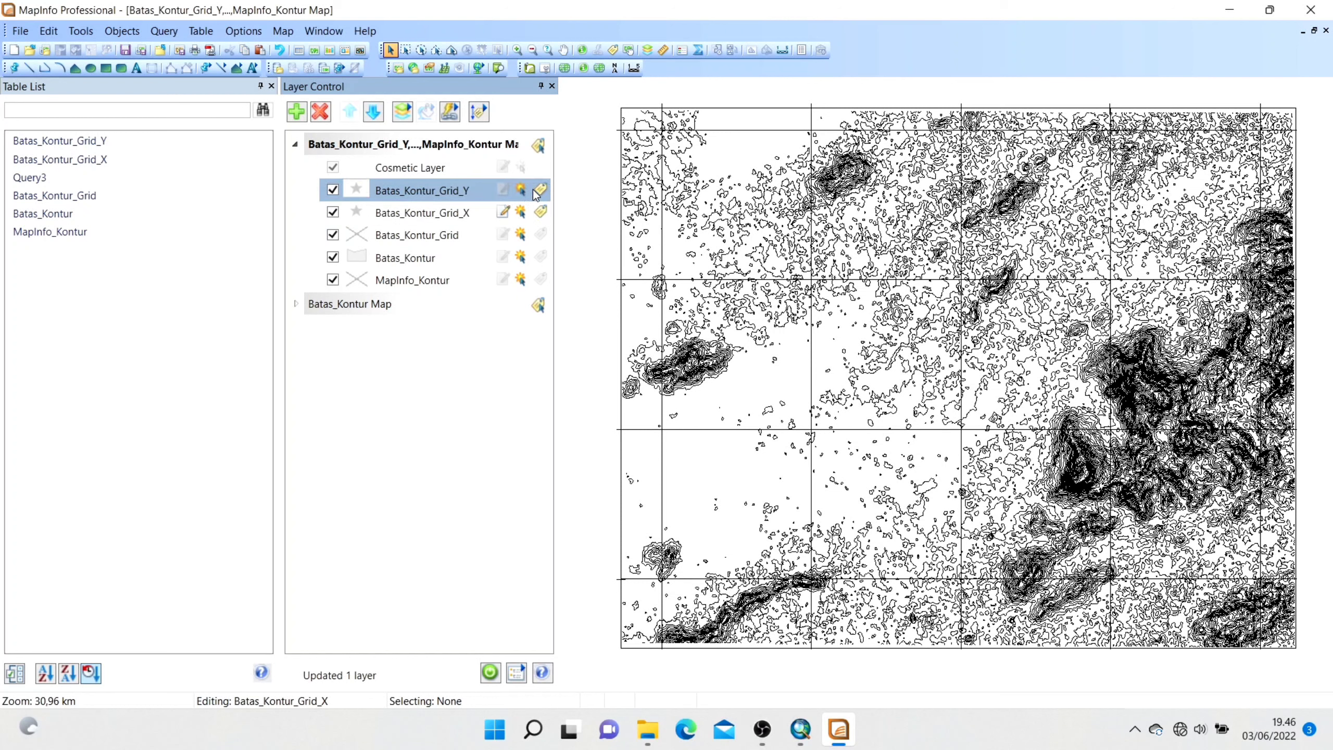
pyautogui.click(540, 212)
pyautogui.click(542, 191)
# Open the label properties of Batas_Kontur_Grid_X and label its points with the Nilai column
pyautogui.rightClick(472, 210)
pyautogui.click(518, 244)
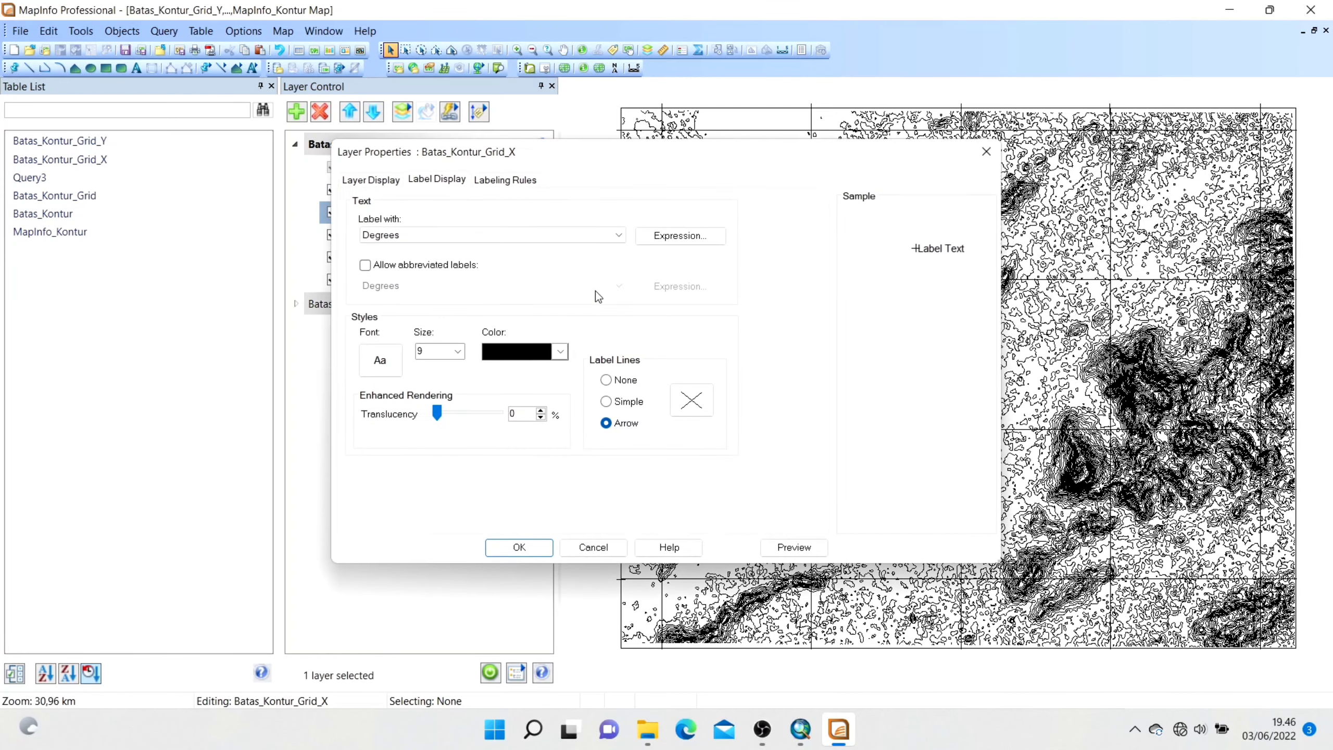
pyautogui.click(479, 236)
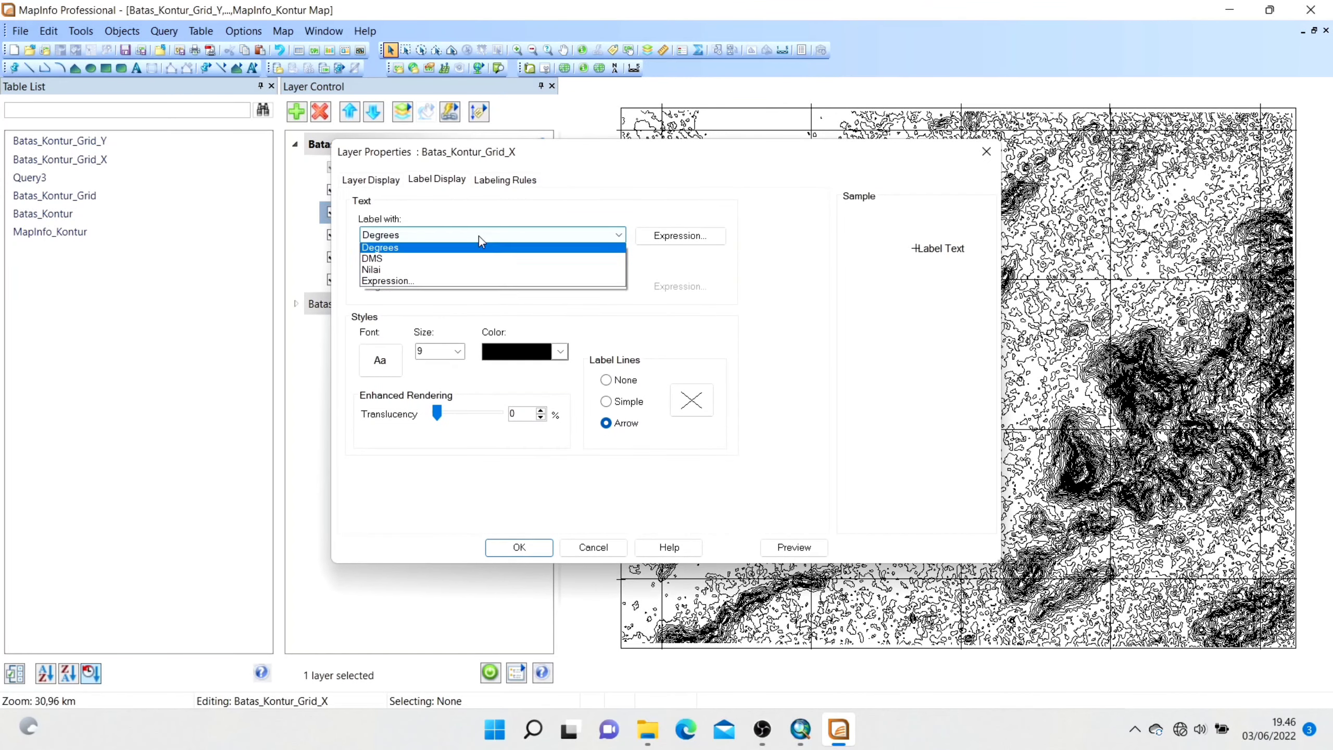
pyautogui.click(437, 273)
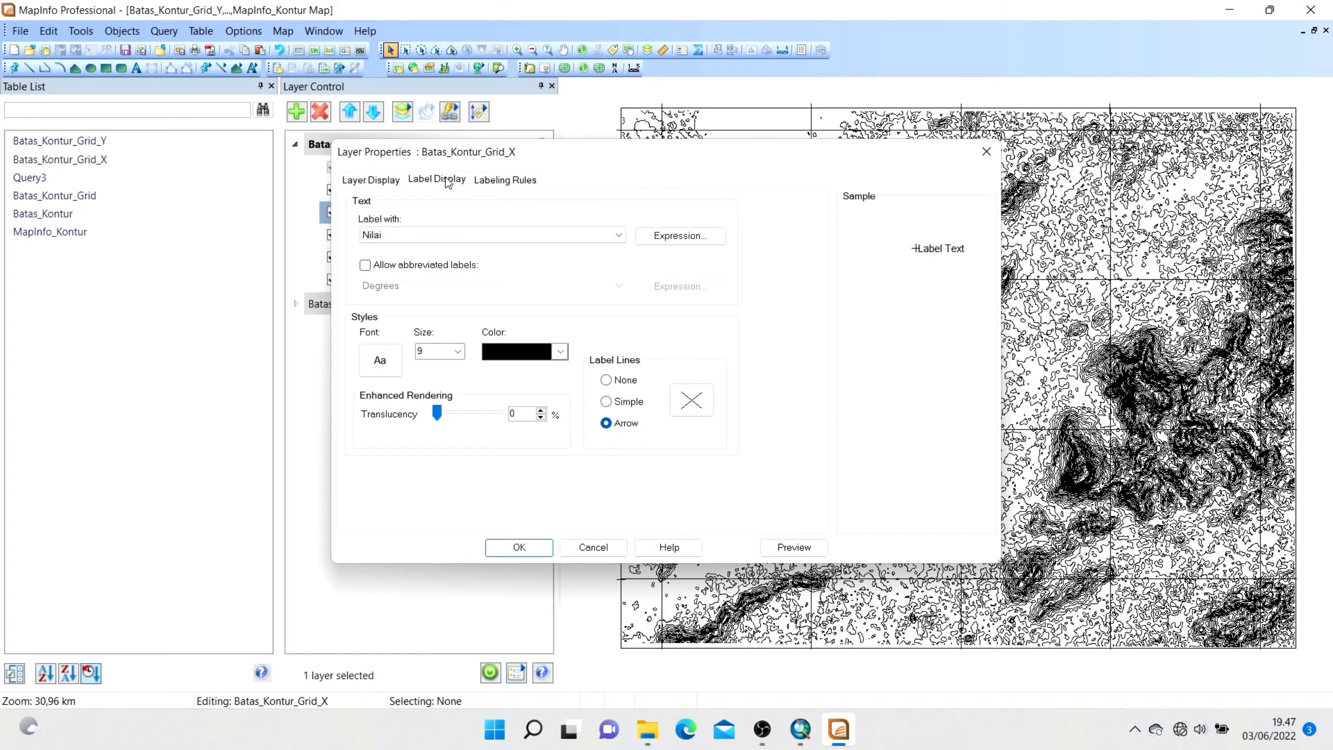
# Position the Batas_Kontur_Grid_X labels centred above their points and turn on automatic labels for the layer
pyautogui.click(490, 181)
pyautogui.click(412, 257)
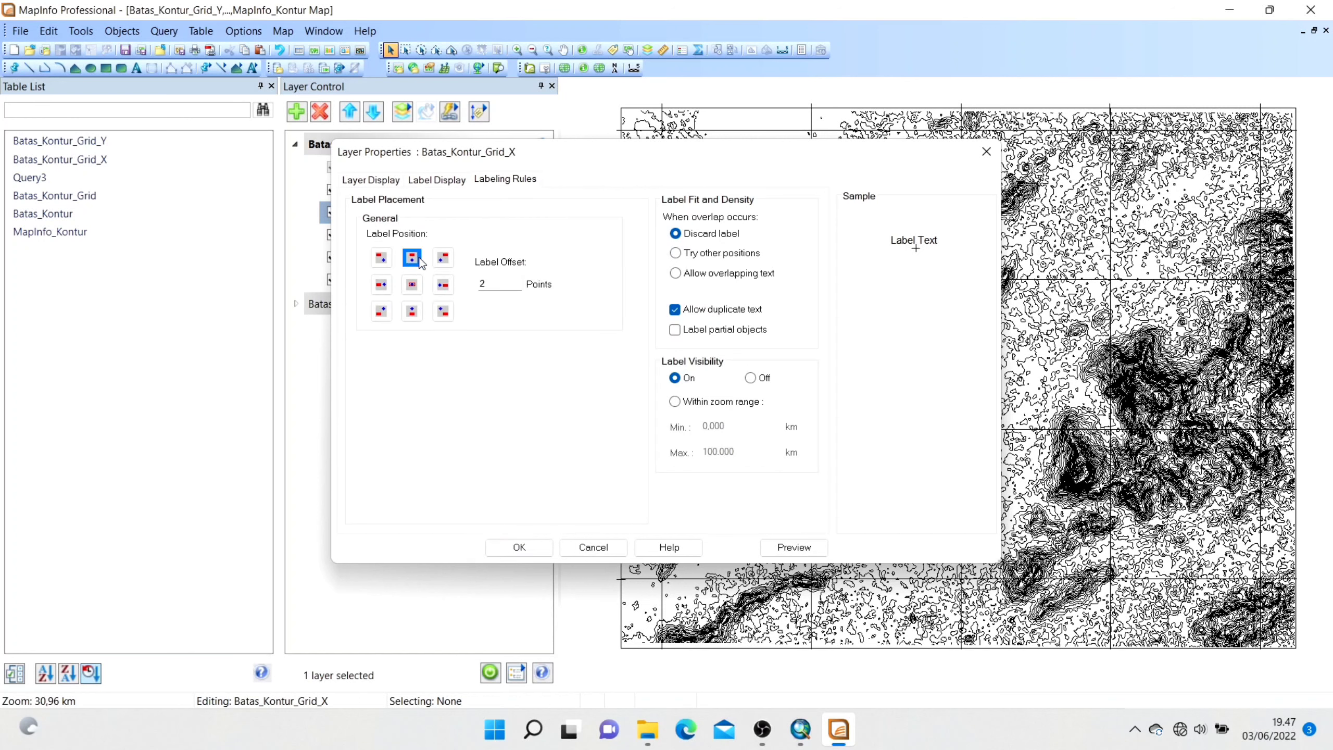
pyautogui.click(496, 284)
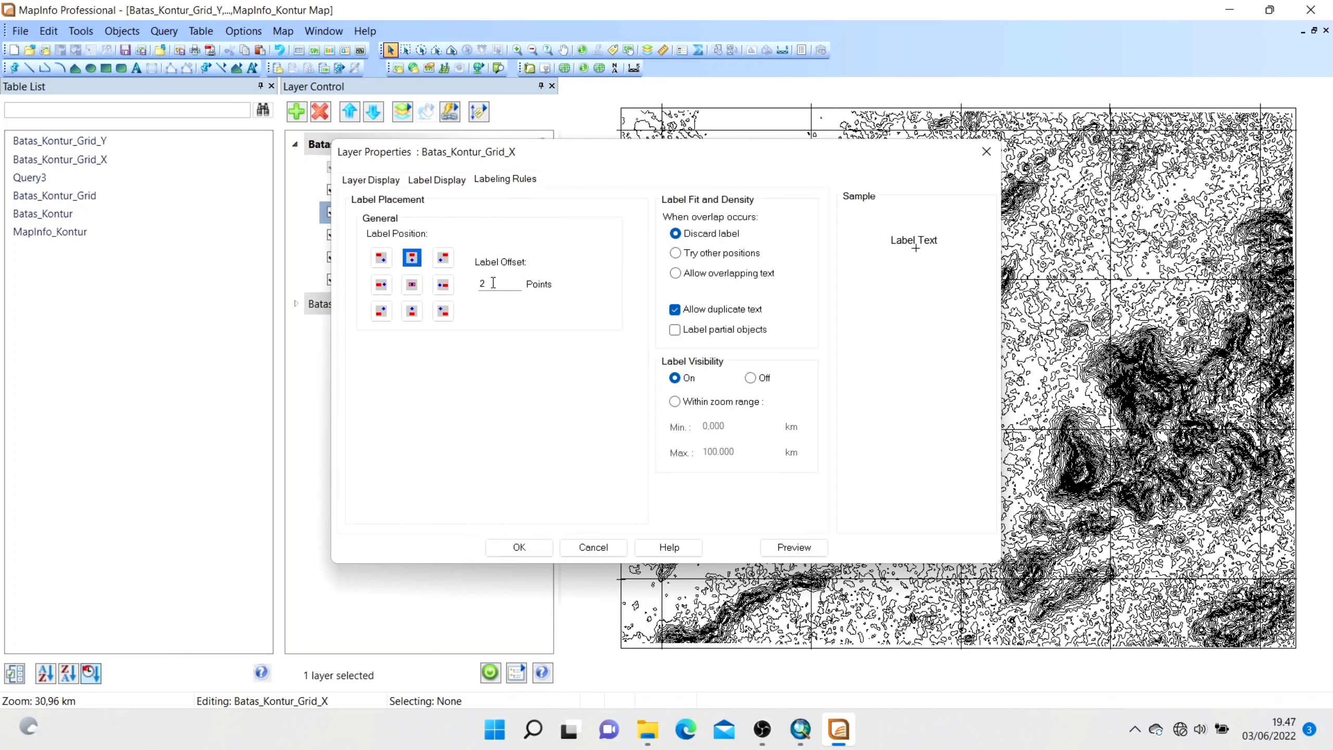
pyautogui.click(520, 546)
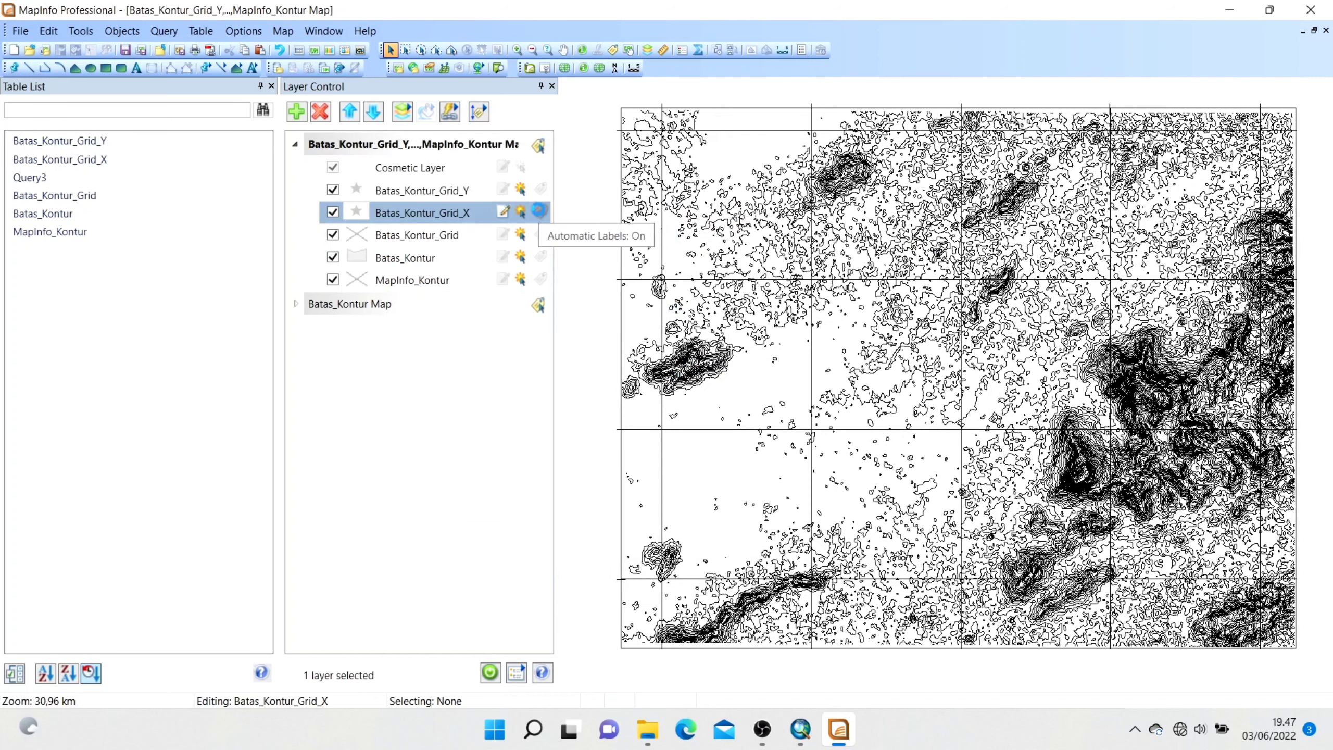
pyautogui.click(540, 212)
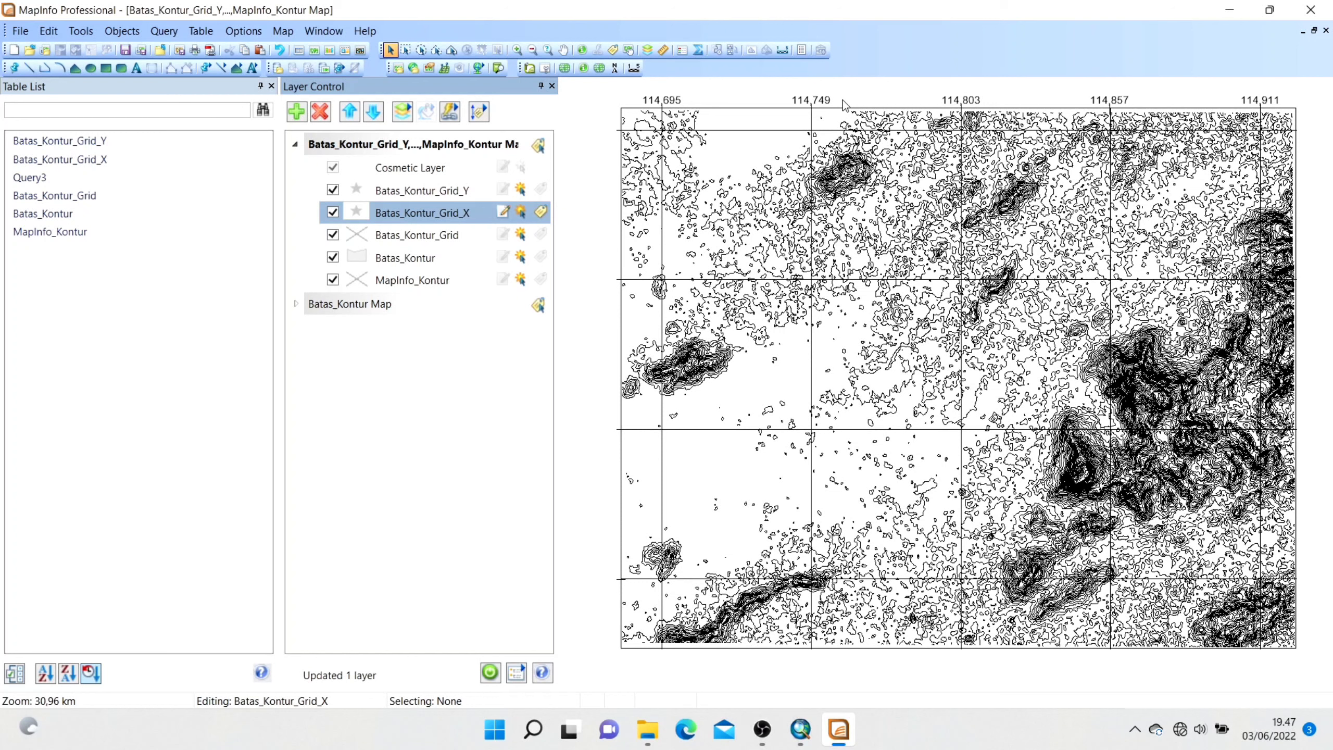
# Make Batas_Kontur_Grid_Y editable and set its label position to the left of the points
pyautogui.click(505, 194)
pyautogui.rightClick(476, 193)
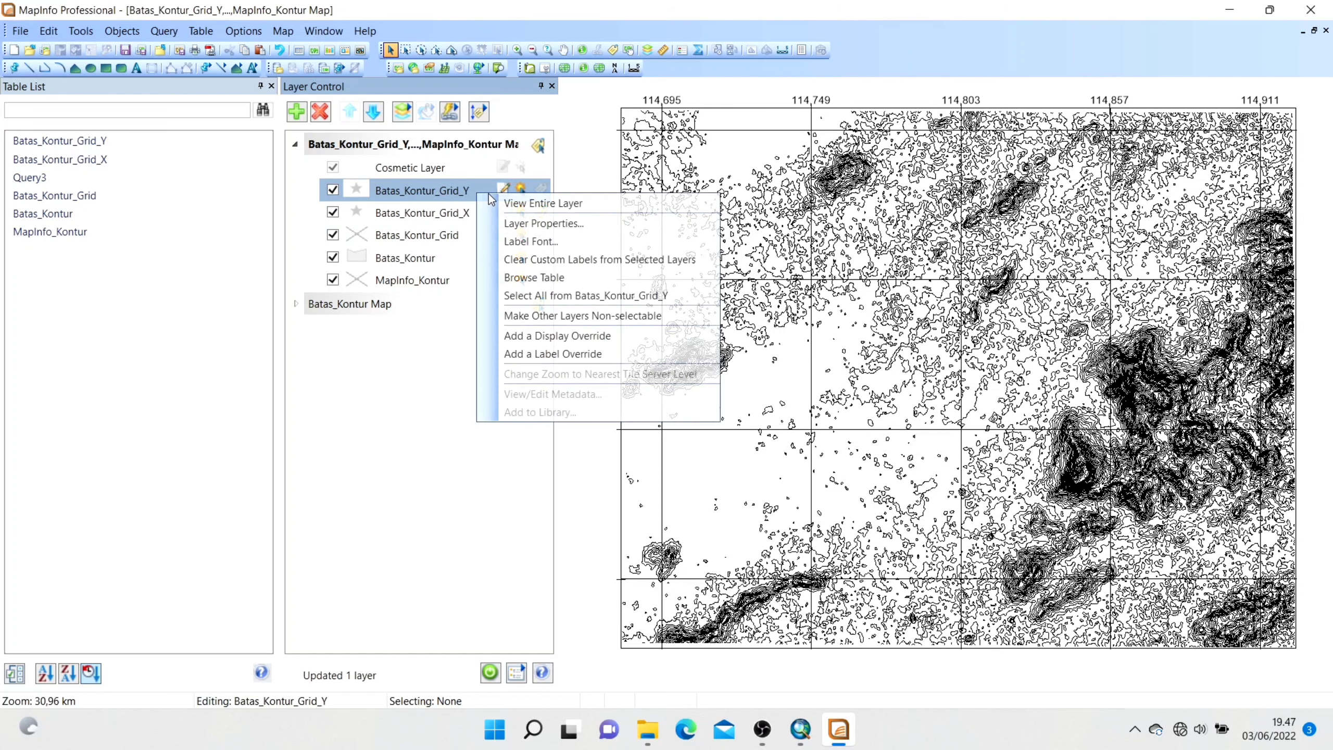
pyautogui.click(536, 225)
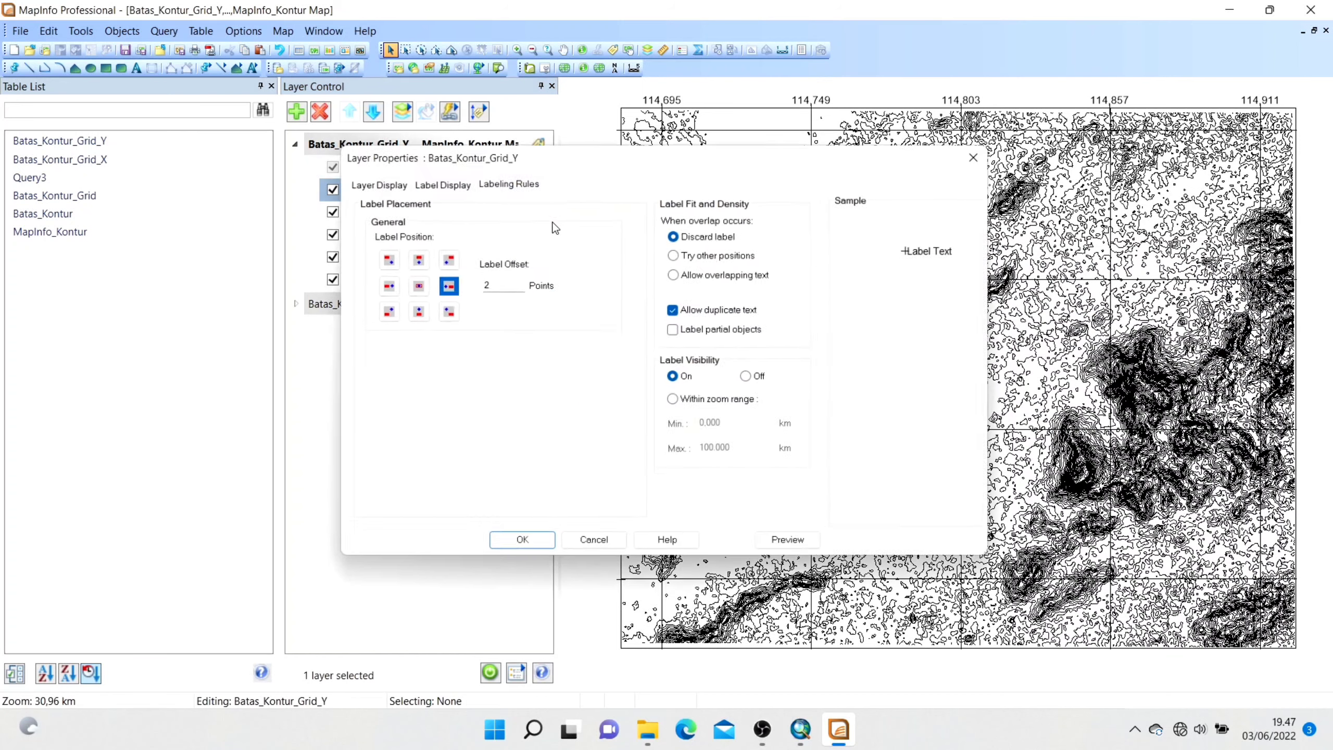
pyautogui.click(381, 285)
# Label the Batas_Kontur_Grid_Y points with the Nilai column and turn on automatic labels for the layer
pyautogui.click(419, 181)
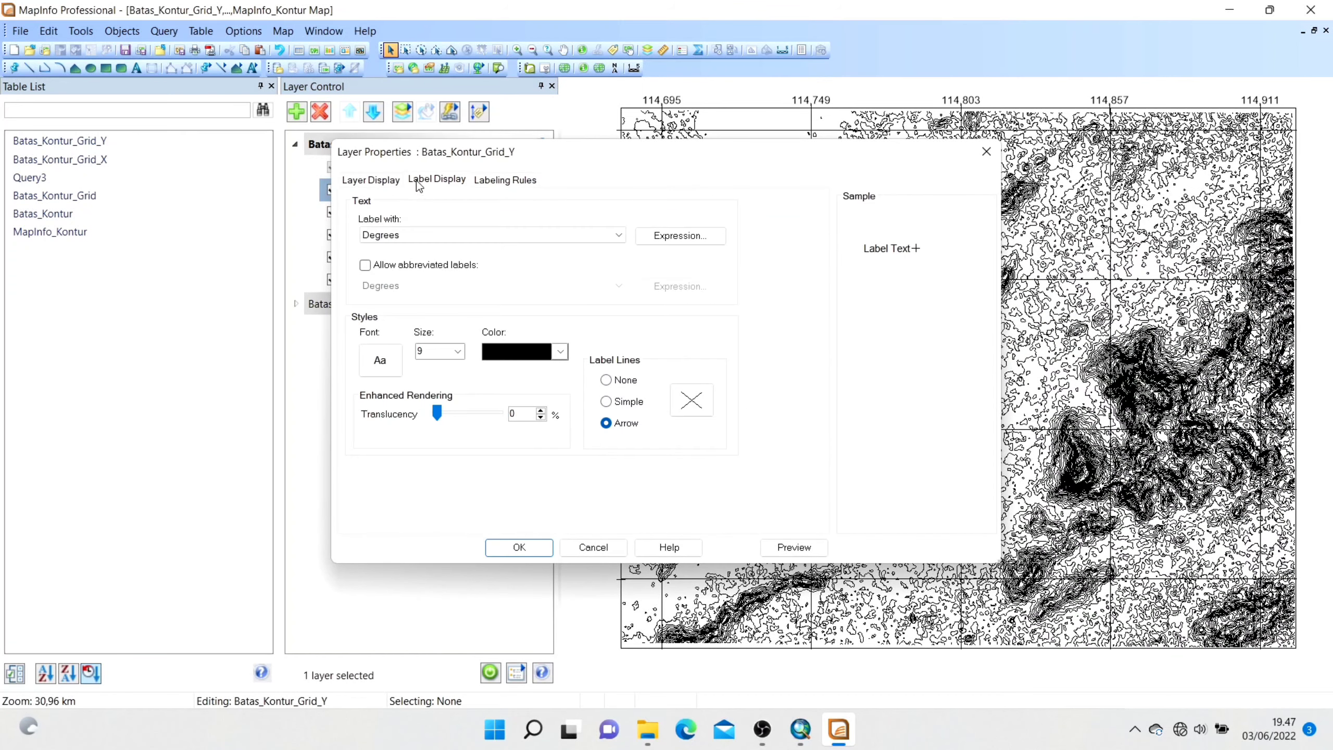
pyautogui.click(418, 235)
pyautogui.click(418, 271)
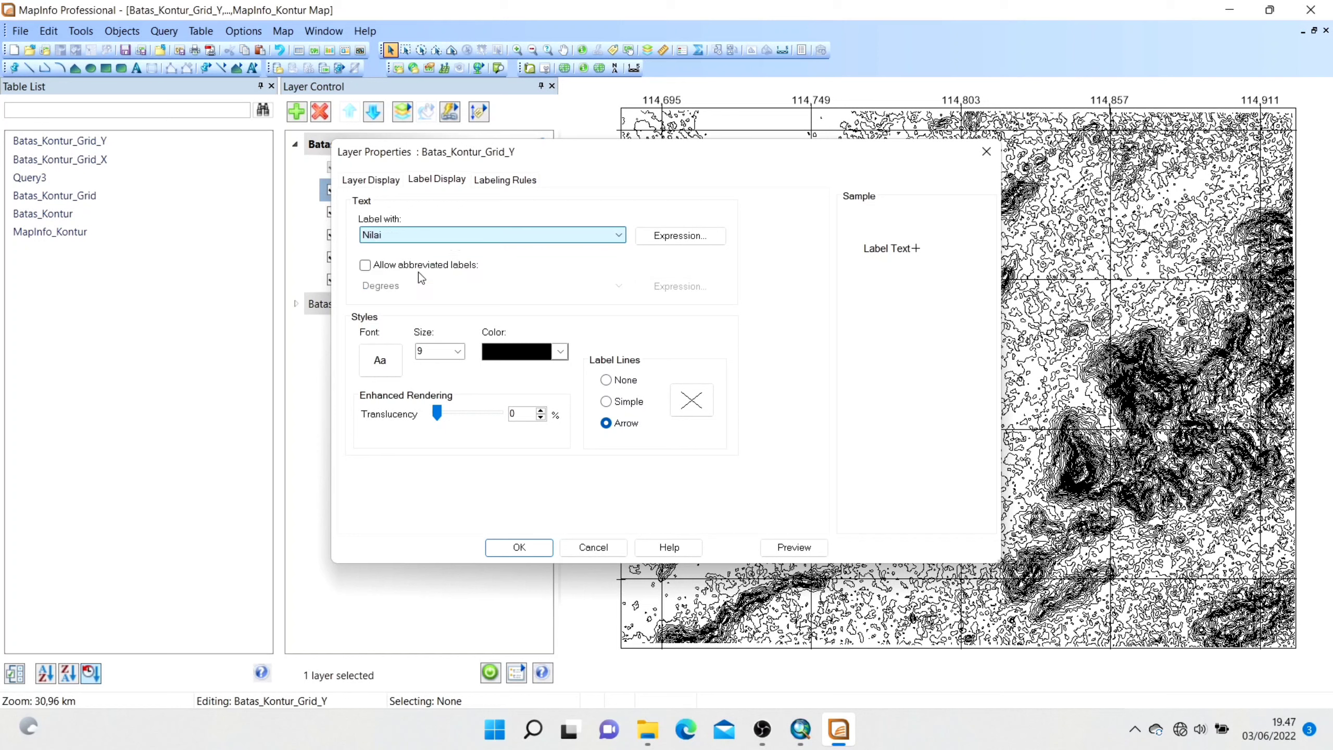
pyautogui.click(517, 555)
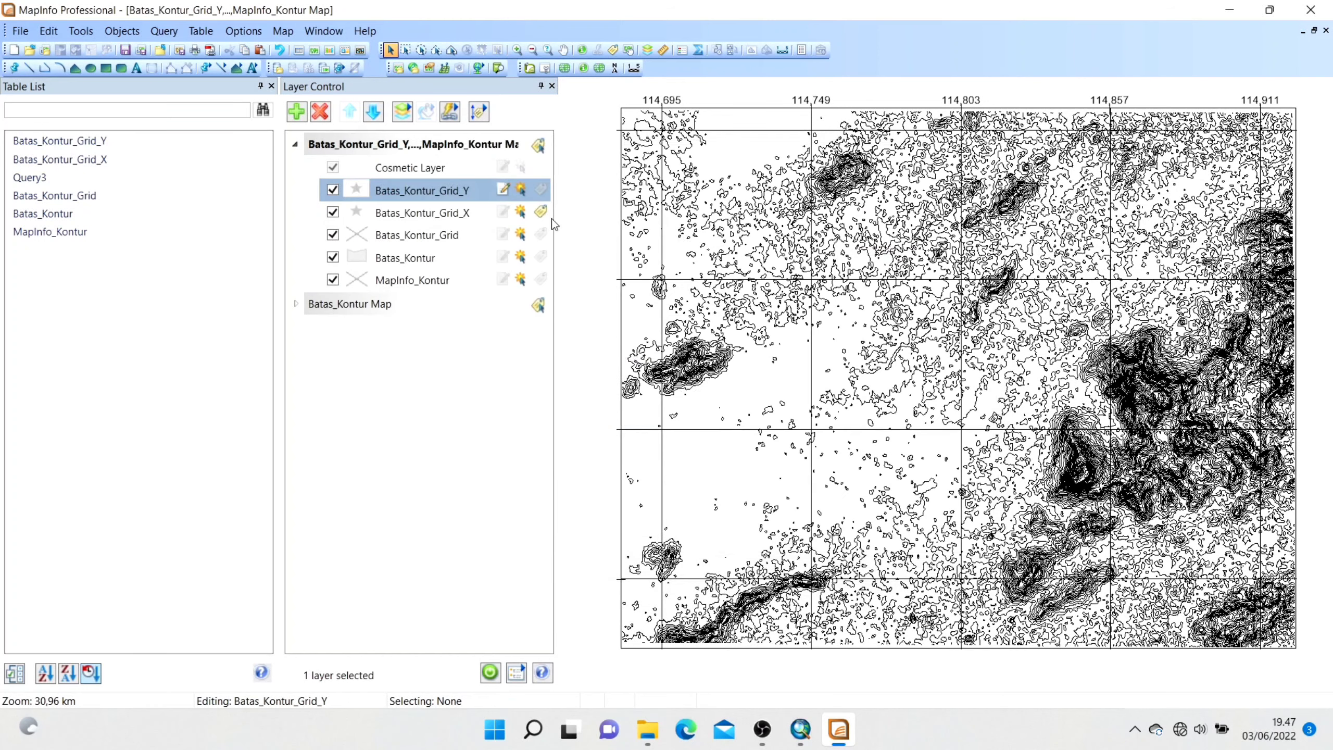
pyautogui.click(544, 192)
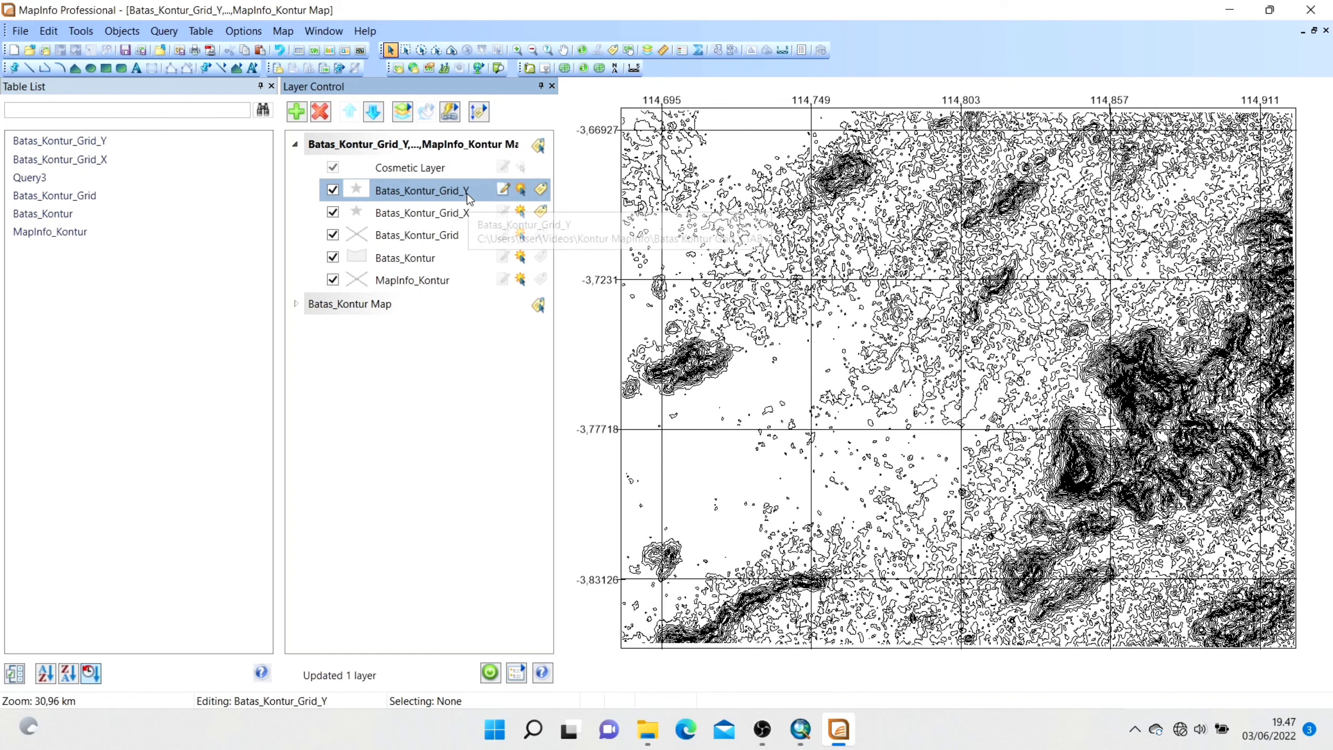
# Make Batas_Kontur_Grid_X editable and open a custom expression for its label text
pyautogui.click(468, 209)
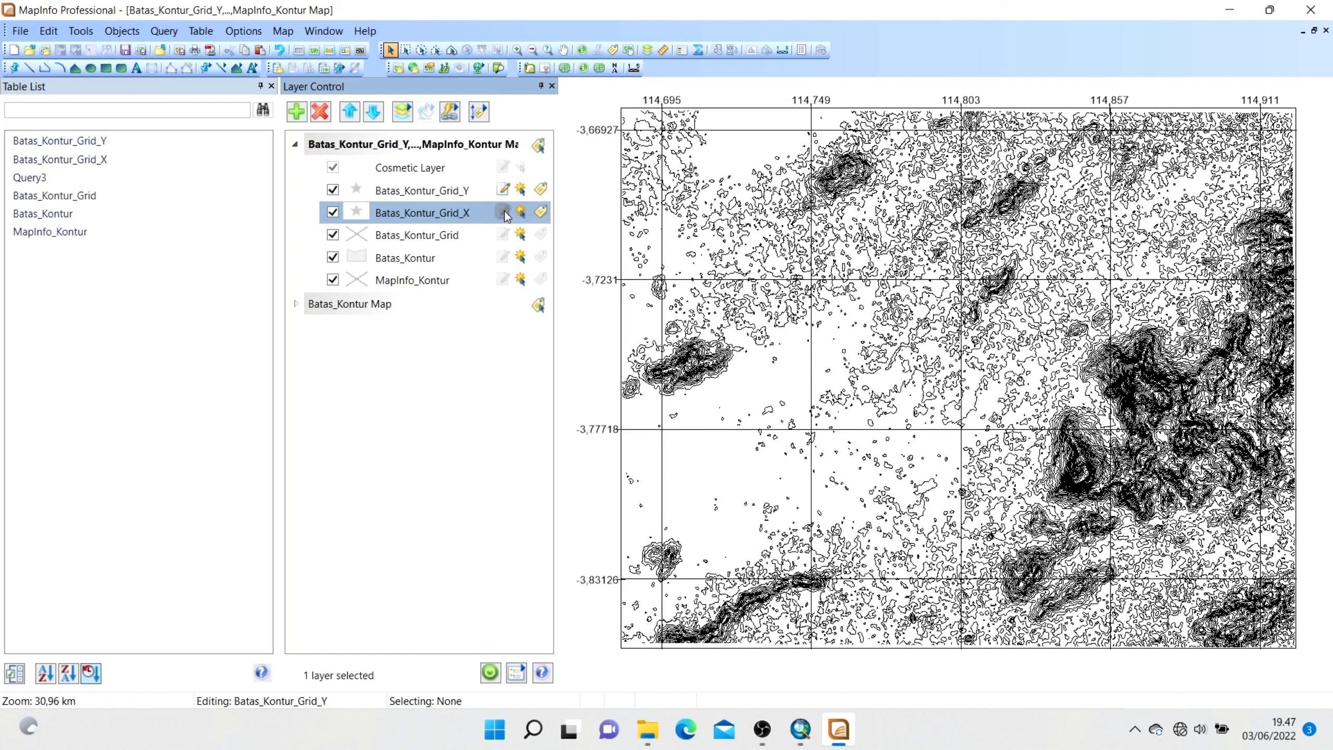
pyautogui.click(503, 211)
pyautogui.rightClick(469, 213)
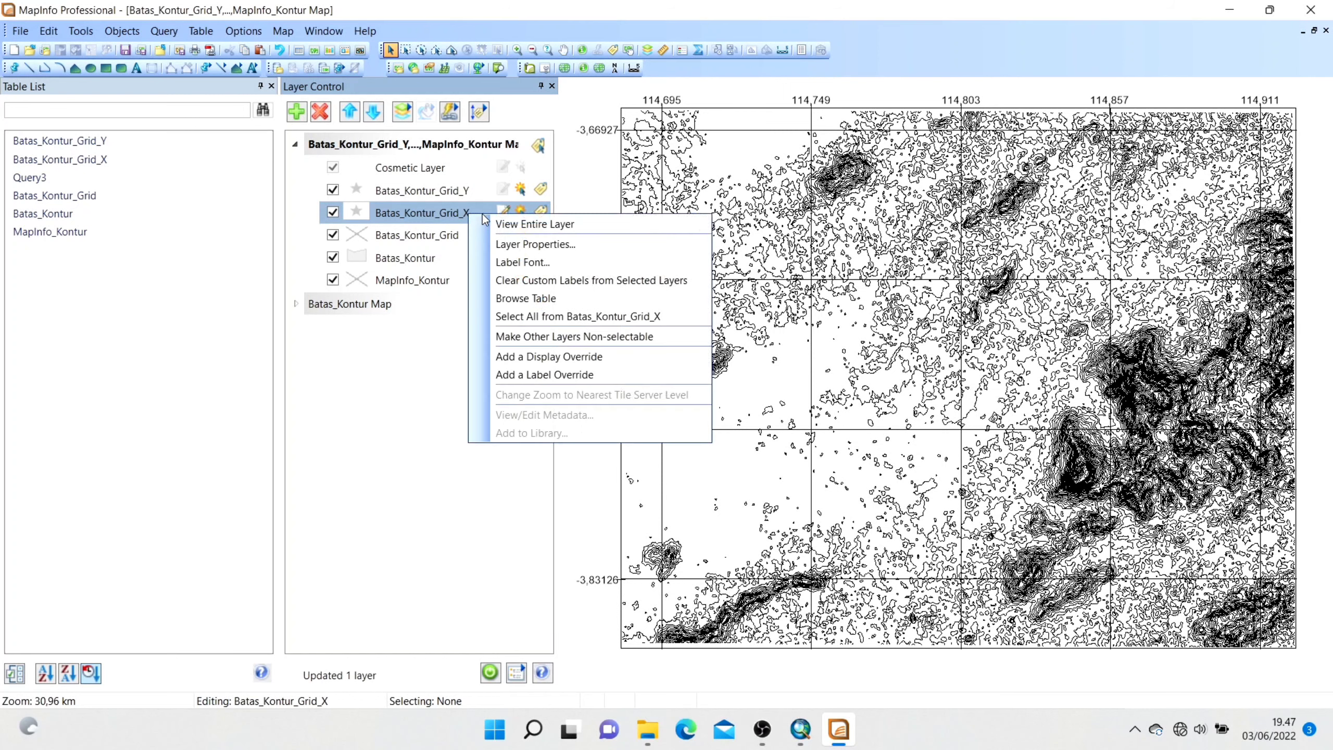
pyautogui.click(507, 245)
pyautogui.click(506, 234)
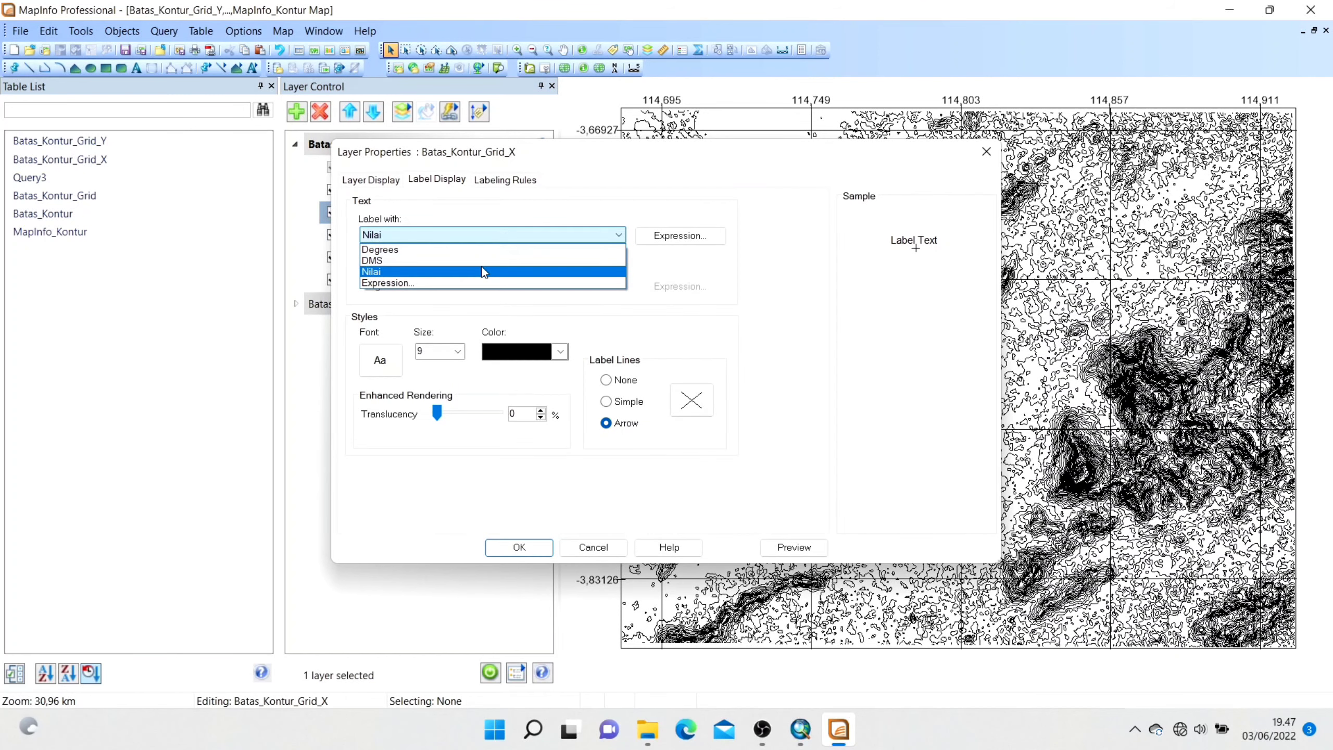
pyautogui.click(471, 277)
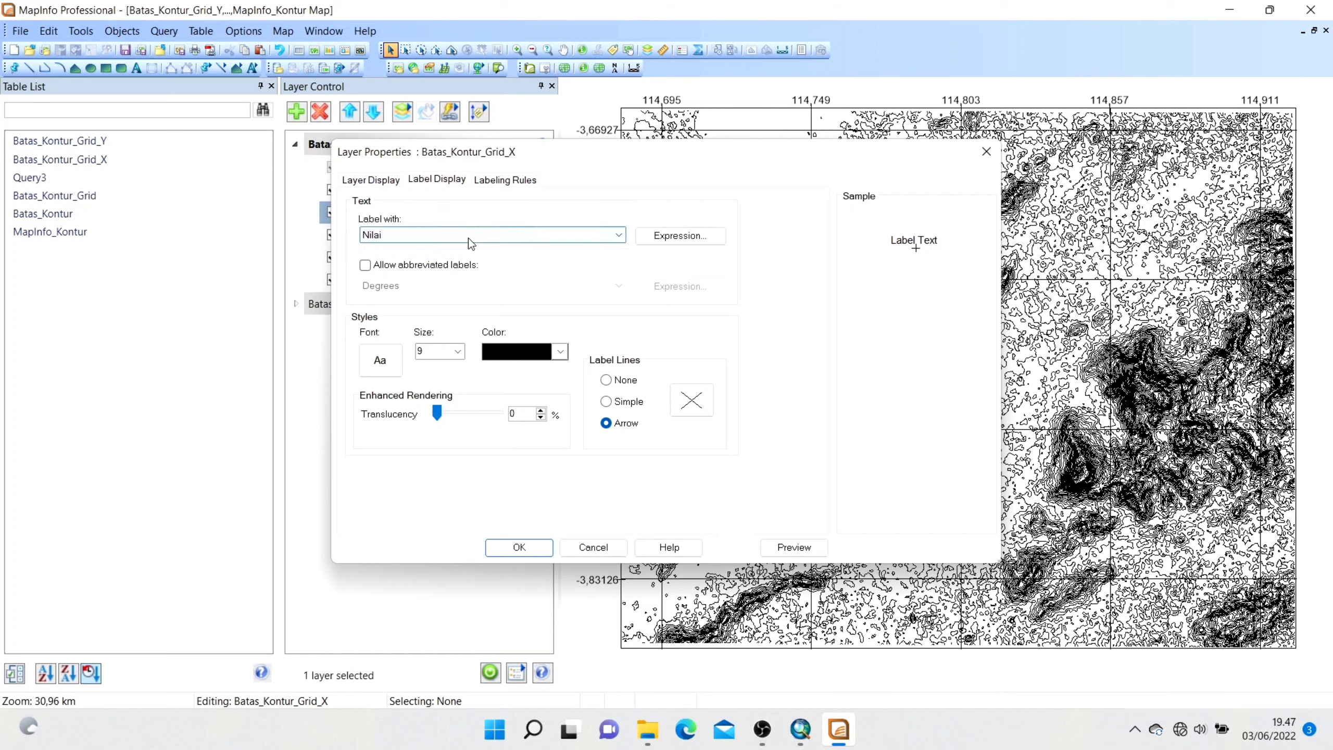
pyautogui.click(469, 237)
pyautogui.click(465, 284)
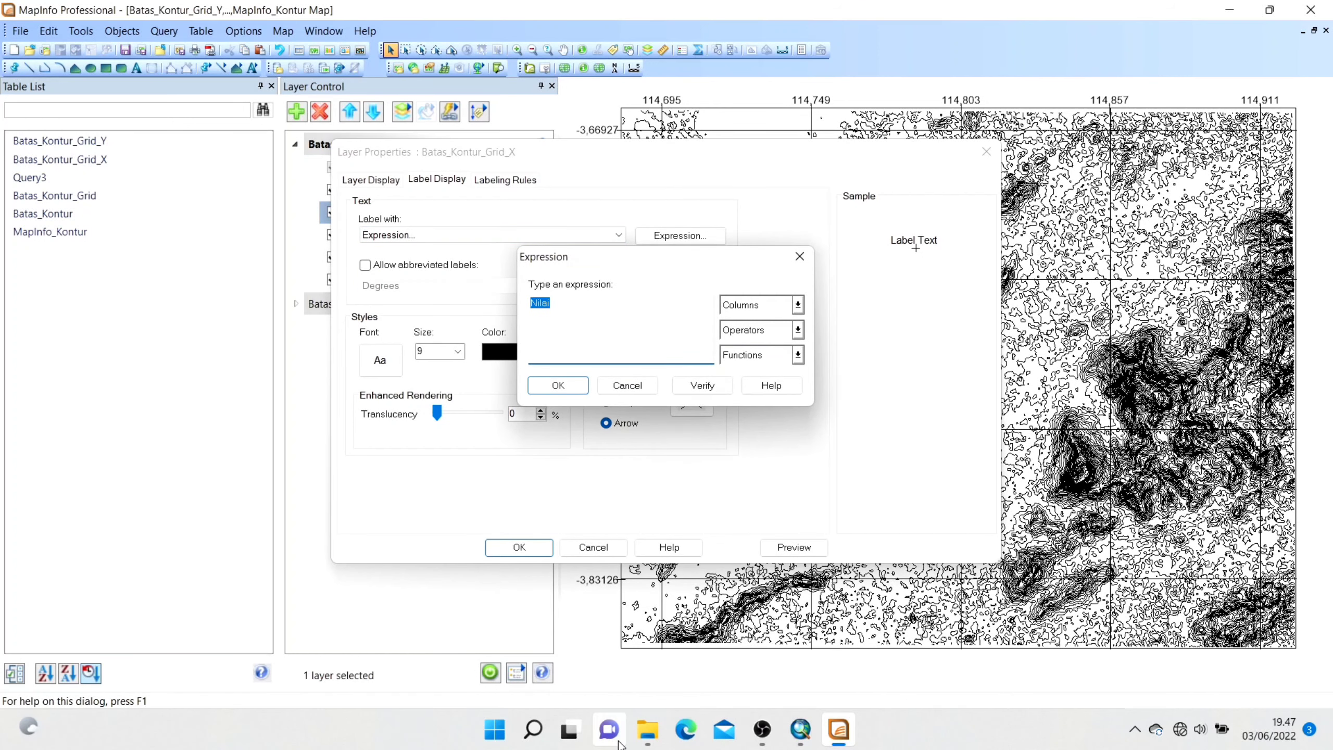
# Switch to File Explorer, open the coding text file in the Video folder, and copy its entire Format$ expression
pyautogui.click(648, 730)
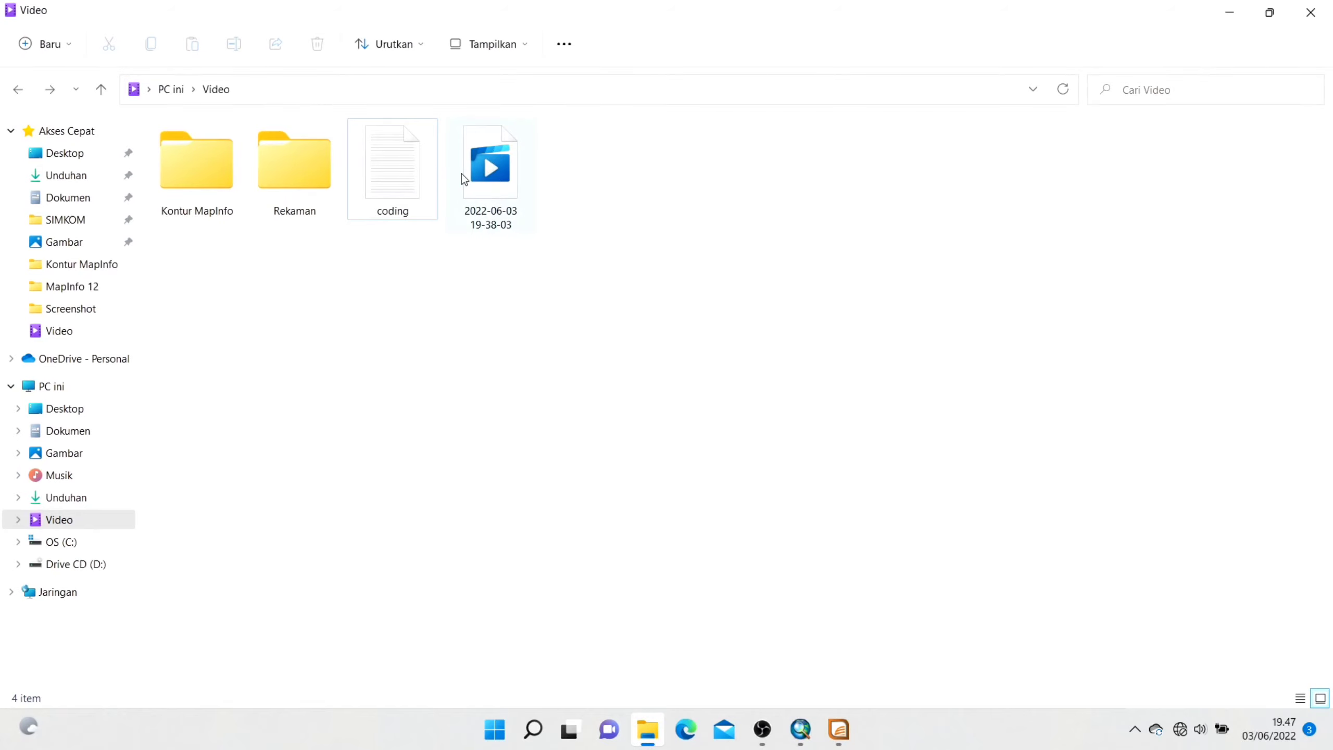
pyautogui.doubleClick(425, 180)
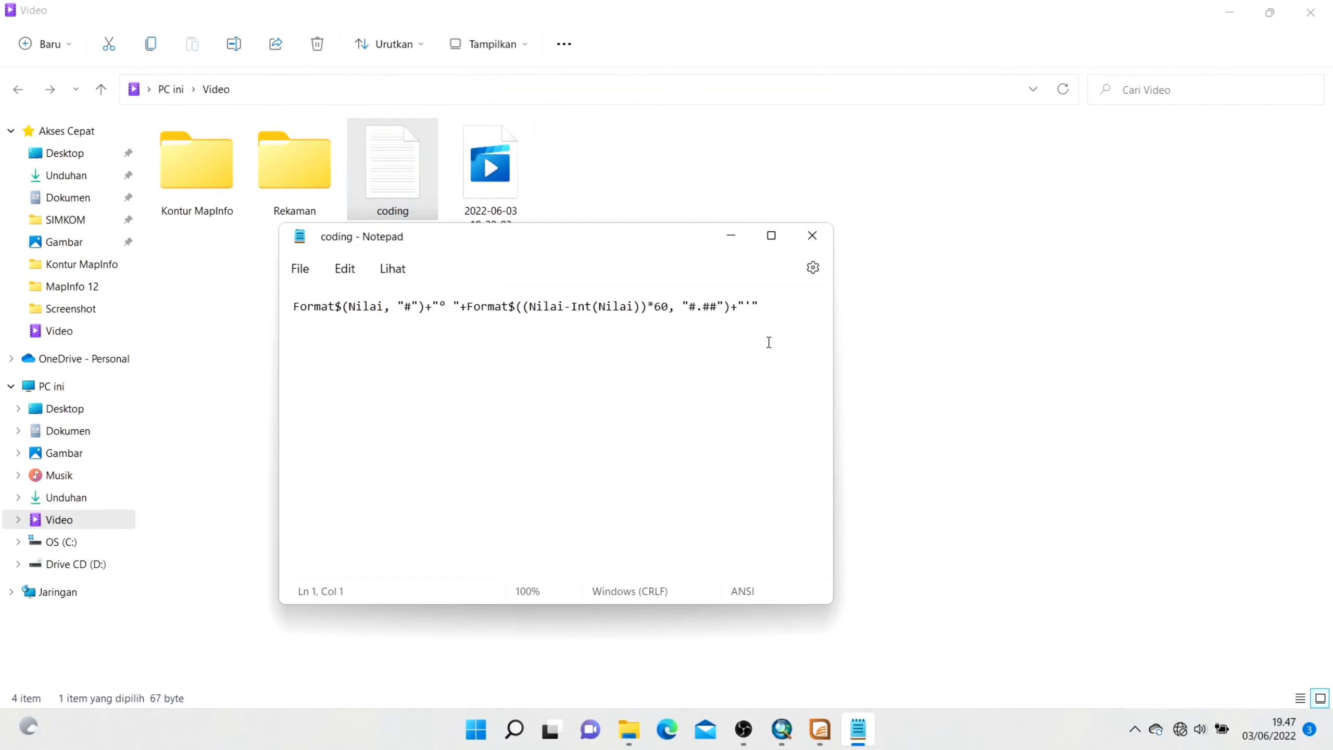
pyautogui.moveTo(794, 318); pyautogui.dragTo(281, 298)
pyautogui.hotkey('ctrl', 'c')
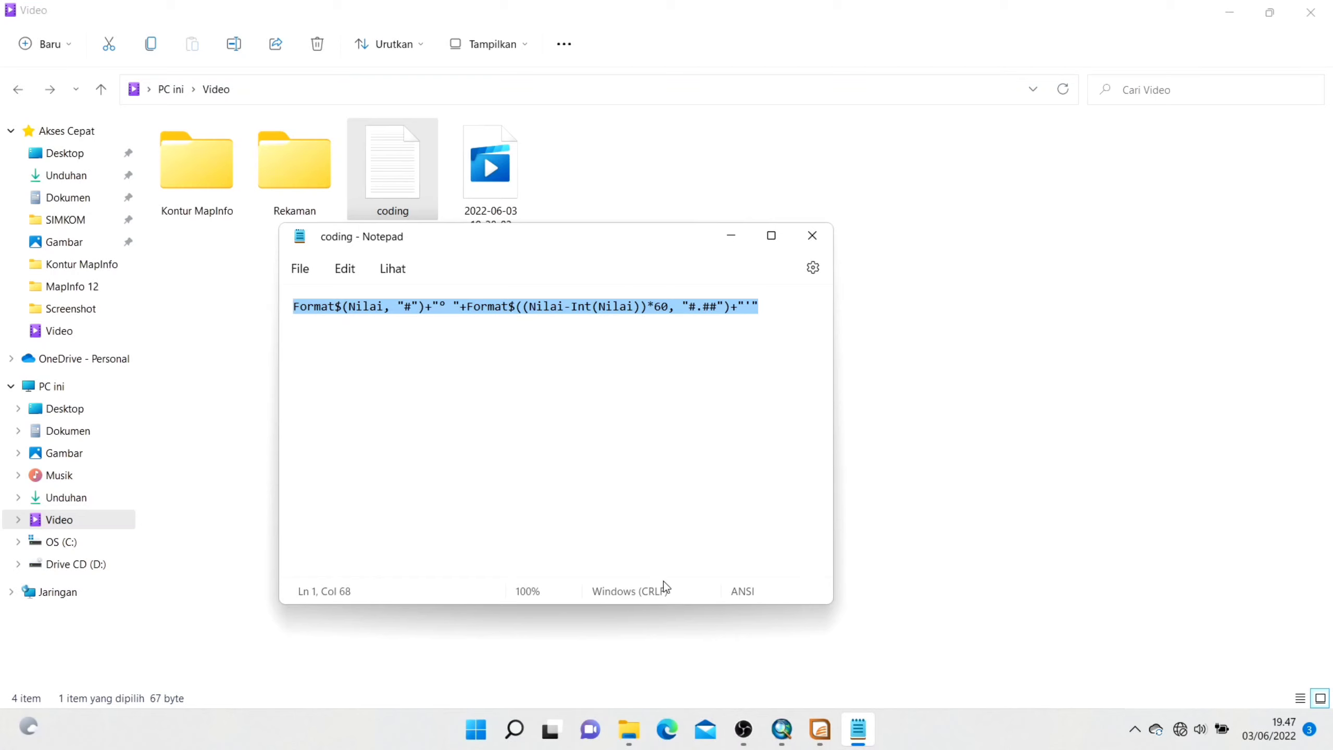
# Switch to MapInfo and apply the copied Format$ degrees-and-minutes expression as the label text of Batas_Kontur_Grid_X
pyautogui.moveTo(780, 735)
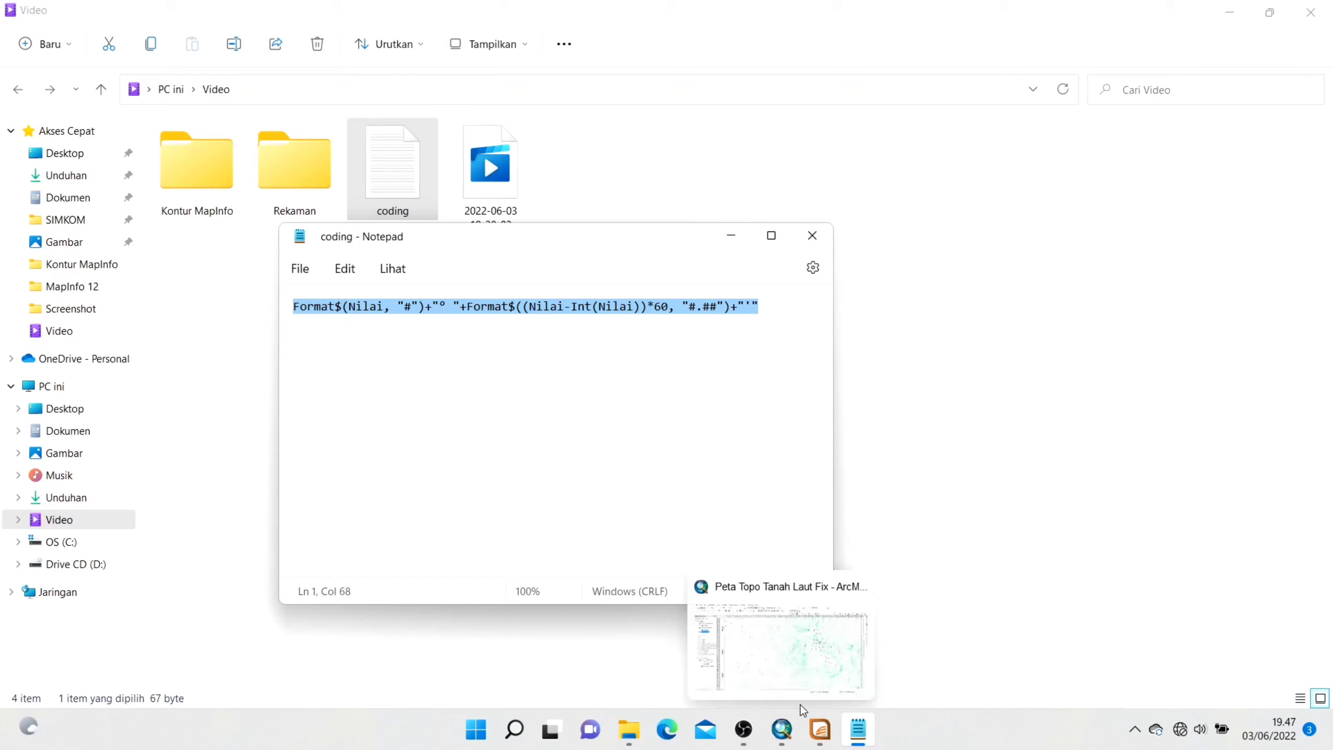
pyautogui.click(819, 730)
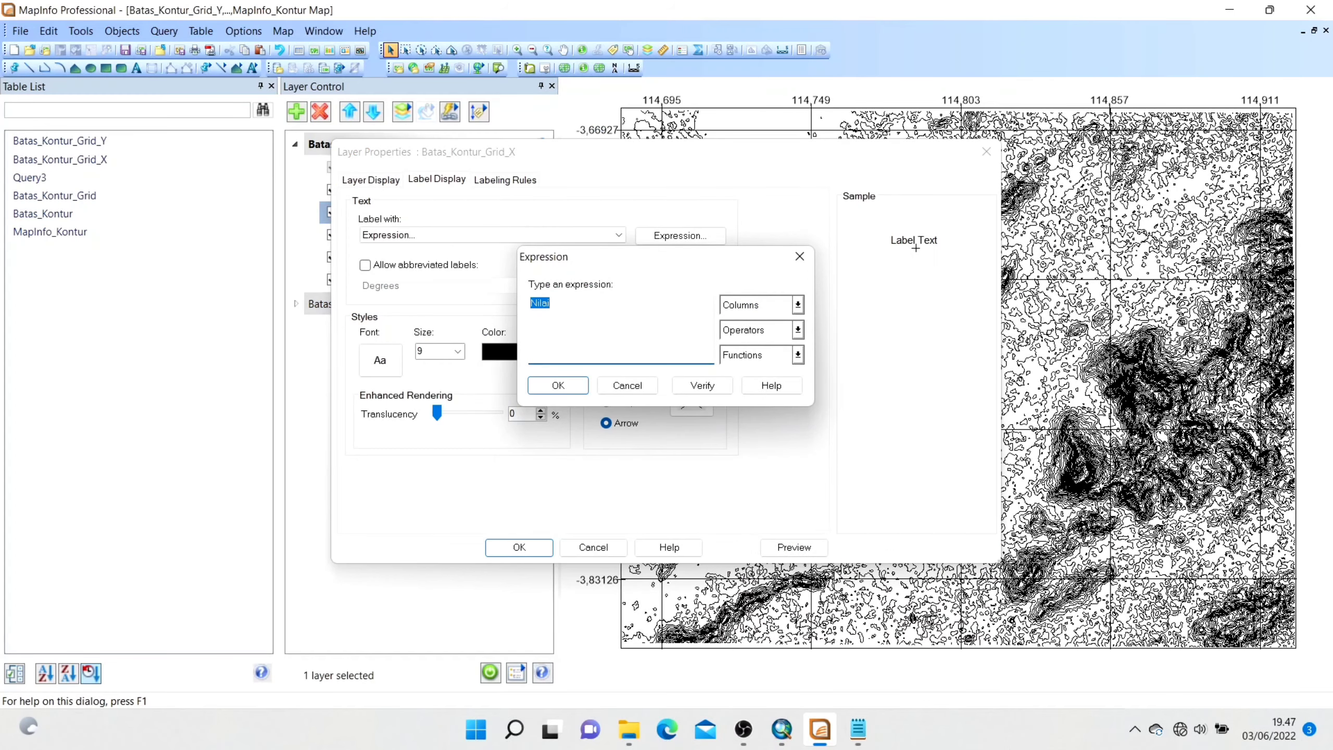
pyautogui.hotkey('ctrl', 'v')
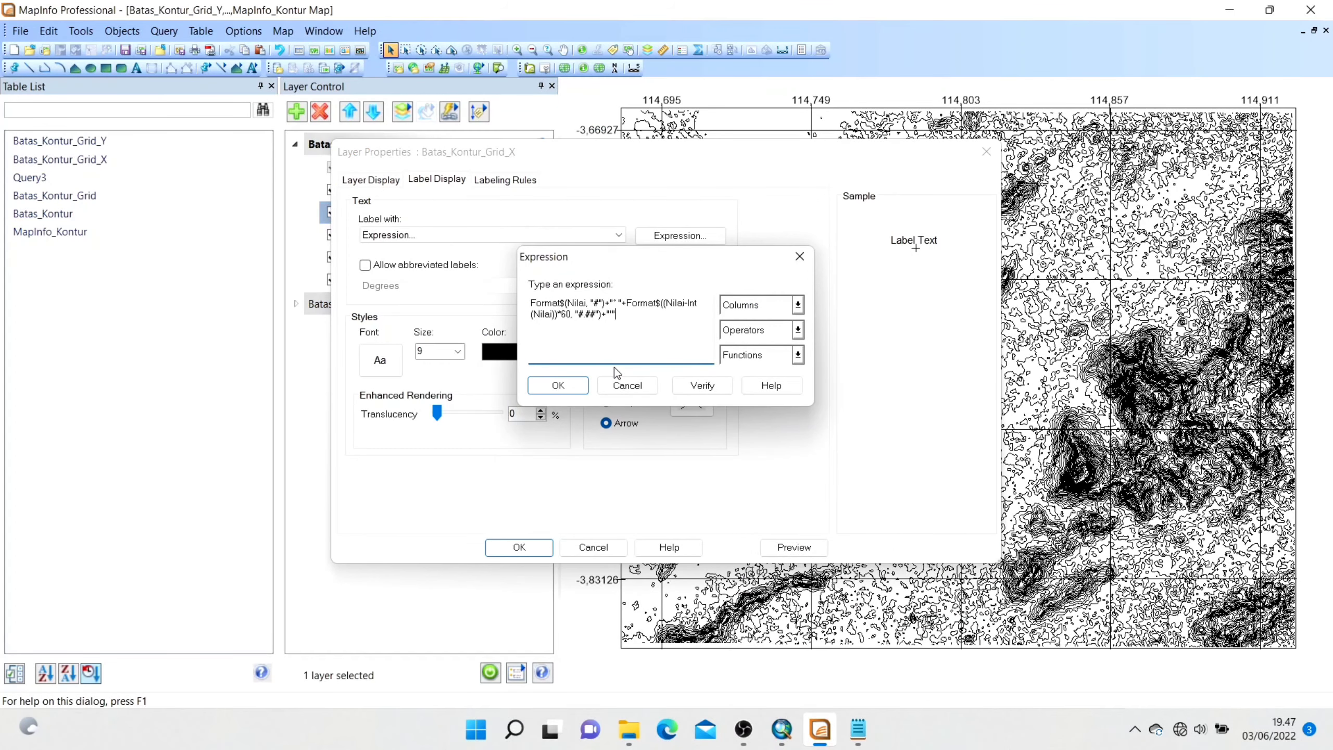
pyautogui.click(558, 386)
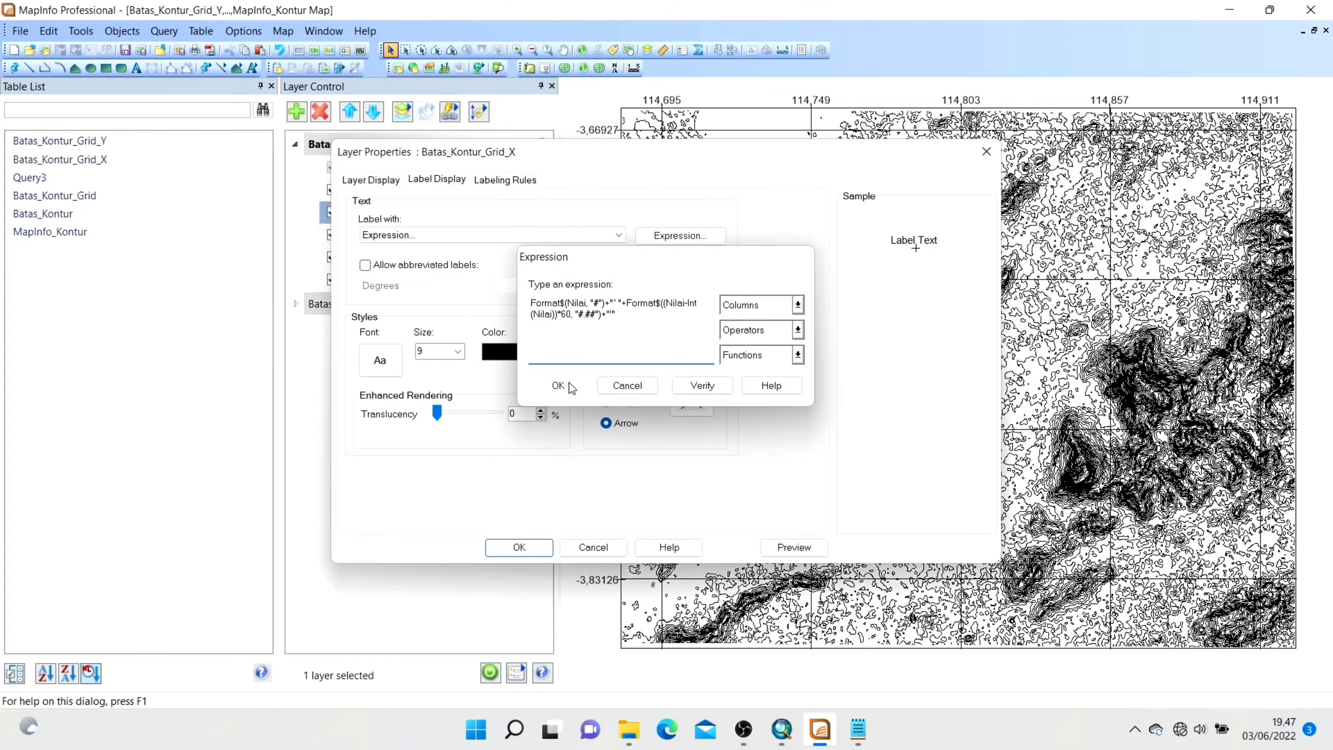
pyautogui.click(518, 547)
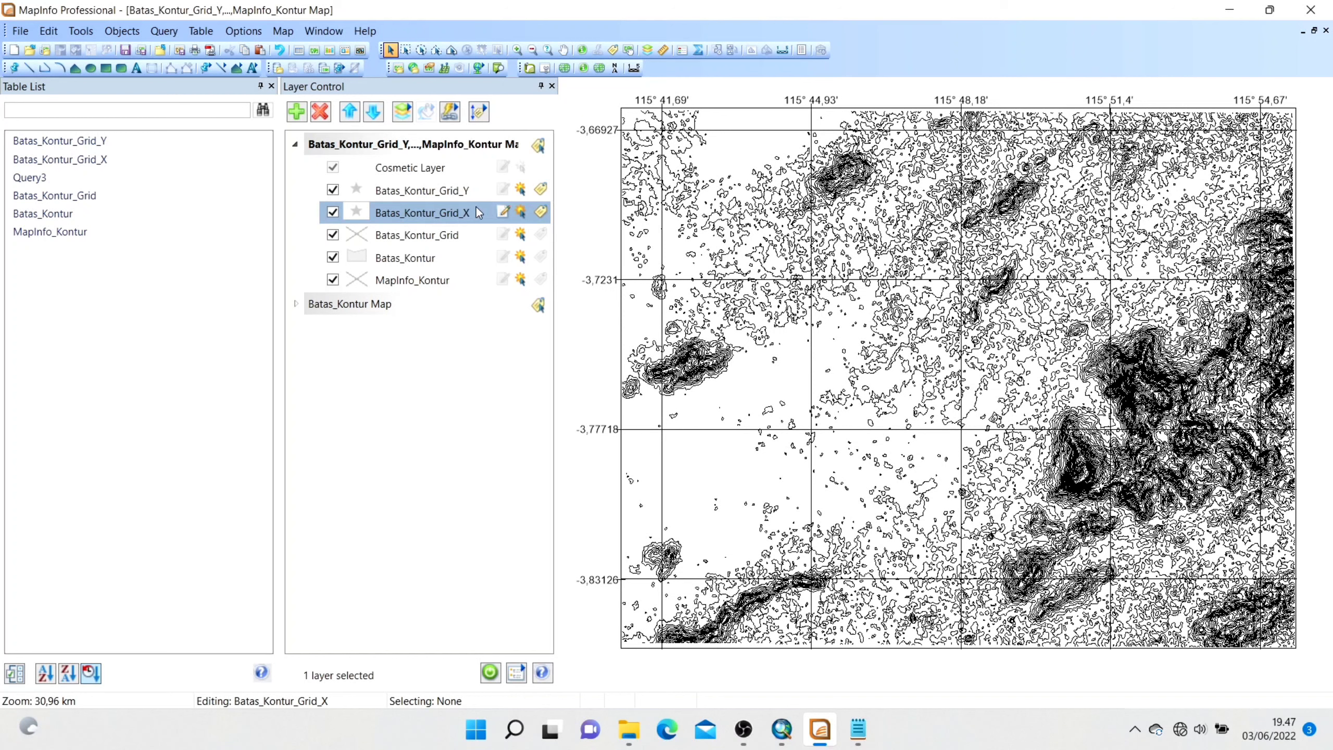
# Make Batas_Kontur_Grid_Y editable and apply the same copied Format$ expression as its label text
pyautogui.click(477, 191)
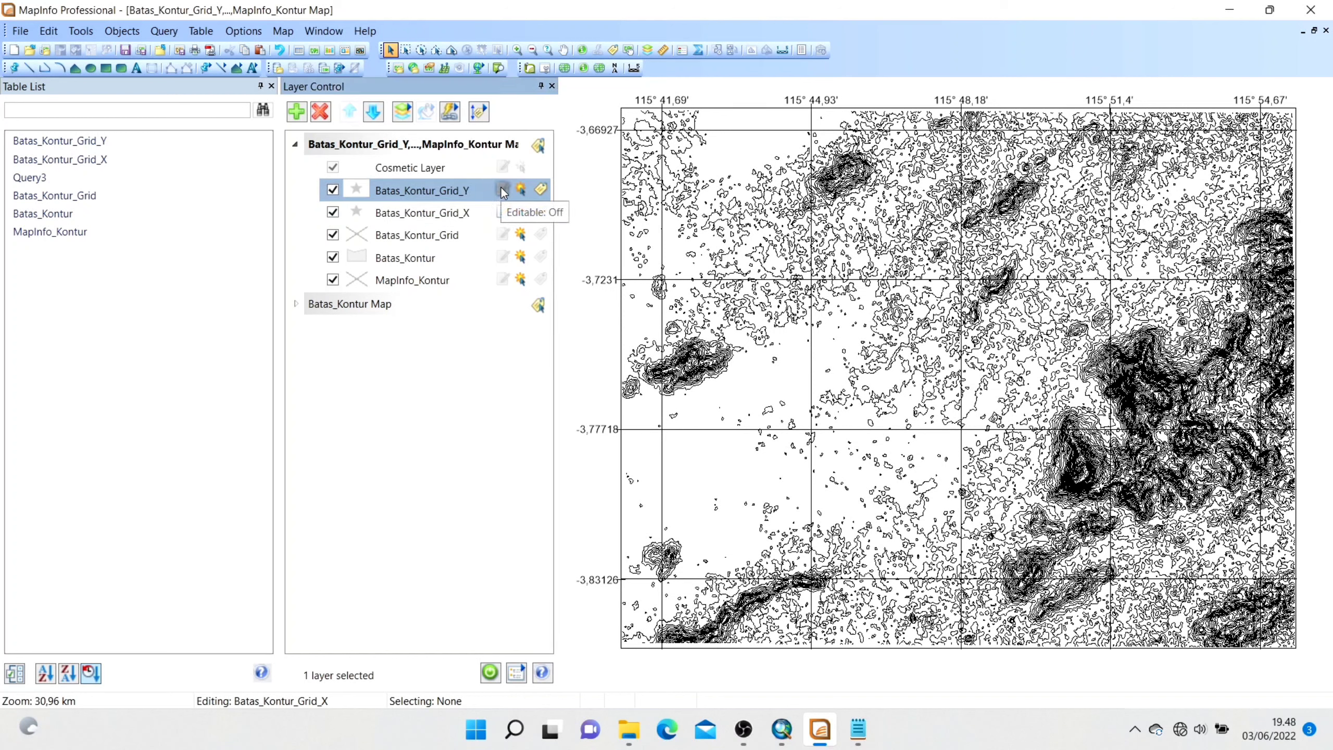
pyautogui.click(502, 192)
pyautogui.rightClick(503, 190)
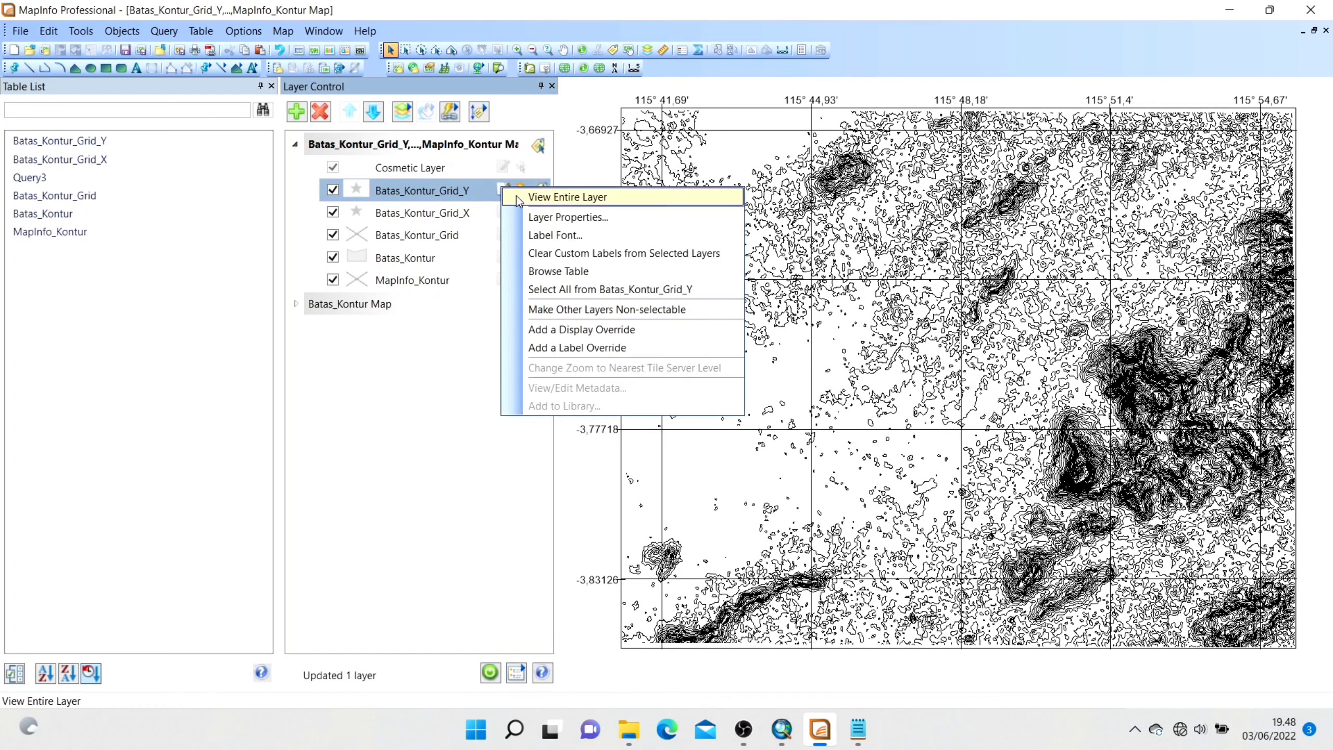
pyautogui.click(562, 217)
pyautogui.click(557, 235)
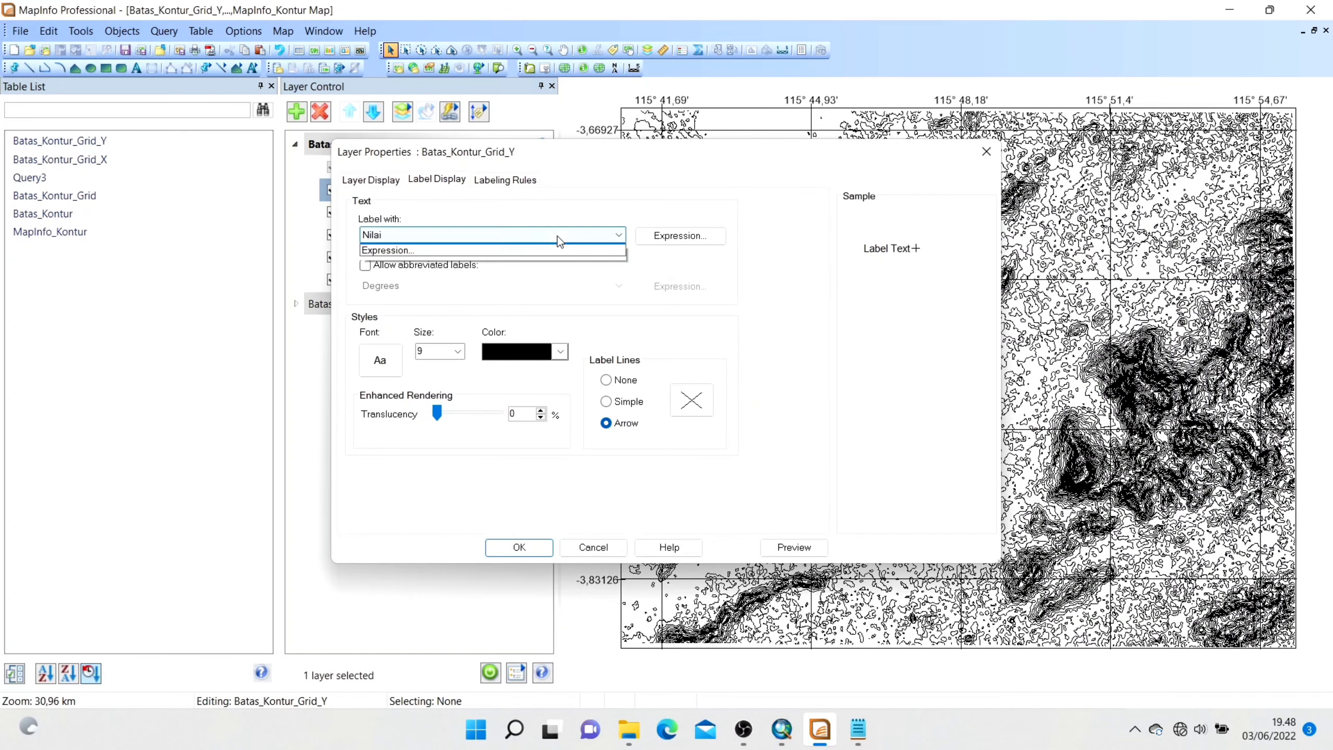
pyautogui.click(535, 284)
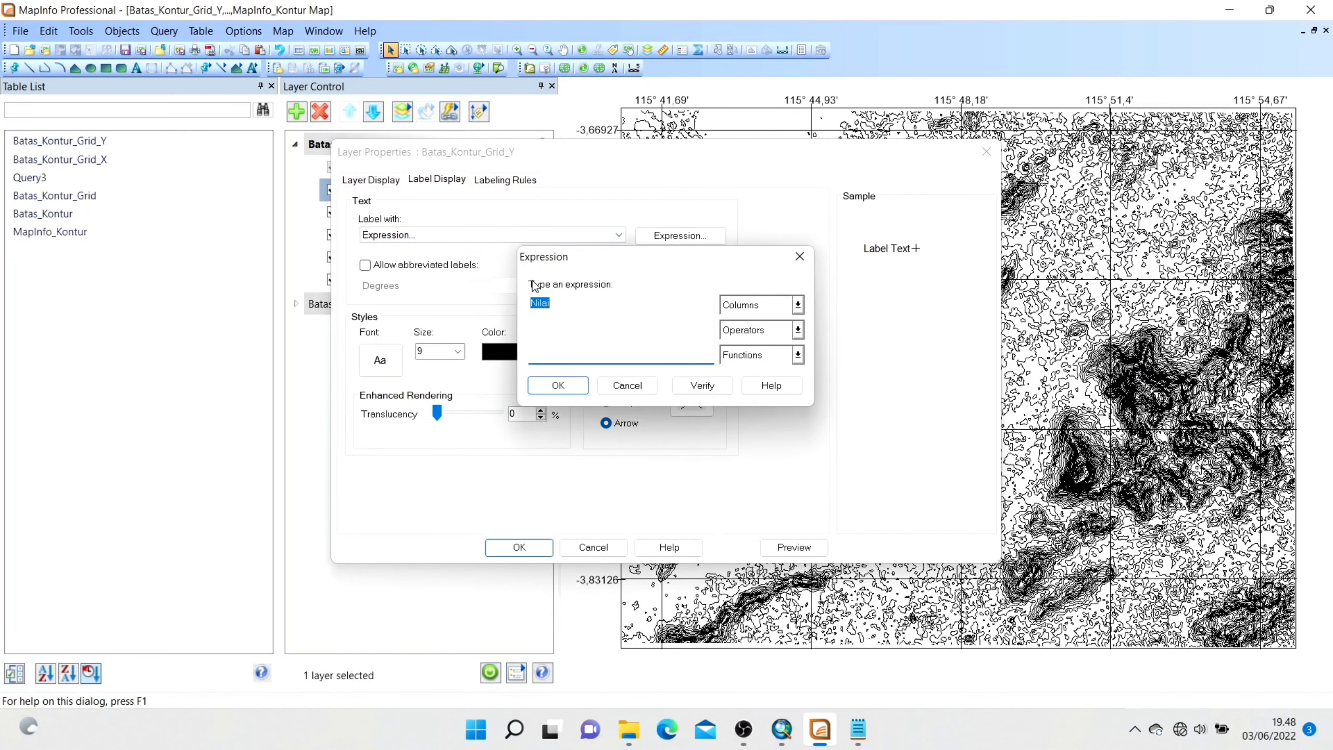
pyautogui.hotkey('ctrl', 'v')
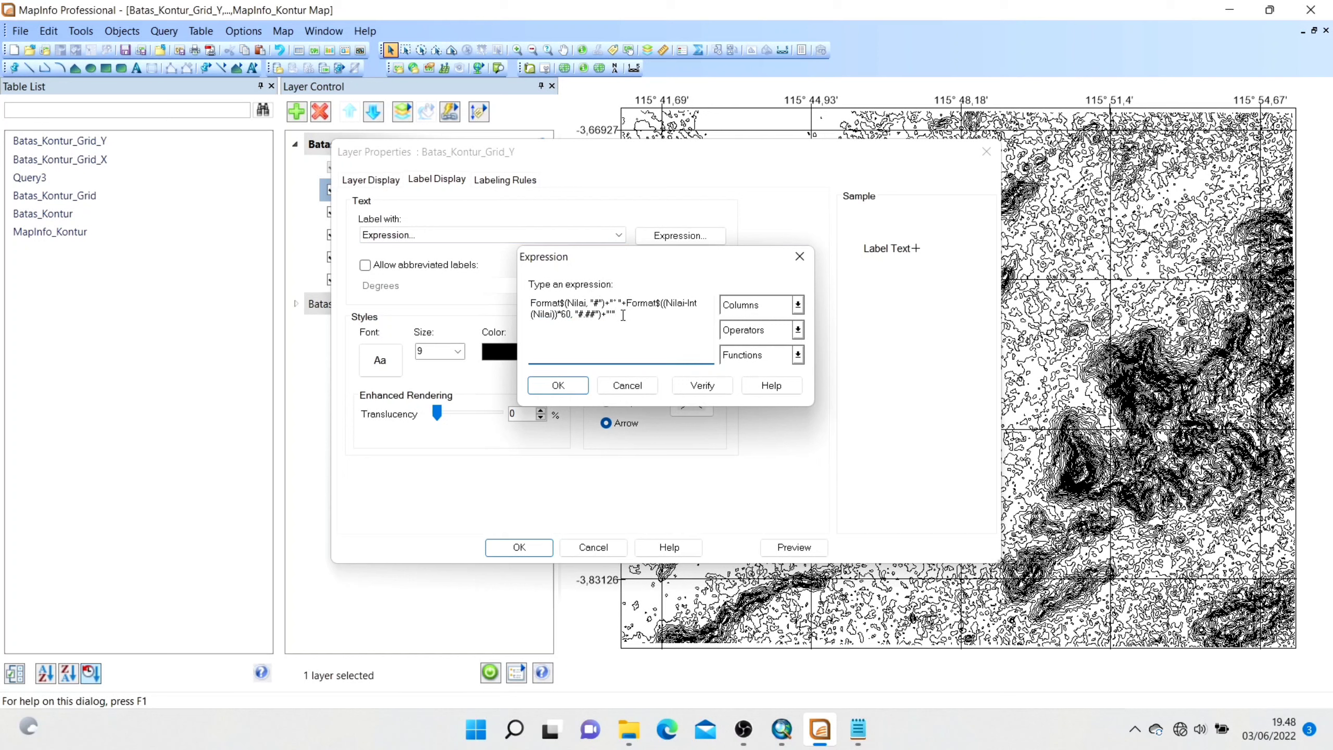
pyautogui.click(558, 385)
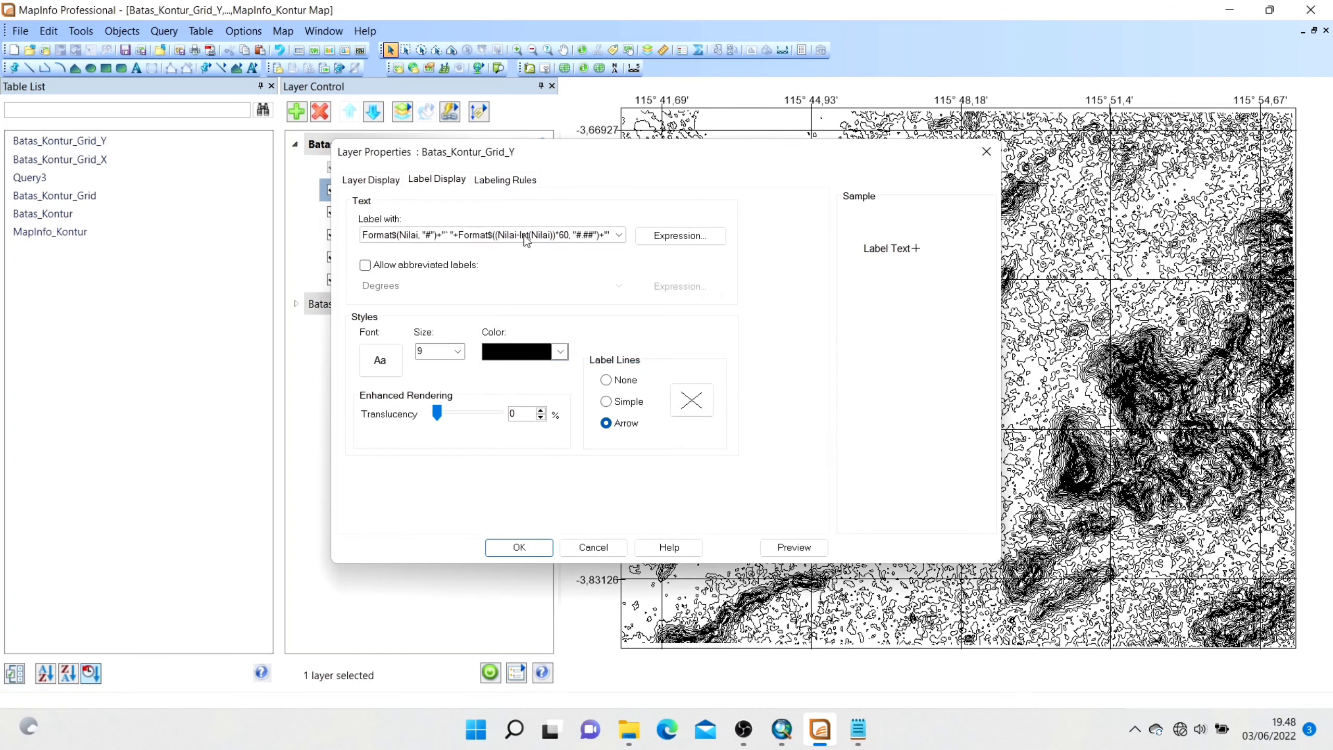
pyautogui.click(513, 547)
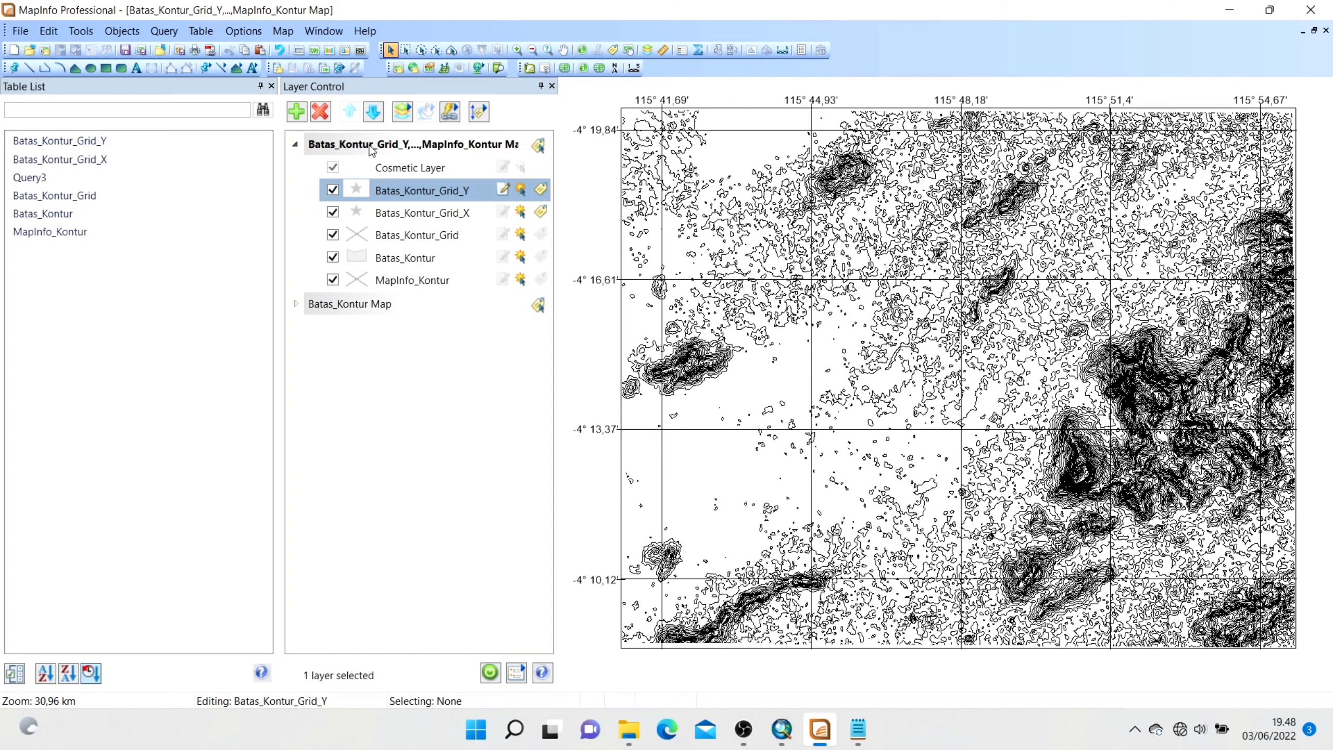
# Collapse the table list and zoom the map so the whole contour frame and its coordinate labels fill the view
pyautogui.click(261, 86)
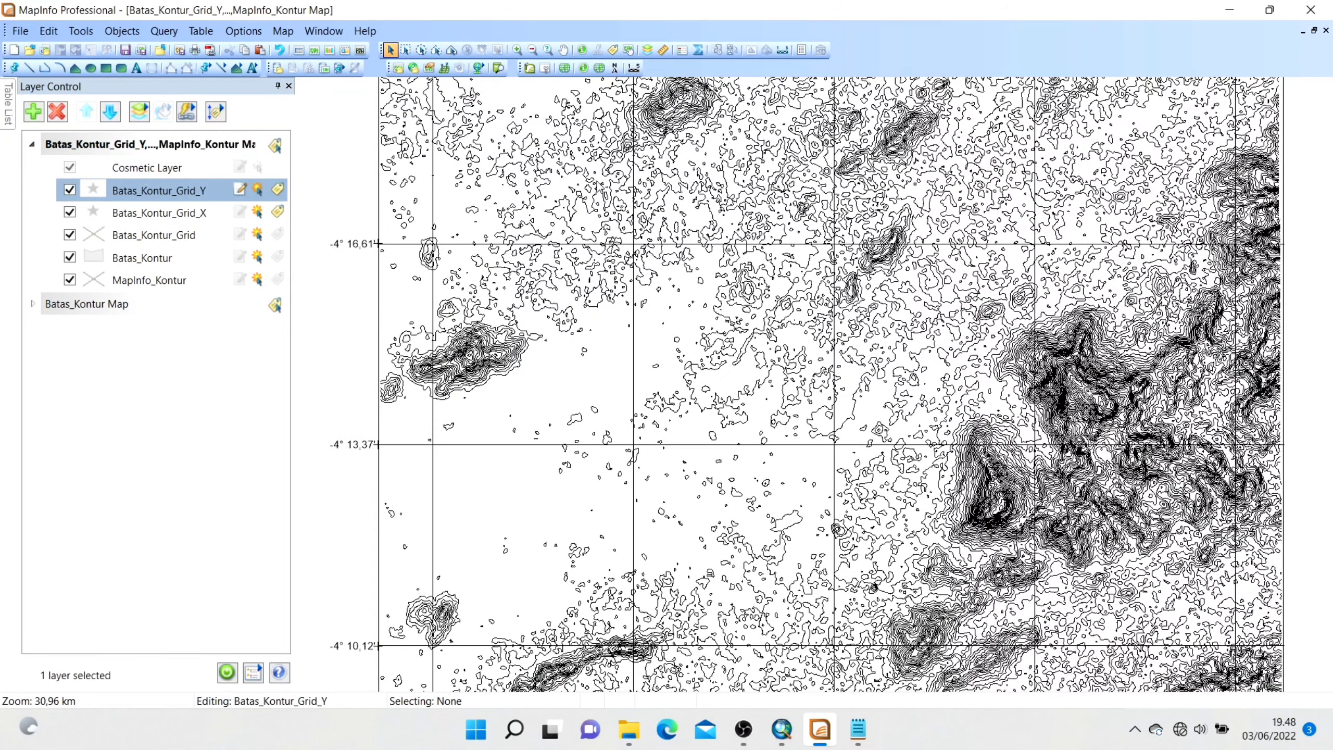
pyautogui.scroll(-1, 604, 190)
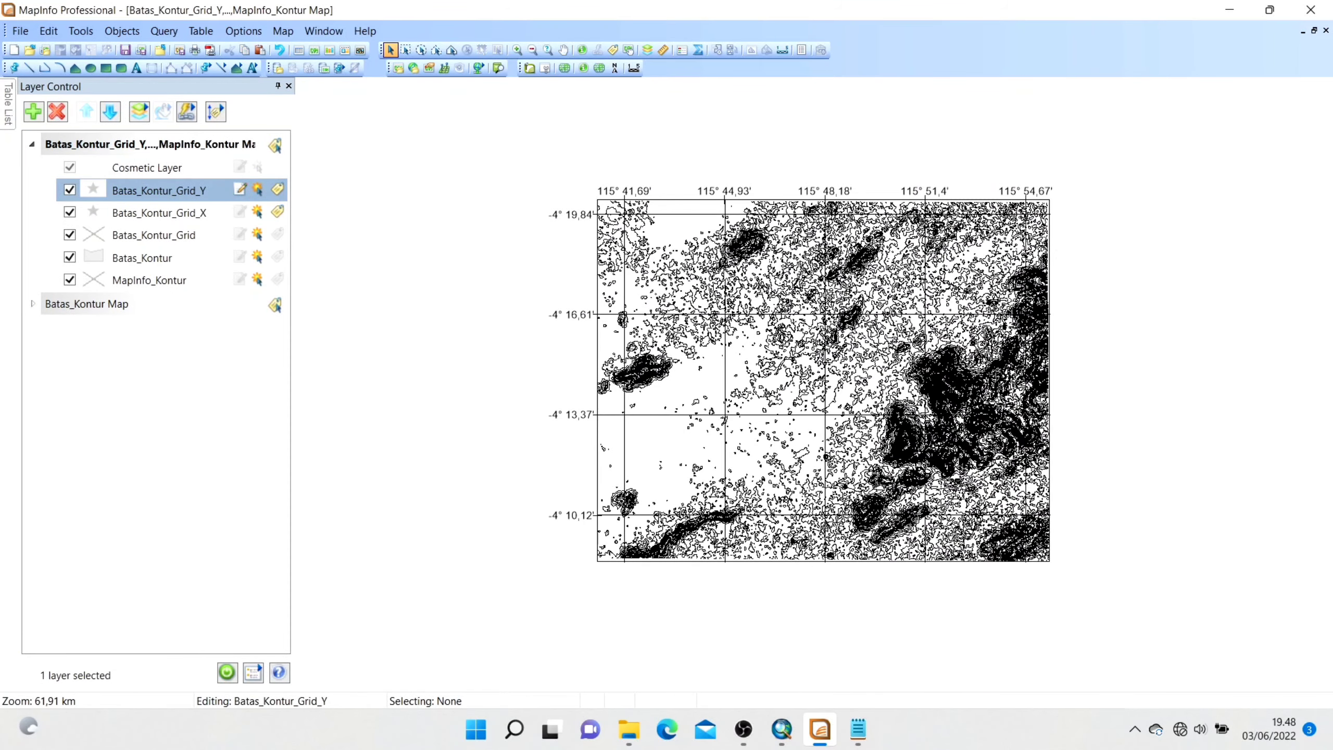
pyautogui.click(517, 50)
pyautogui.moveTo(537, 176); pyautogui.dragTo(1077, 578)
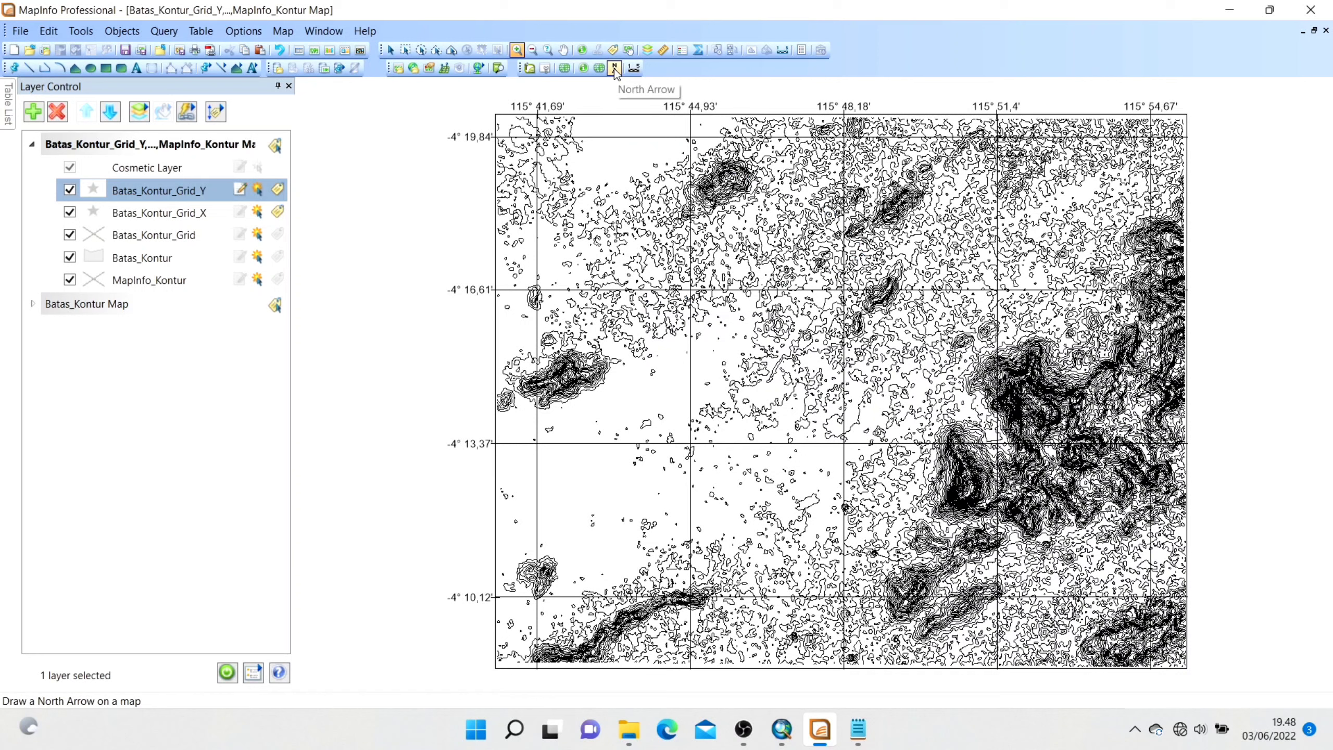
# Check in the Tool Manager whether the North Arrow tool is loaded
pyautogui.click(80, 30)
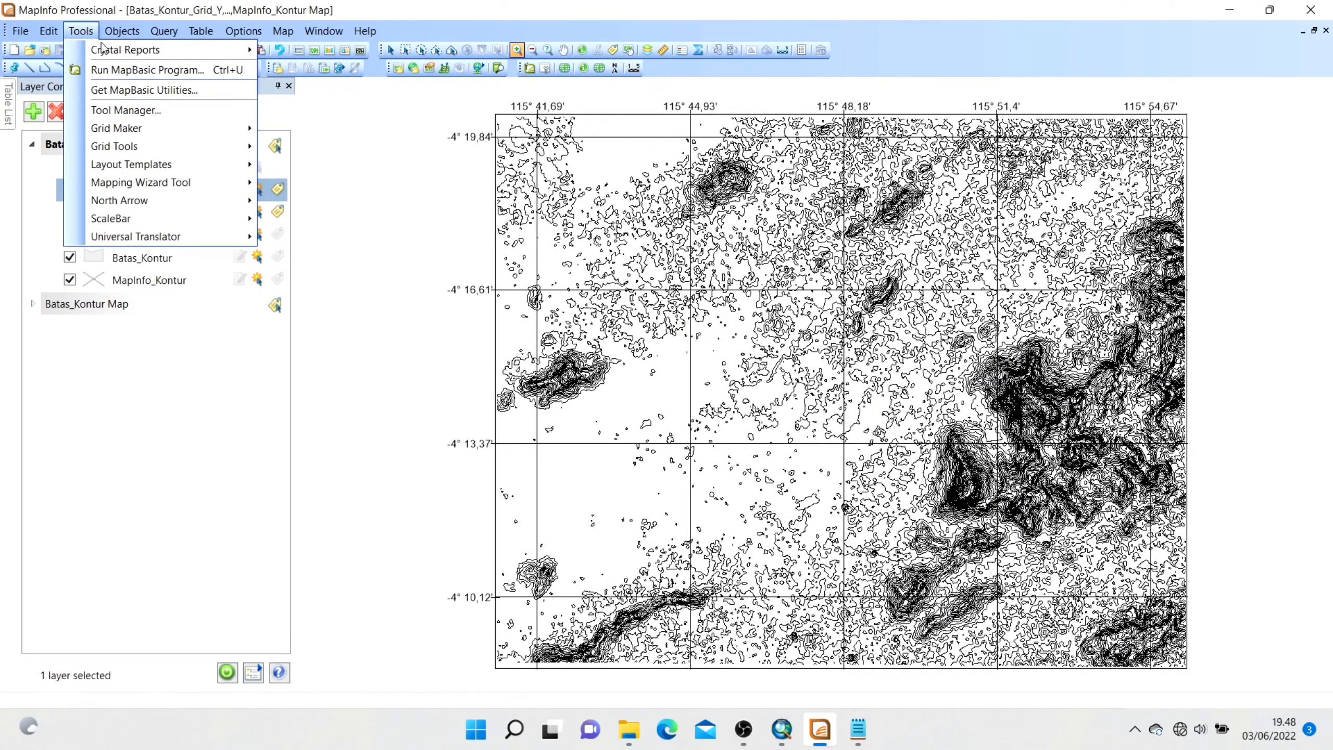
pyautogui.click(126, 110)
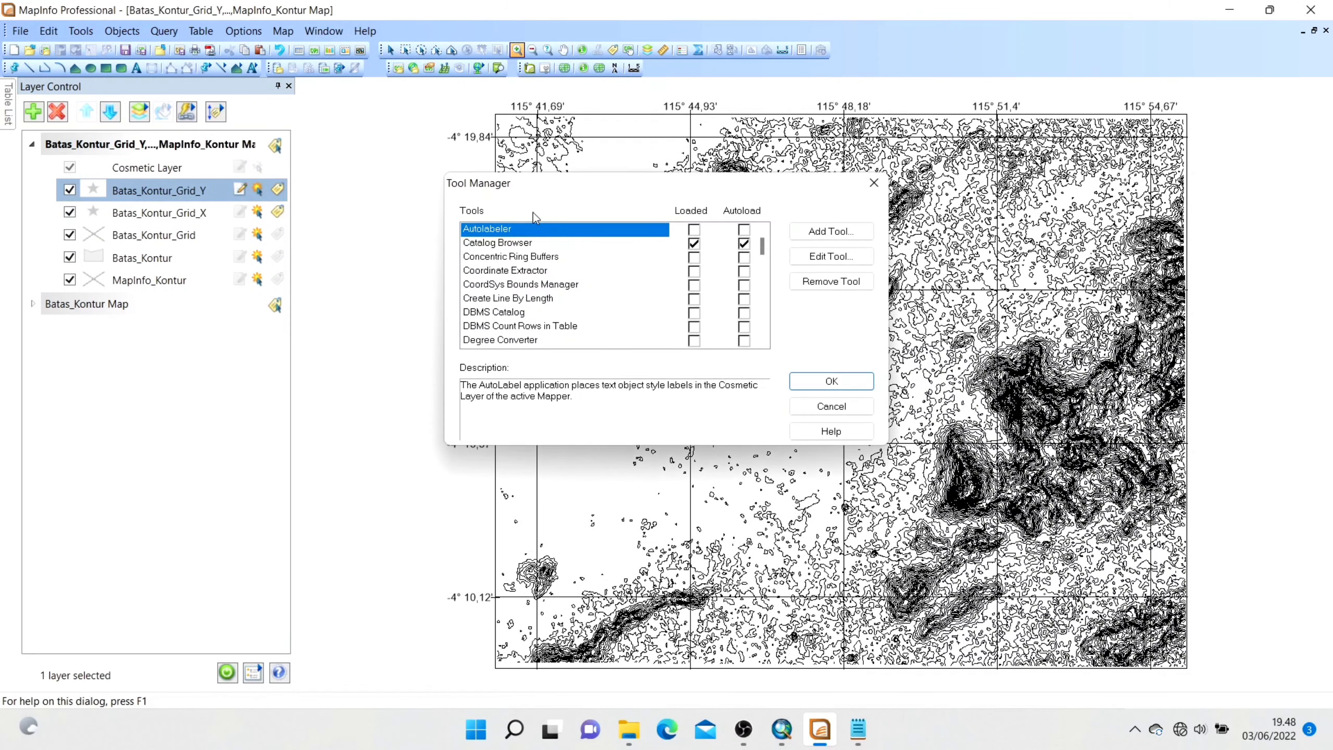
pyautogui.scroll(-4, 504, 263)
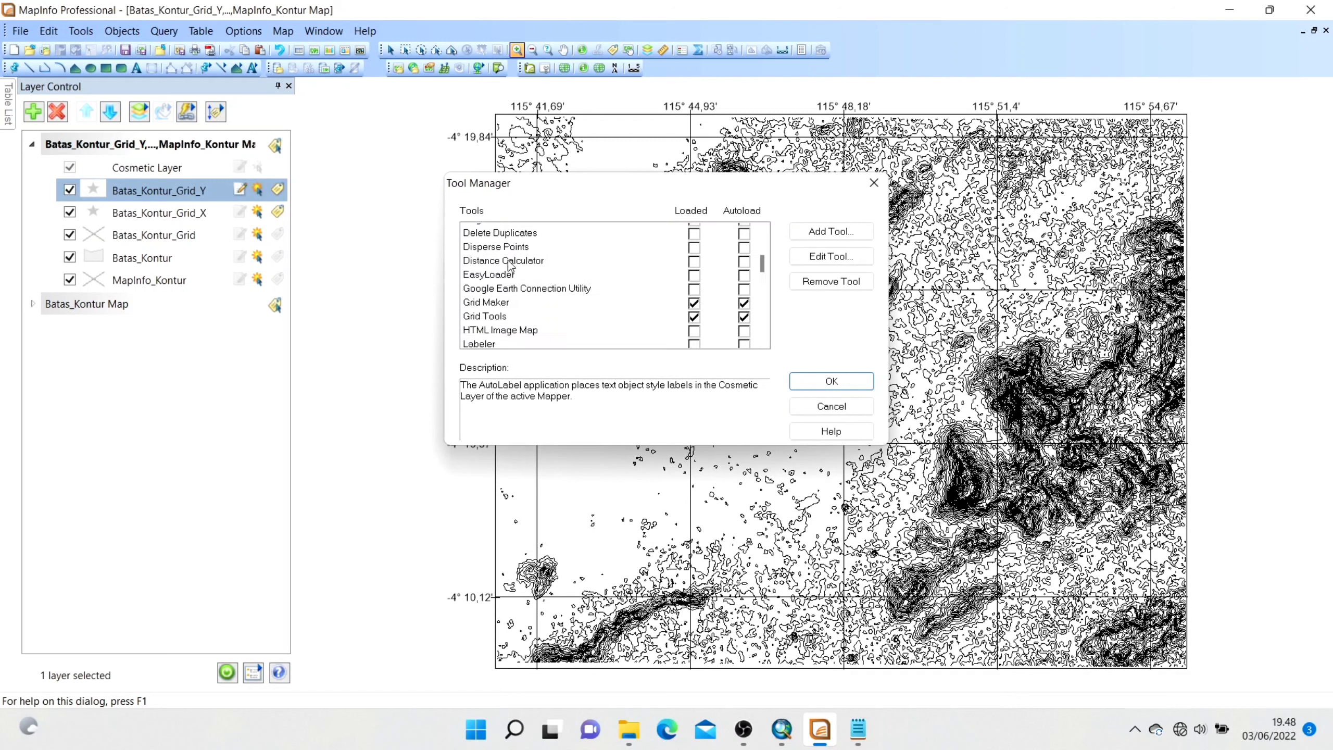
pyautogui.scroll(-1, 508, 260)
pyautogui.scroll(-2, 508, 262)
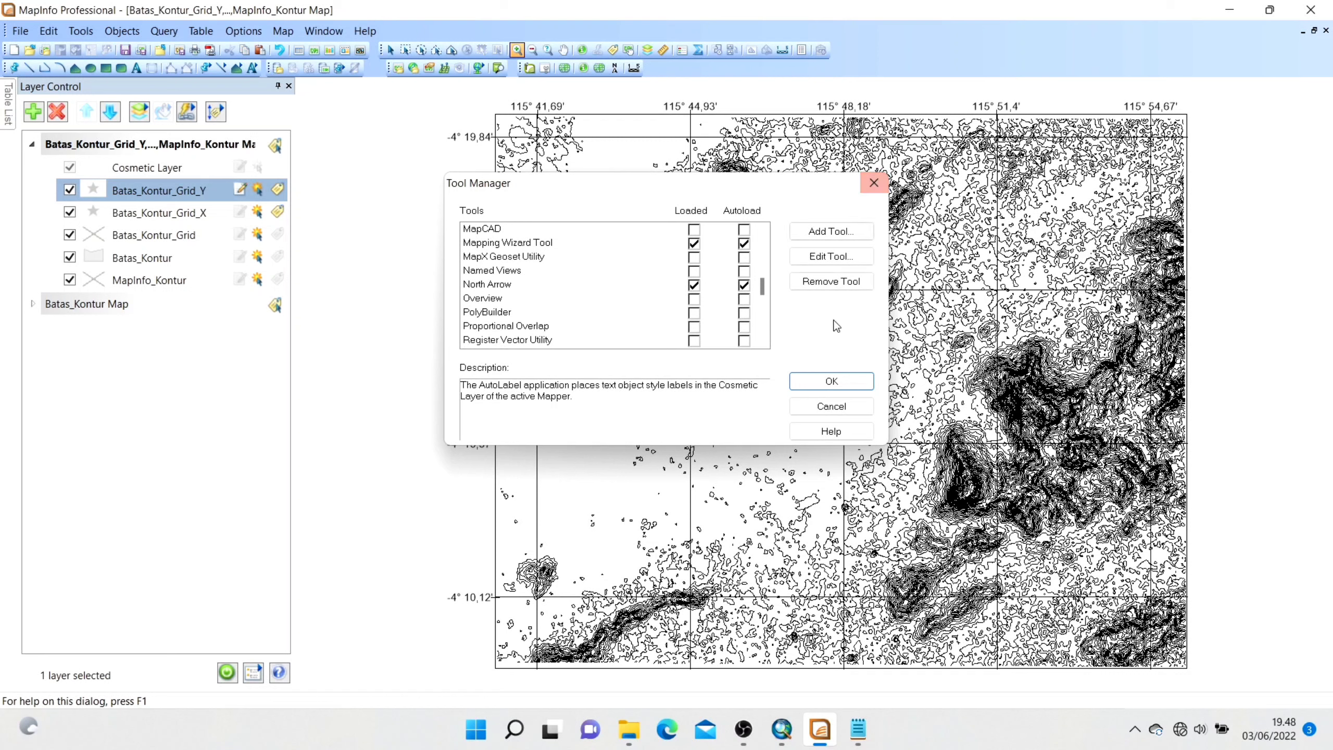
pyautogui.click(873, 183)
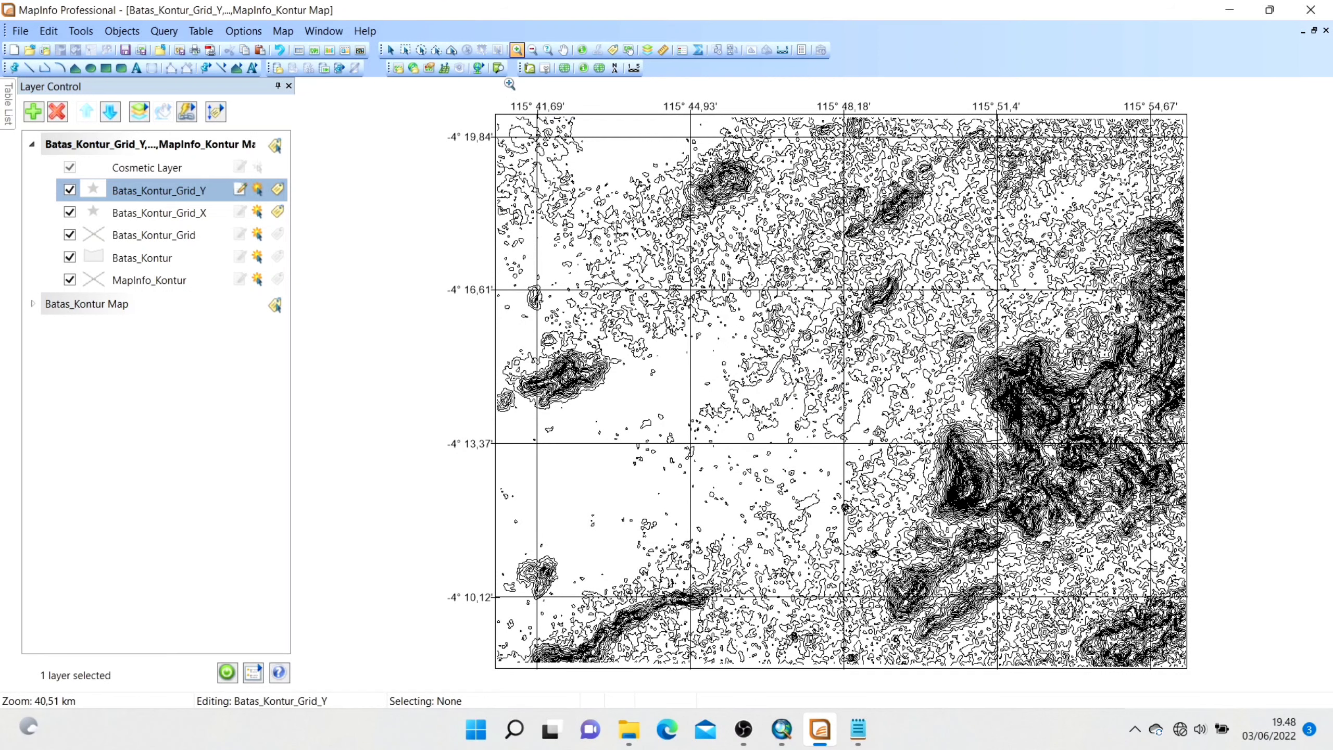
# Draw a compass-style north arrow near the contour map's upper-left corner, using style 16 with a grey foreground brush
pyautogui.click(617, 72)
pyautogui.moveTo(620, 143); pyautogui.dragTo(584, 205)
pyautogui.click(768, 207)
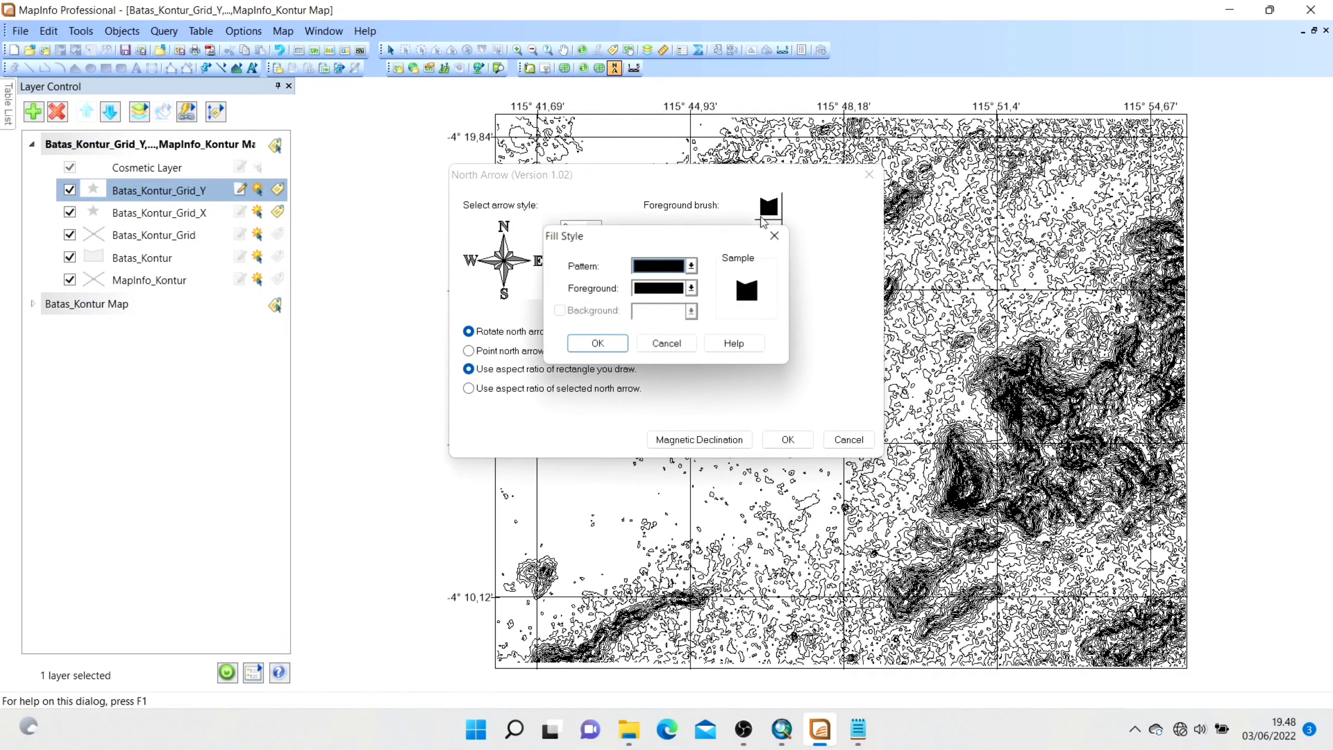
pyautogui.click(661, 290)
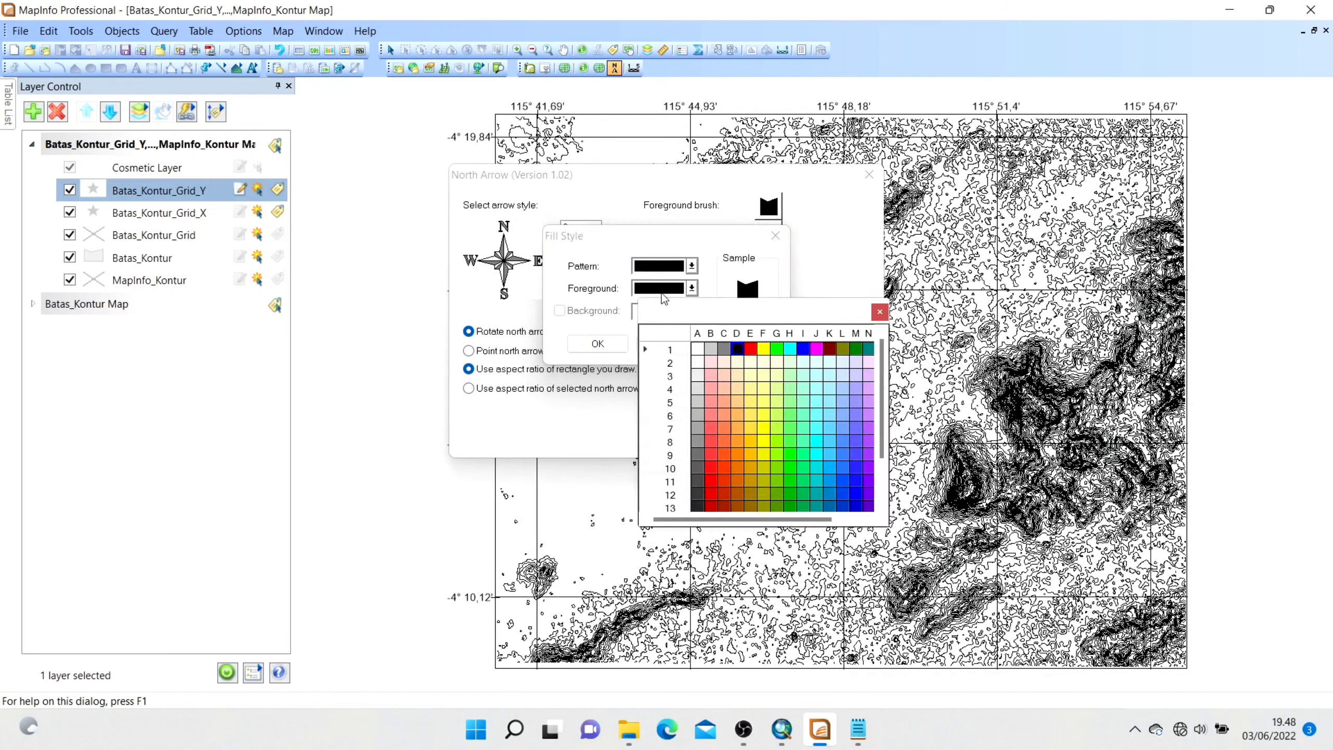
pyautogui.click(718, 349)
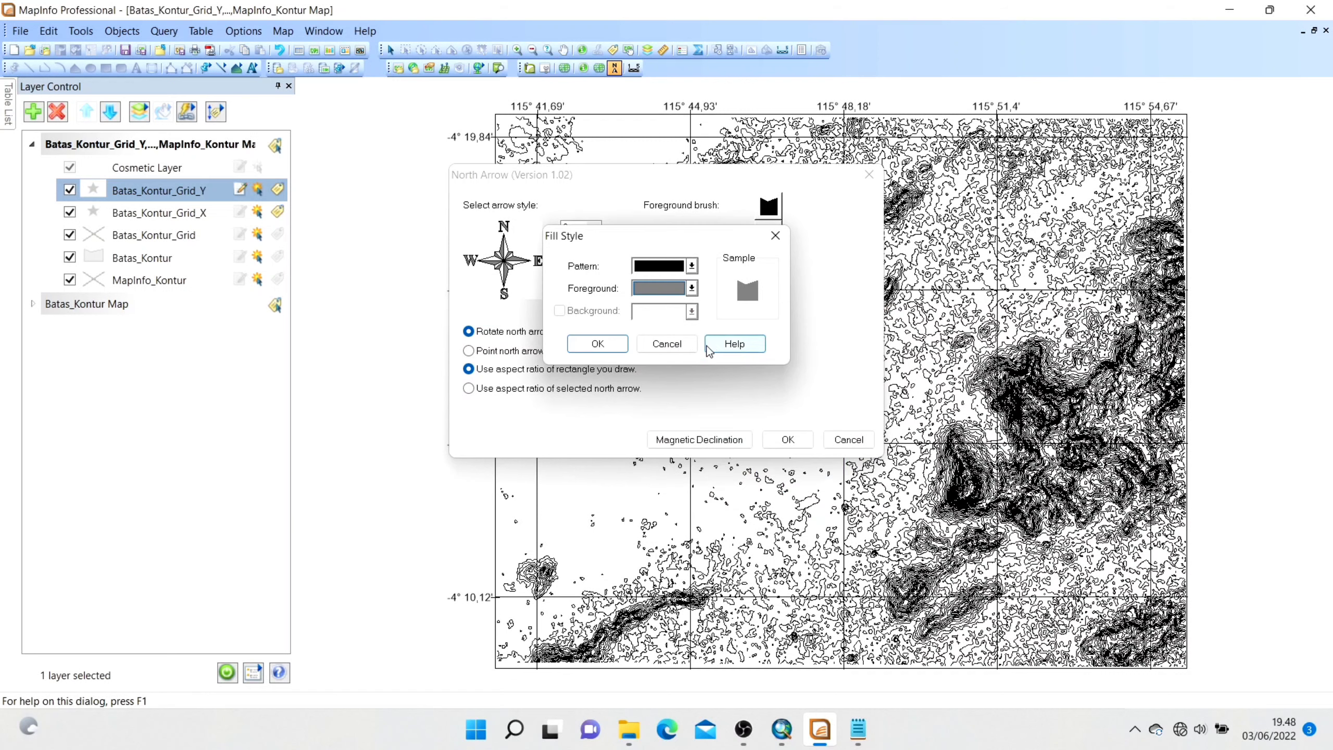
pyautogui.click(597, 344)
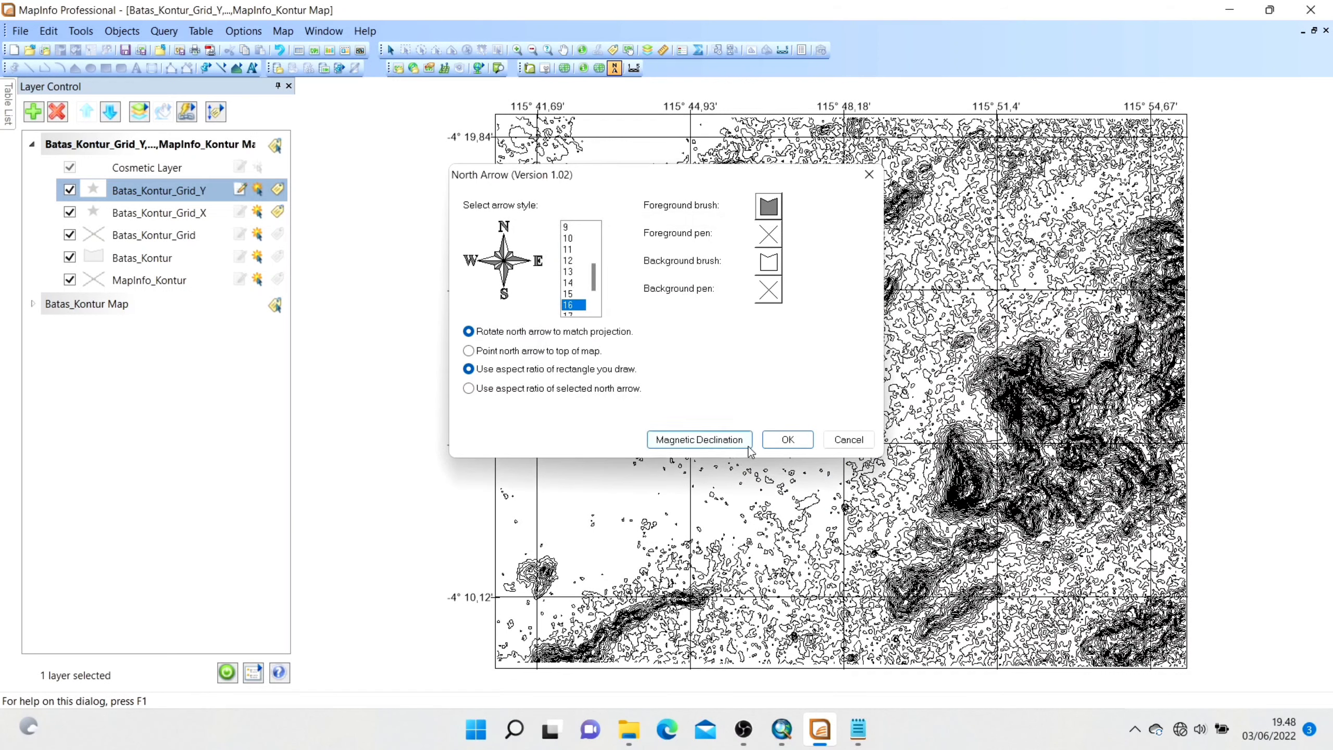
pyautogui.click(788, 439)
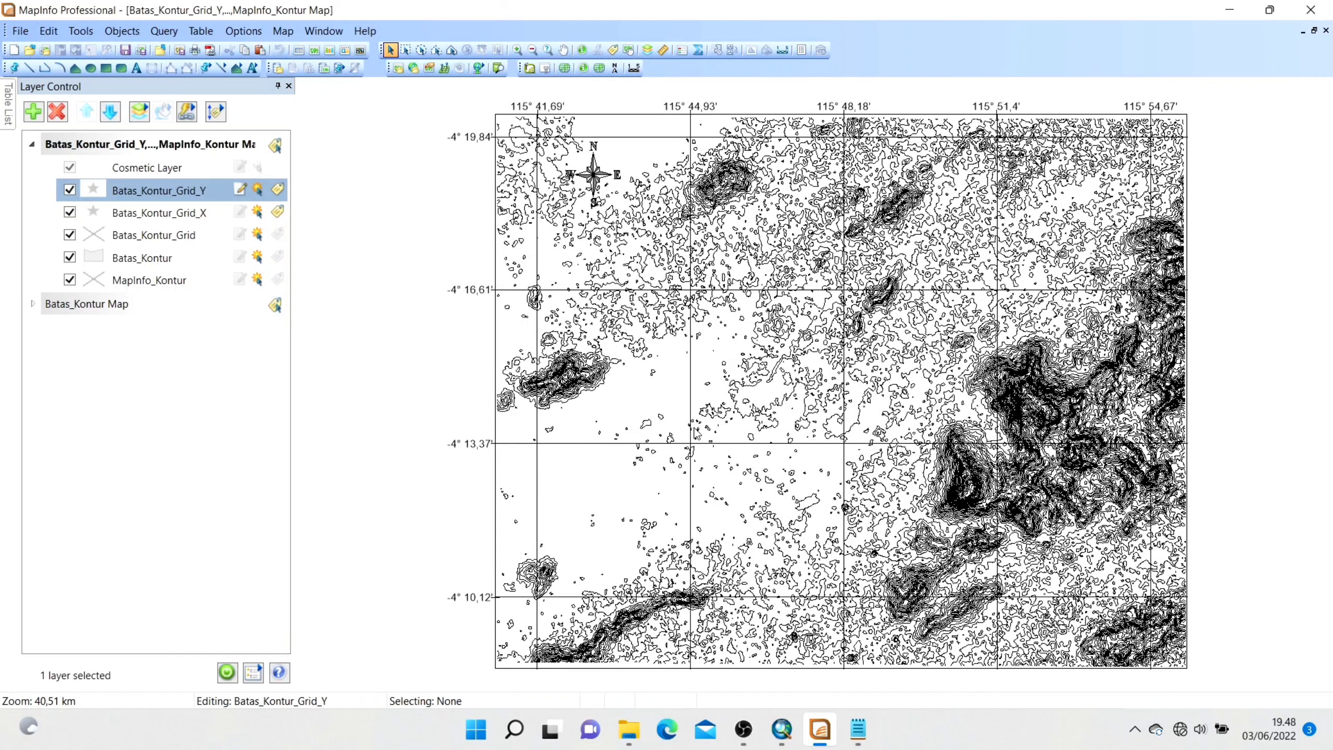
pyautogui.click(634, 68)
pyautogui.click(566, 565)
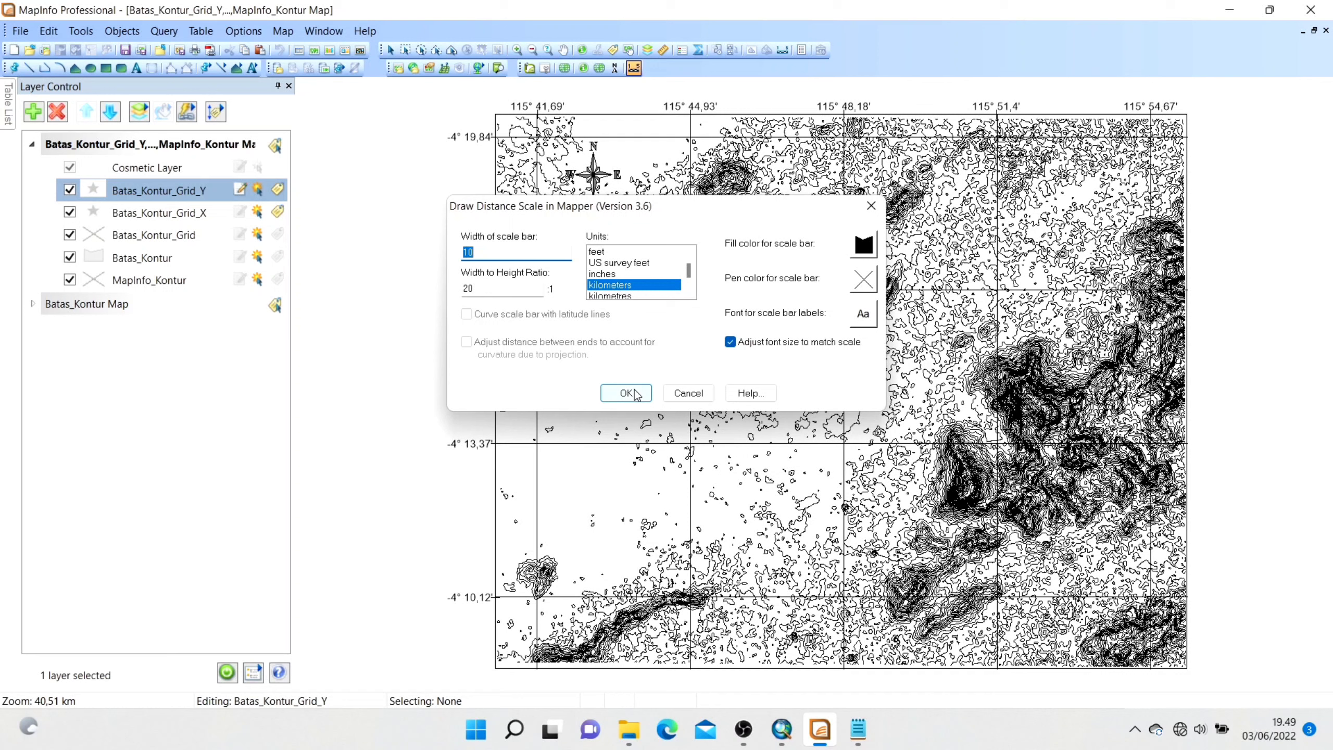
pyautogui.click(871, 205)
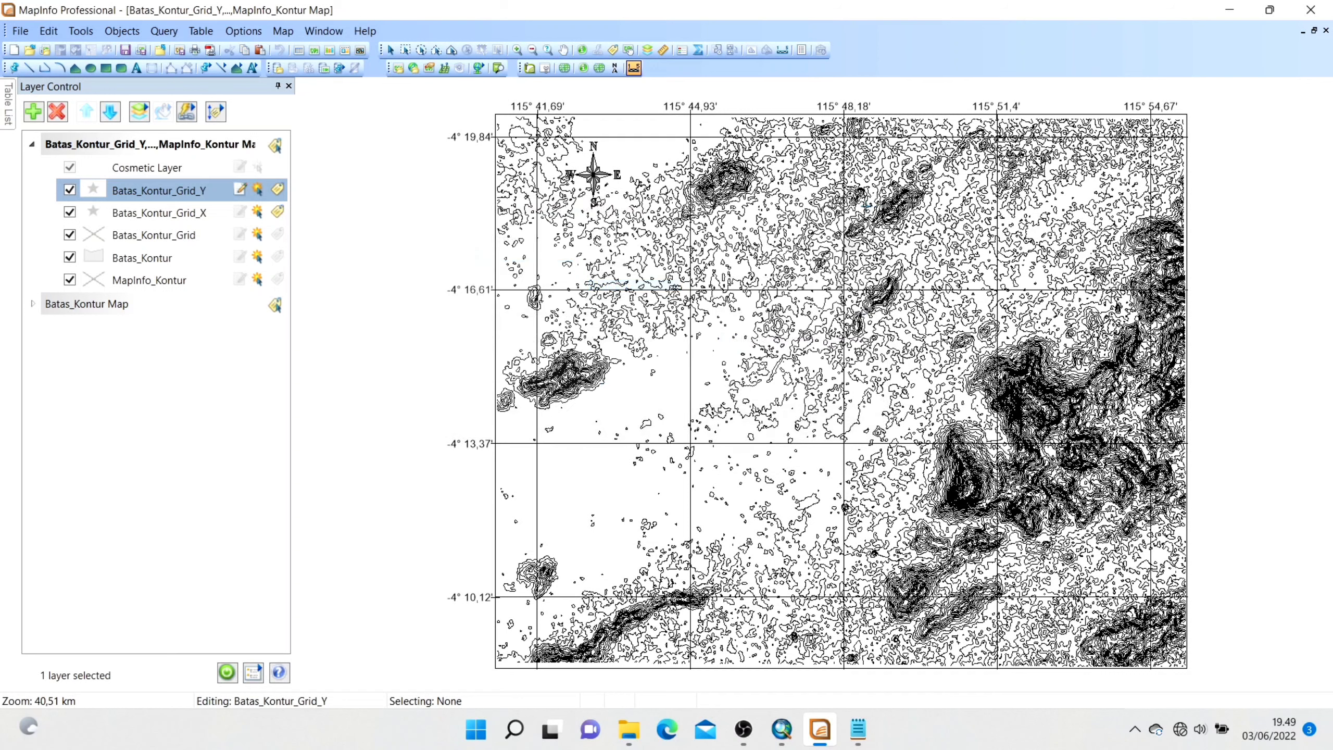
# Create a scale bar adornment and place it inside the map's lower-left area, just above the lowest horizontal grid line
pyautogui.click(783, 51)
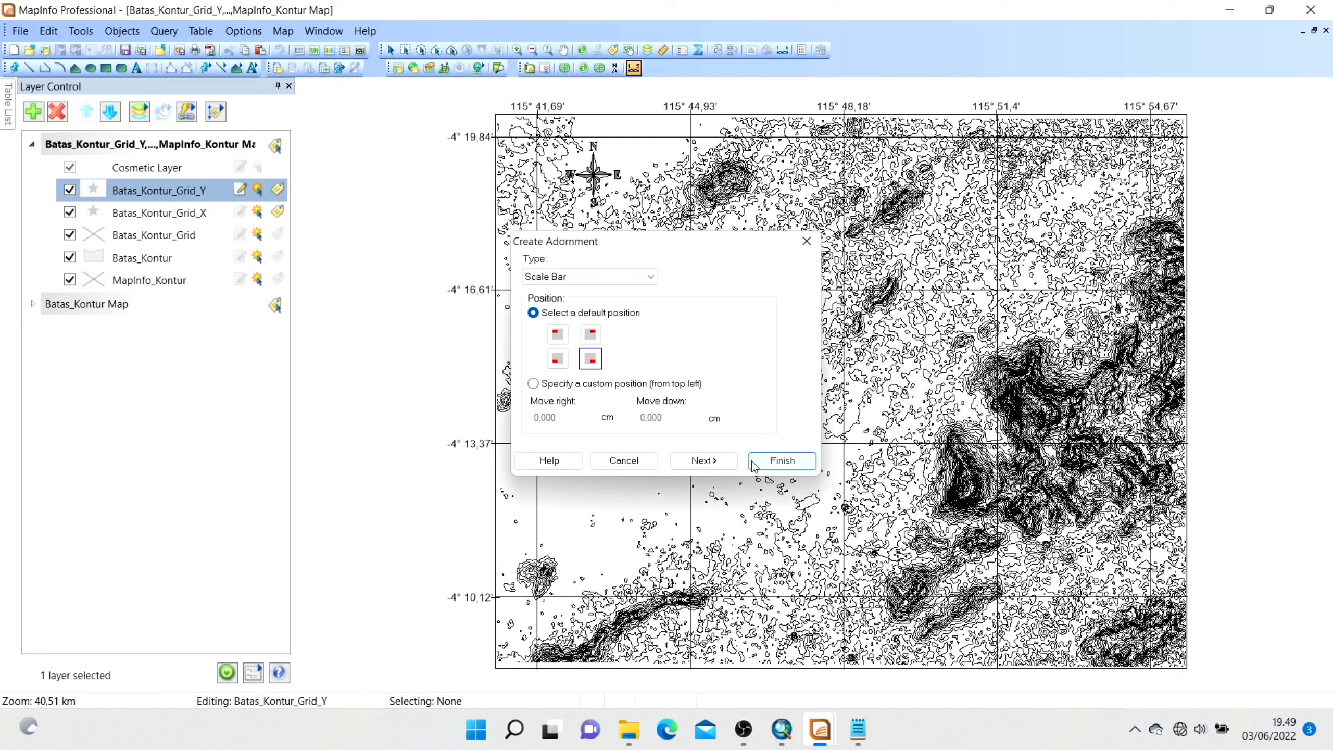
pyautogui.click(781, 461)
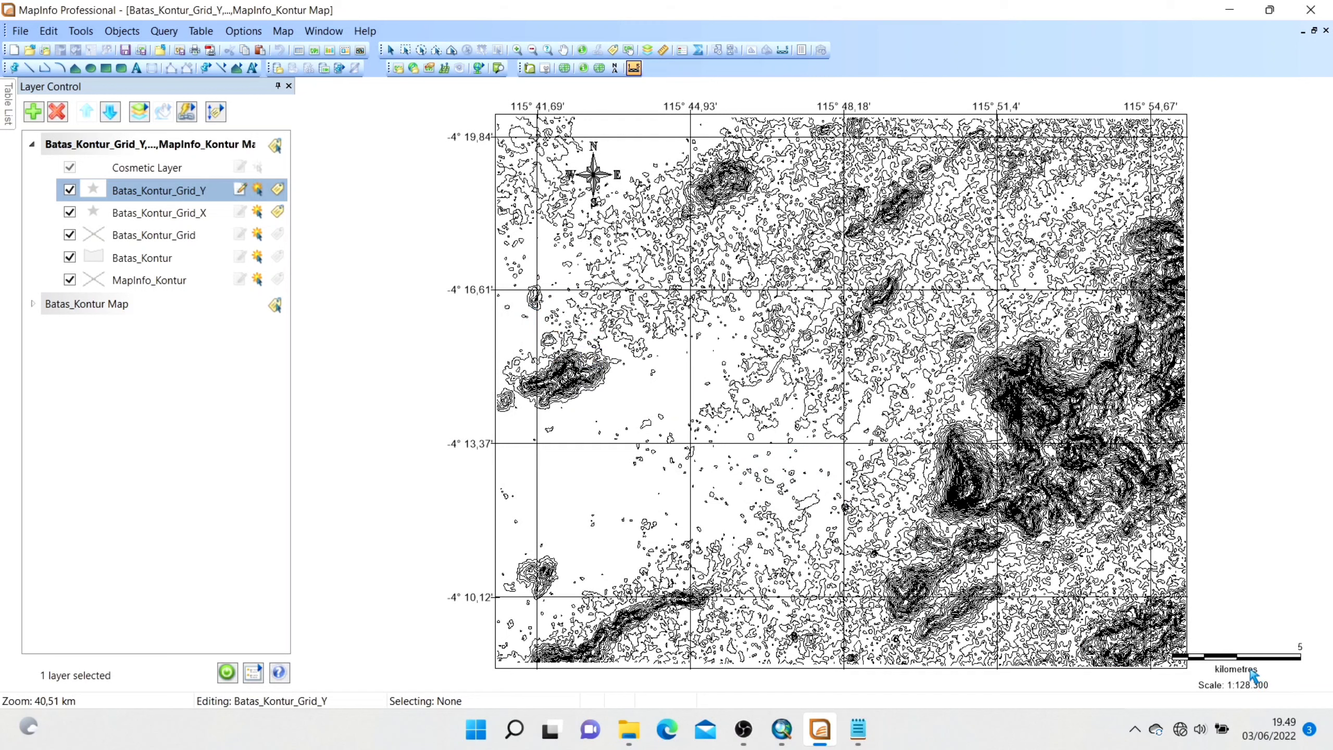
pyautogui.moveTo(1251, 668); pyautogui.dragTo(629, 557)
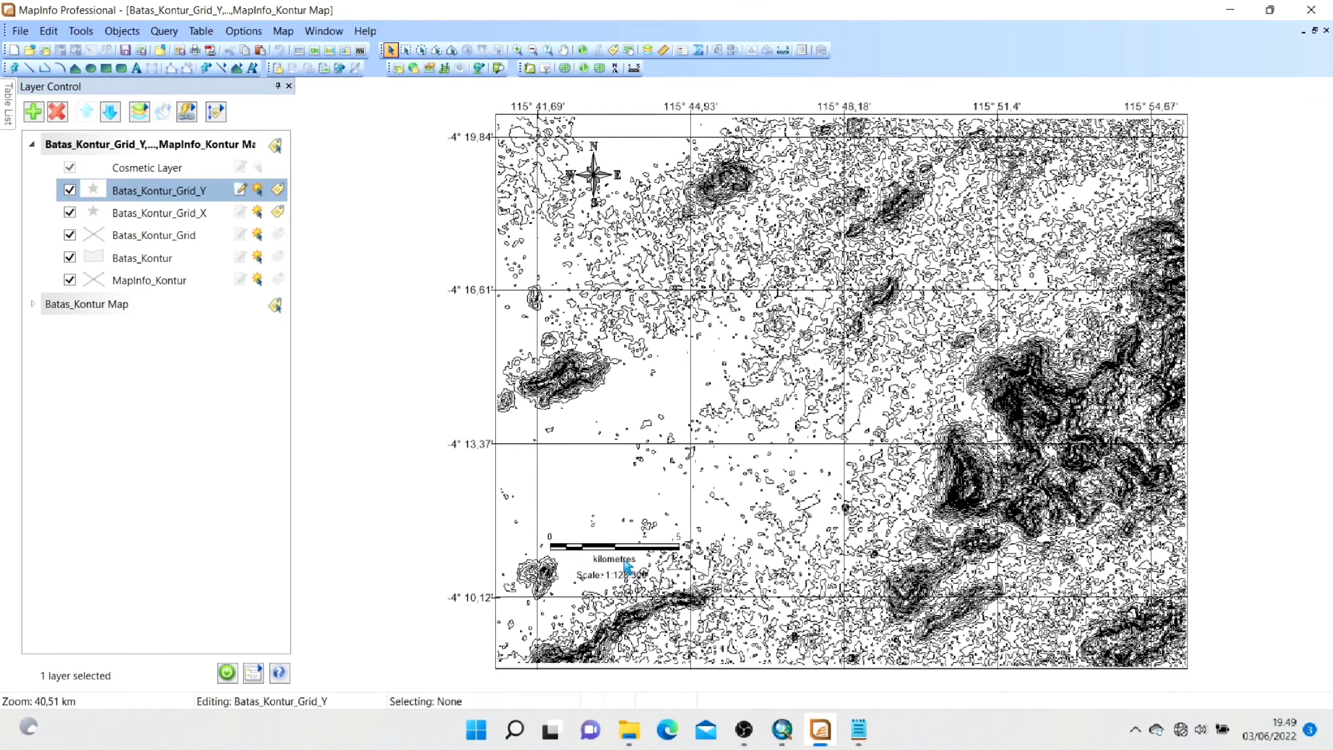
# Save the map window to the Kontur MapInfo folder as a Windows Bitmap file named Kontur MapInfo New
pyautogui.click(19, 32)
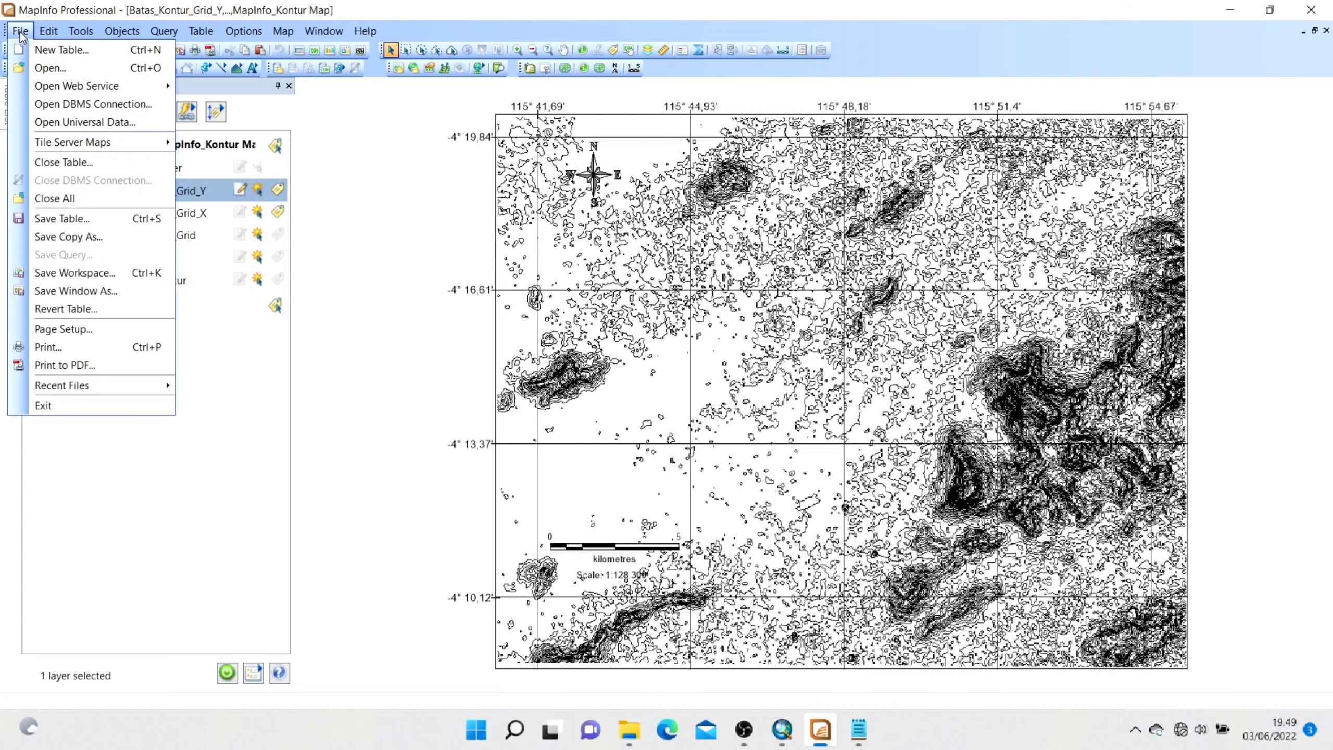
pyautogui.click(70, 291)
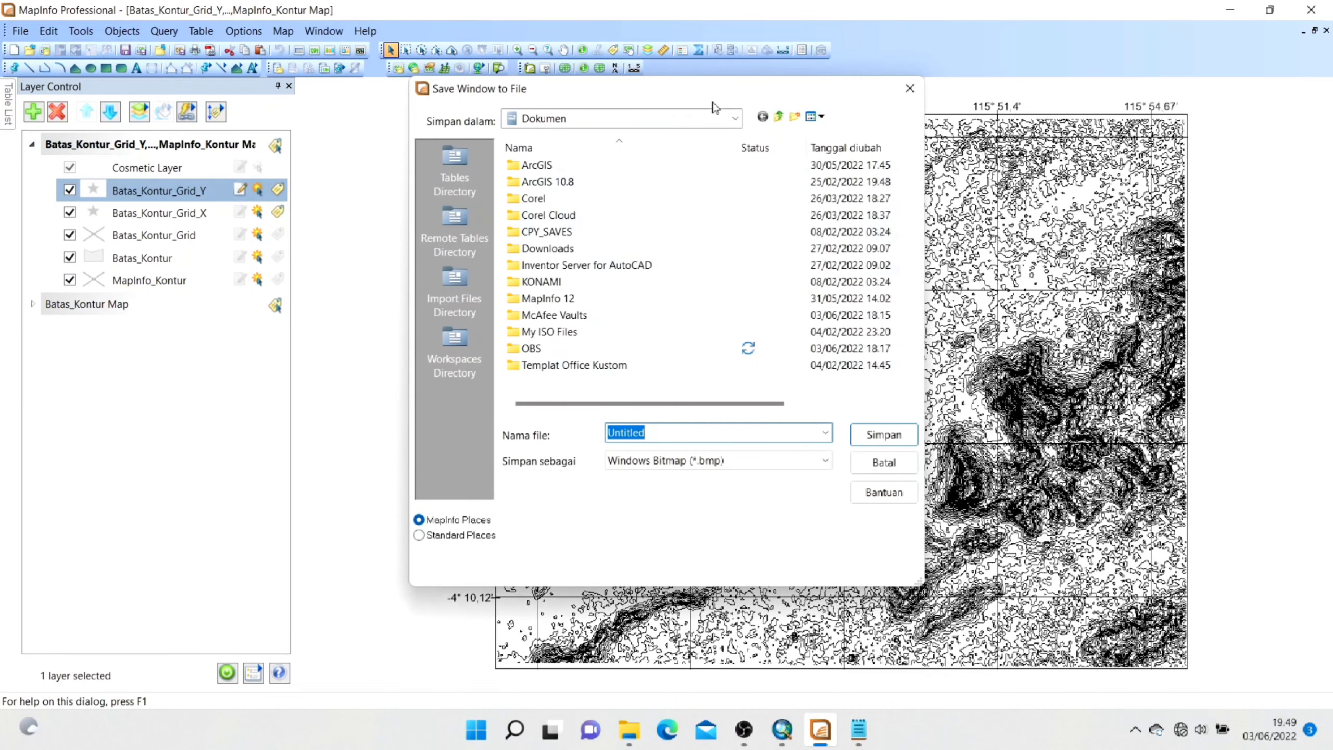
pyautogui.click(707, 121)
pyautogui.click(568, 313)
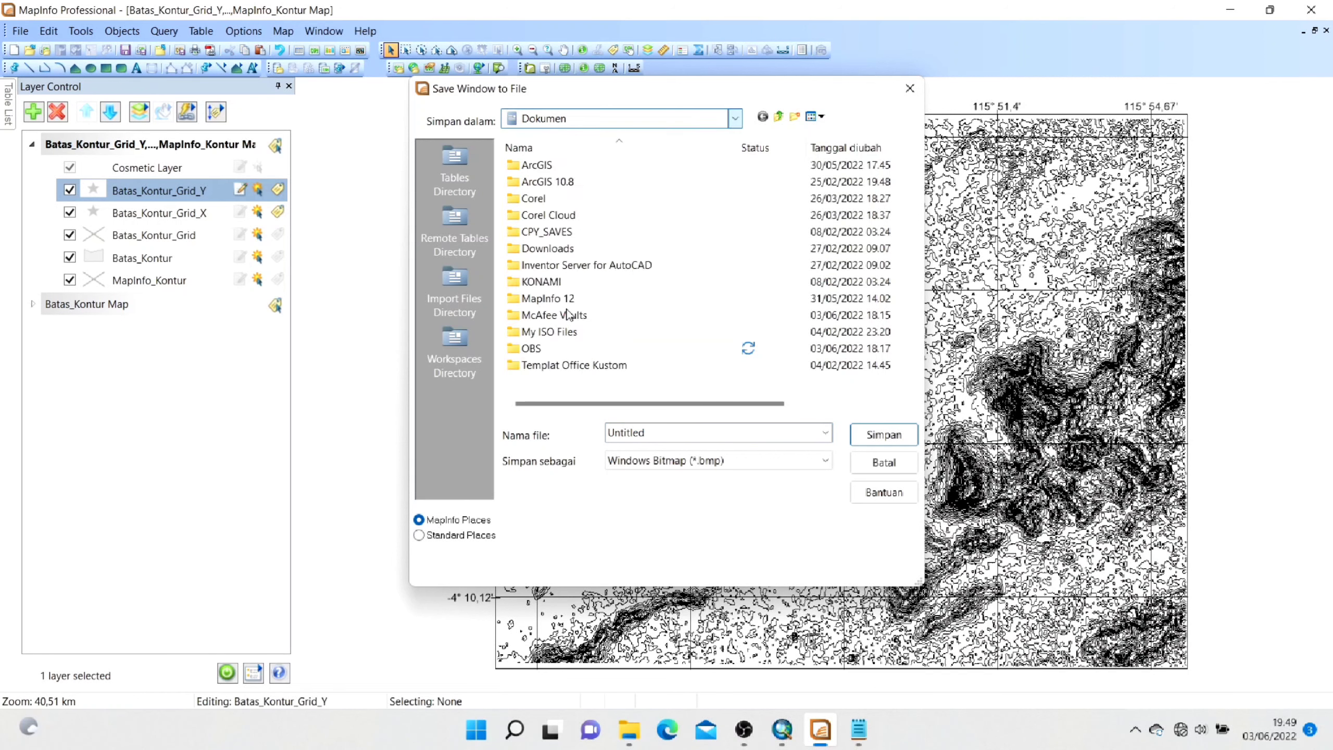
pyautogui.doubleClick(576, 173)
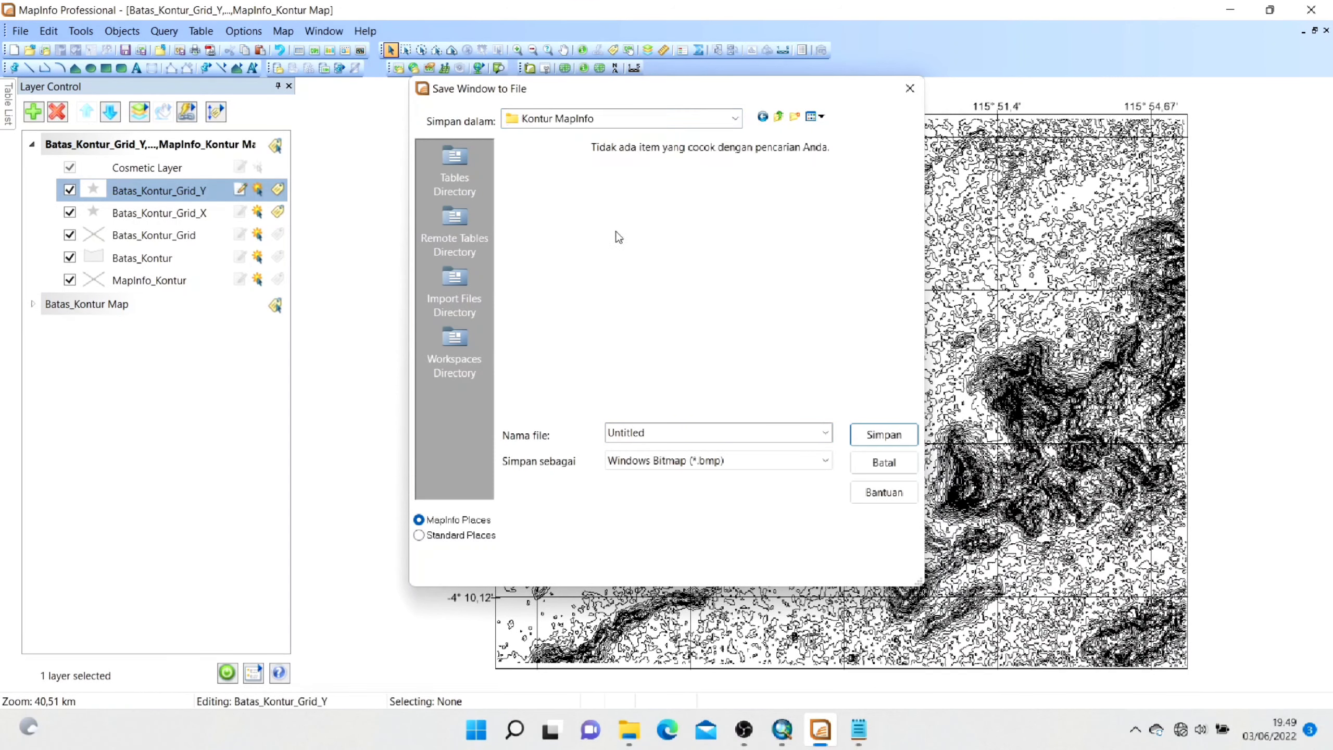
pyautogui.doubleClick(770, 435)
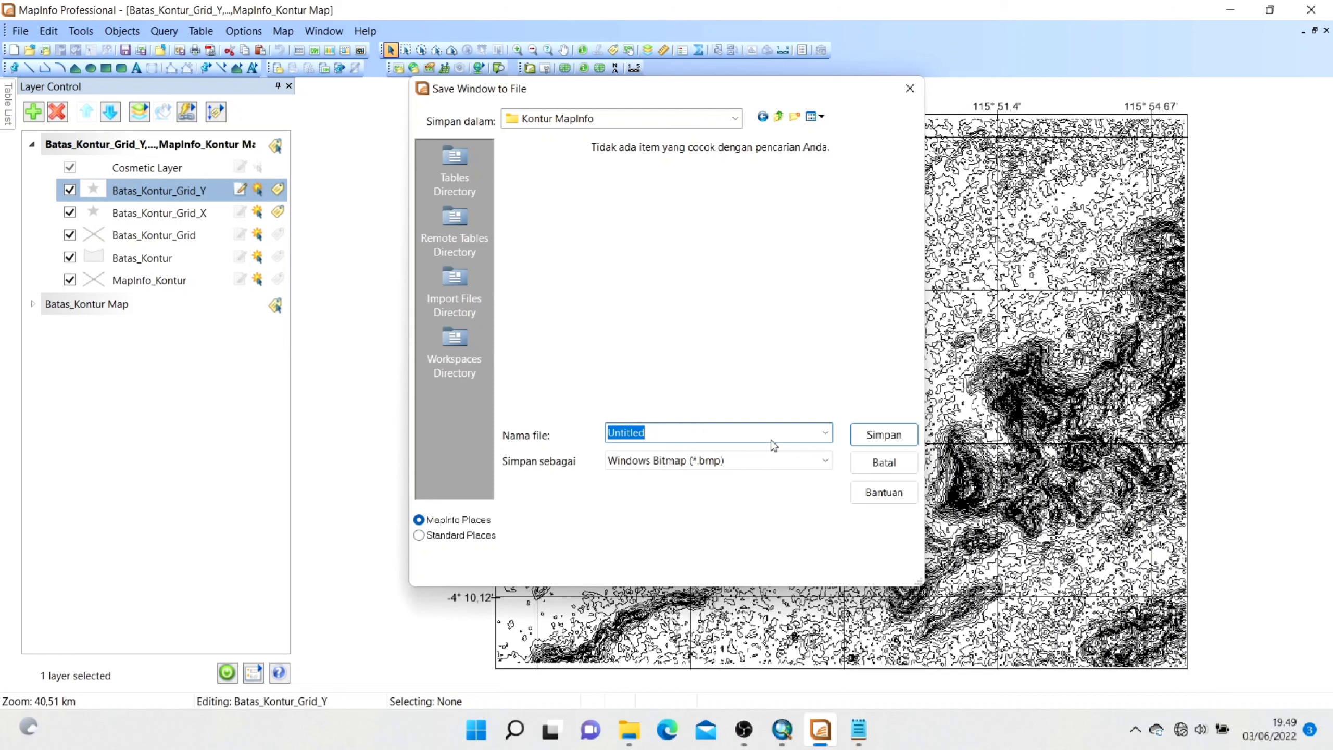
pyautogui.write('Kontur MapInfo New')
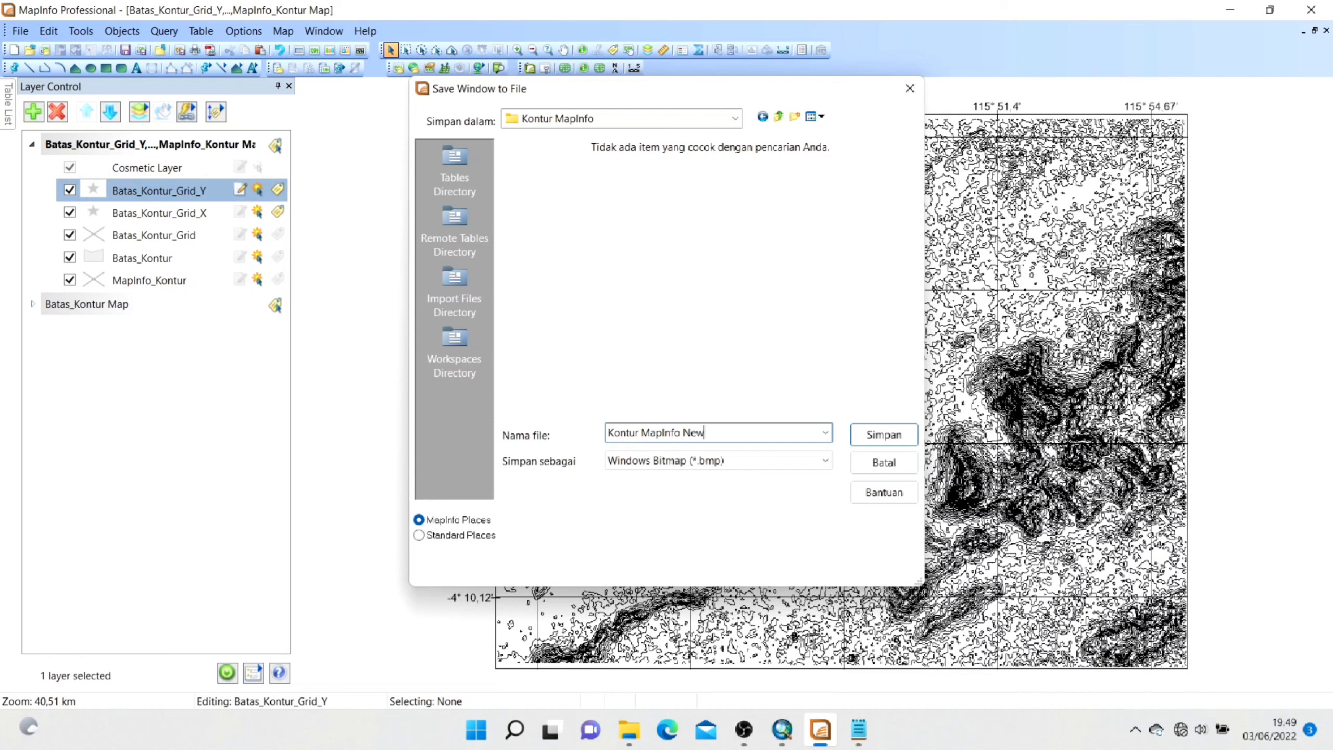
pyautogui.click(892, 435)
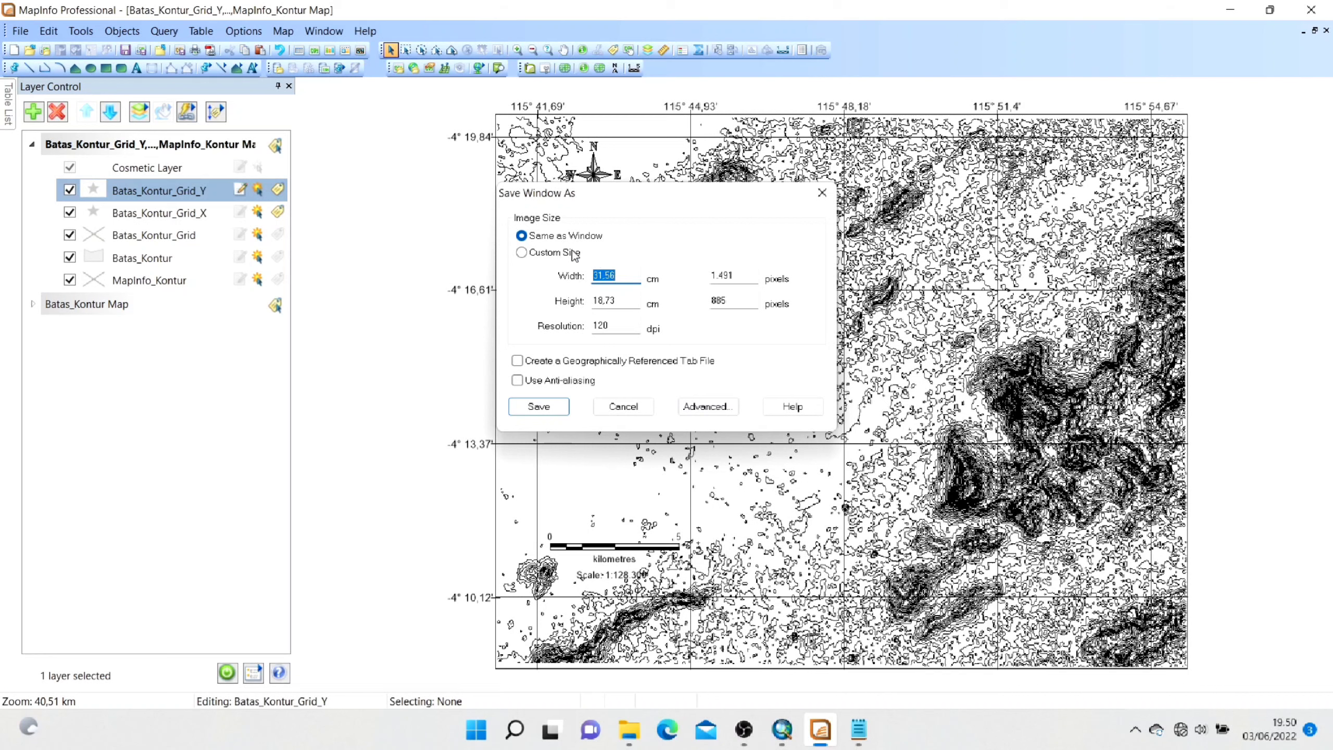
# Set the exported image size to Same as Window and save the image
pyautogui.click(574, 254)
pyautogui.click(576, 237)
pyautogui.click(540, 407)
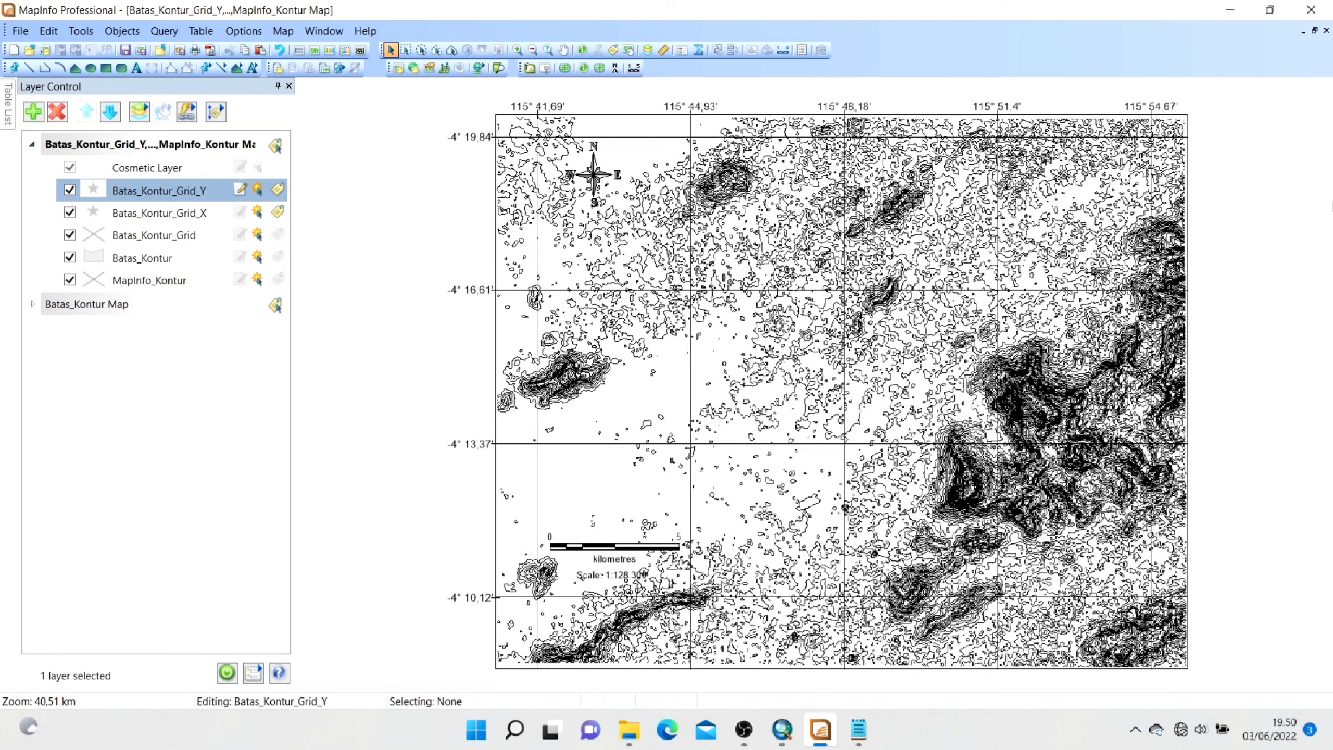
# View the exported Kontur MapInfo New image from the Kontur MapInfo folder in File Explorer, and return to MapInfo
pyautogui.click(1228, 11)
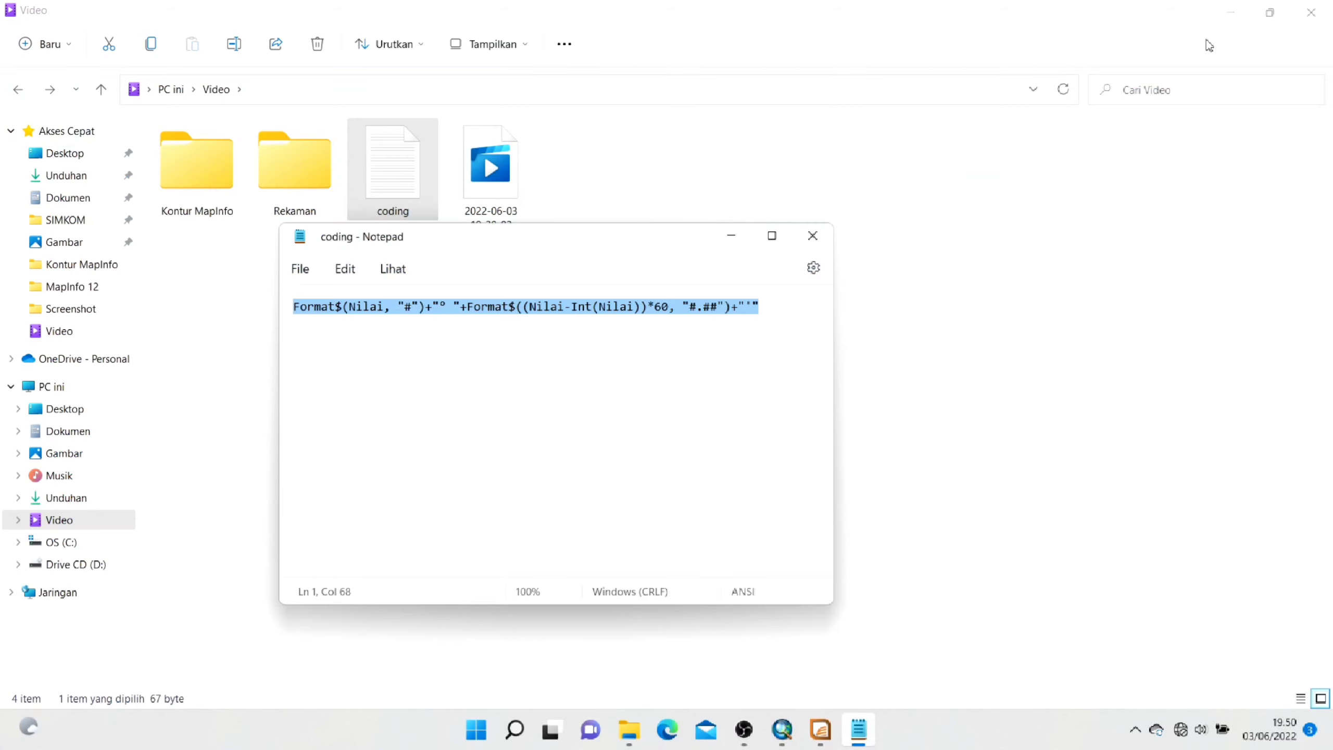
pyautogui.click(739, 239)
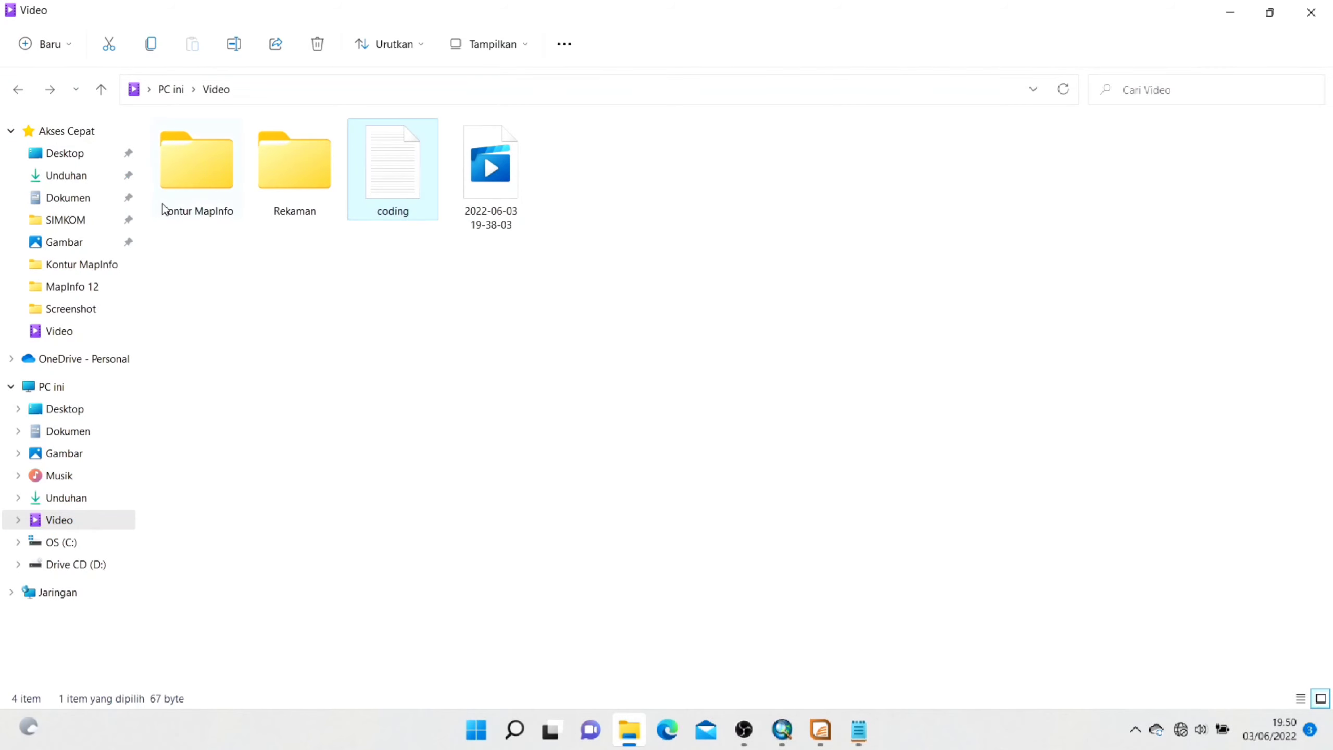
pyautogui.doubleClick(168, 193)
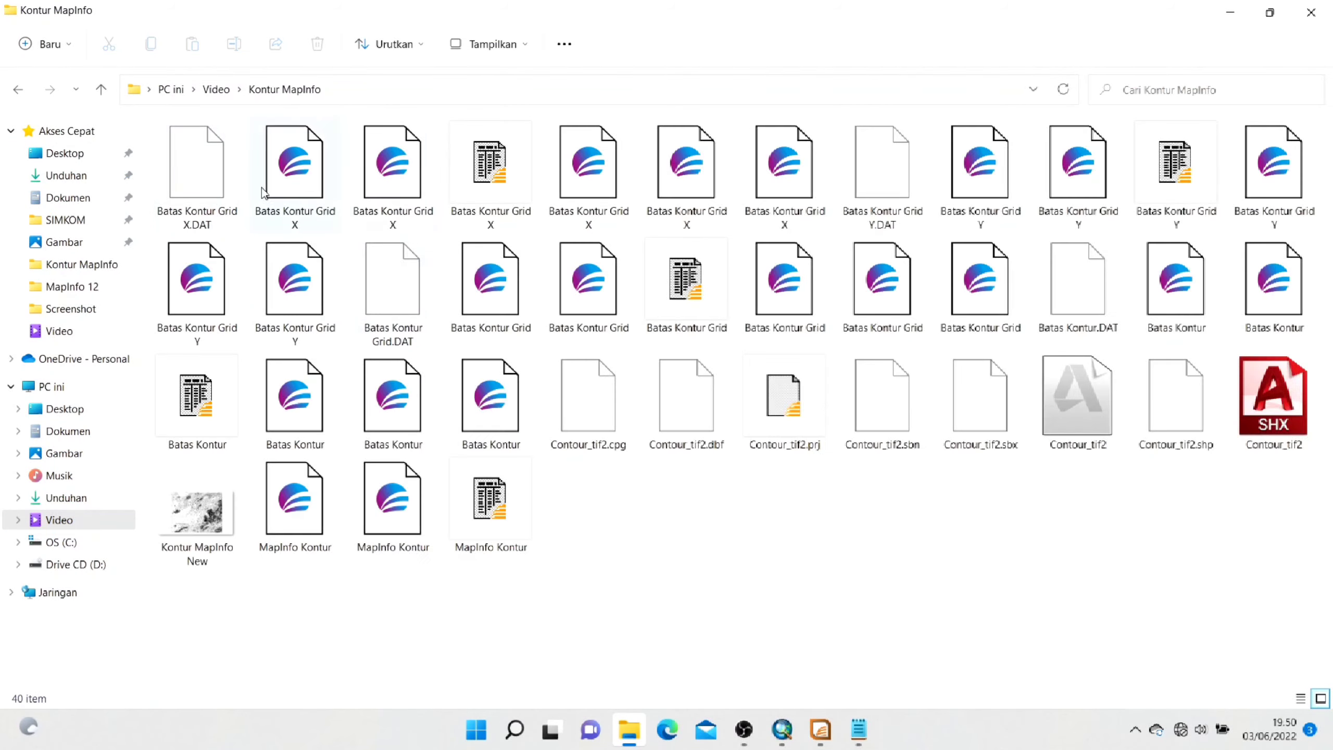
pyautogui.doubleClick(231, 517)
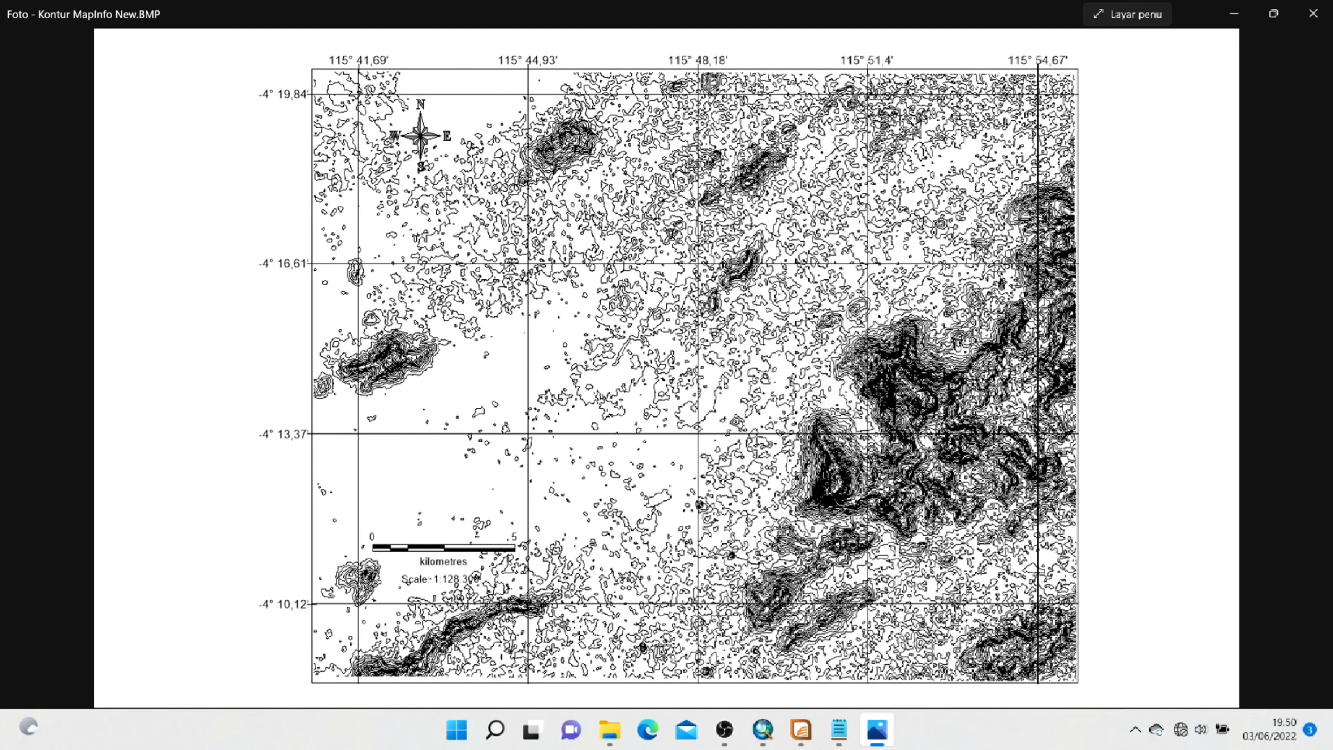
pyautogui.click(800, 729)
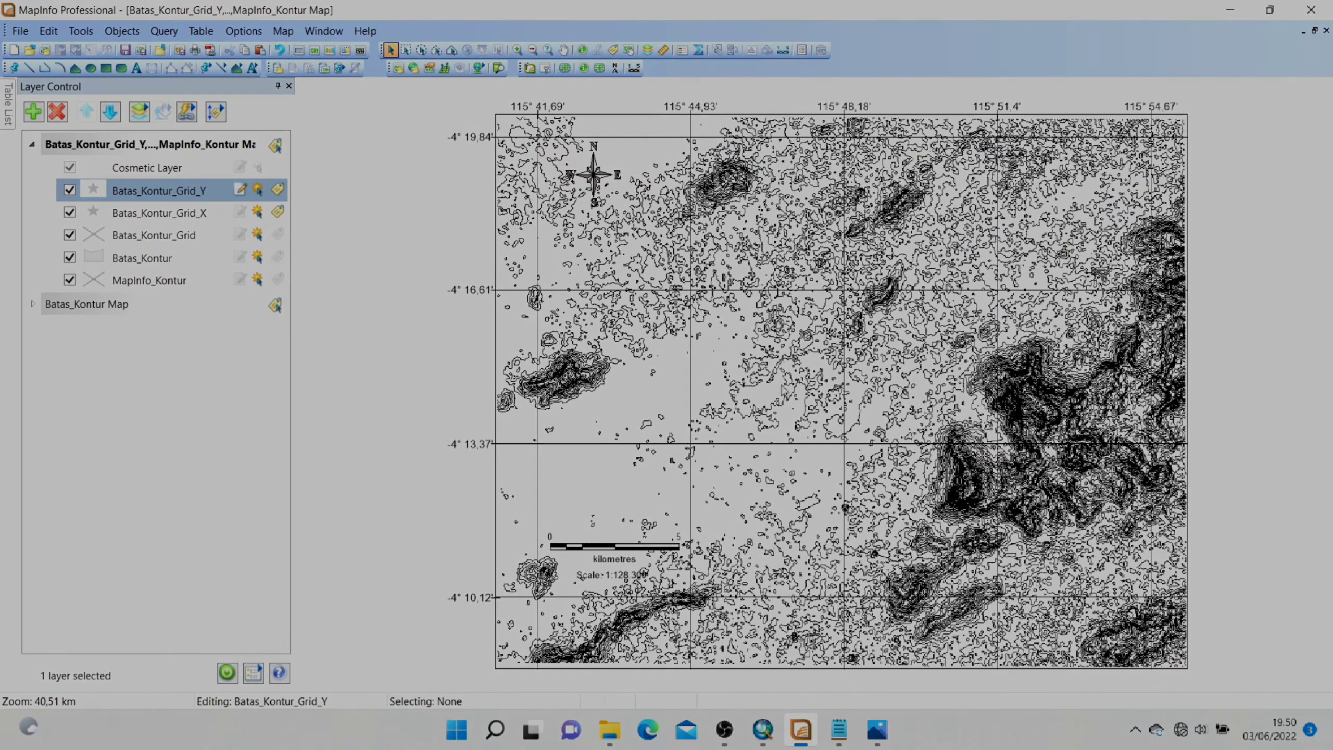